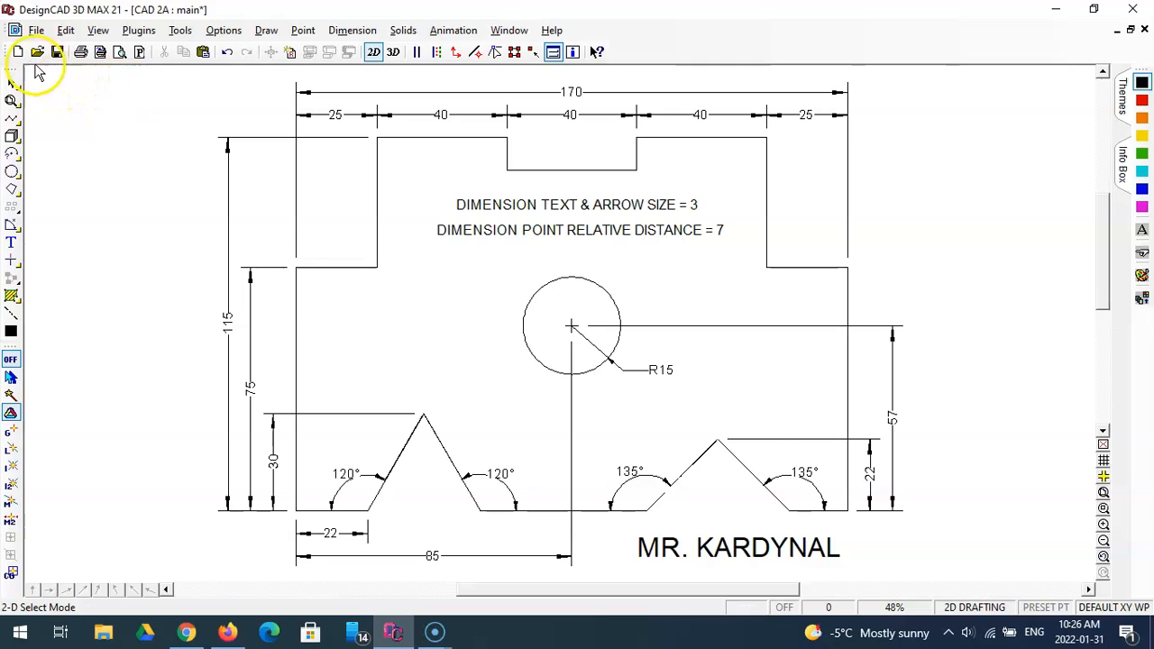
Create a new blank drawing with Millimeters as the default drawing units
{"action": "left_click", "coordinate": [17, 51]}
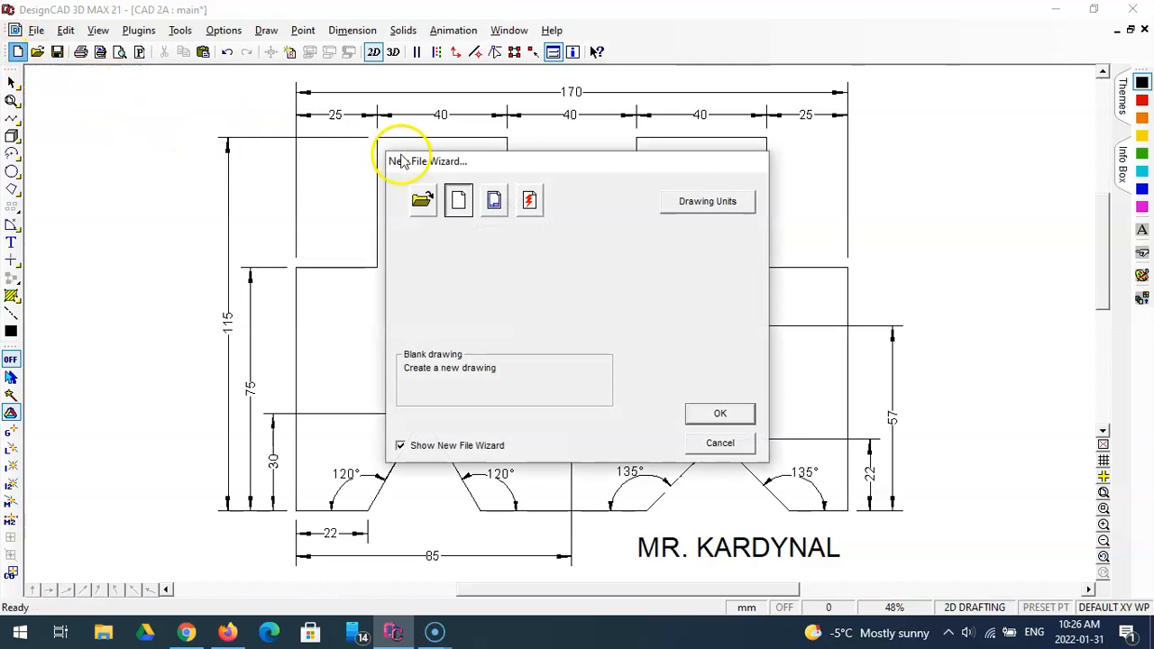
{"action": "left_click_drag", "start_coordinate": [538, 162], "coordinate": [538, 143]}
{"action": "left_click", "coordinate": [692, 198]}
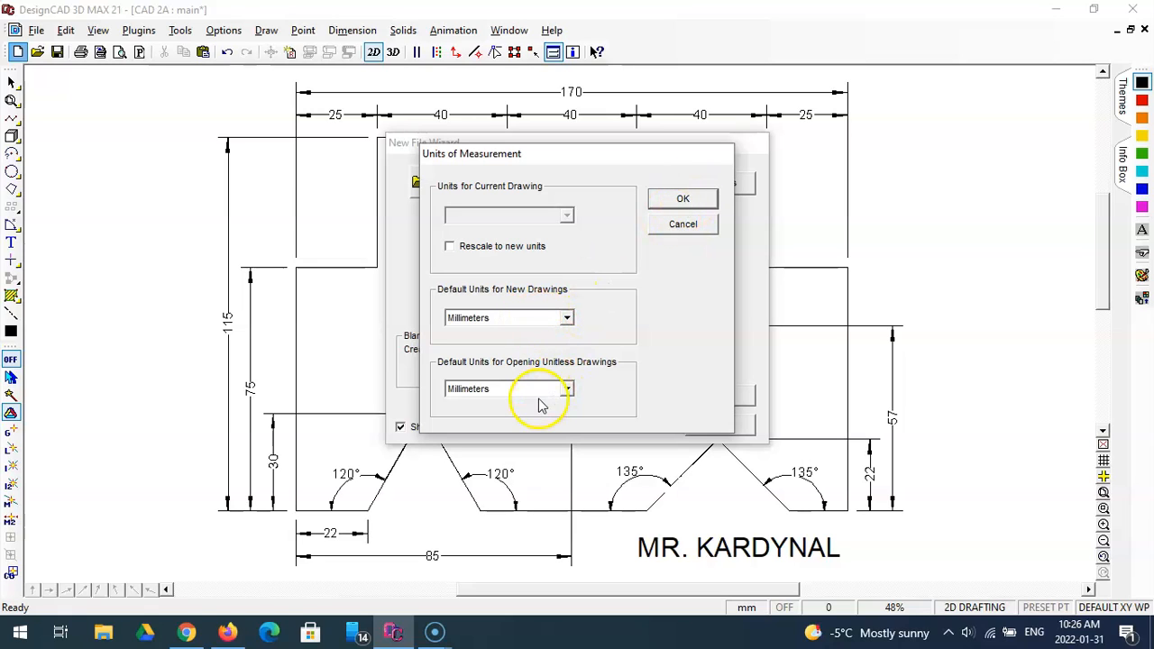
{"action": "left_click", "coordinate": [682, 200]}
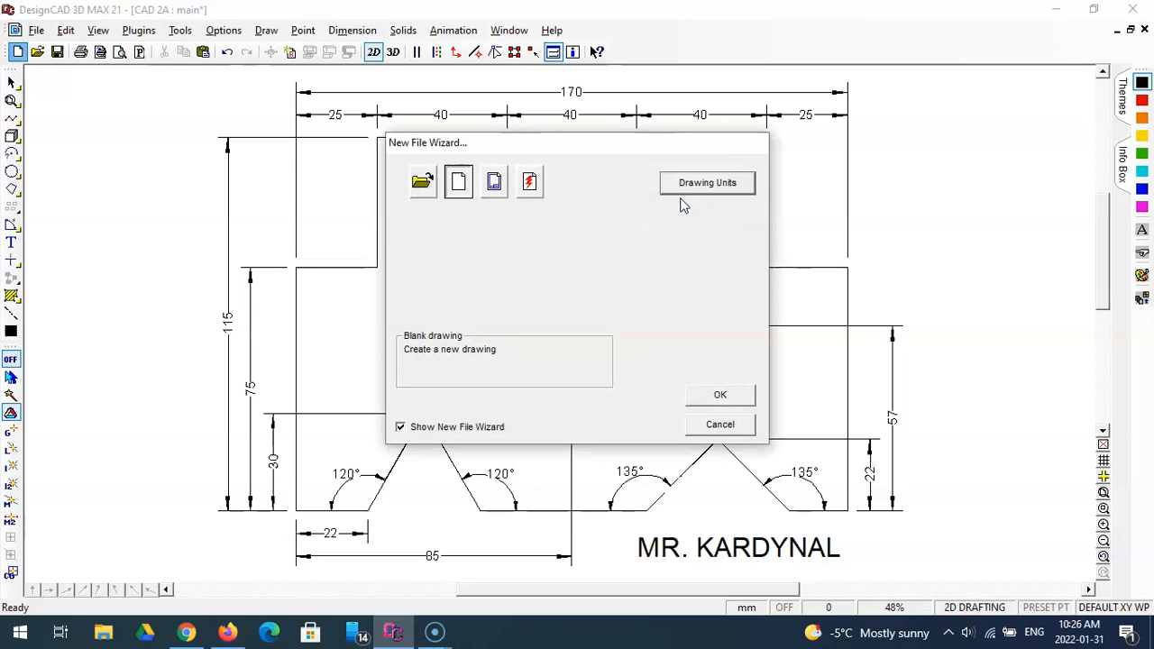
{"action": "left_click", "coordinate": [720, 395]}
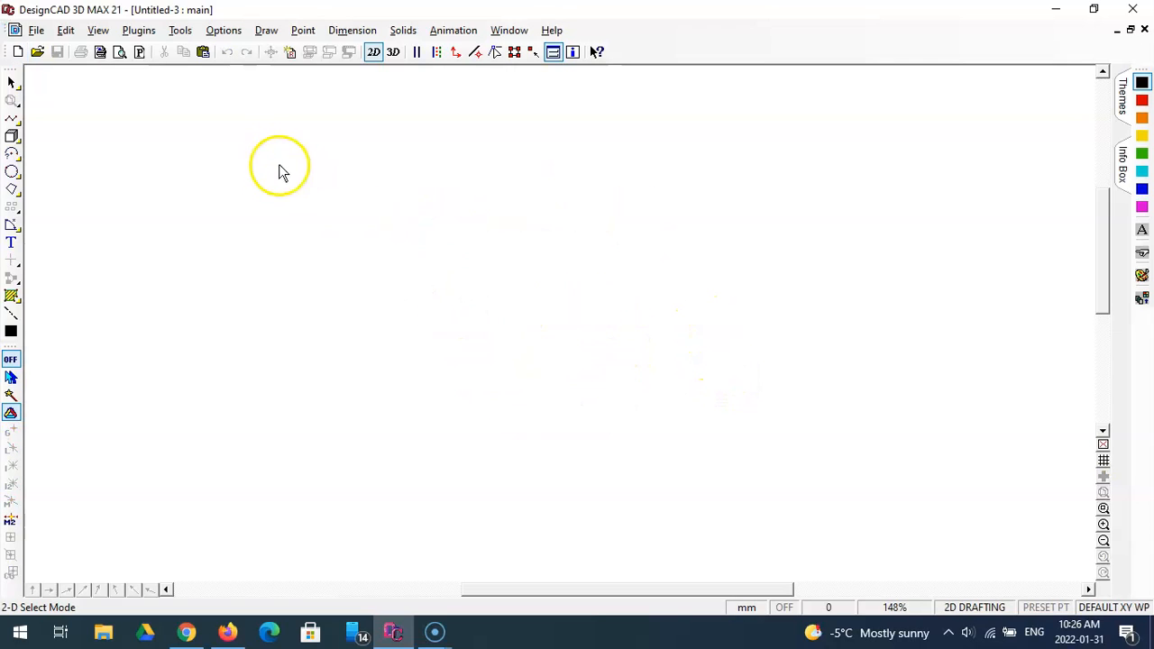
Draw a horizontal orthogonal line extending 22 mm leftward (DX -22, DY 0) from a start point low in the drawing area
{"action": "left_click", "coordinate": [13, 120]}
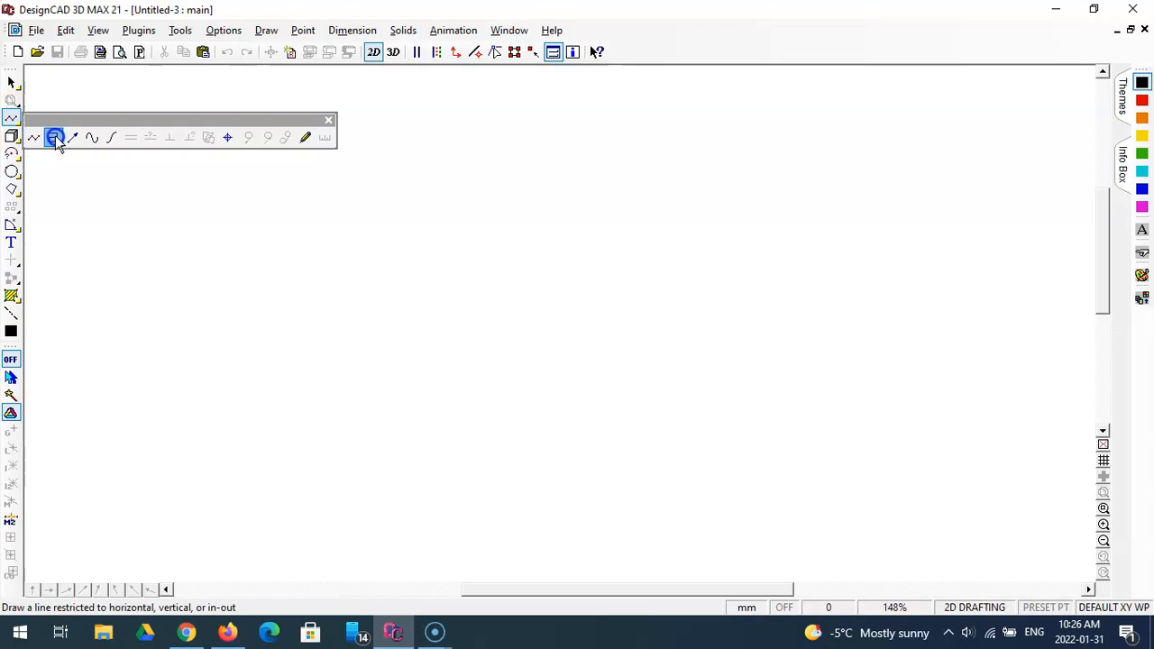
{"action": "left_click", "coordinate": [54, 138]}
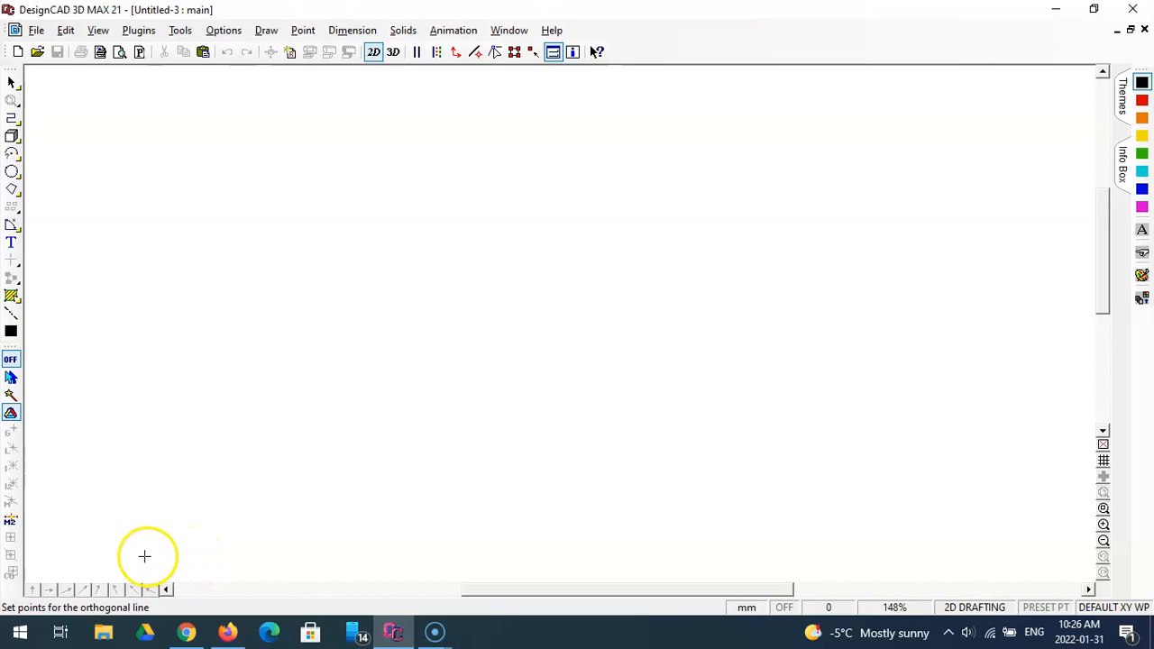
{"action": "left_click", "coordinate": [190, 552]}
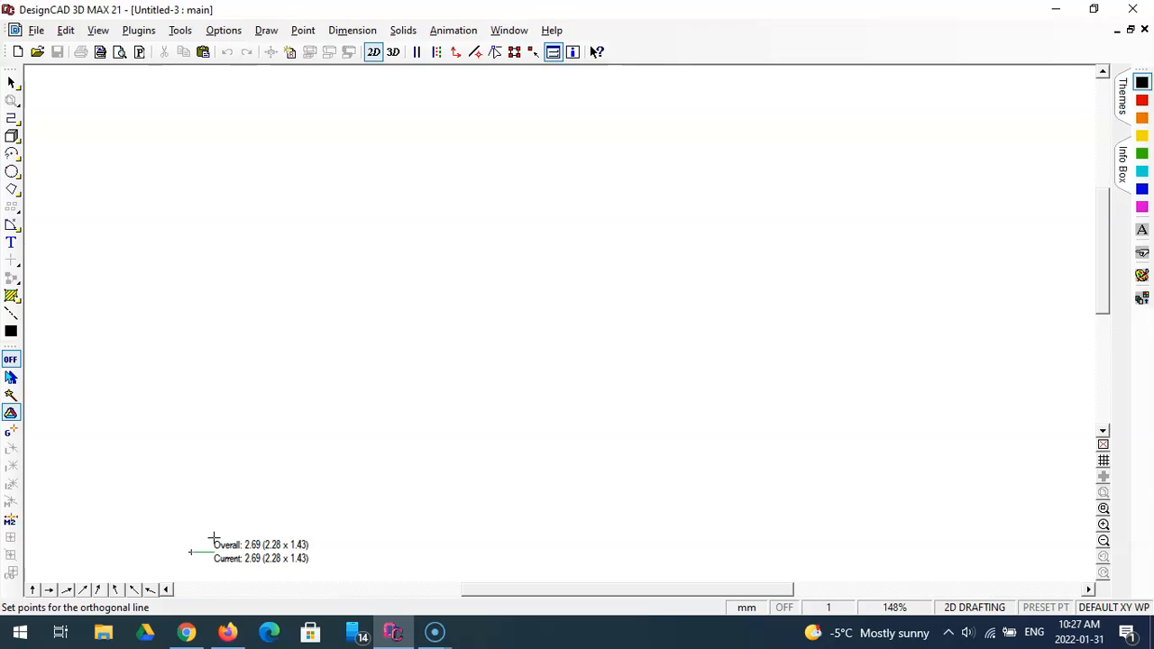
{"action": "key", "text": "apostrophe"}
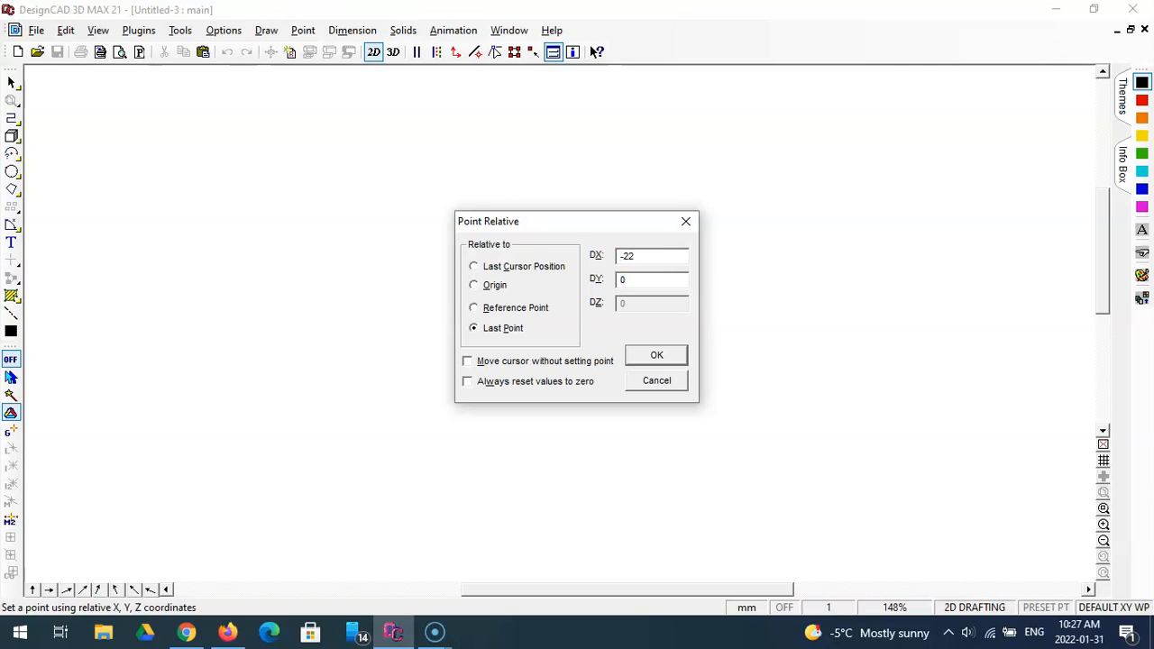
{"action": "key", "text": "Return"}
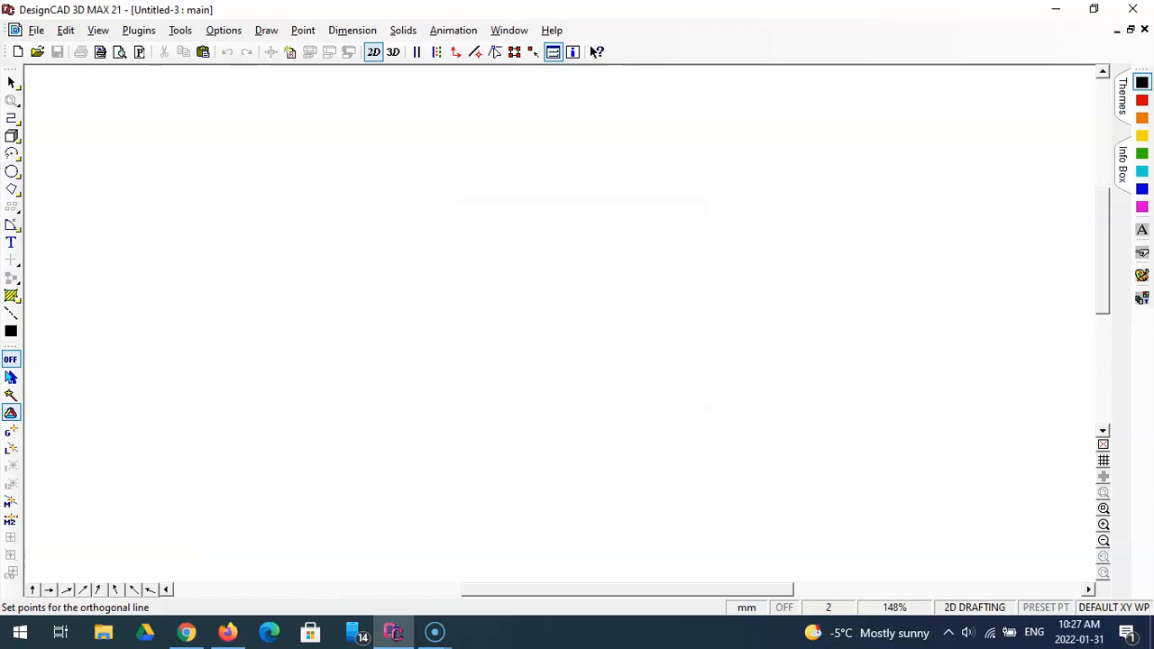
{"action": "left_click", "coordinate": [105, 510]}
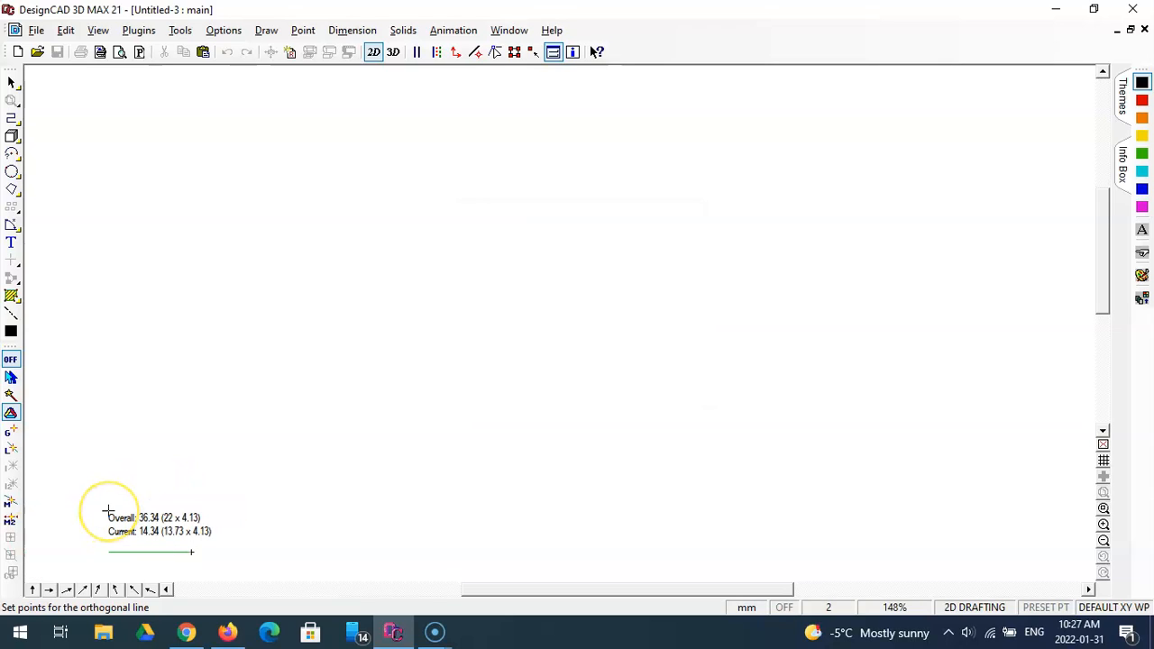
{"action": "key", "text": "Return"}
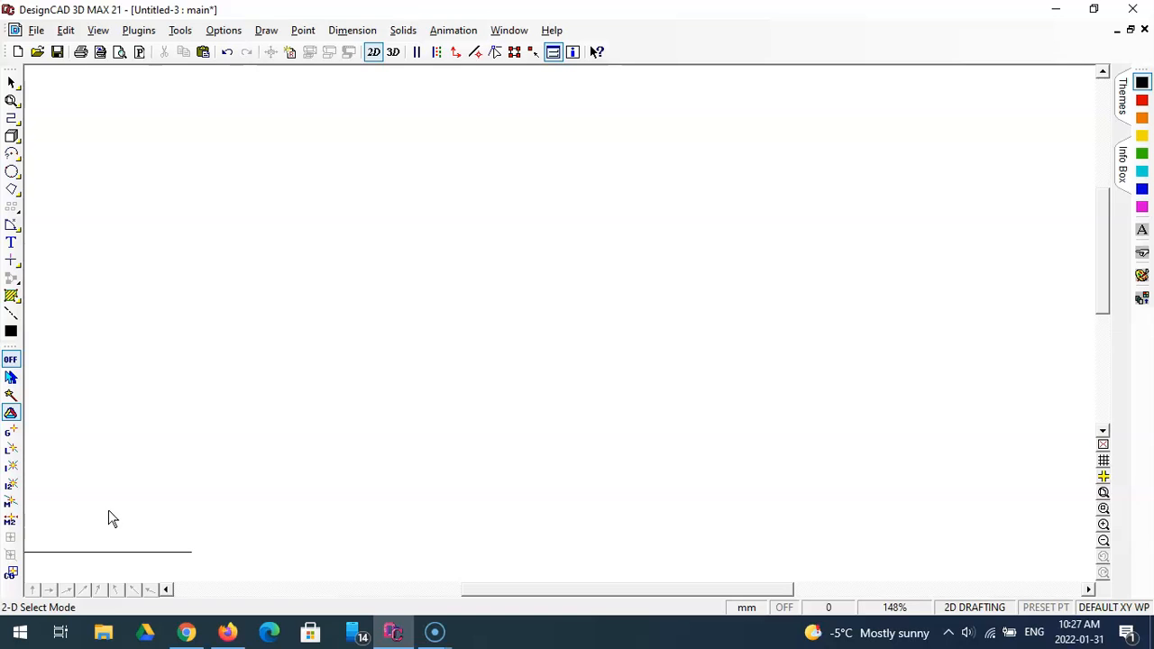
Draw a vertical orthogonal line 75 mm upward (DX 0, DY 75) from the left end of the 22 mm base line
{"action": "left_click_drag", "start_coordinate": [502, 595], "coordinate": [451, 596]}
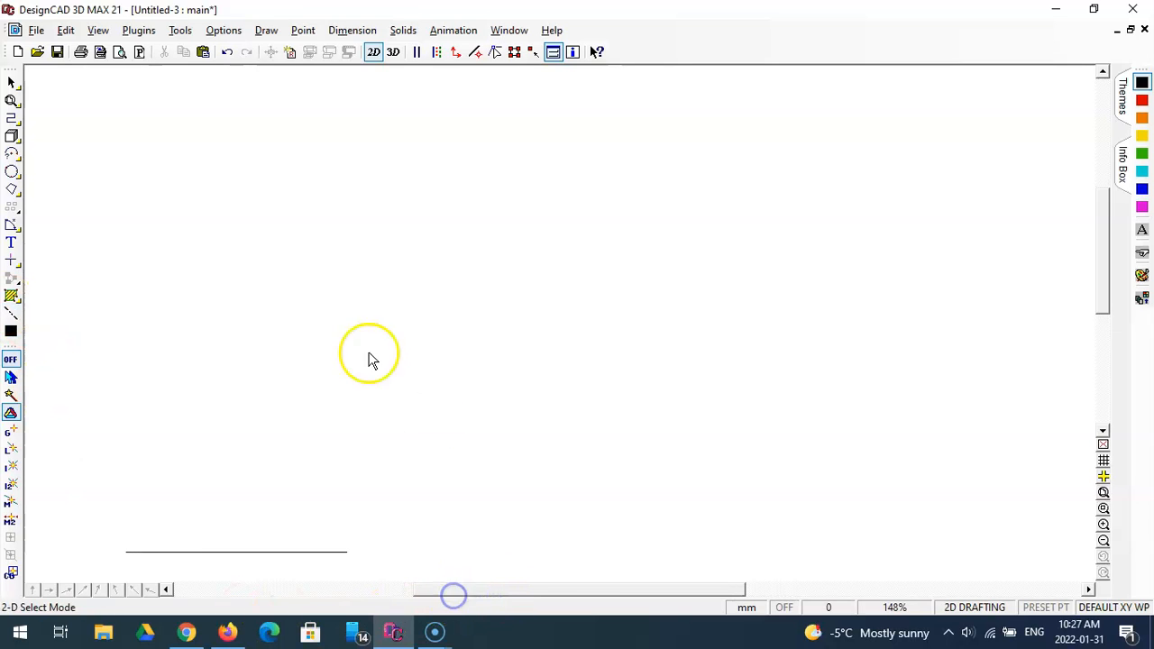
{"action": "left_click", "coordinate": [11, 117]}
{"action": "left_click", "coordinate": [126, 552]}
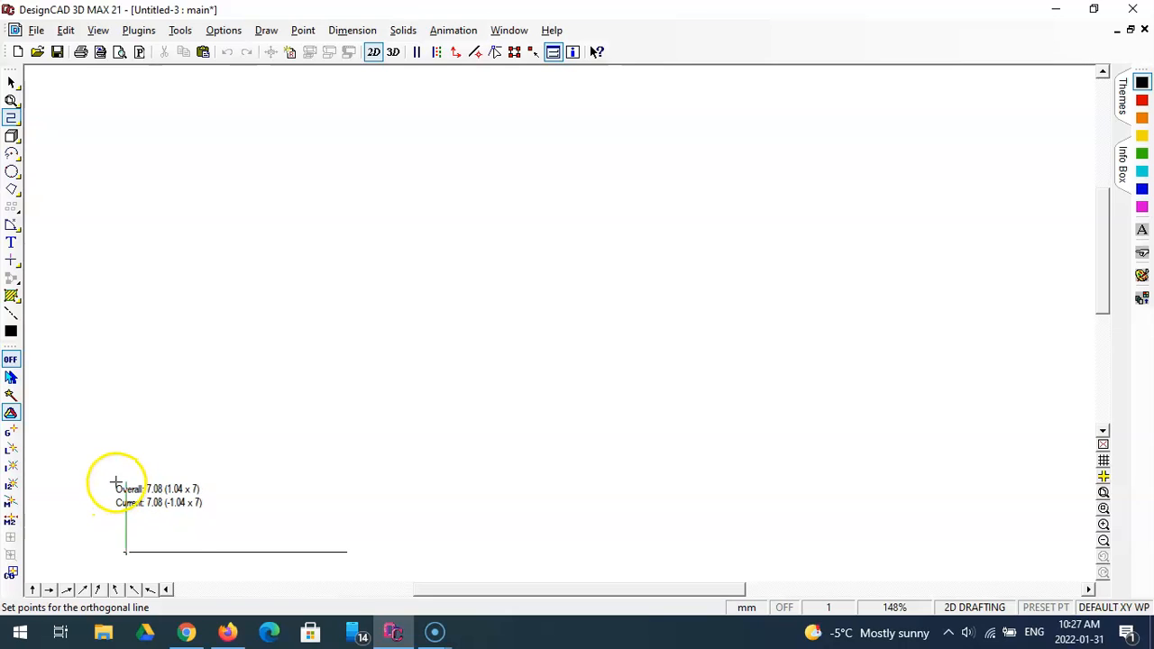
{"action": "key", "text": "Tab"}
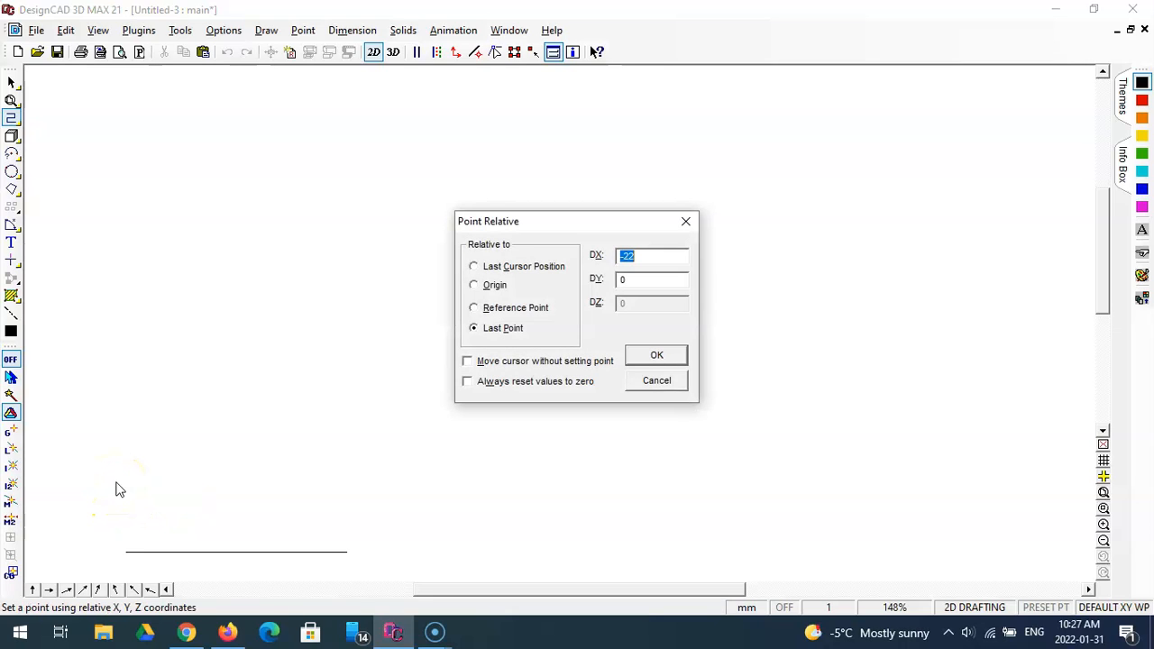
{"action": "type", "text": "0"}
{"action": "key", "text": "Return"}
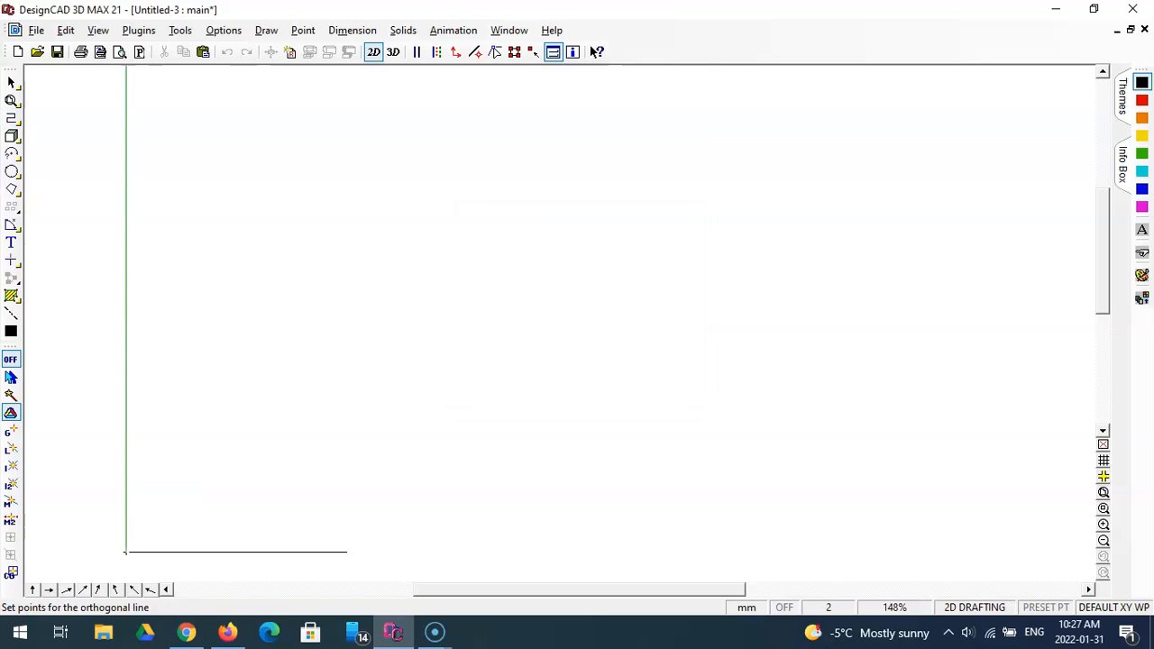
{"action": "key", "text": "Escape"}
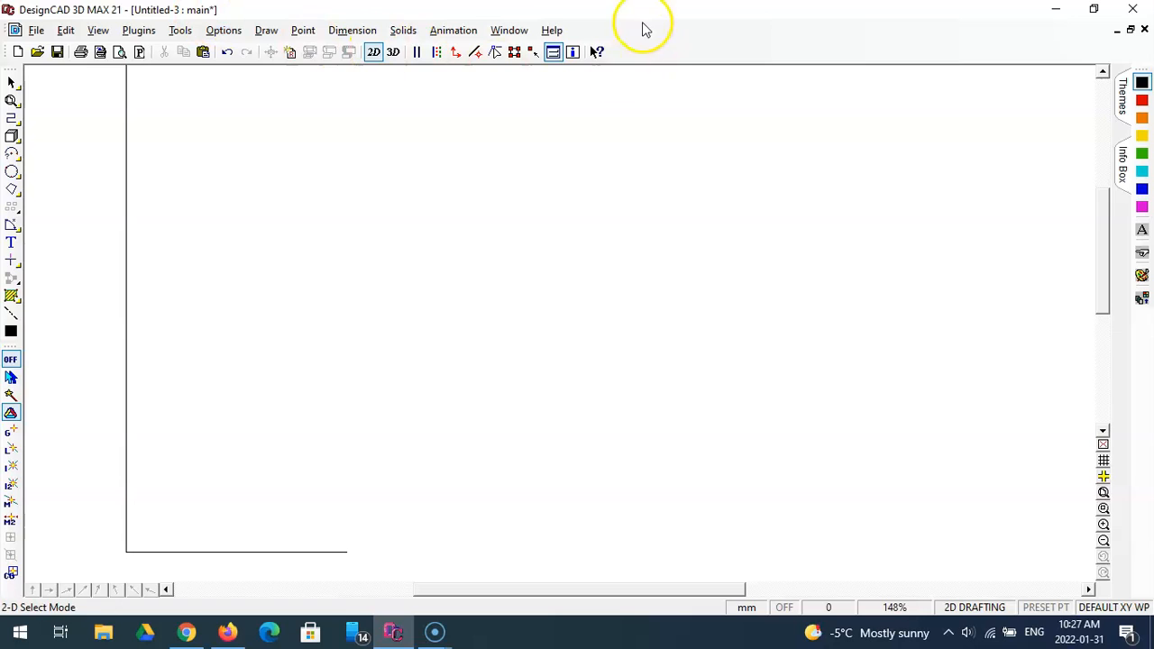
Start an orthogonal line at the vertical line's upper end with a segment 25 mm to the right (DX 25, DY 0)
{"action": "left_click", "coordinate": [1103, 541]}
{"action": "left_click", "coordinate": [548, 230]}
{"action": "left_click", "coordinate": [584, 296]}
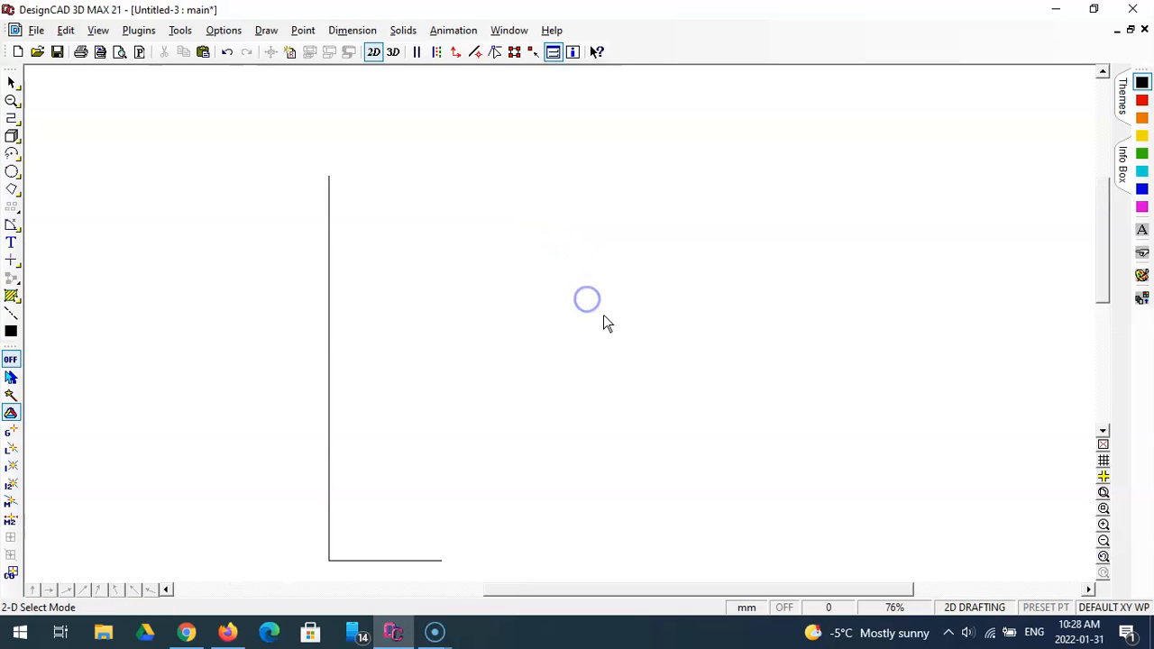
{"action": "left_click", "coordinate": [622, 480]}
{"action": "left_click_drag", "start_coordinate": [642, 589], "coordinate": [716, 588]}
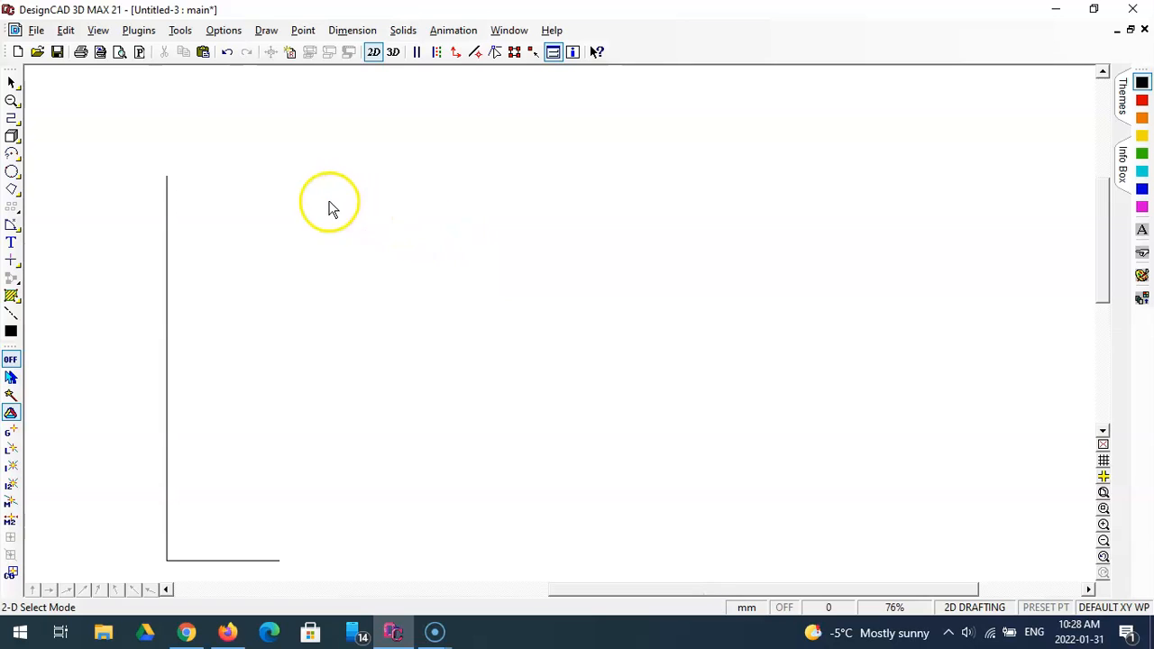
{"action": "left_click", "coordinate": [1103, 541]}
{"action": "left_click", "coordinate": [590, 263]}
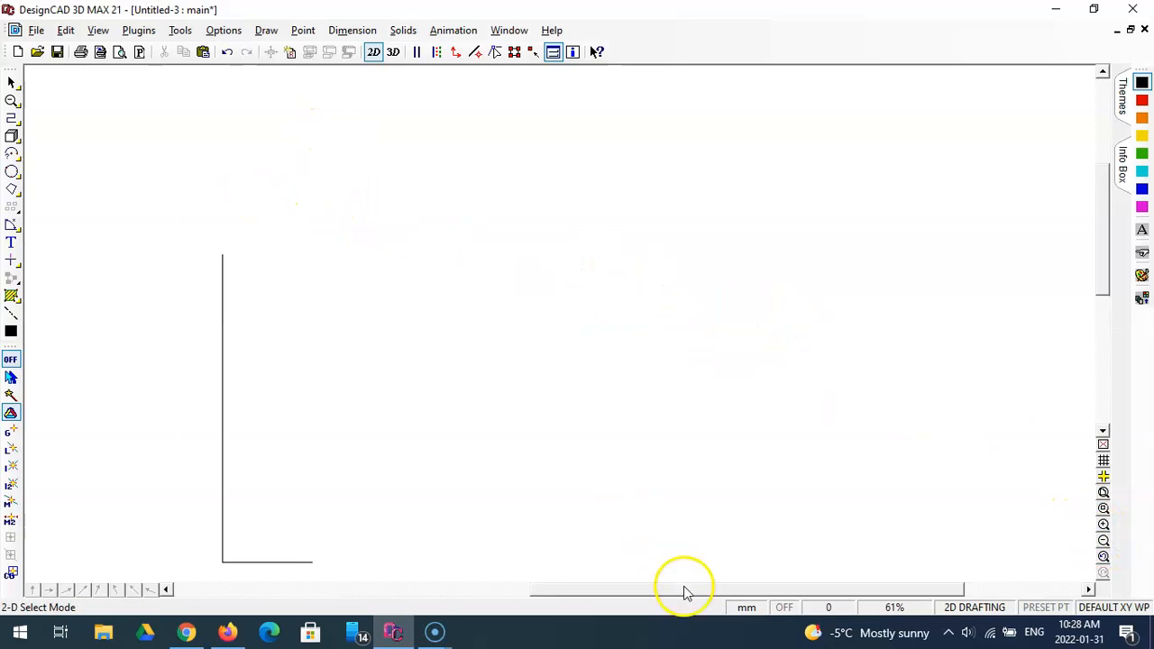
{"action": "left_click_drag", "start_coordinate": [700, 584], "coordinate": [723, 587]}
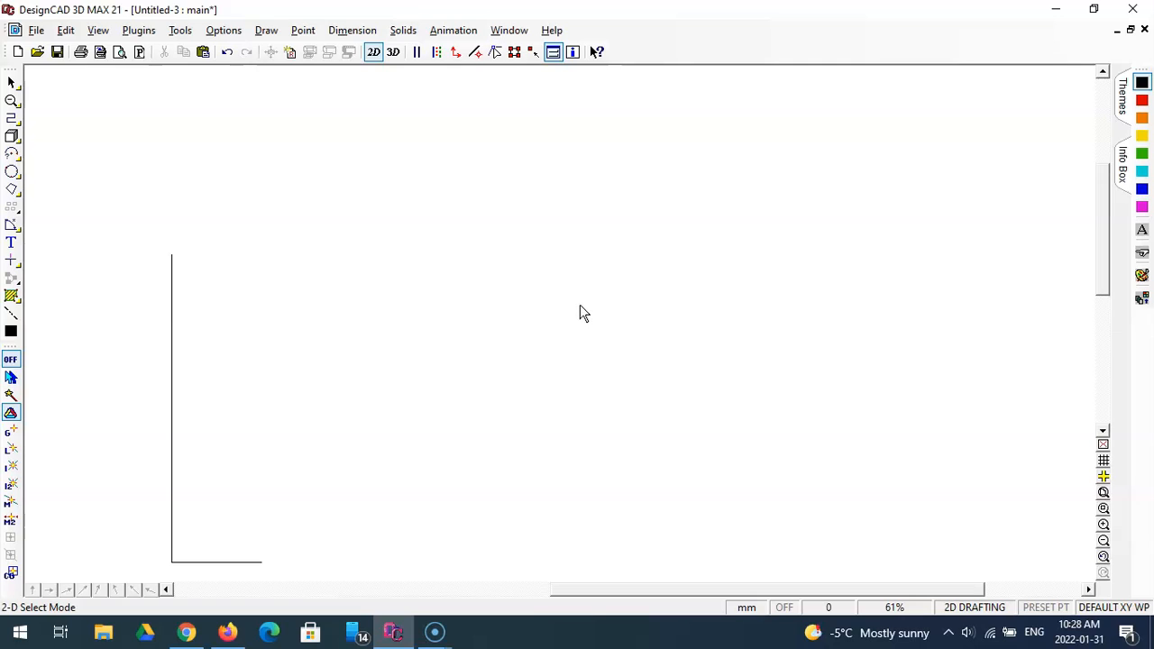
{"action": "left_click", "coordinate": [13, 118]}
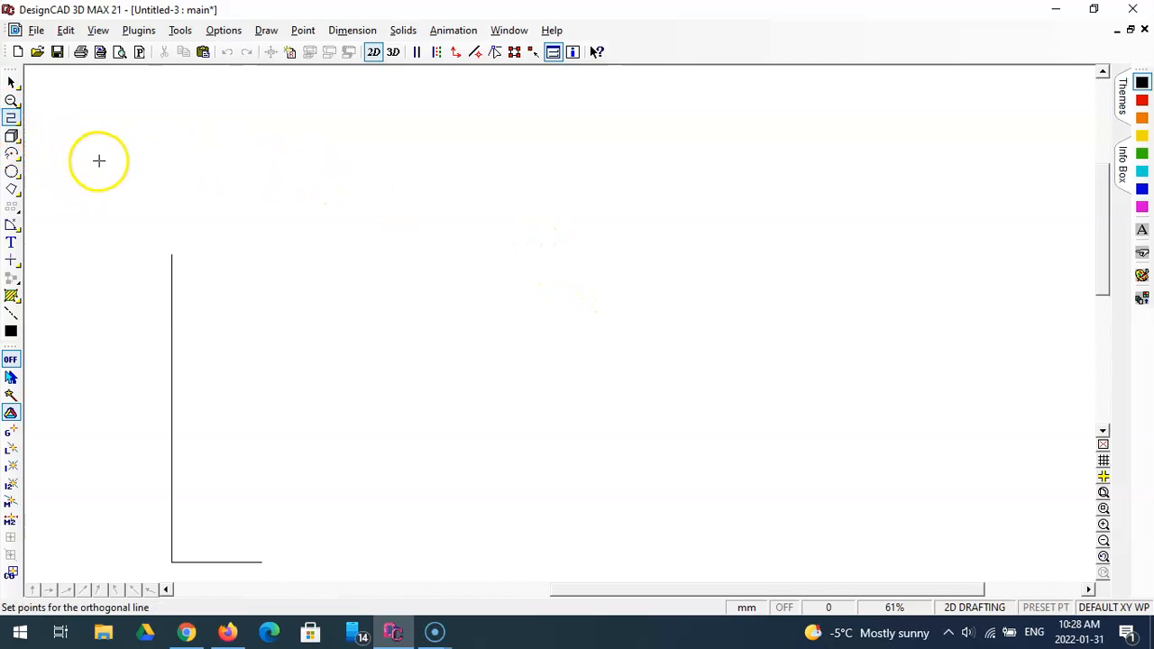
{"action": "left_click", "coordinate": [171, 256]}
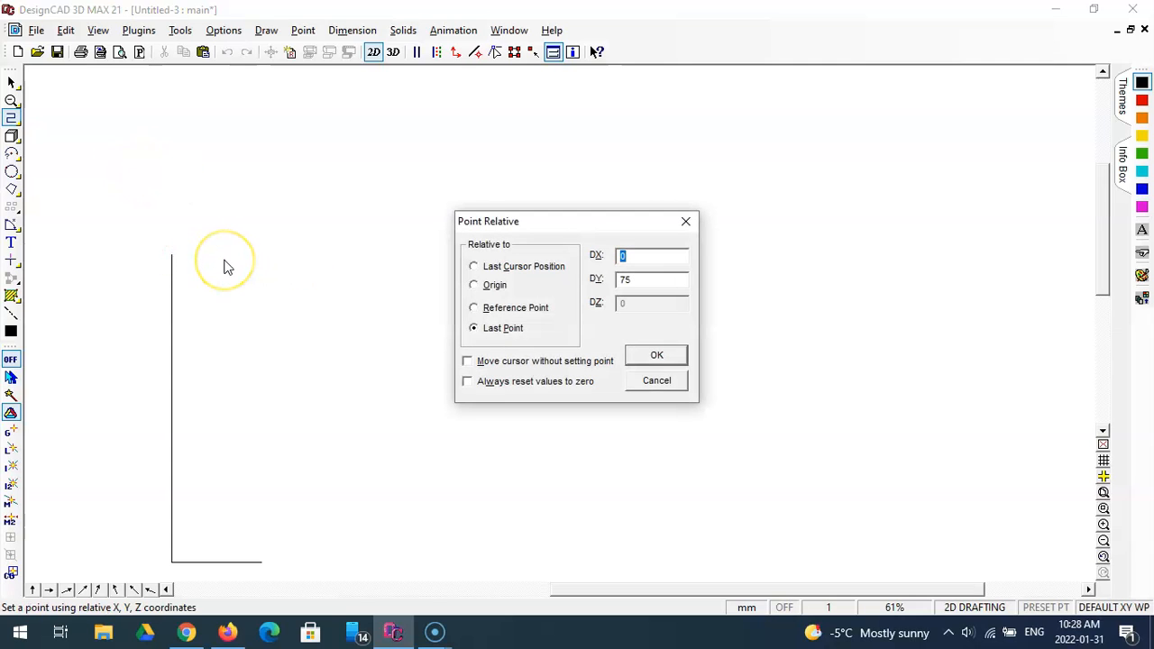
{"action": "type", "text": "25"}
{"action": "key", "text": "Tab"}
{"action": "key", "text": "Return"}
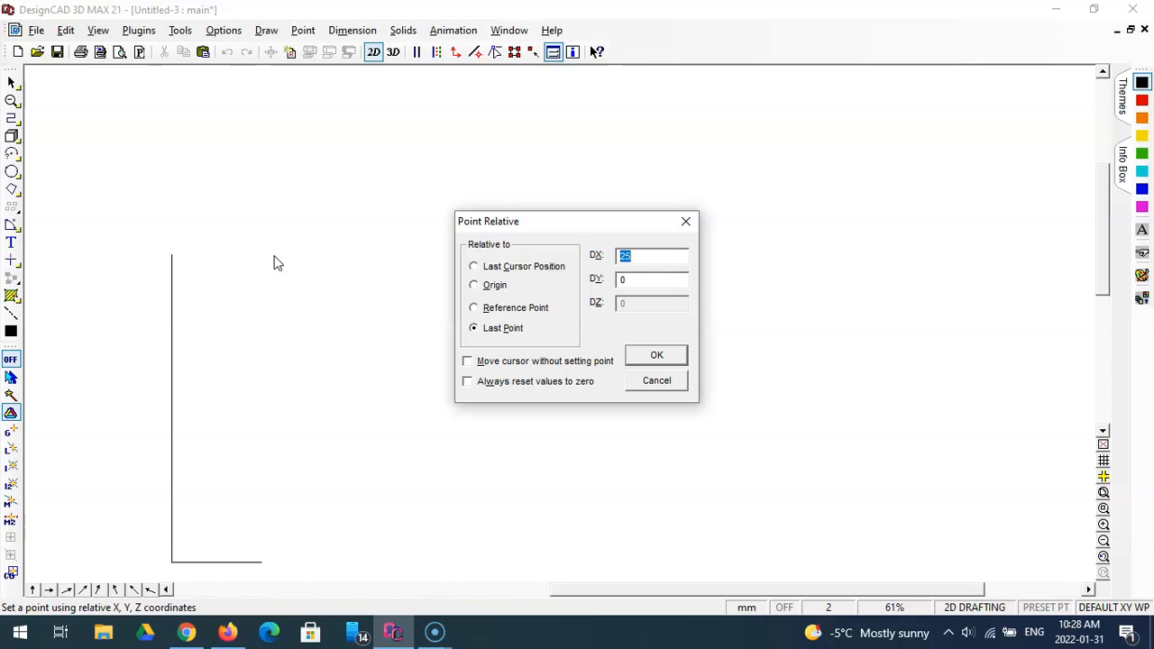
Continue the outline 40 mm up (DX 0, DY 40) and 40 mm to the right (DX 40, DY 0)
{"action": "type", "text": "0"}
{"action": "key", "text": "Tab"}
{"action": "type", "text": "4"}
{"action": "key", "text": "Return"}
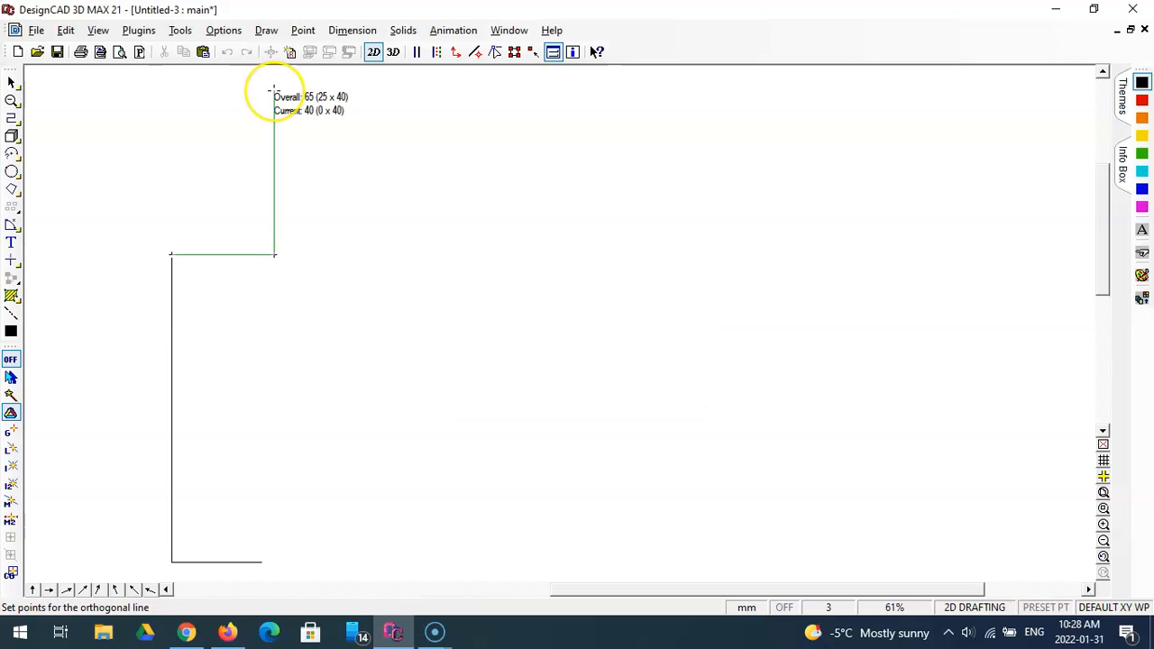
{"action": "key", "text": "apostrophe"}
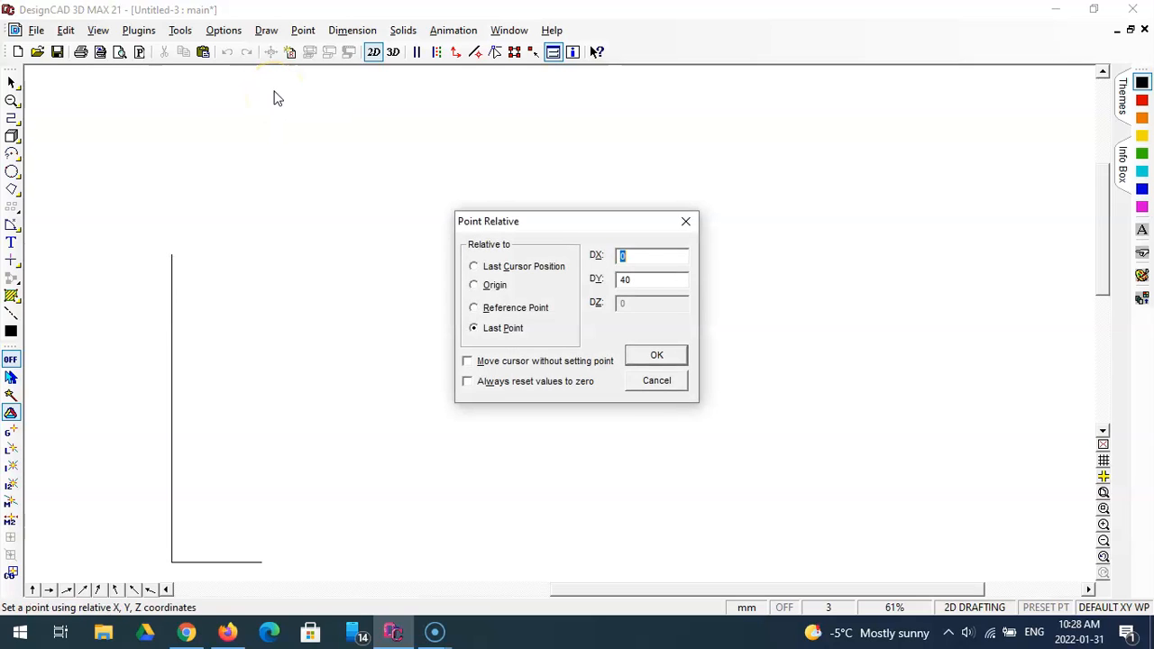
{"action": "type", "text": "40"}
{"action": "key", "text": "Tab"}
{"action": "key", "text": "Return"}
Continue the outline into the top notch, 10 mm down (DX 0, DY -10) and 40 mm right (DX 40, DY 0)
{"action": "key", "text": "apostrophe"}
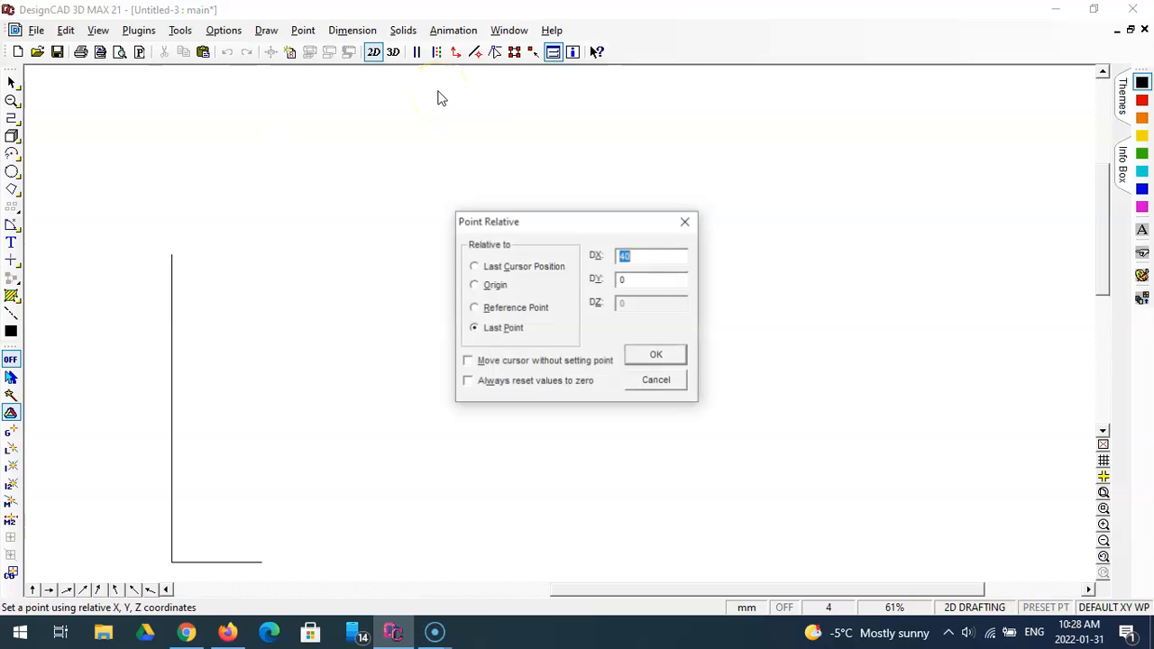
{"action": "key", "text": "Tab"}
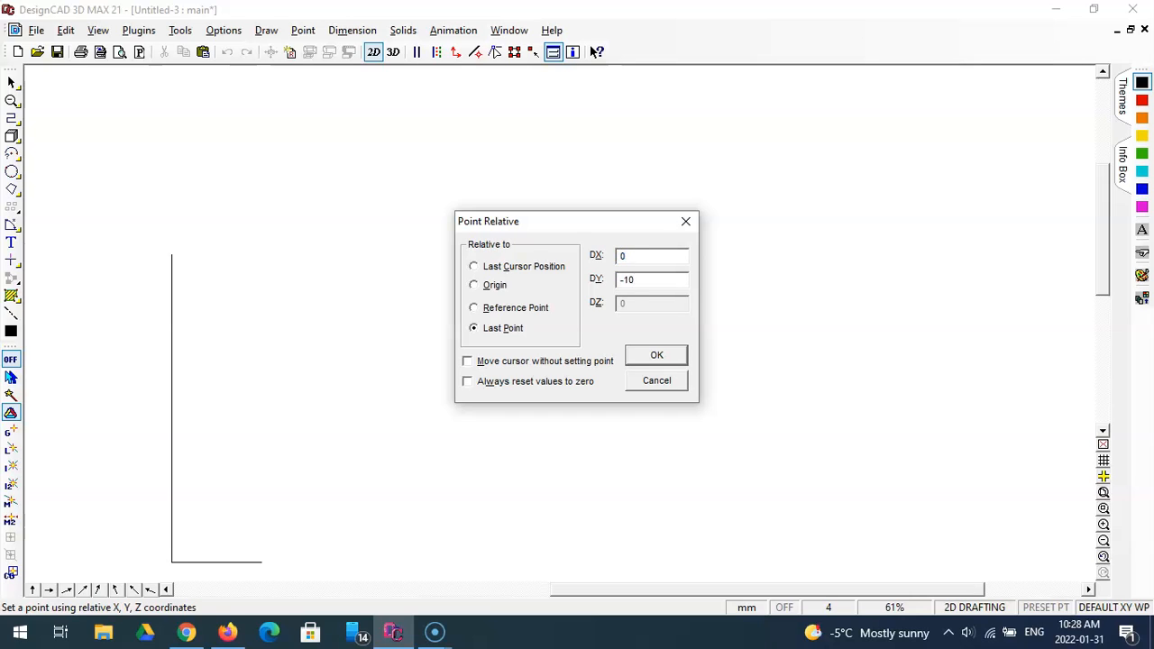
{"action": "type", "text": "-10"}
{"action": "key", "text": "Return"}
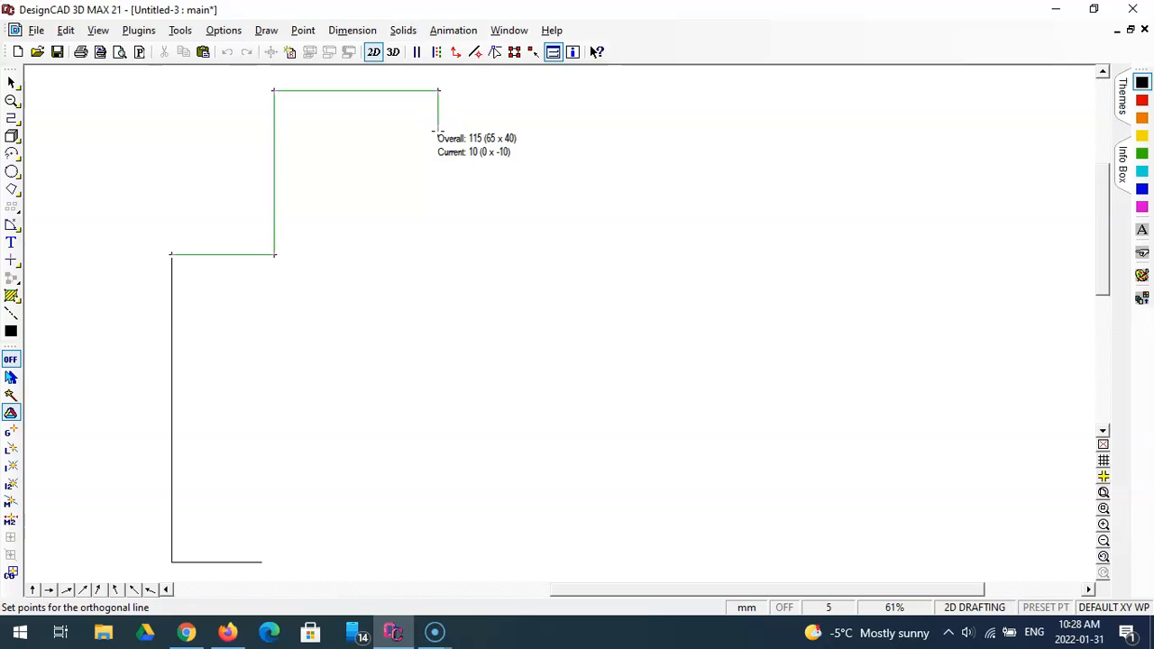
{"action": "key", "text": "apostrophe"}
{"action": "type", "text": "40"}
{"action": "key", "text": "Tab"}
{"action": "type", "text": "0"}
{"action": "key", "text": "Return"}
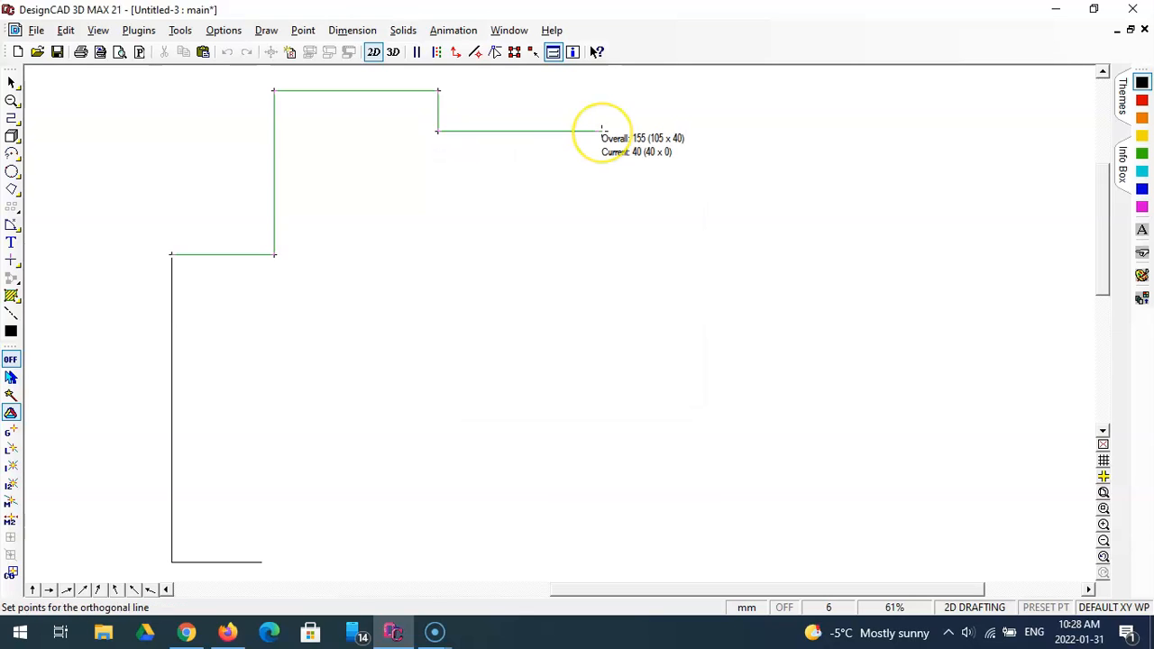
Continue the outline out of the notch, 10 mm up (DX 0, DY 10) and 40 mm right (DX 40, DY 0)
{"action": "key", "text": "apostrophe"}
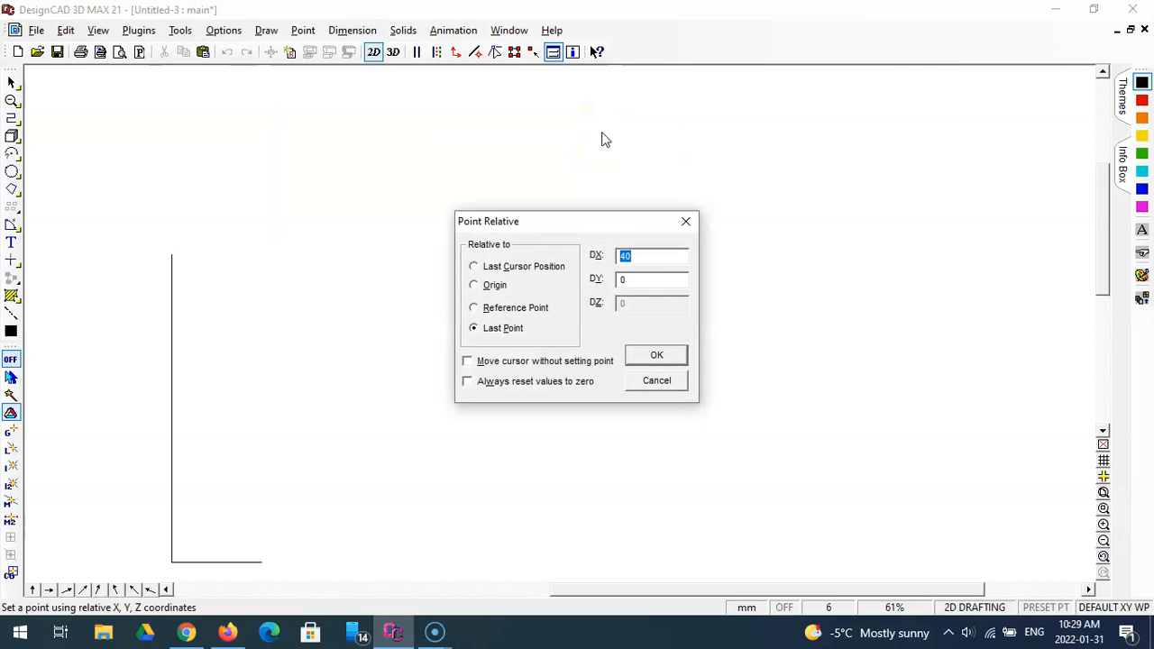
{"action": "type", "text": "0"}
{"action": "key", "text": "Return"}
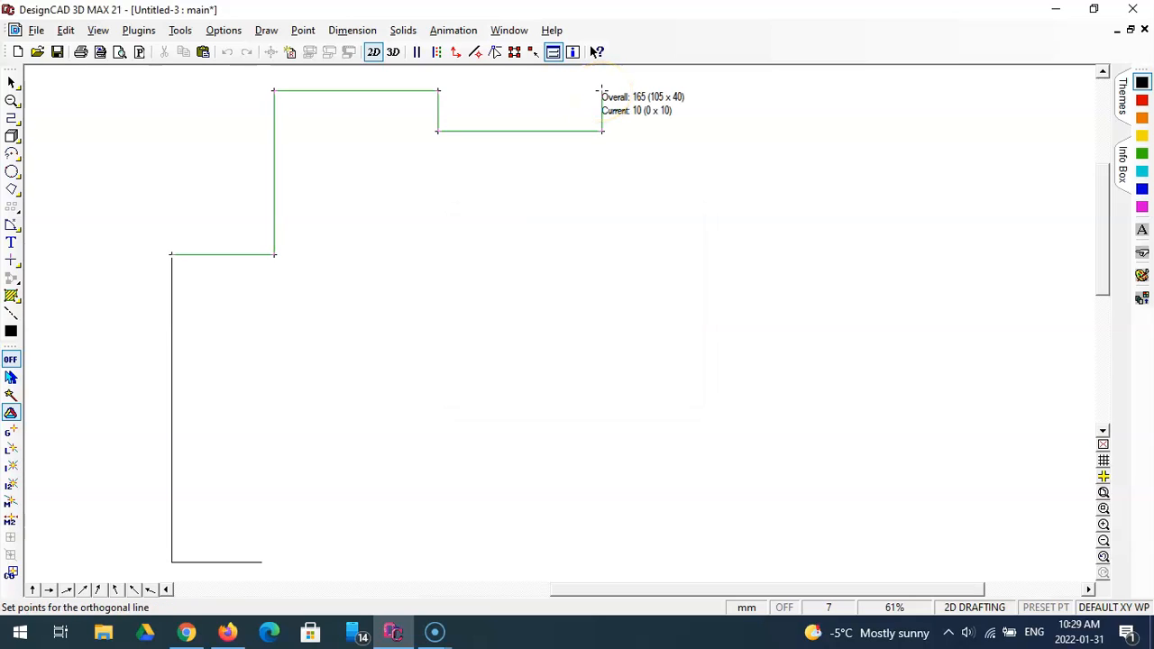
{"action": "key", "text": "apostrophe"}
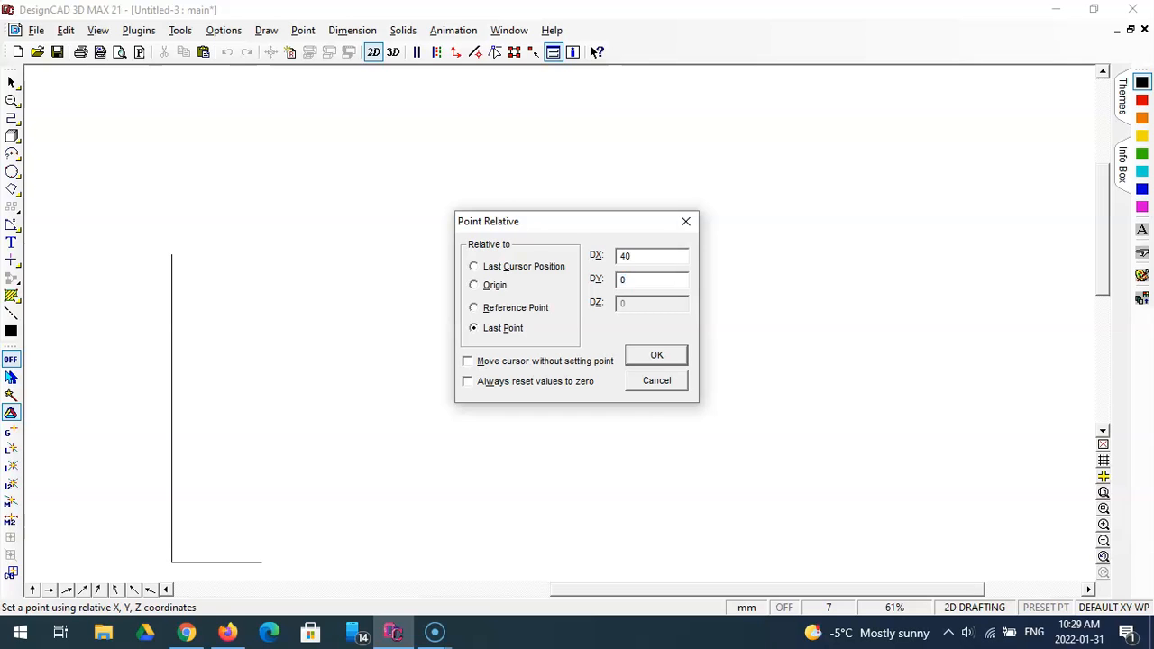
{"action": "key", "text": "Return"}
Continue the outline 40 mm down (DX 0, DY -40) and 25 mm to the right (DX 25, DY 0)
{"action": "key", "text": "apostrophe"}
{"action": "type", "text": "40"}
{"action": "key", "text": "Return"}
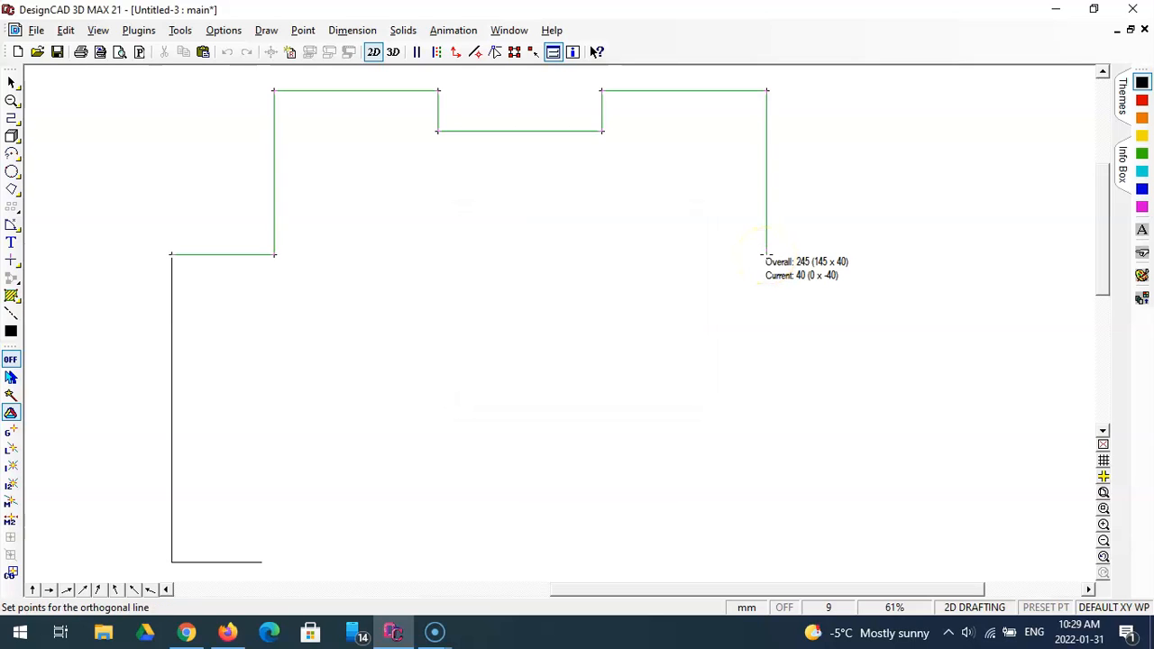
{"action": "key", "text": "apostrophe"}
{"action": "type", "text": "25"}
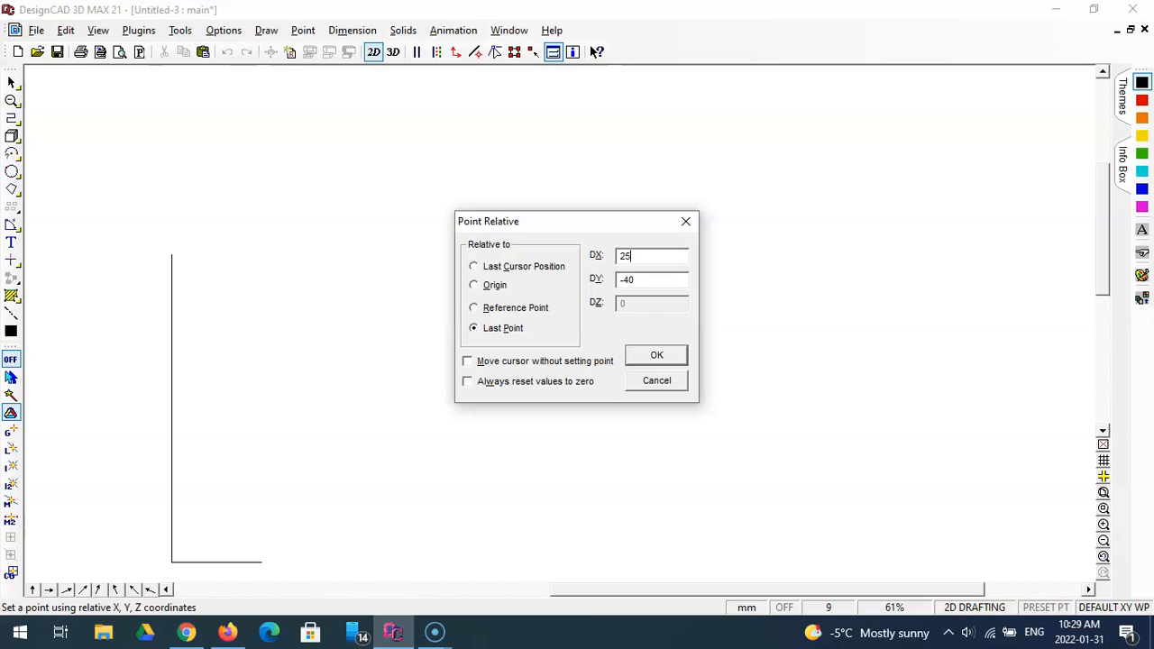
{"action": "key", "text": "Return"}
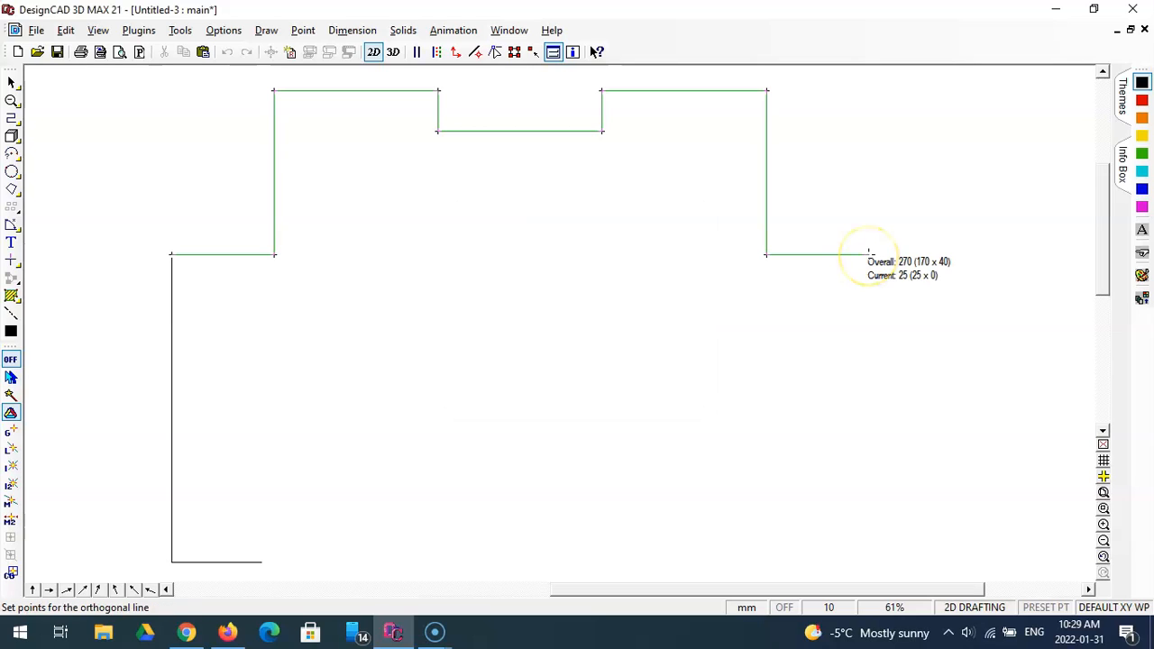
Continue the outline 75 mm down (DX 0, DY -75) and 18 mm to the left (DX -18, DY 0), then finish the line
{"action": "key", "text": "apostrophe"}
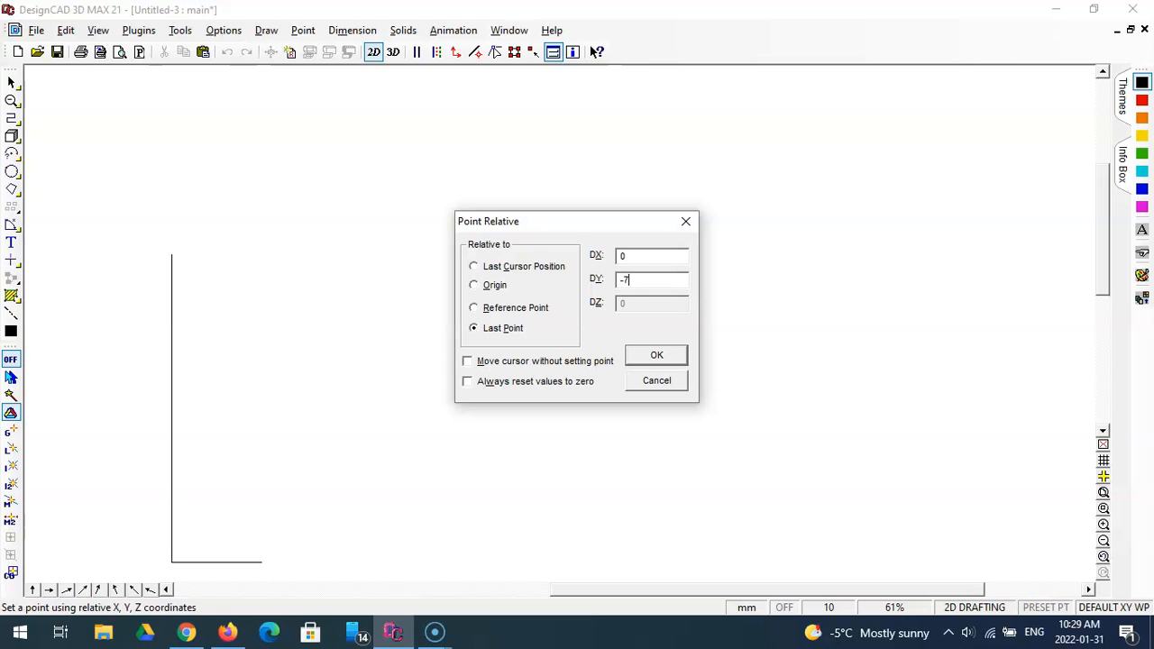
{"action": "key", "text": "Return"}
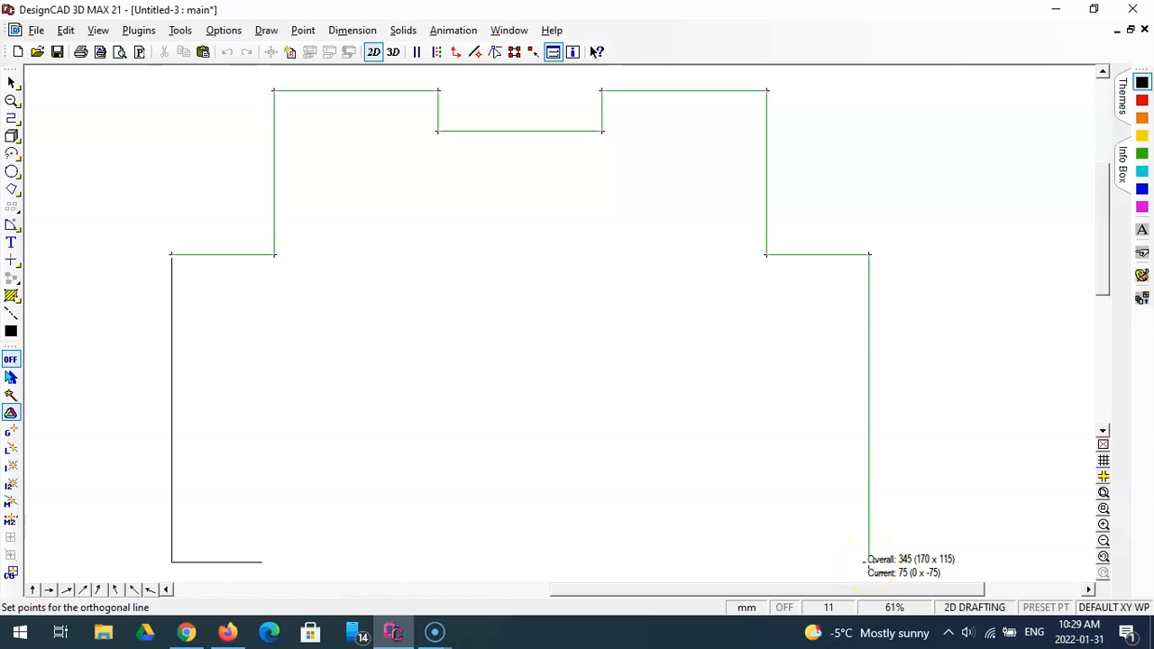
{"action": "key", "text": "space"}
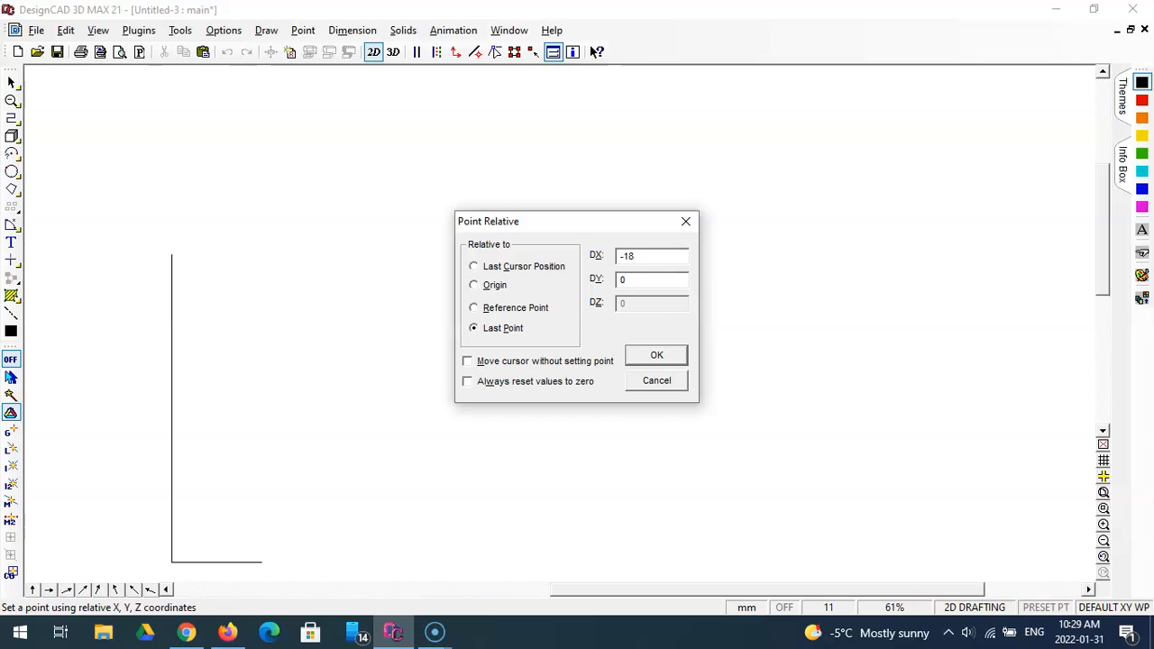
{"action": "key", "text": "Return"}
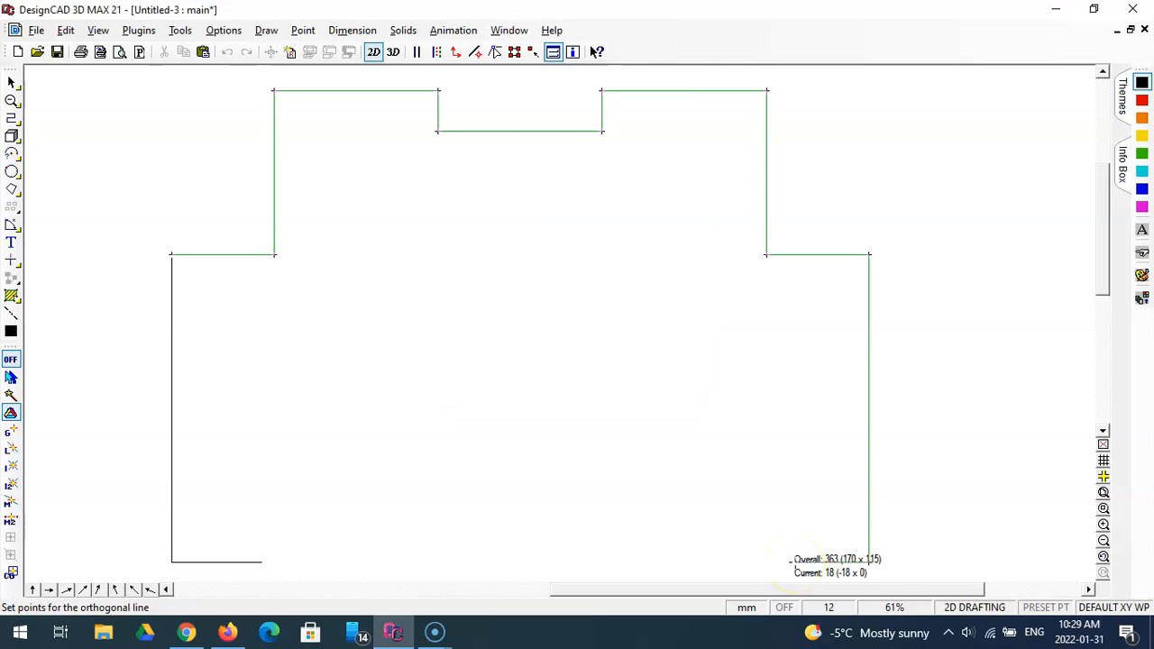
{"action": "key", "text": "Return"}
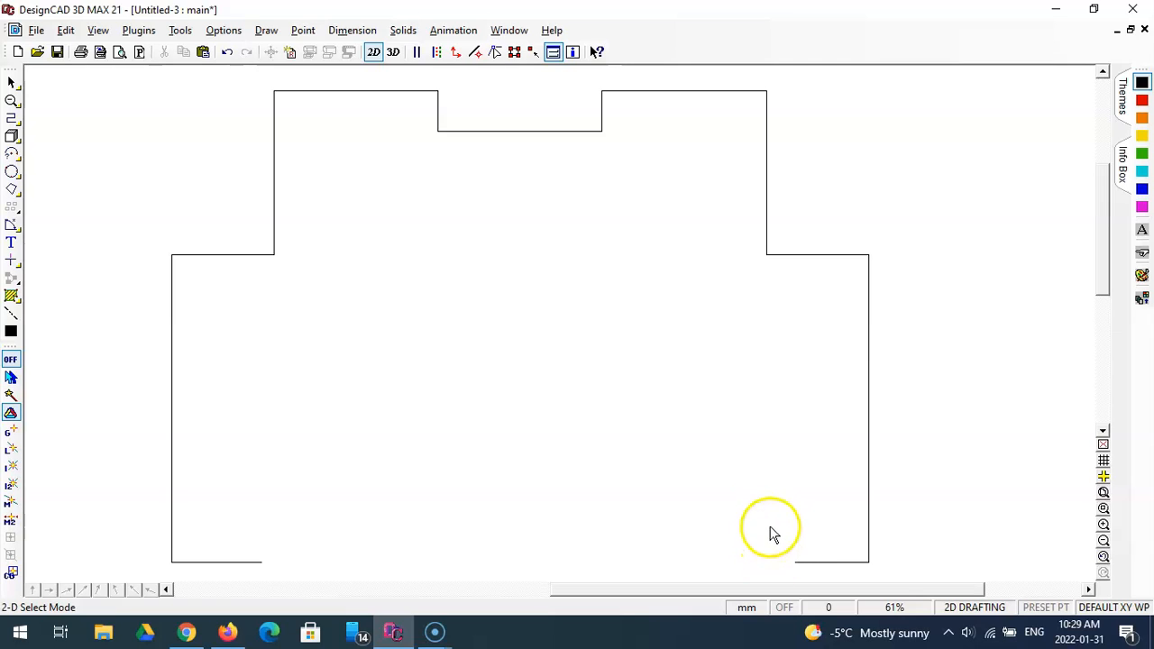
Start saving the drawing under a new name and browse to the Introductory CAD Lessons folder on the Desktop
{"action": "left_click", "coordinate": [36, 30]}
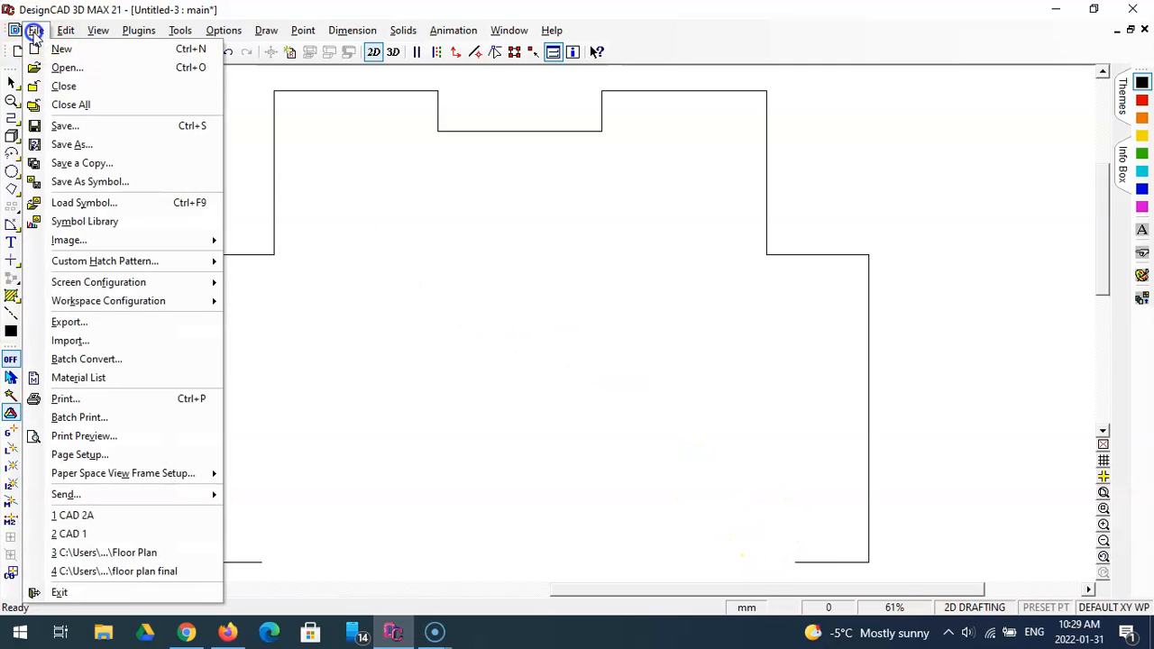
{"action": "left_click", "coordinate": [83, 146]}
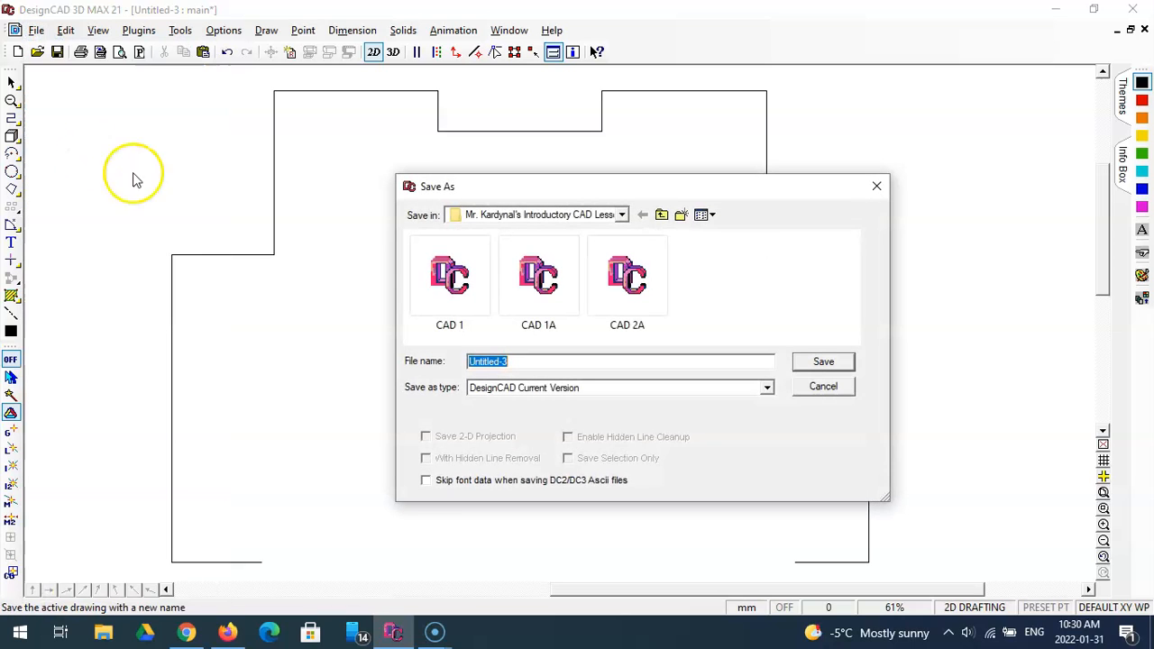
{"action": "left_click", "coordinate": [622, 214]}
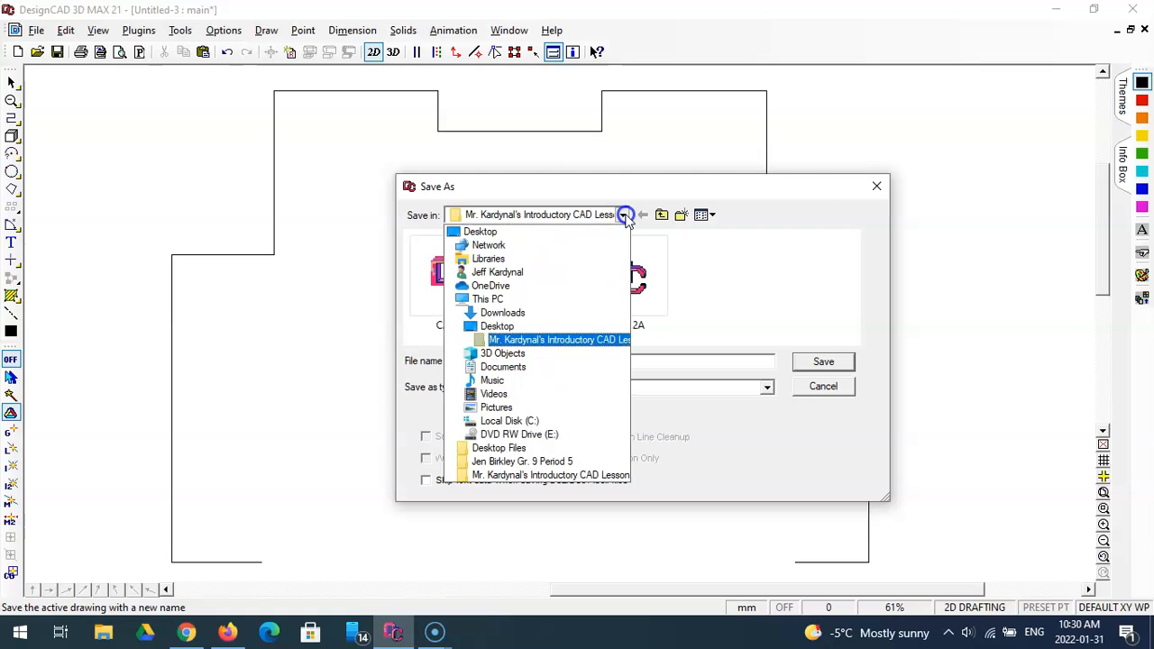
{"action": "left_click", "coordinate": [611, 231]}
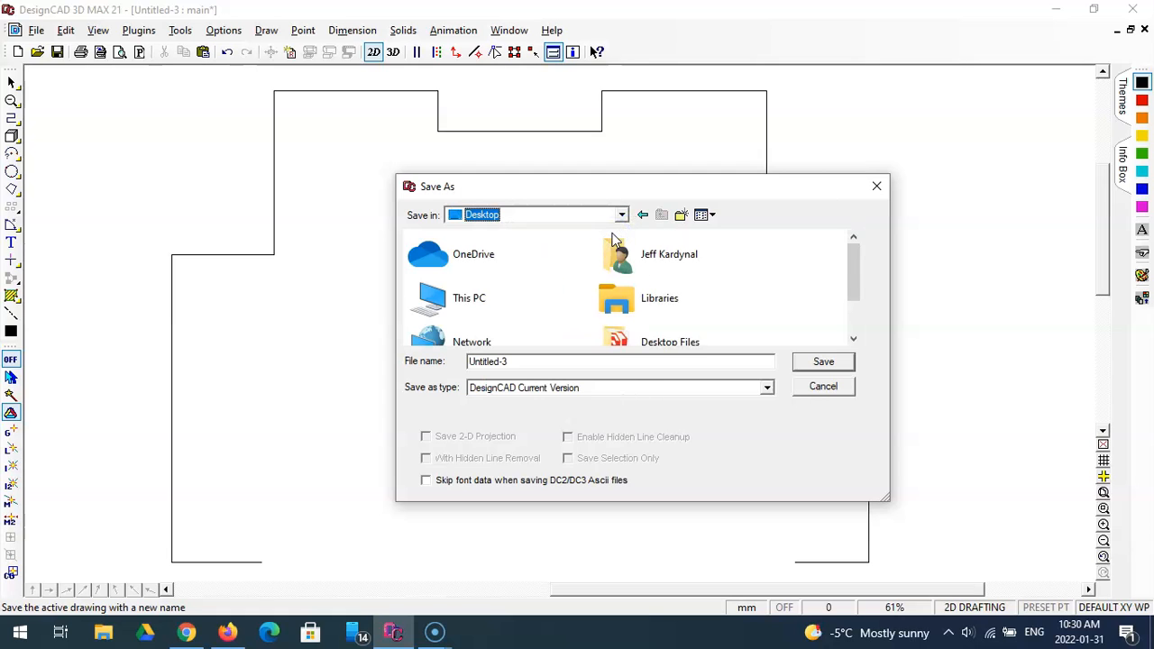
{"action": "scroll", "coordinate": [674, 271], "scroll_direction": "down", "scroll_amount": 1}
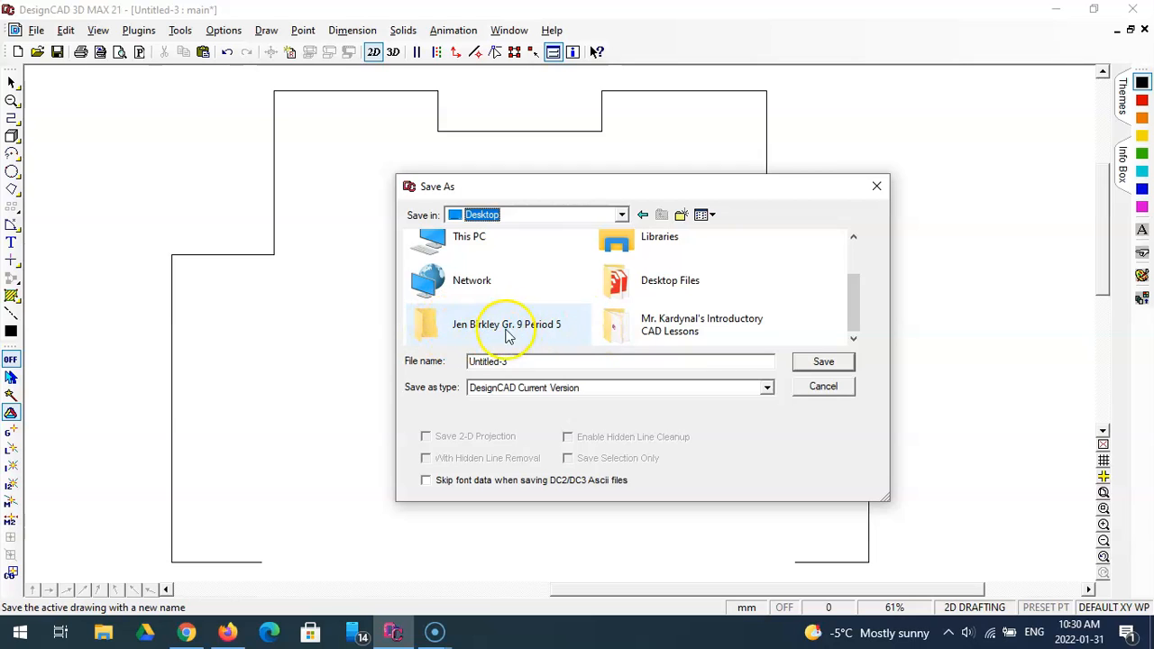
{"action": "double_click", "coordinate": [618, 332]}
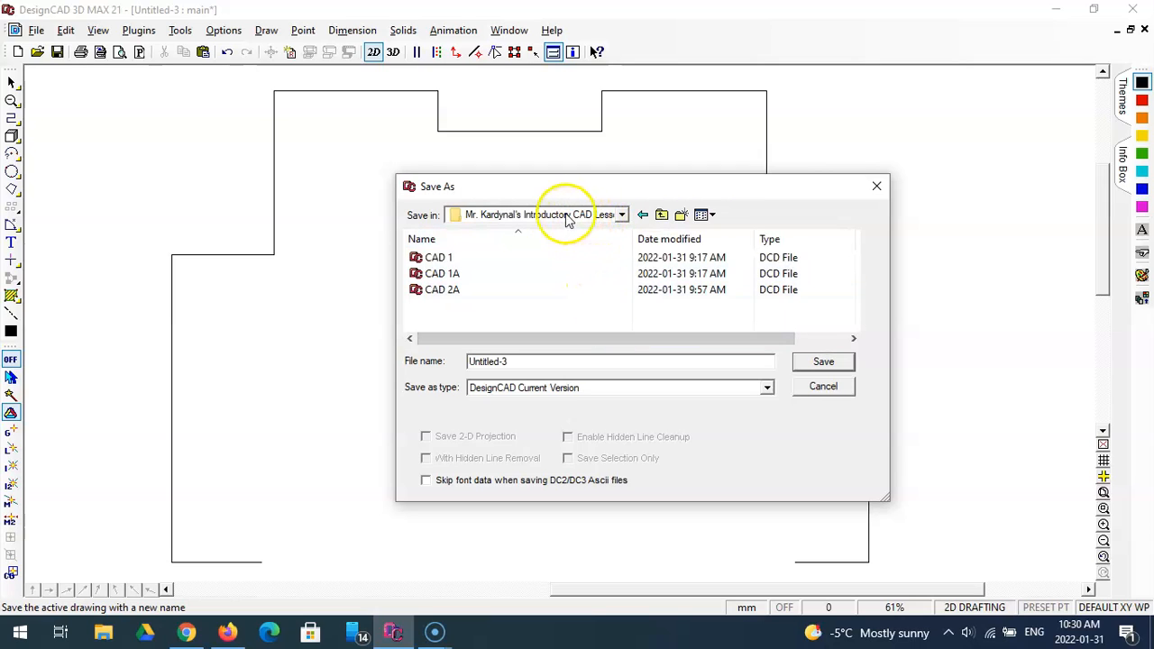
Name the file CAD 2 and save it in the lessons folder
{"action": "double_click", "coordinate": [528, 361]}
{"action": "left_click", "coordinate": [438, 258]}
{"action": "left_click", "coordinate": [515, 360]}
{"action": "key", "text": "BackSpace"}
{"action": "type", "text": "2"}
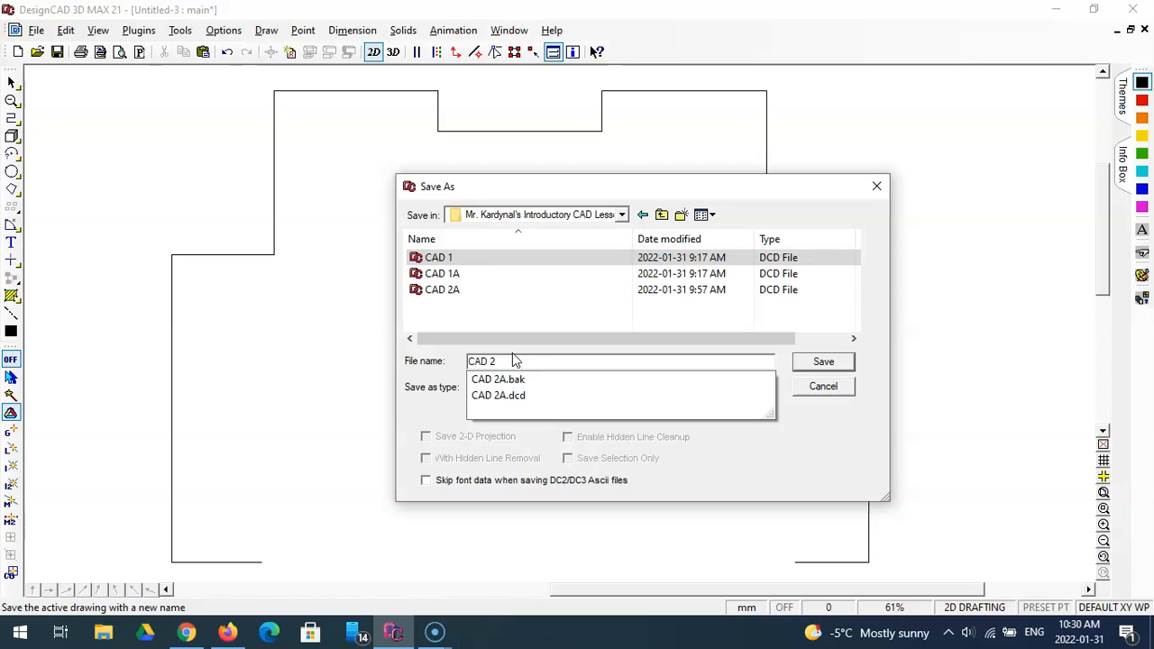
{"action": "left_click", "coordinate": [822, 362]}
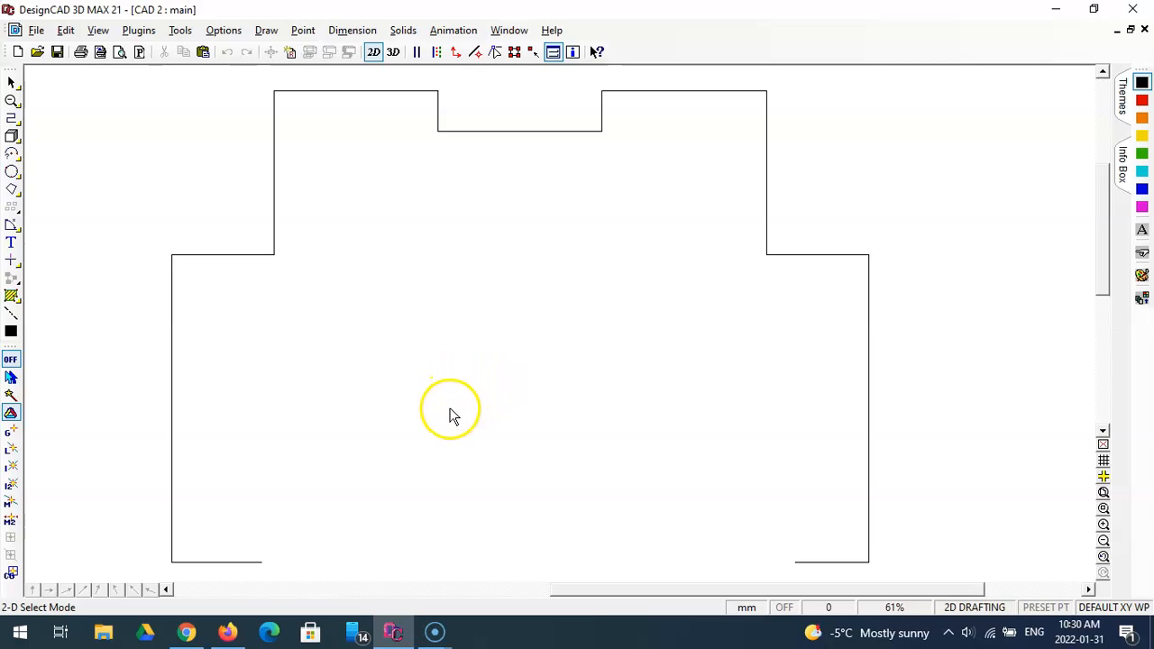
Switch to the online protractor in Firefox and swing the angle's arm counterclockwise to 139°
{"action": "scroll", "coordinate": [454, 415], "scroll_direction": "down", "scroll_amount": 5}
{"action": "scroll", "coordinate": [455, 415], "scroll_direction": "down", "scroll_amount": 2}
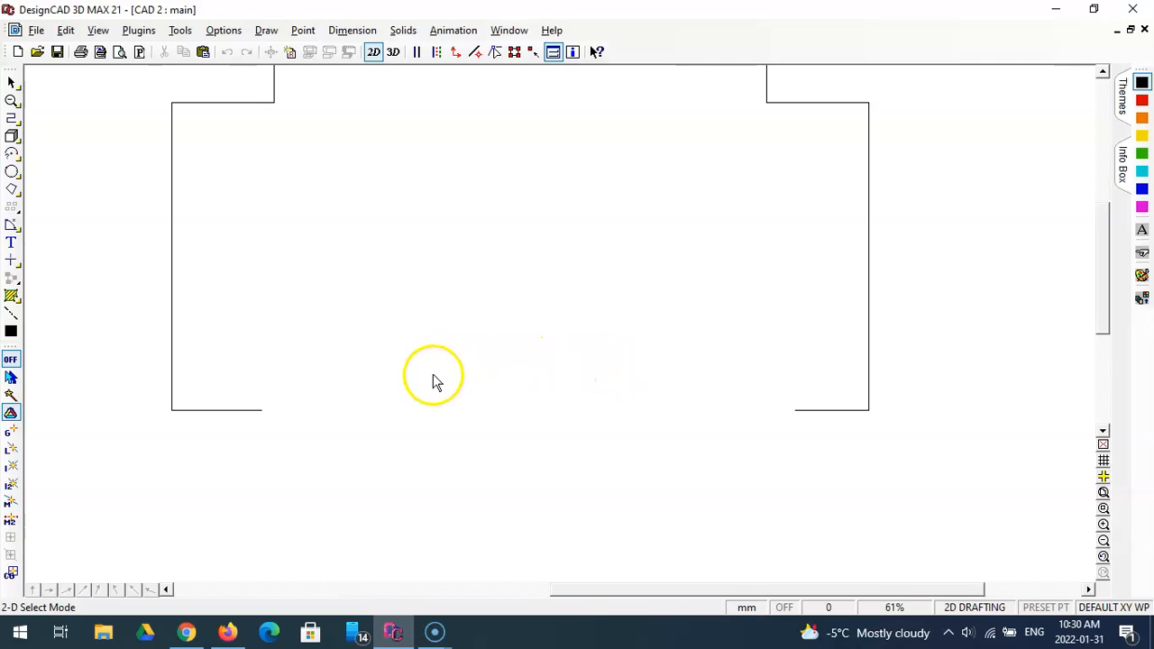
{"action": "left_click", "coordinate": [227, 633]}
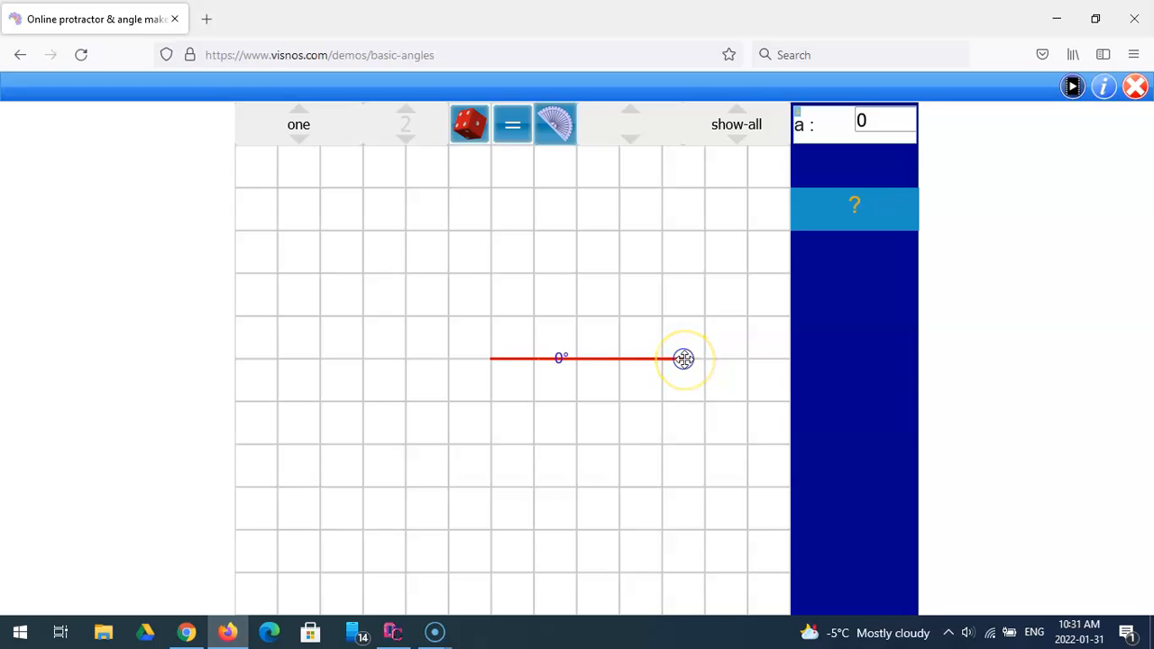
{"action": "left_click_drag", "start_coordinate": [683, 356], "coordinate": [437, 312]}
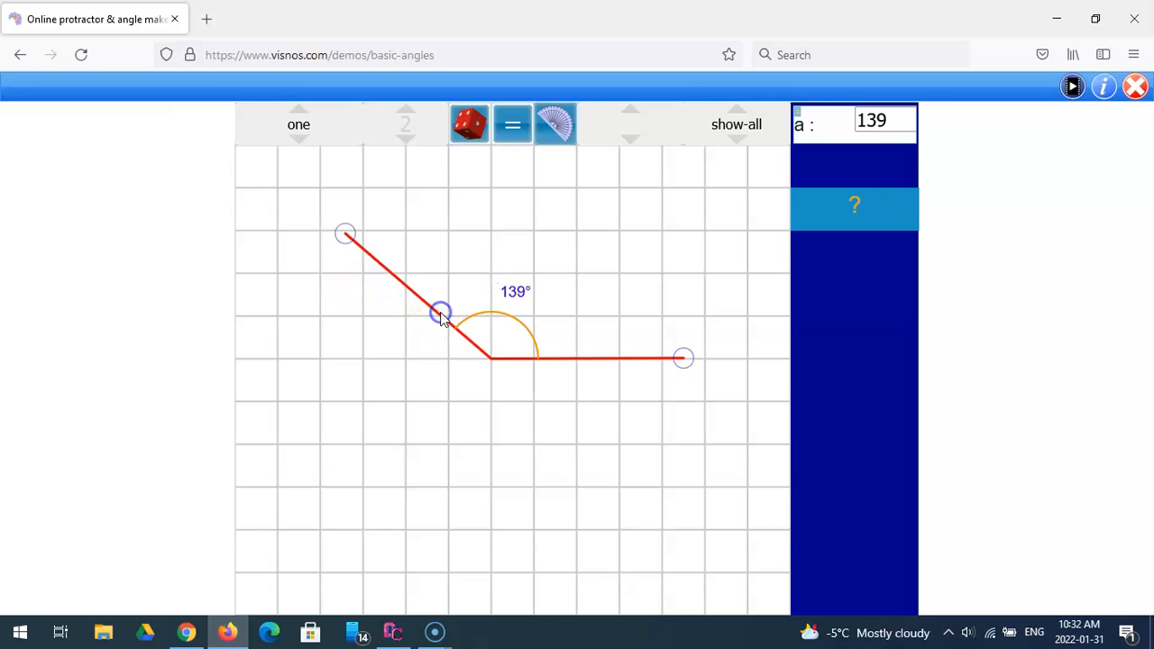
Switch back to DesignCAD and bring up the dimensioned CAD 2A reference drawing
{"action": "mouse_move", "coordinate": [390, 634]}
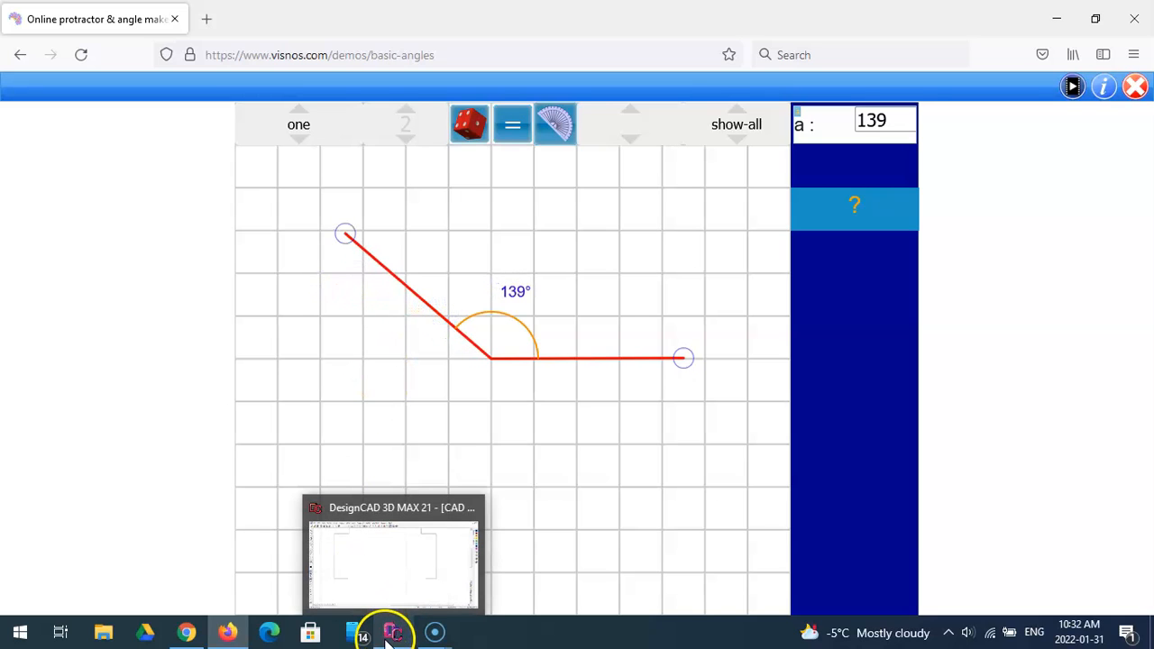
{"action": "left_click", "coordinate": [392, 634]}
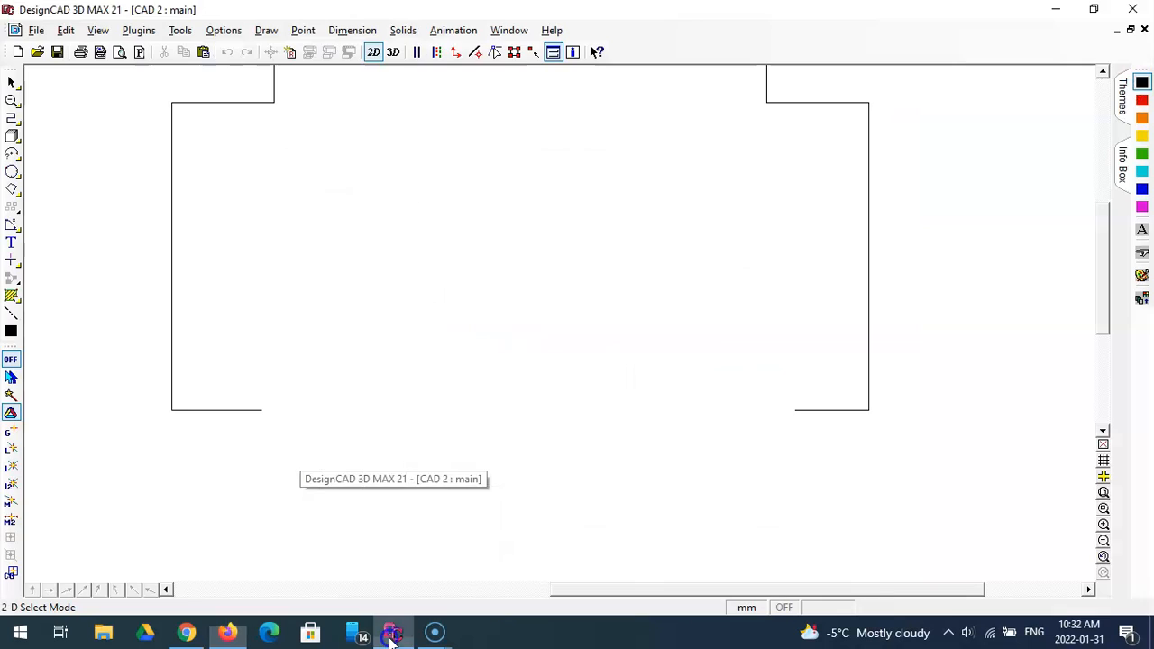
{"action": "left_click", "coordinate": [1117, 30]}
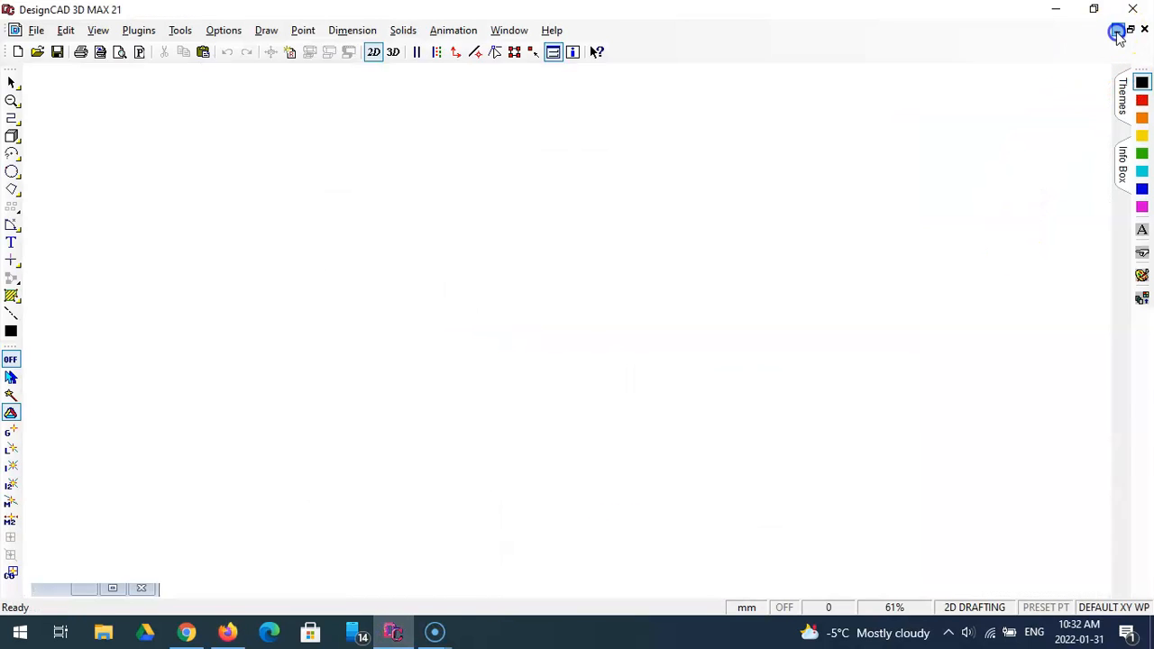
{"action": "left_click", "coordinate": [948, 147]}
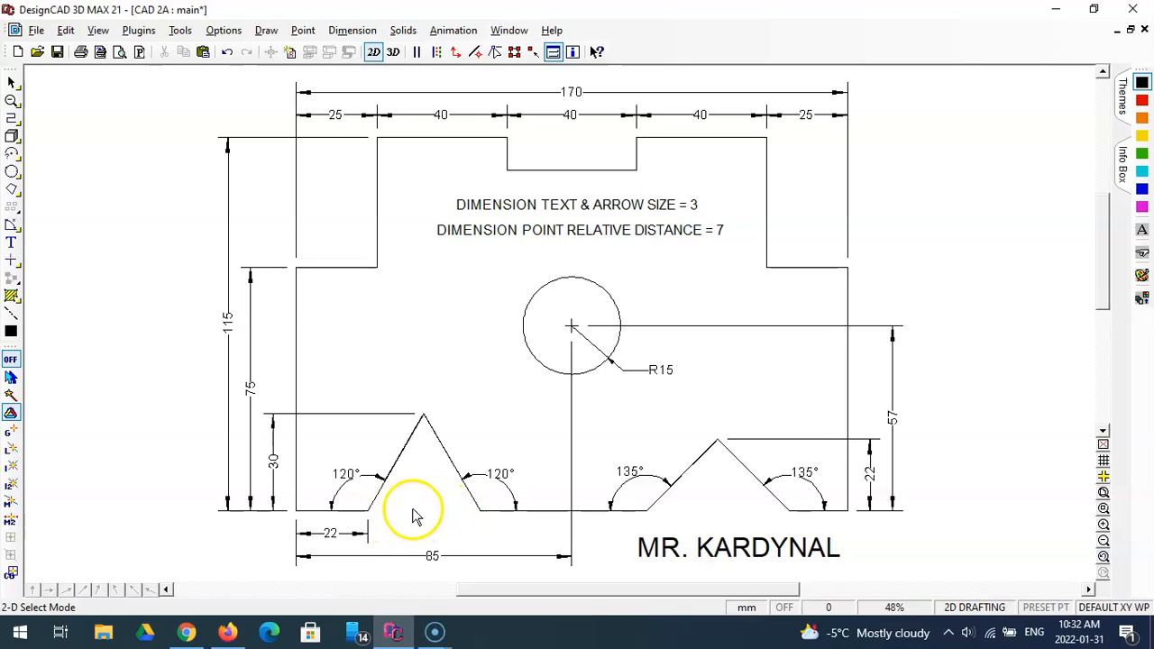
Draw a short horizontal orthogonal line to the right from the left triangular notch's lower-left corner in CAD 2A
{"action": "left_click", "coordinate": [10, 116]}
{"action": "left_click", "coordinate": [367, 511]}
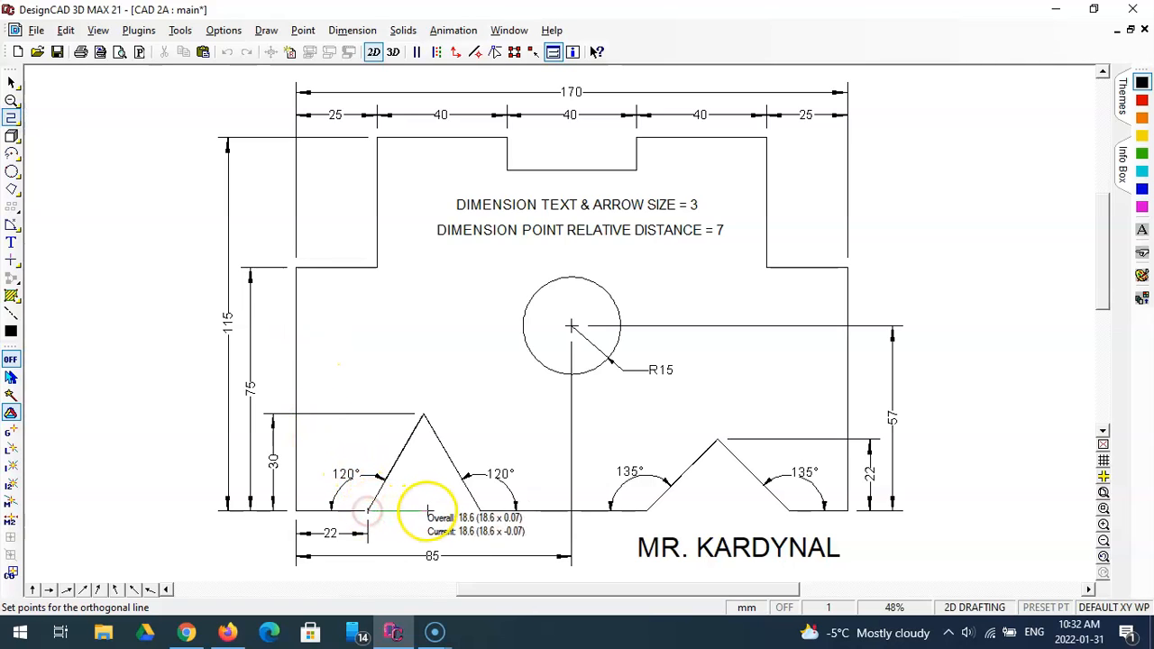
{"action": "key", "text": "Return"}
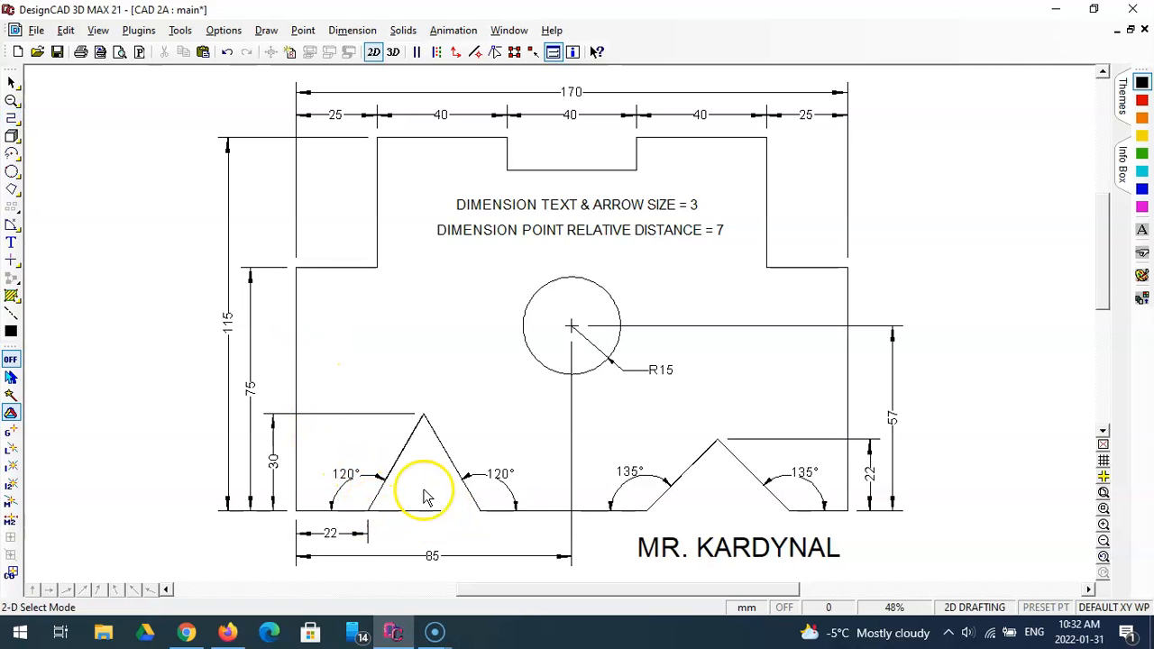
{"action": "left_click", "coordinate": [13, 117]}
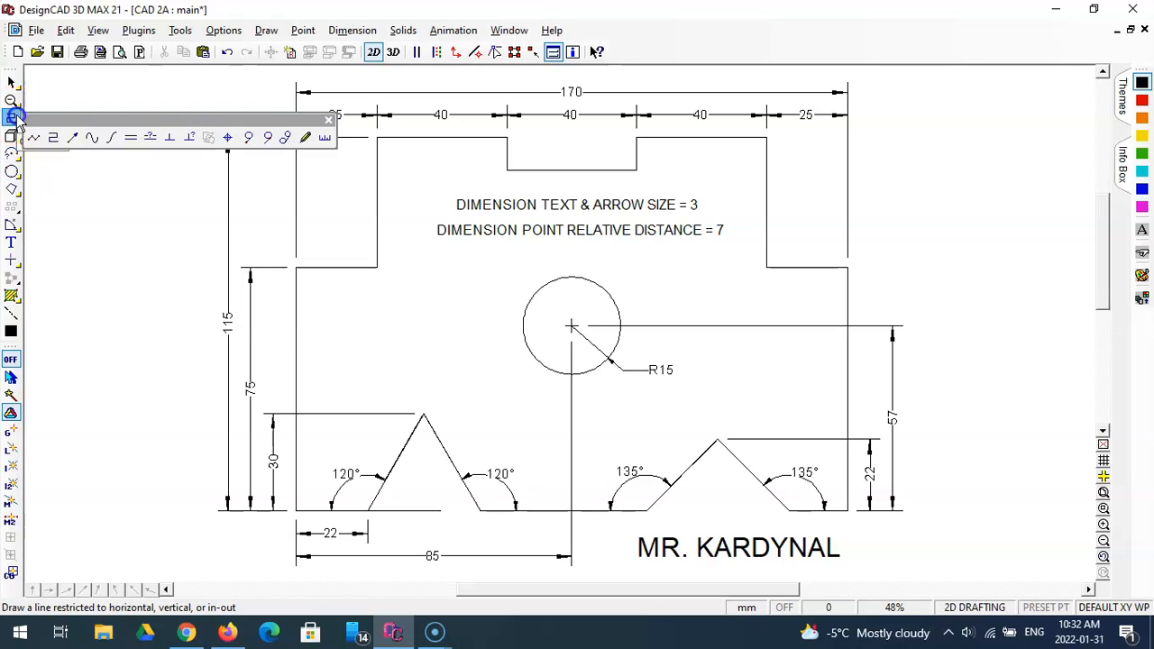
{"action": "left_click", "coordinate": [34, 137]}
{"action": "left_click", "coordinate": [367, 511]}
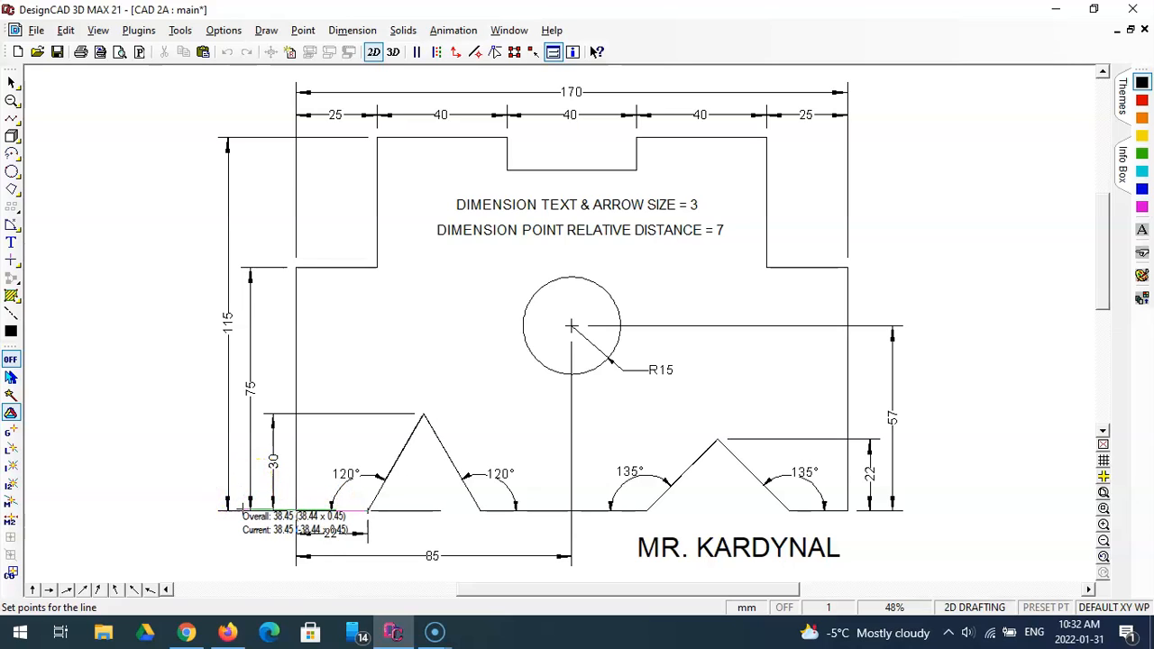
{"action": "key", "text": "Escape"}
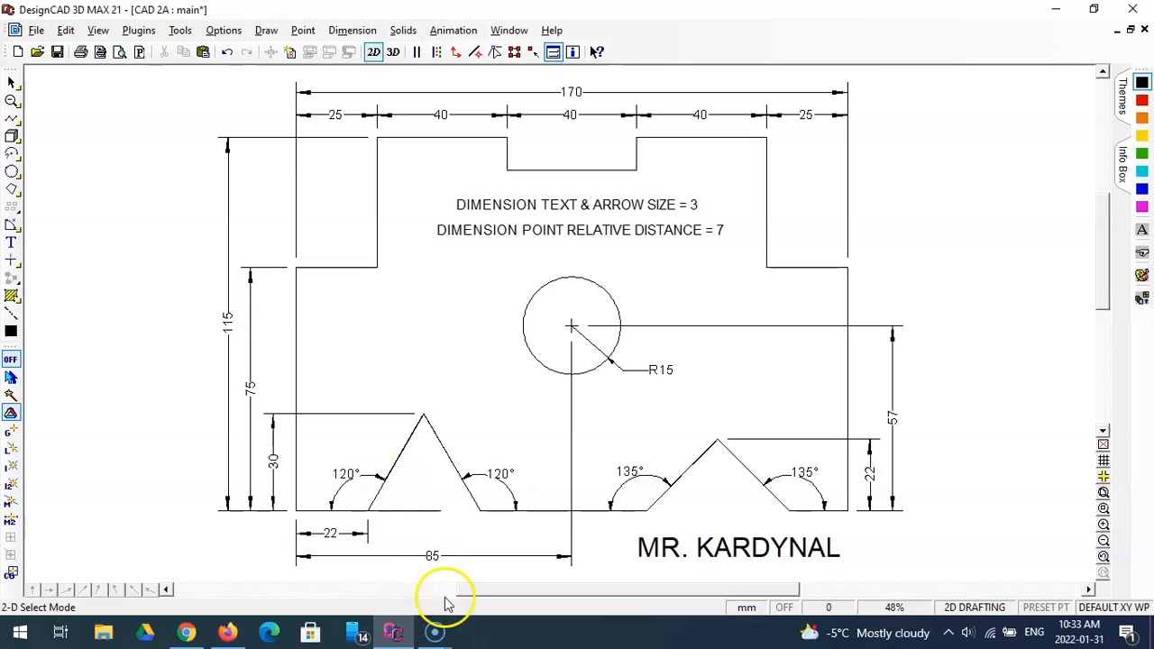
Switch to the online protractor in Firefox and set its angle to 60°
{"action": "left_click", "coordinate": [227, 632]}
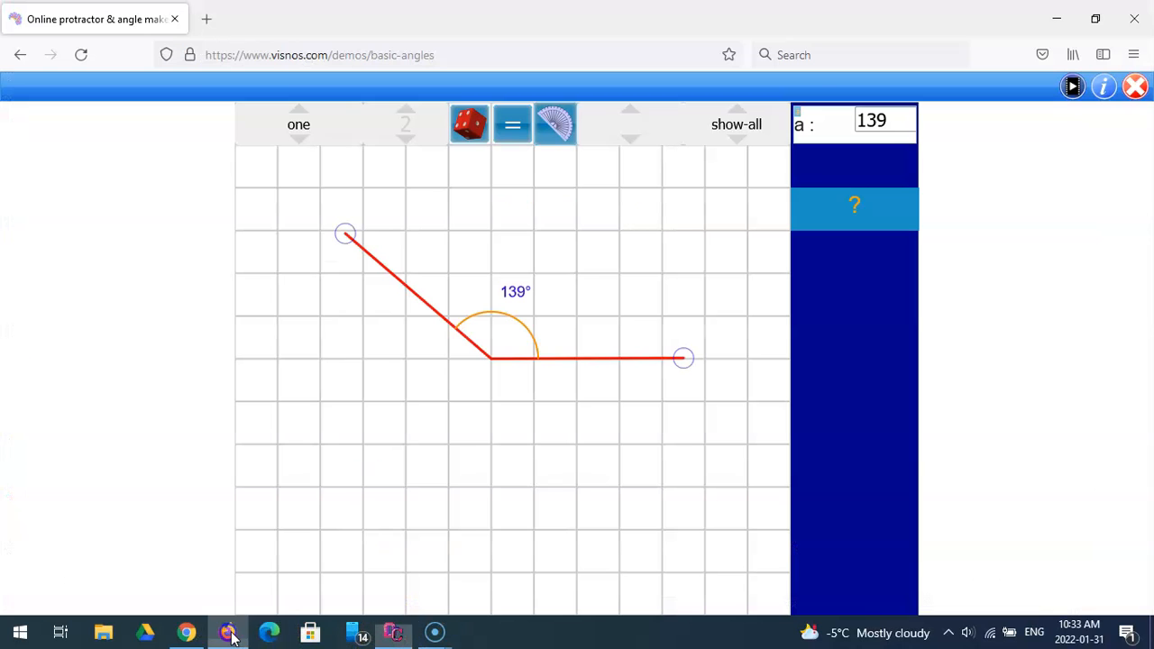
{"action": "left_click_drag", "start_coordinate": [345, 235], "coordinate": [577, 202]}
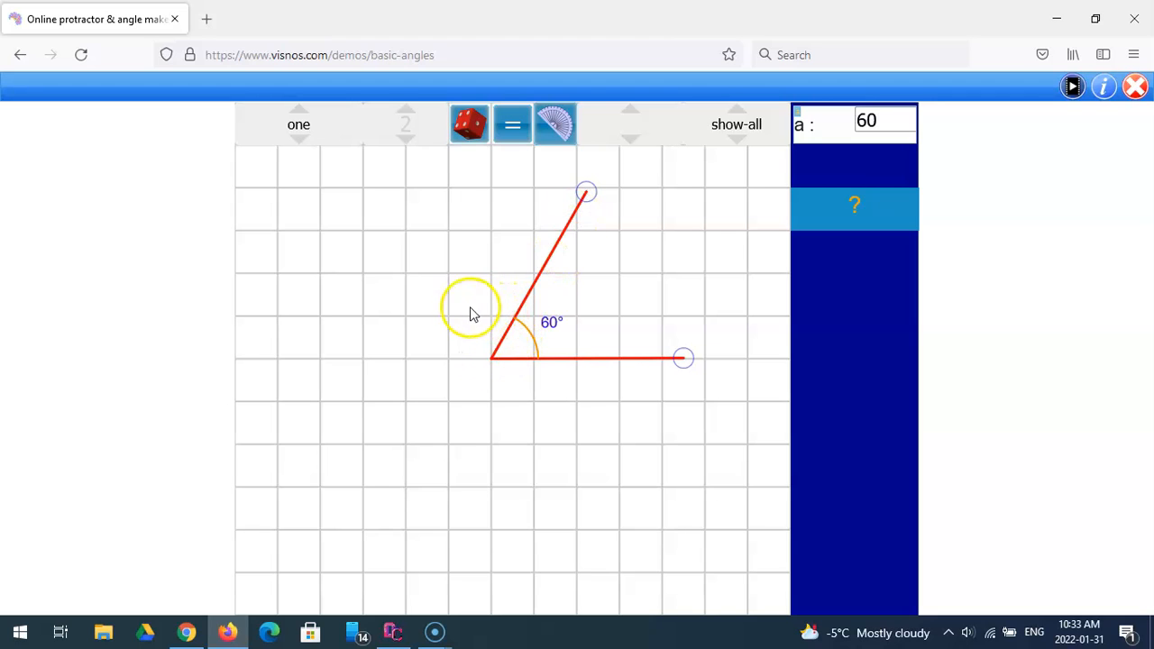
{"action": "left_click_drag", "start_coordinate": [586, 192], "coordinate": [553, 258]}
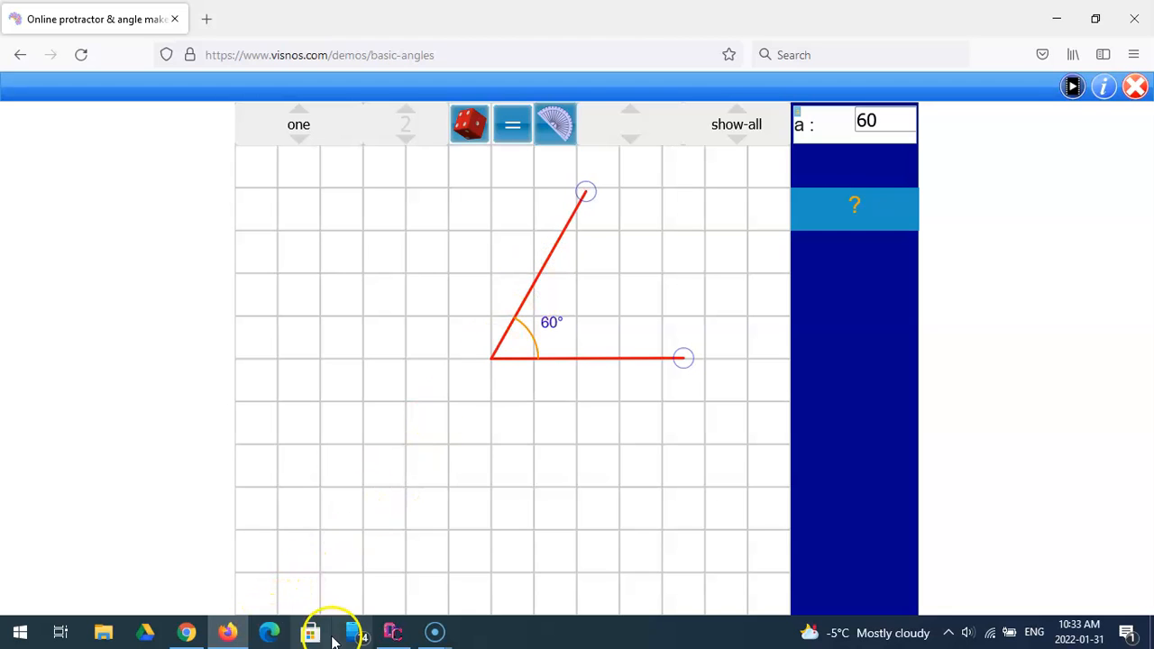
Switch back to DesignCAD, minimize the open drawings and maximize the CAD 2 drawing
{"action": "left_click", "coordinate": [392, 636]}
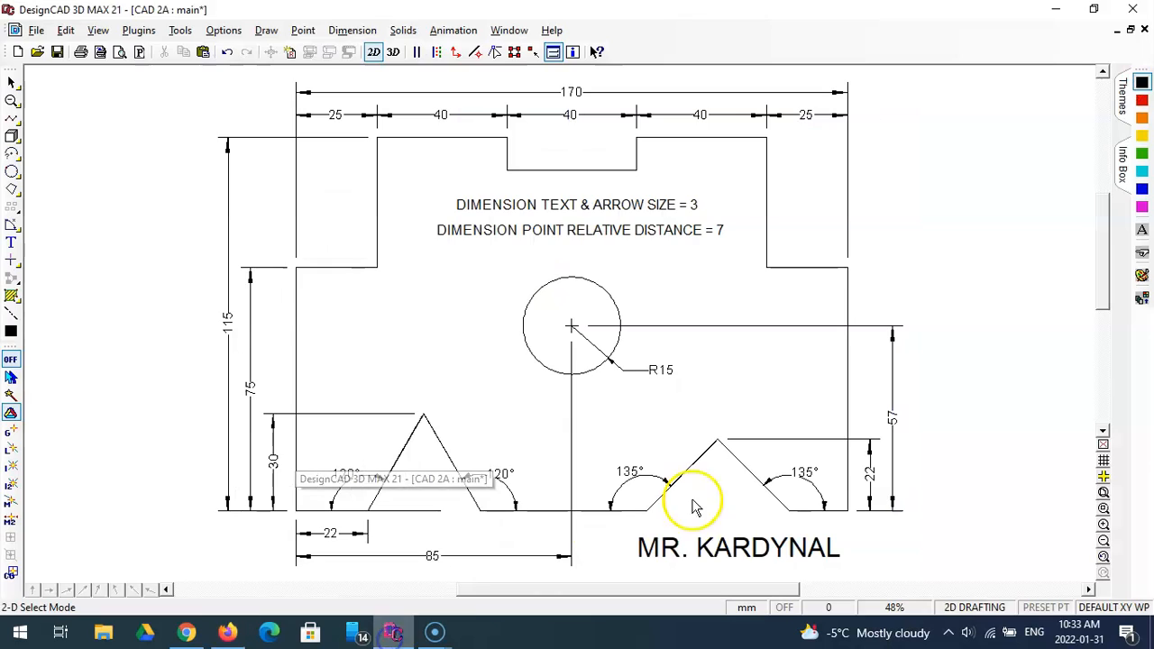
{"action": "left_click", "coordinate": [1118, 30]}
{"action": "left_click", "coordinate": [1118, 30]}
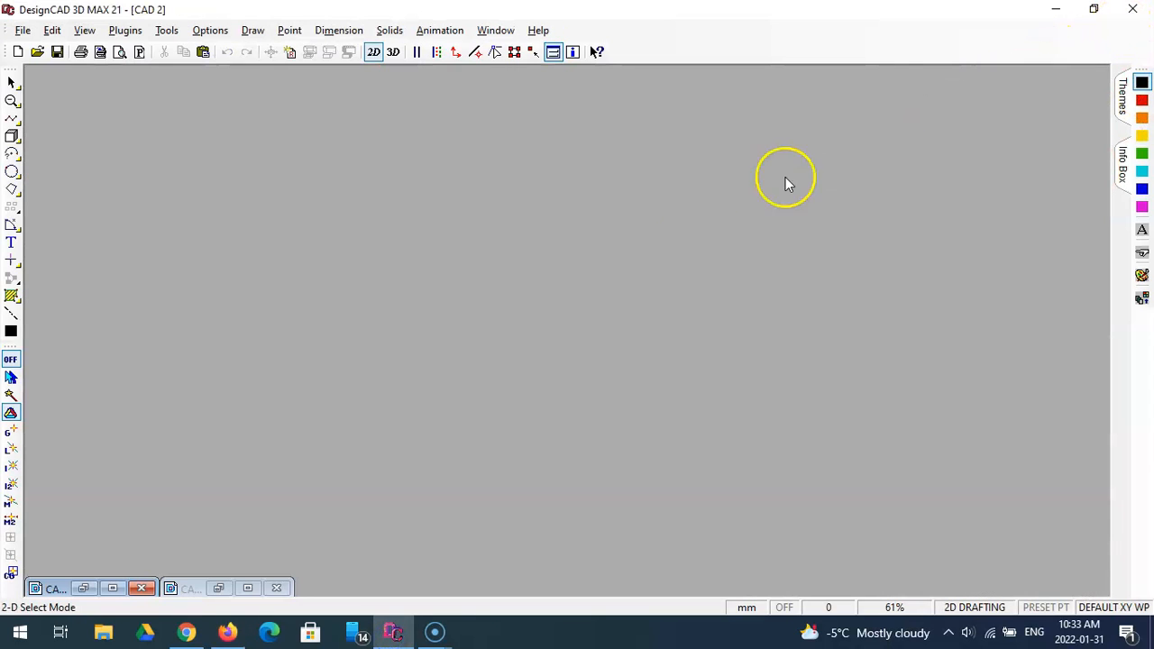
{"action": "left_click", "coordinate": [113, 590]}
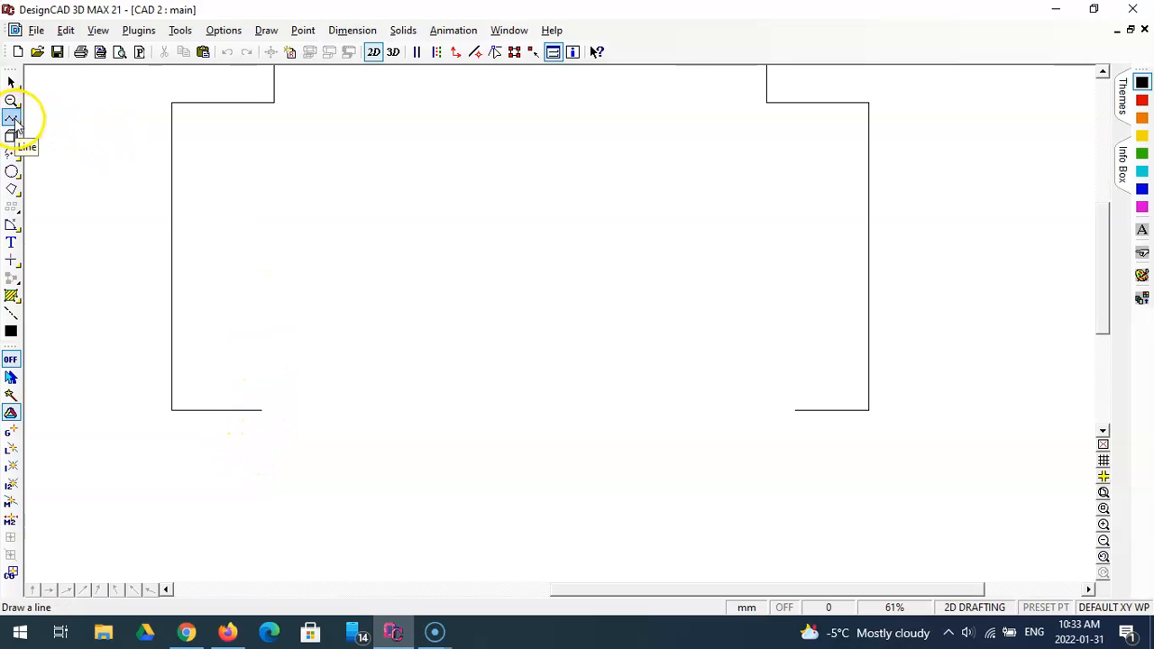
Draw a line from the inner end of the left bottom edge segment with Point Polar, distance 40 and angle 60
{"action": "left_click", "coordinate": [14, 117]}
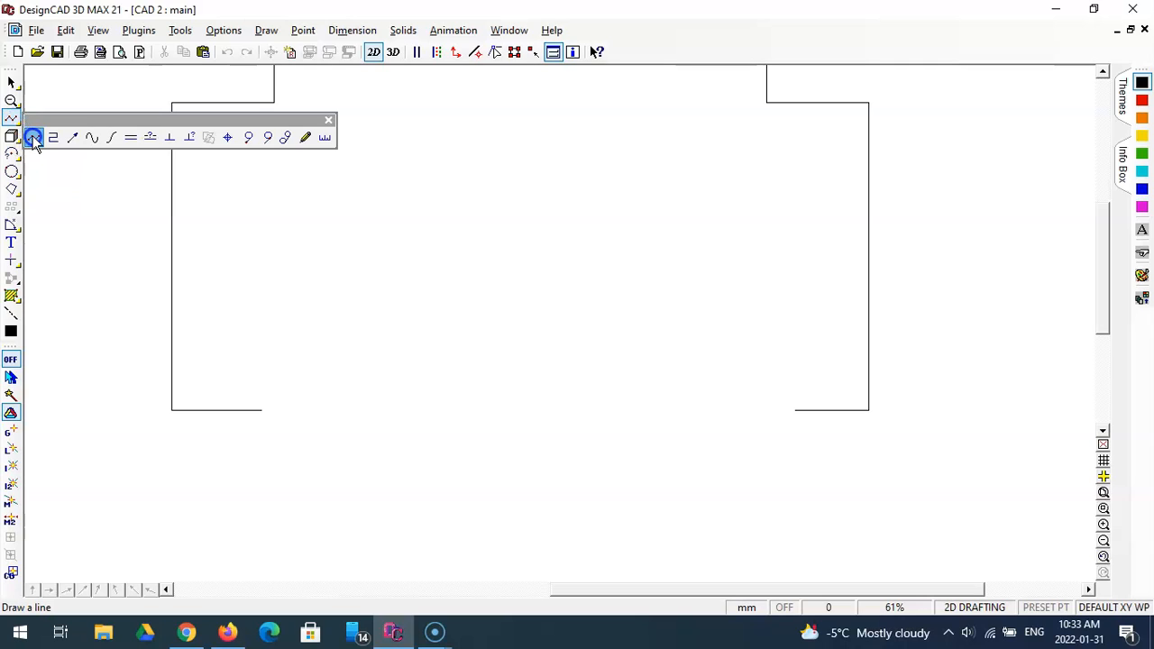
{"action": "left_click", "coordinate": [33, 139]}
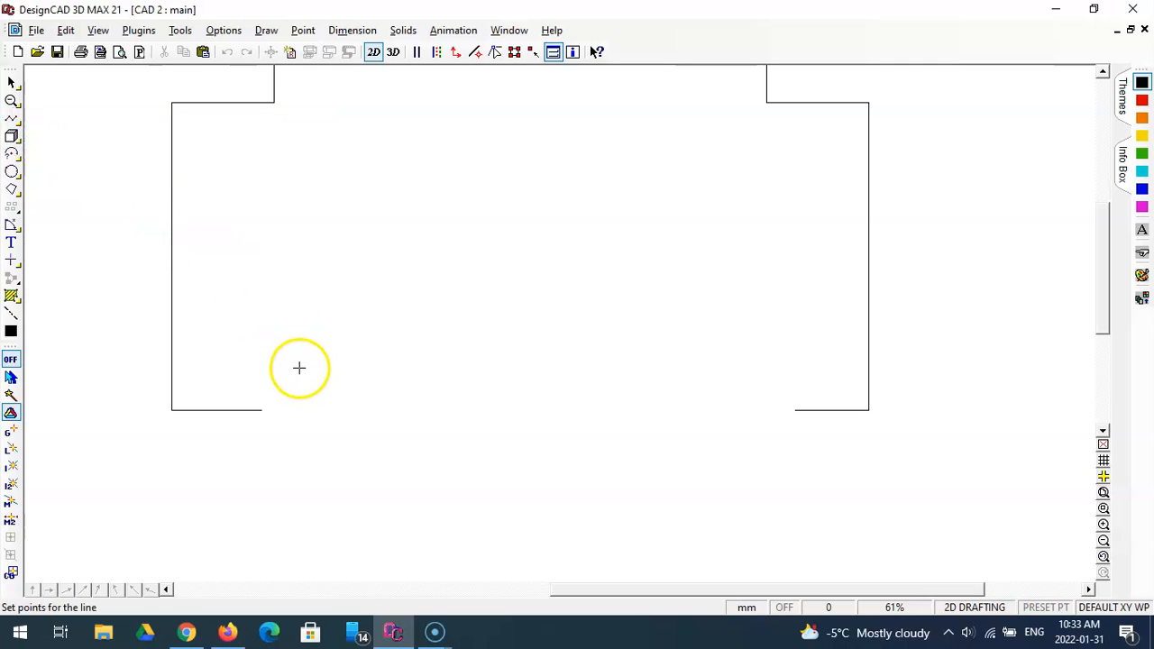
{"action": "left_click", "coordinate": [261, 411]}
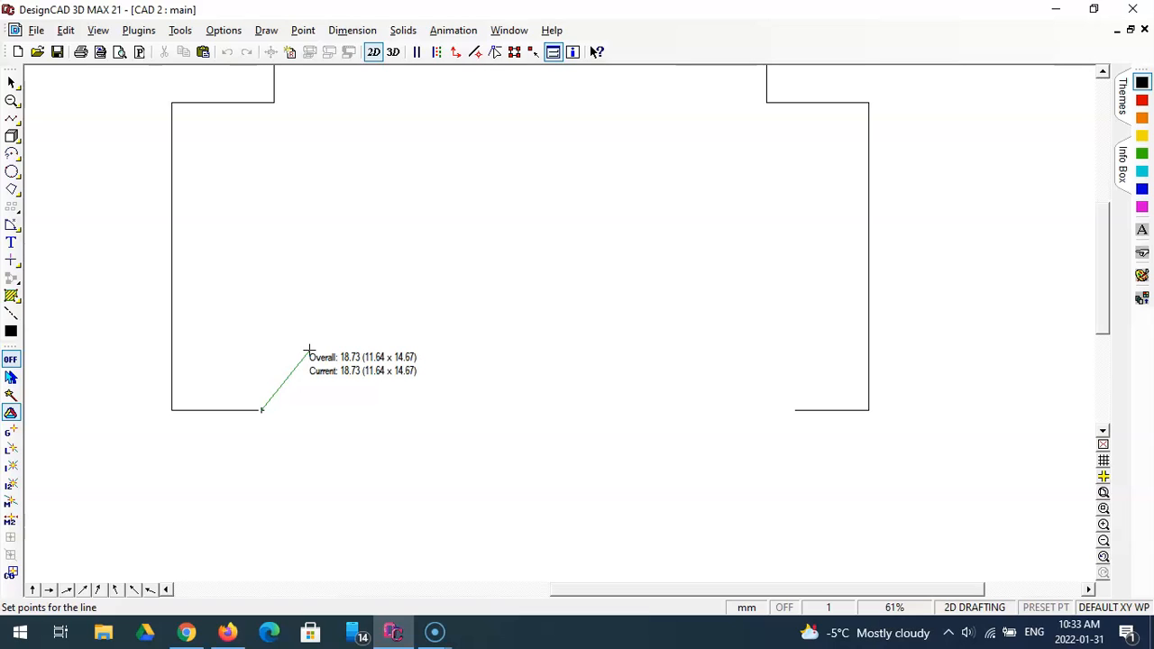
{"action": "key", "text": "Escape"}
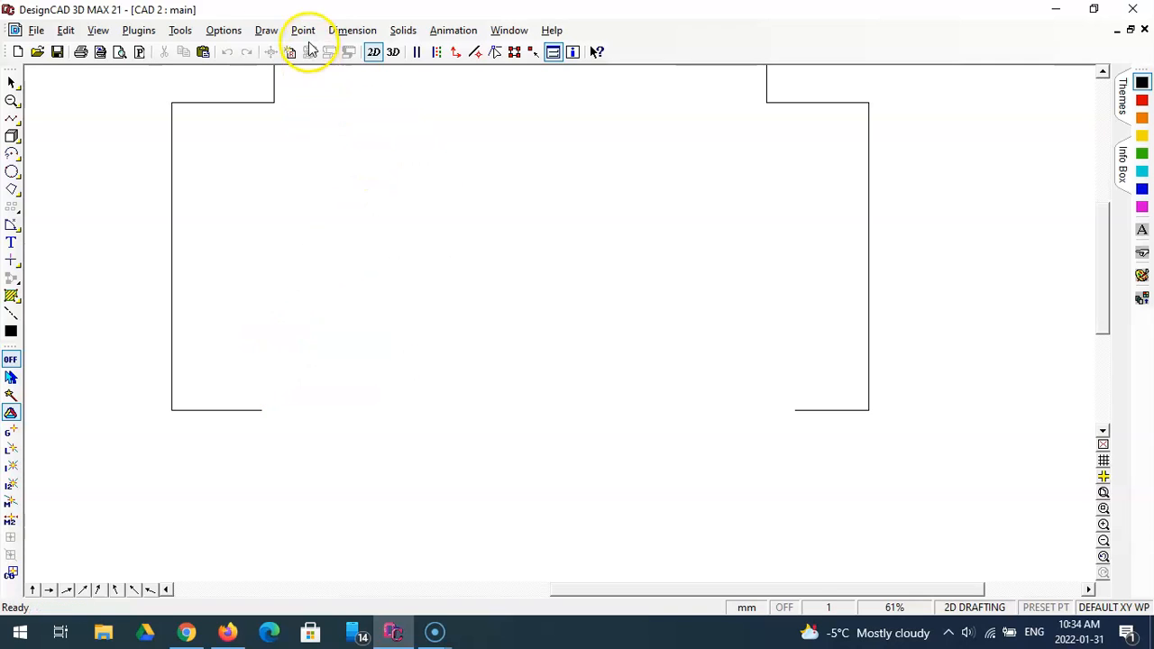
{"action": "left_click", "coordinate": [302, 30]}
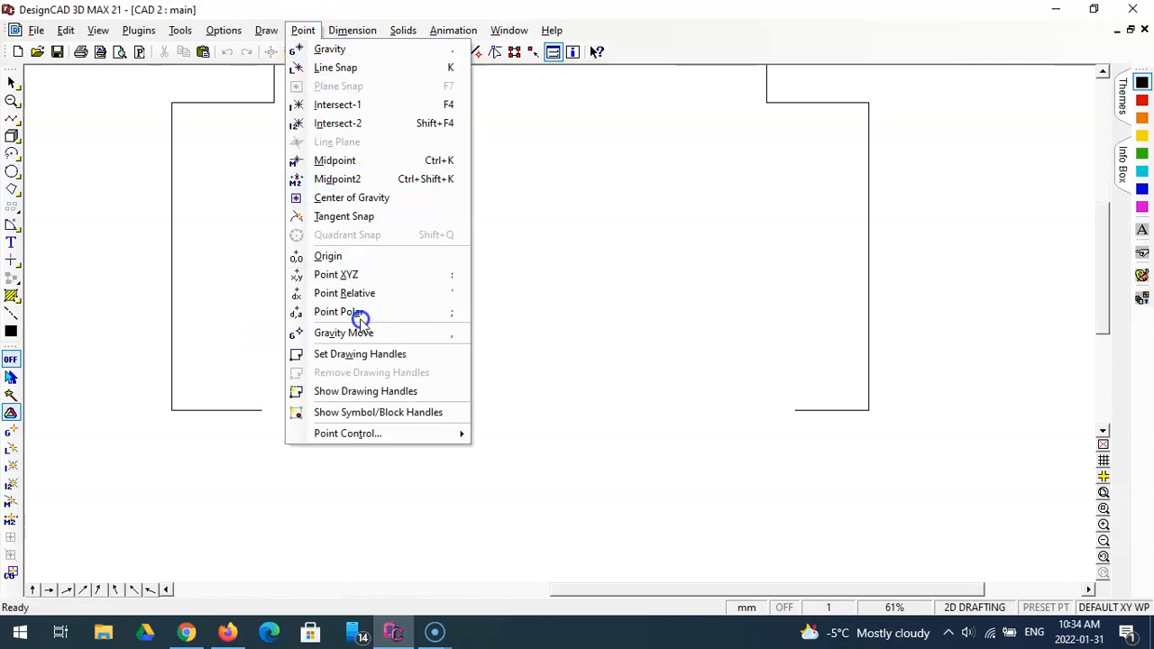
{"action": "left_click", "coordinate": [450, 315]}
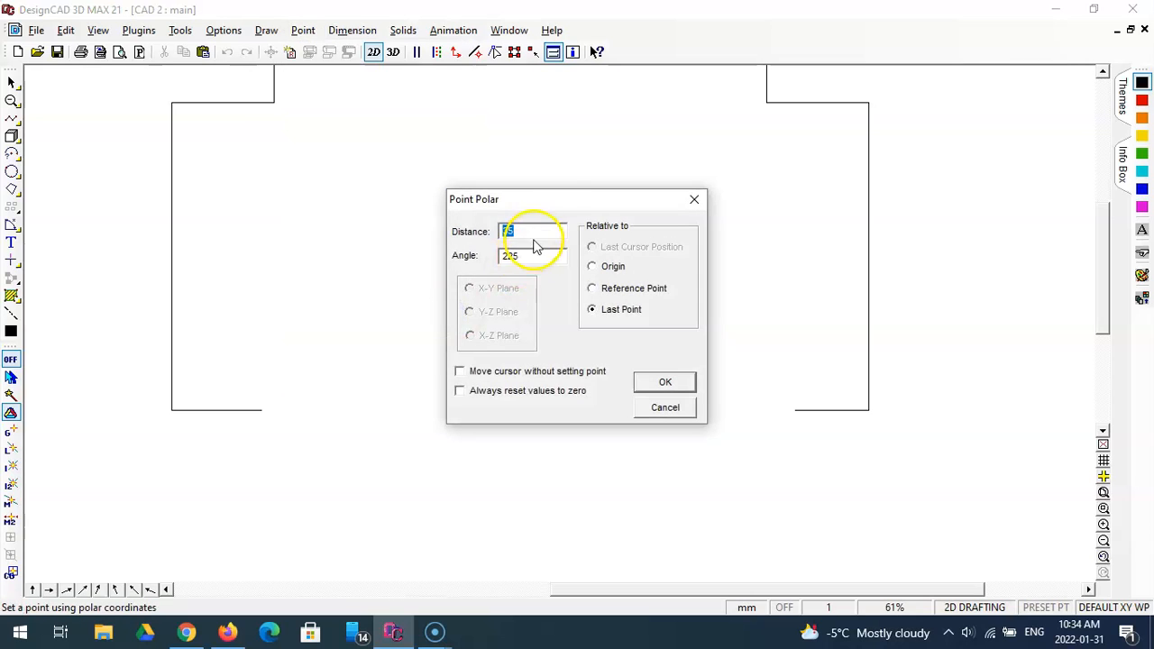
{"action": "left_click_drag", "start_coordinate": [549, 207], "coordinate": [545, 197]}
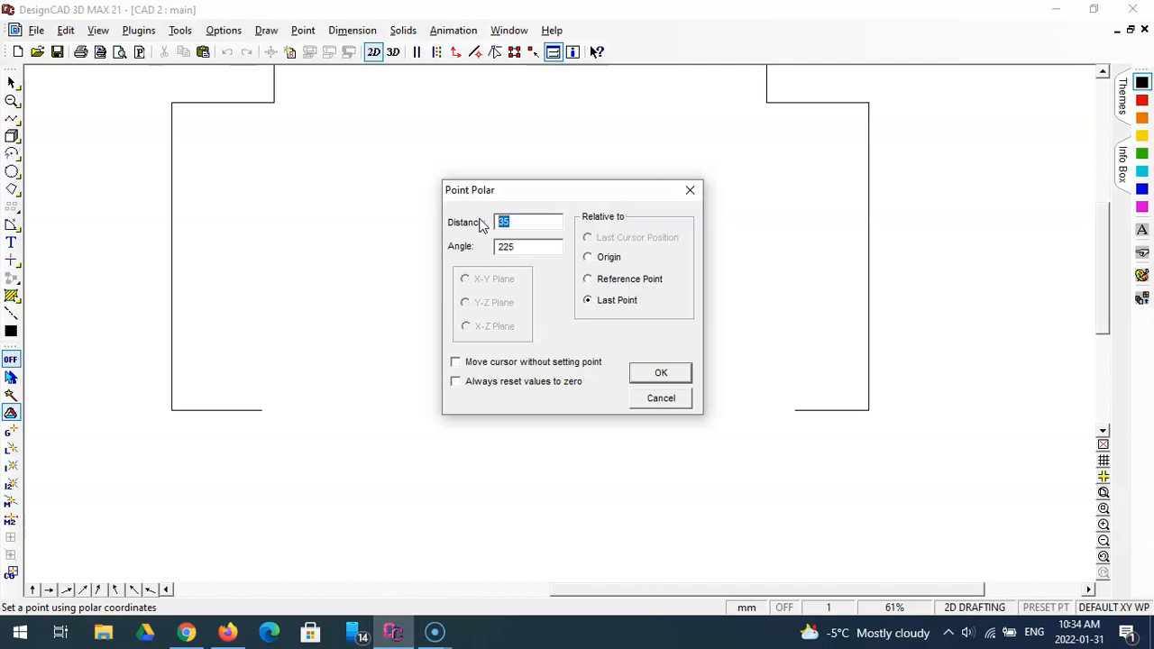
{"action": "type", "text": "4"}
{"action": "type", "text": "60"}
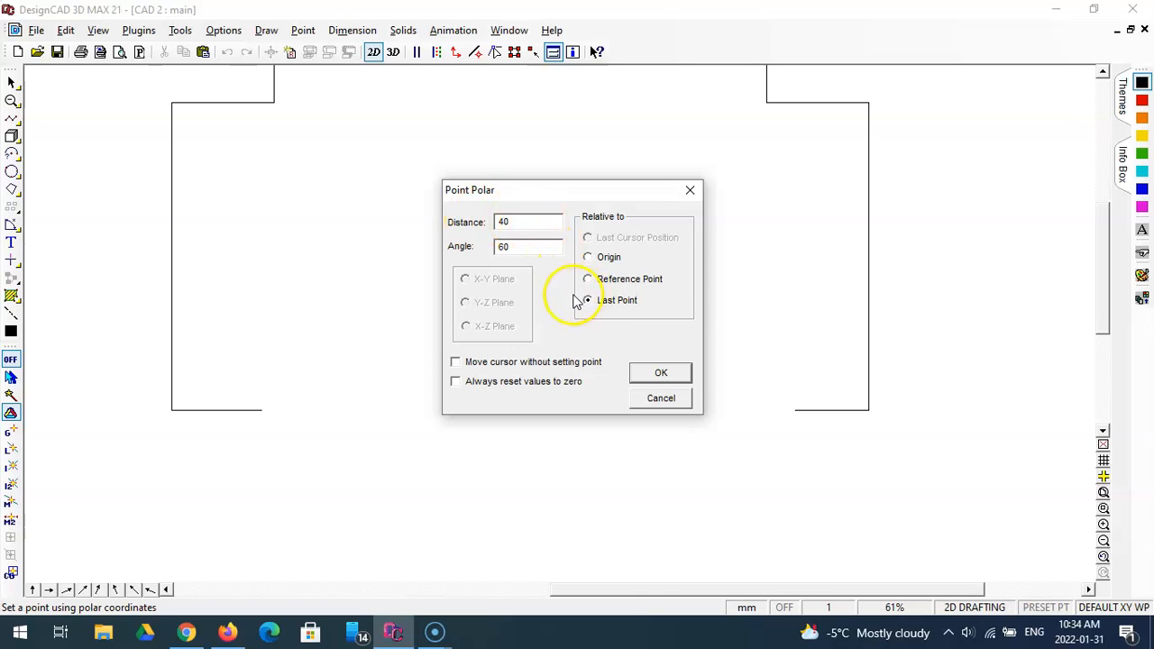
{"action": "left_click", "coordinate": [660, 374]}
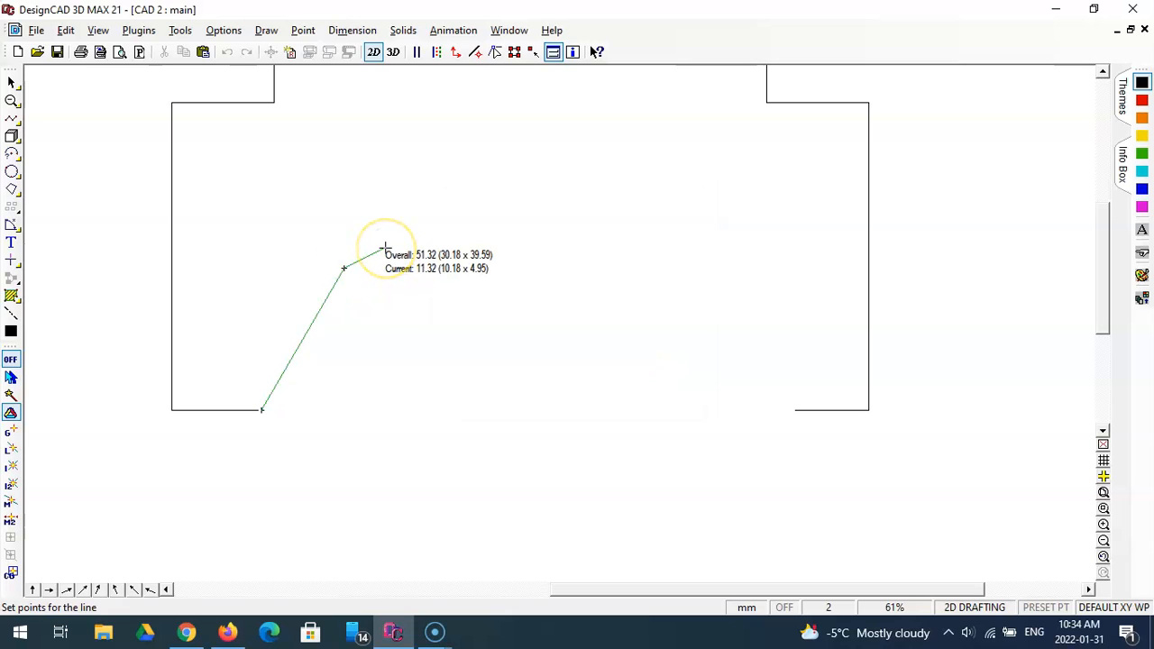
{"action": "key", "text": "Escape"}
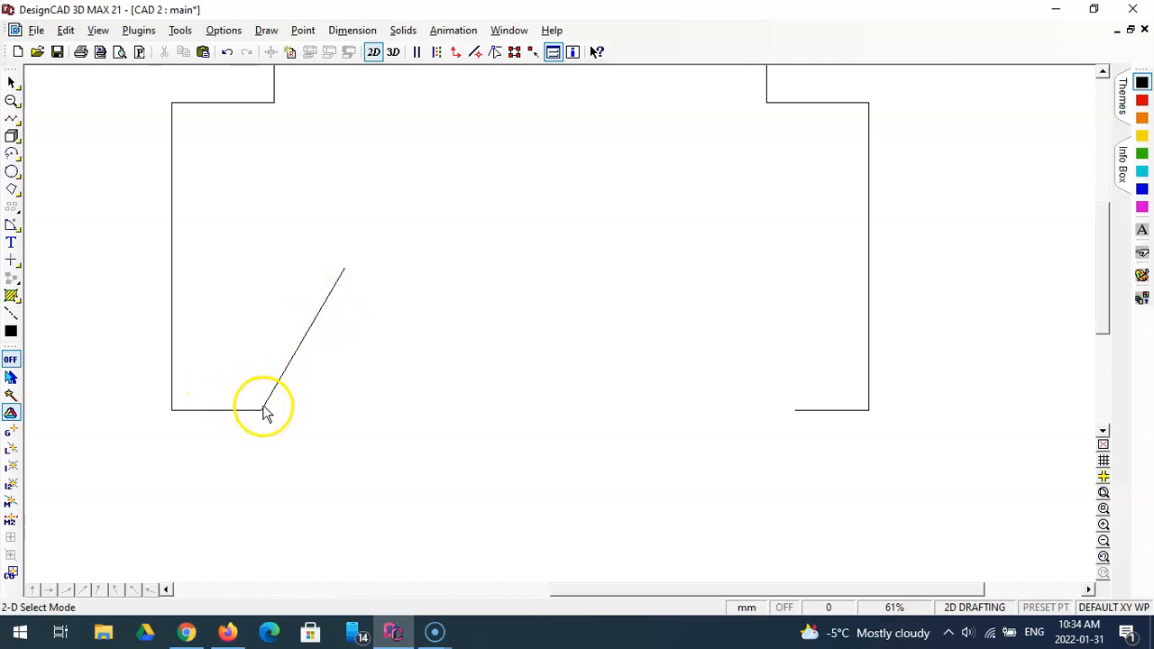
Check the left triangular notch's dimensions in the CAD 2A reference drawing, and return to the maximized CAD 2 drawing
{"action": "mouse_move", "coordinate": [387, 623]}
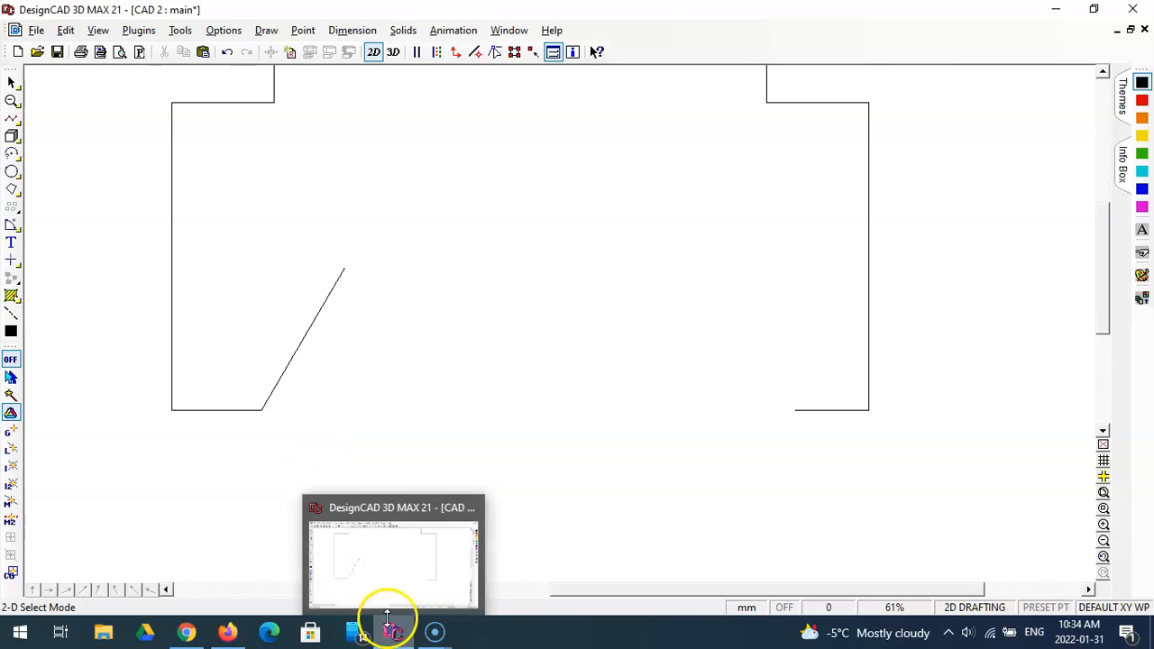
{"action": "left_click", "coordinate": [1116, 29]}
{"action": "left_click", "coordinate": [248, 588]}
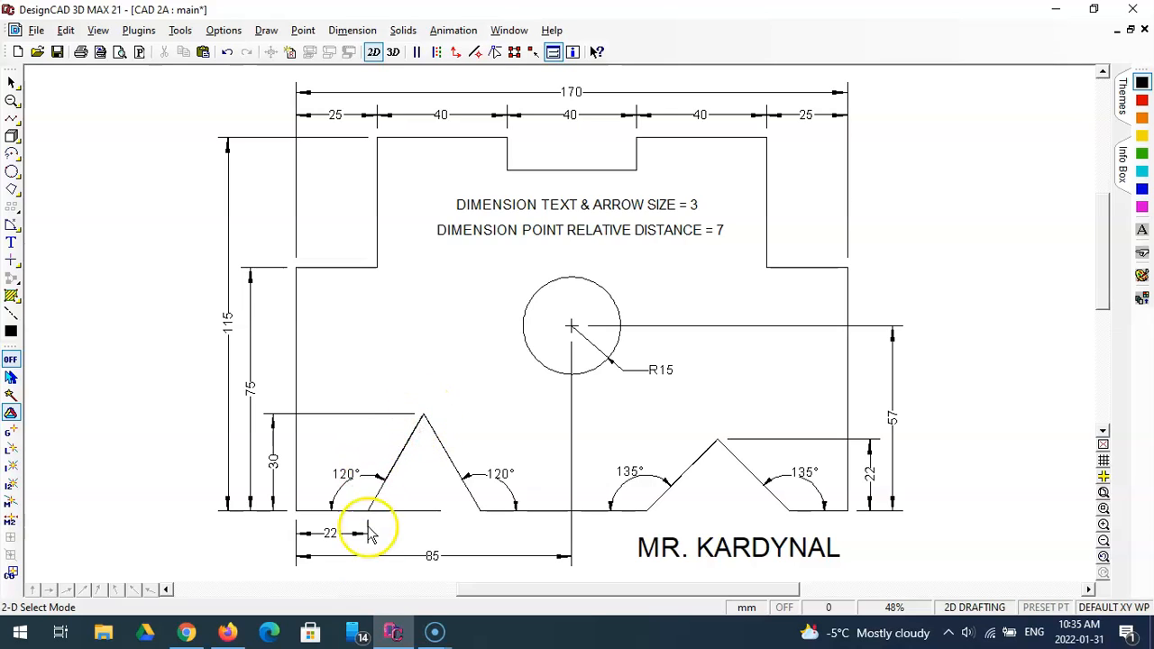
{"action": "left_click", "coordinate": [1117, 36]}
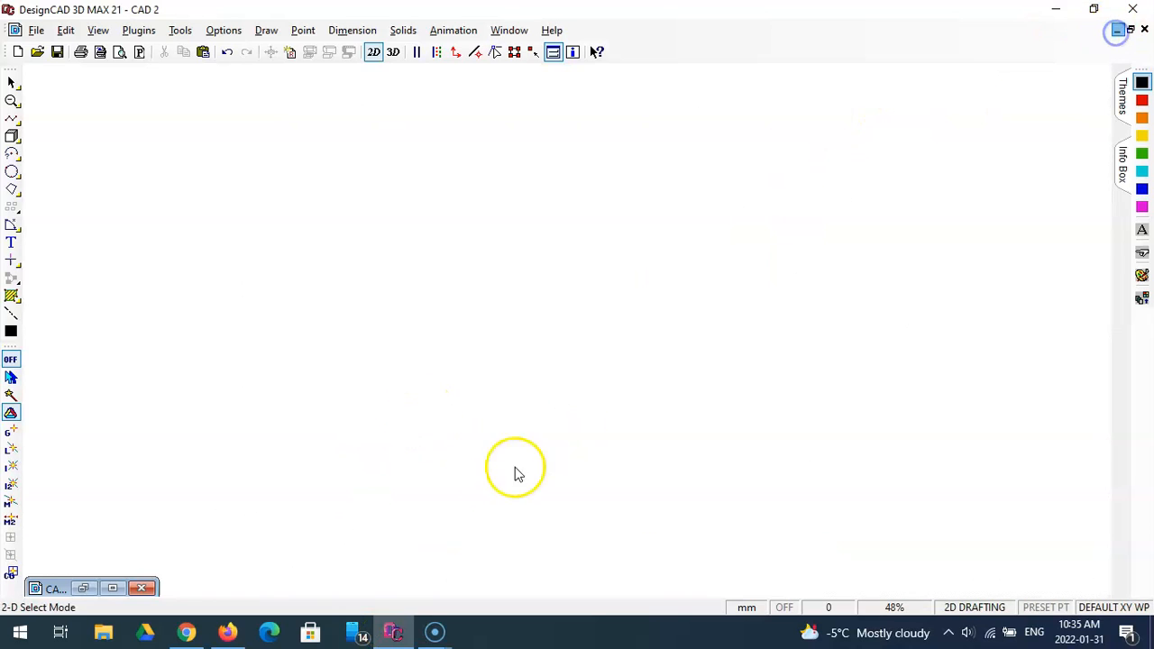
{"action": "left_click", "coordinate": [113, 588]}
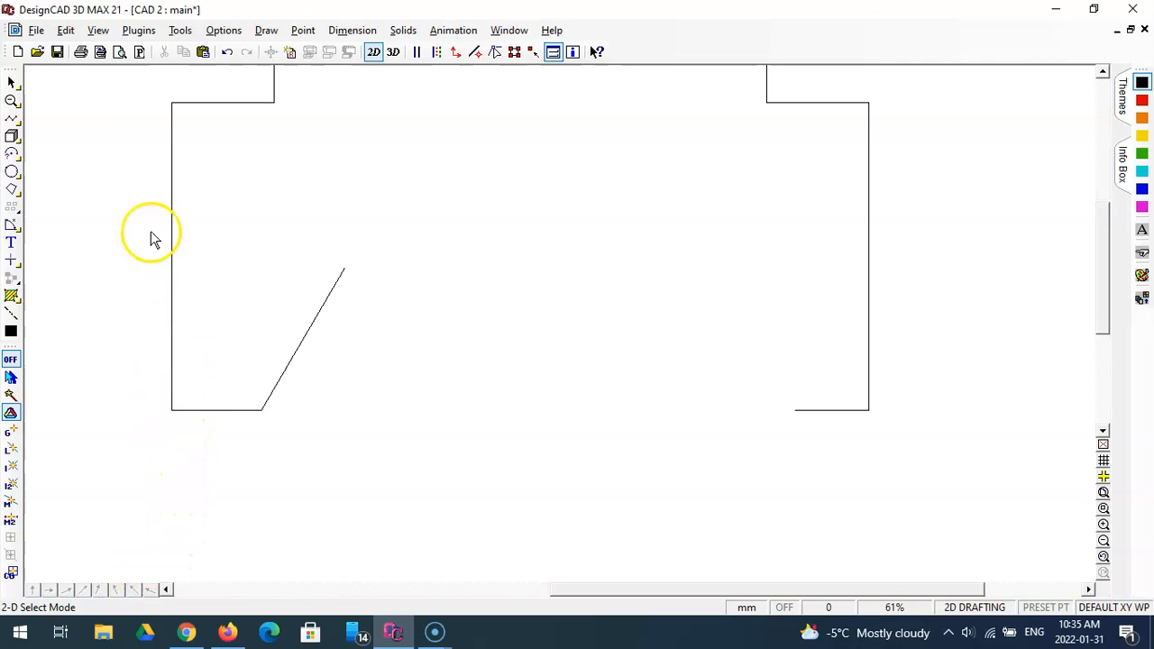
Draw an orthogonal construction line from the plate's lower-left corner, 30 mm up and then horizontally across the 60° line
{"action": "left_click", "coordinate": [10, 119]}
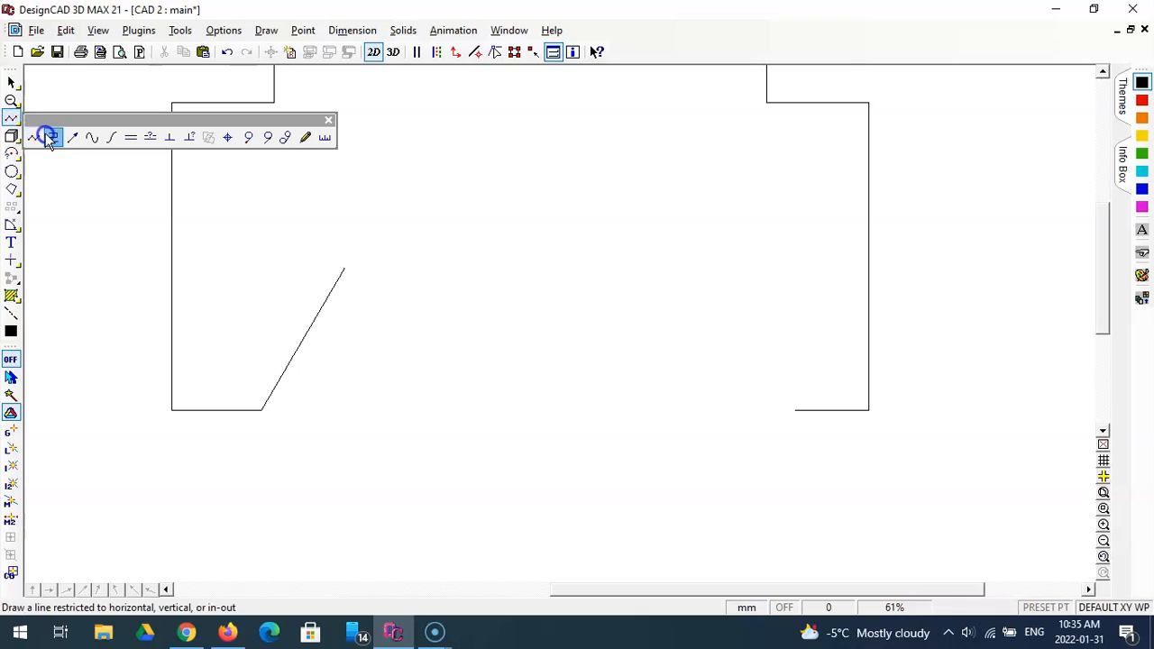
{"action": "left_click", "coordinate": [47, 135]}
{"action": "left_click", "coordinate": [172, 407]}
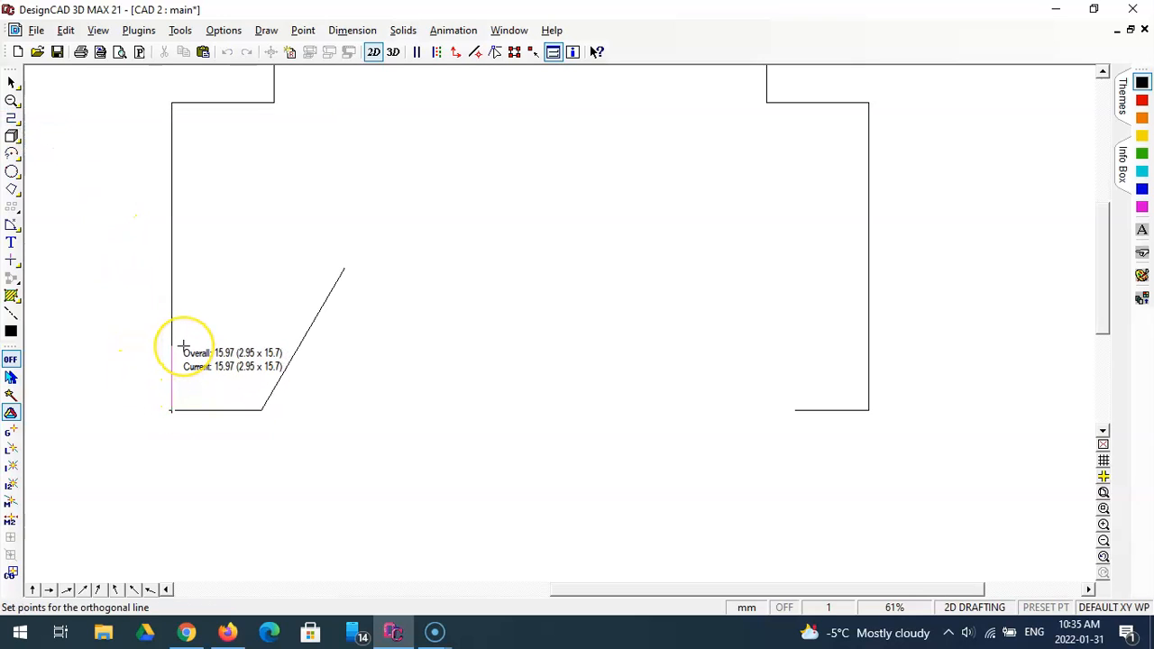
{"action": "key", "text": "apostrophe"}
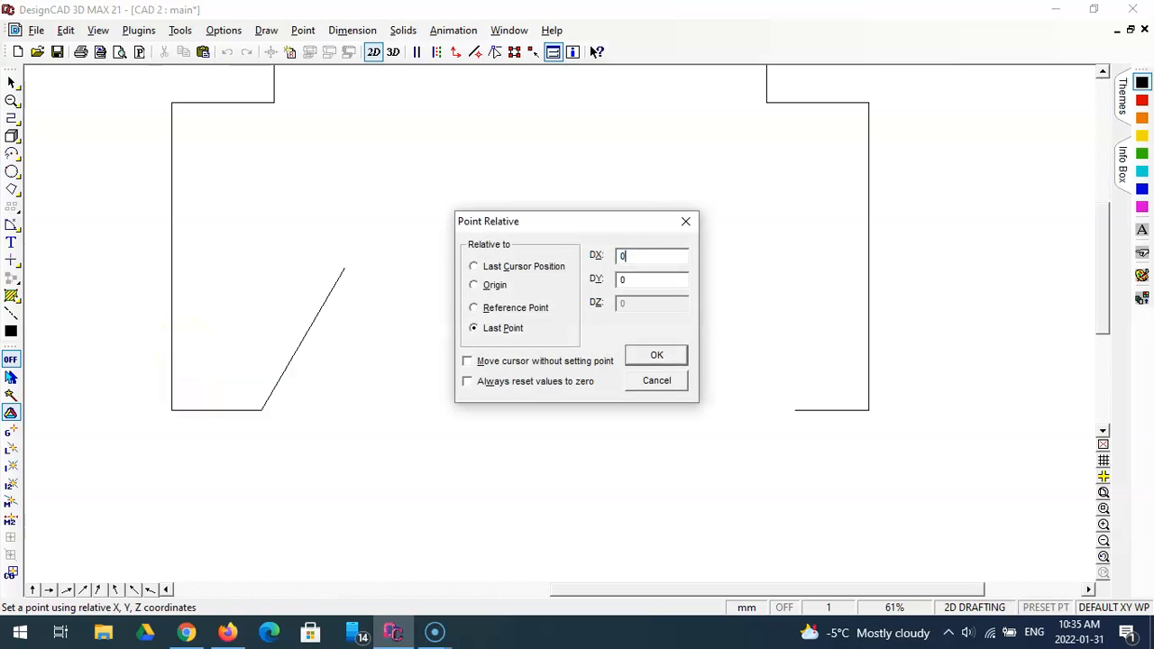
{"action": "type", "text": "30"}
{"action": "key", "text": "Return"}
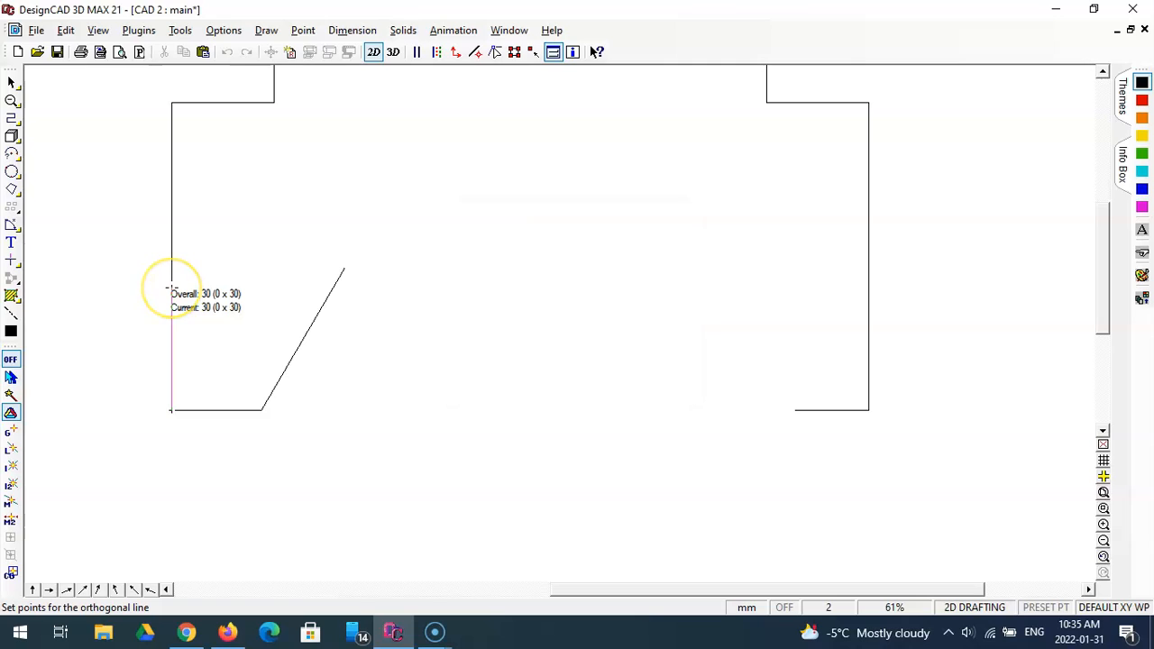
{"action": "left_click", "coordinate": [360, 287]}
{"action": "key", "text": "Return"}
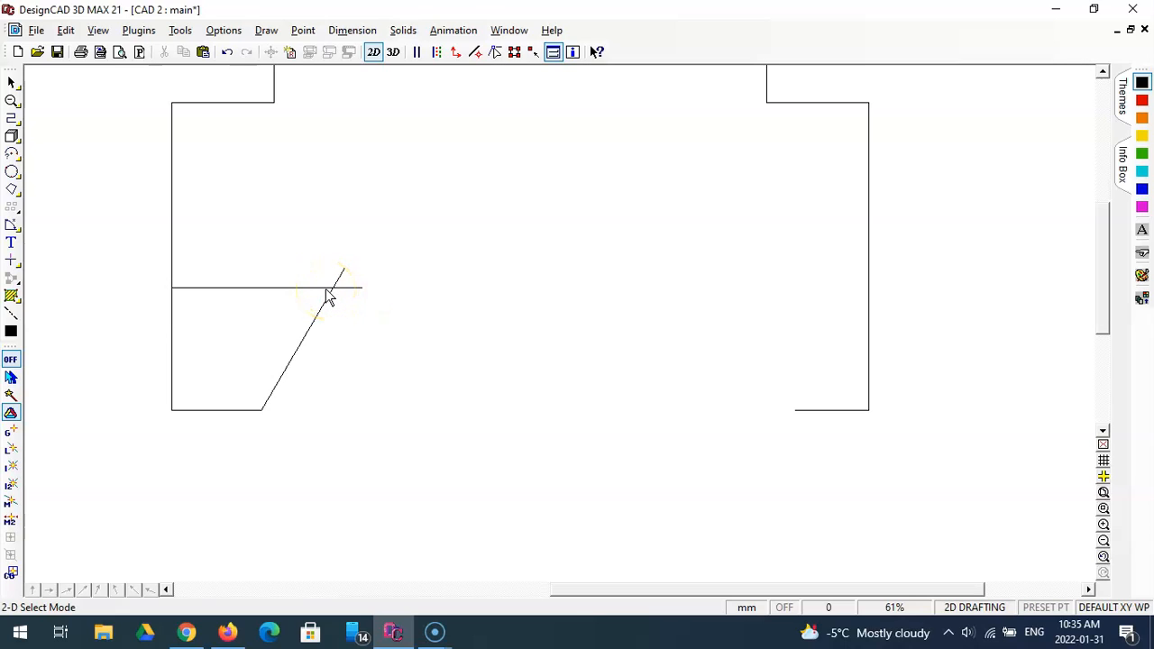
Trim the 60° line and the horizontal construction line at their intersection, then delete the construction line
{"action": "left_click", "coordinate": [15, 228]}
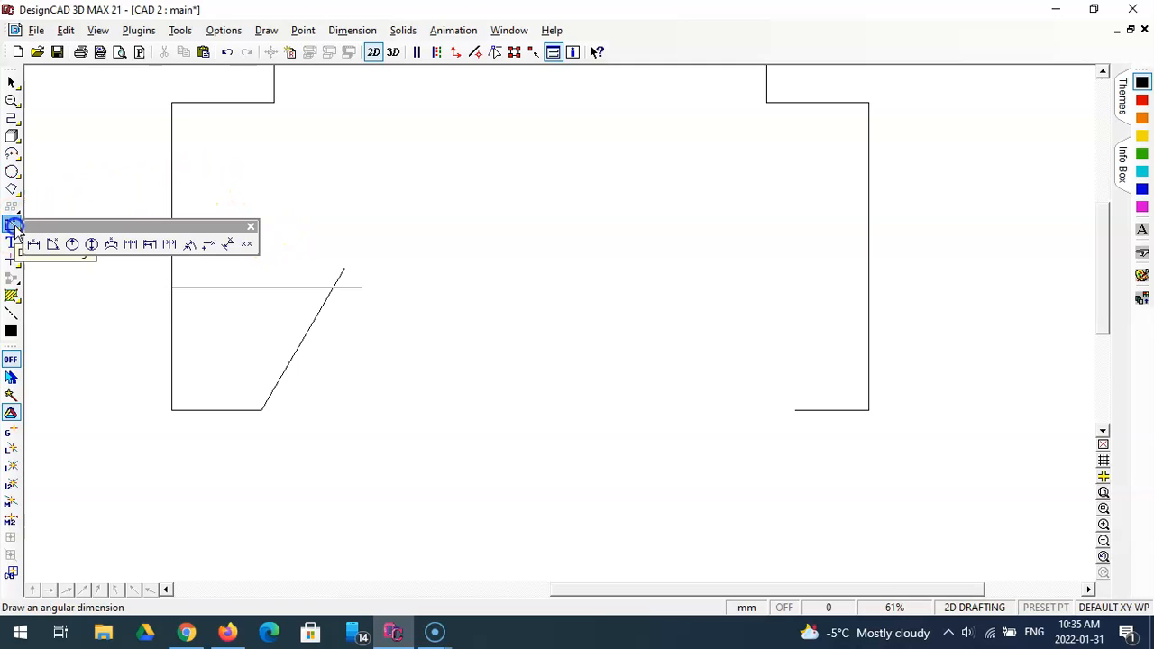
{"action": "left_click", "coordinate": [12, 258]}
{"action": "left_click", "coordinate": [15, 261]}
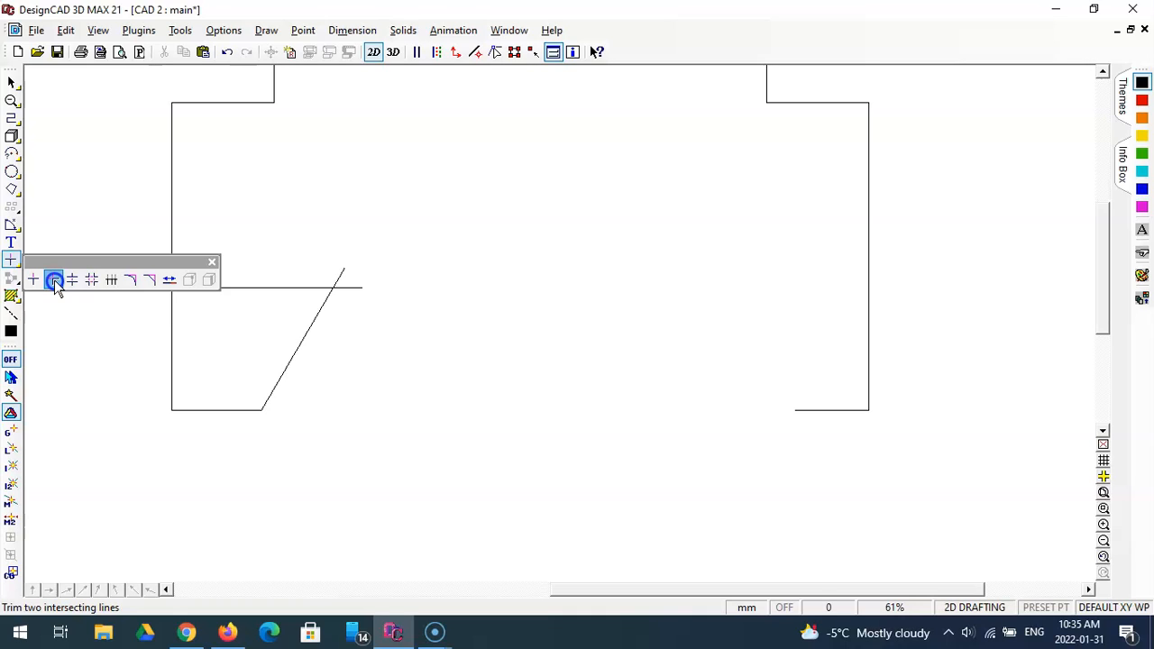
{"action": "left_click", "coordinate": [54, 280]}
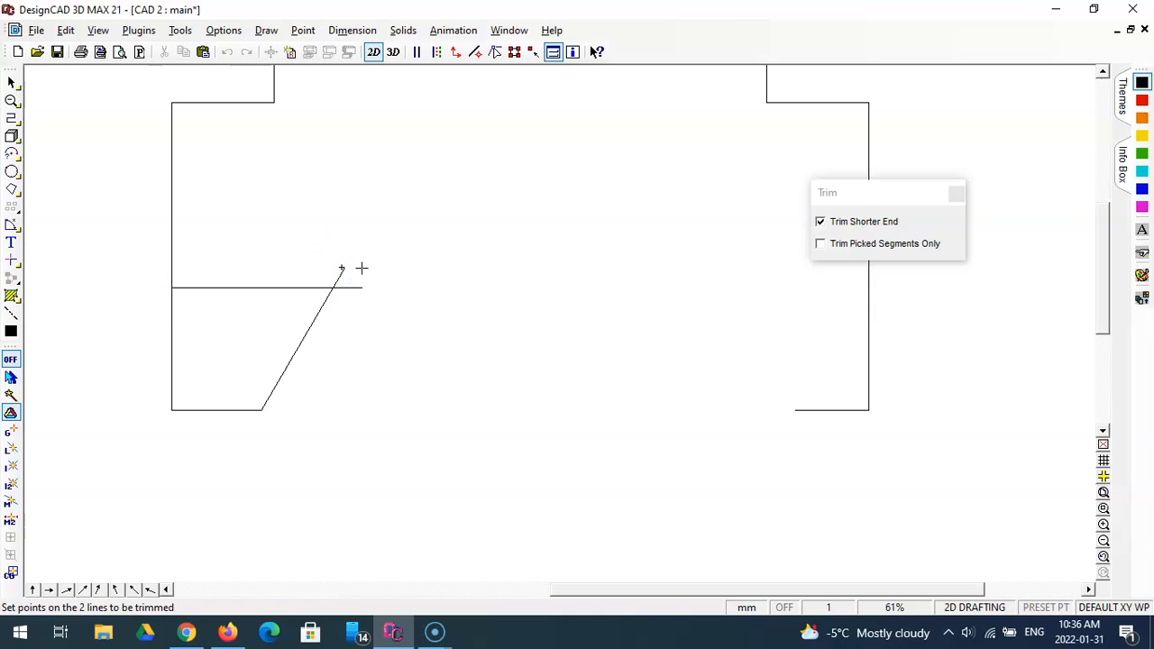
{"action": "left_click", "coordinate": [361, 288]}
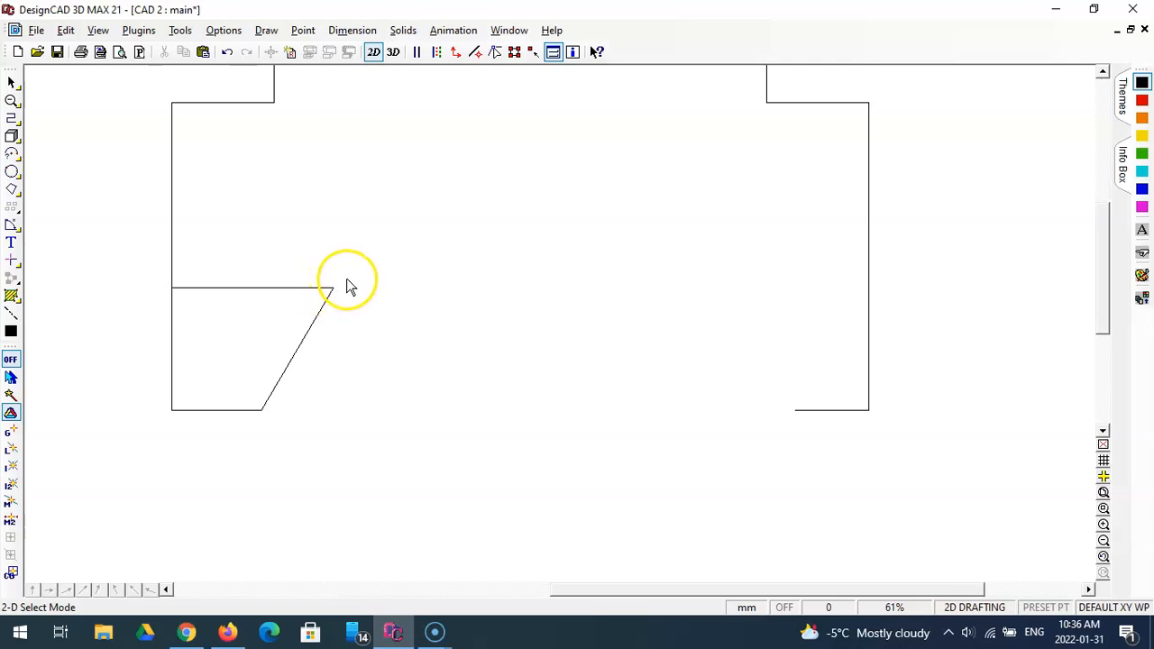
{"action": "left_click", "coordinate": [277, 289]}
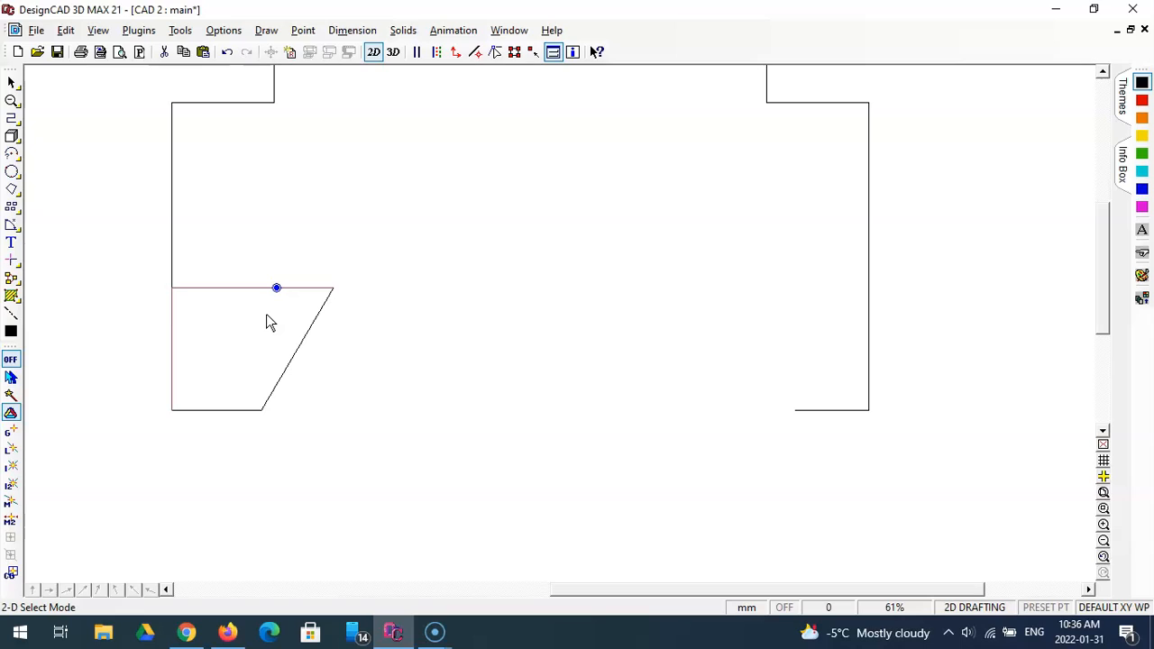
{"action": "key", "text": "Delete"}
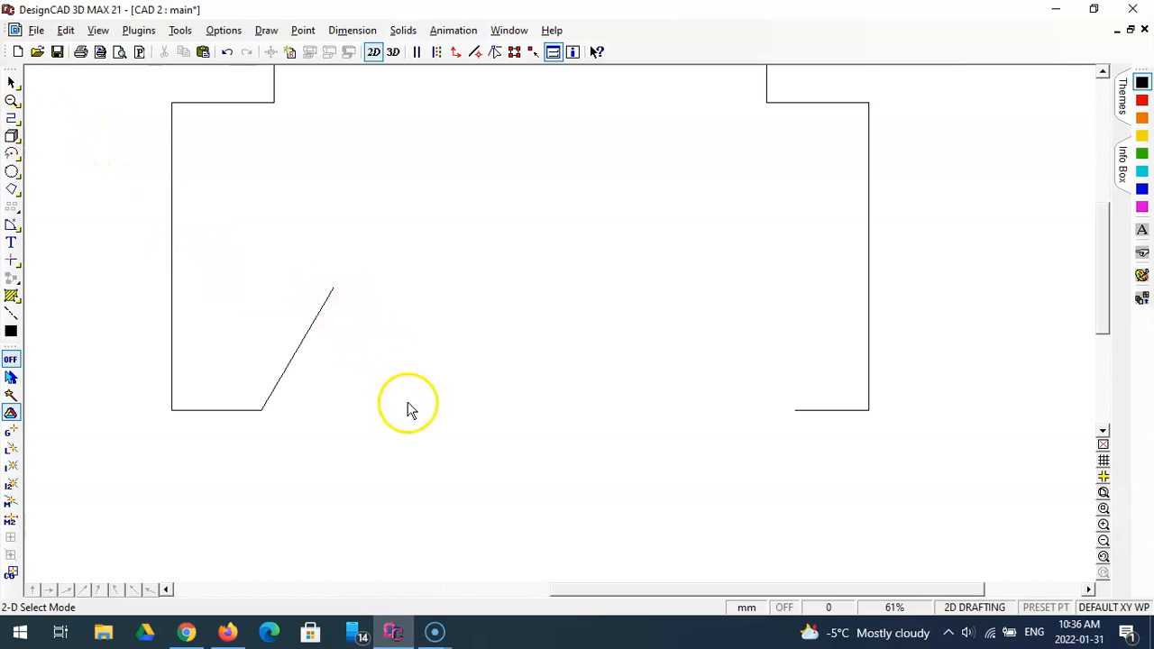
{"action": "left_click", "coordinate": [12, 117]}
{"action": "left_click", "coordinate": [33, 135]}
{"action": "left_click", "coordinate": [331, 290]}
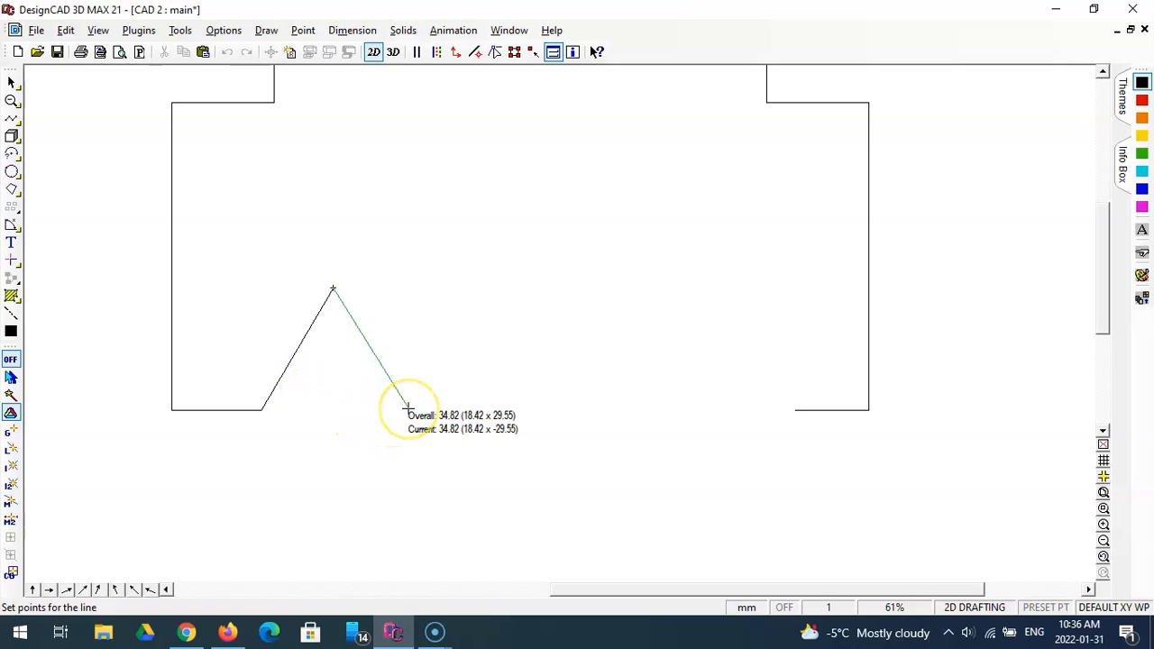
{"action": "key", "text": "Escape"}
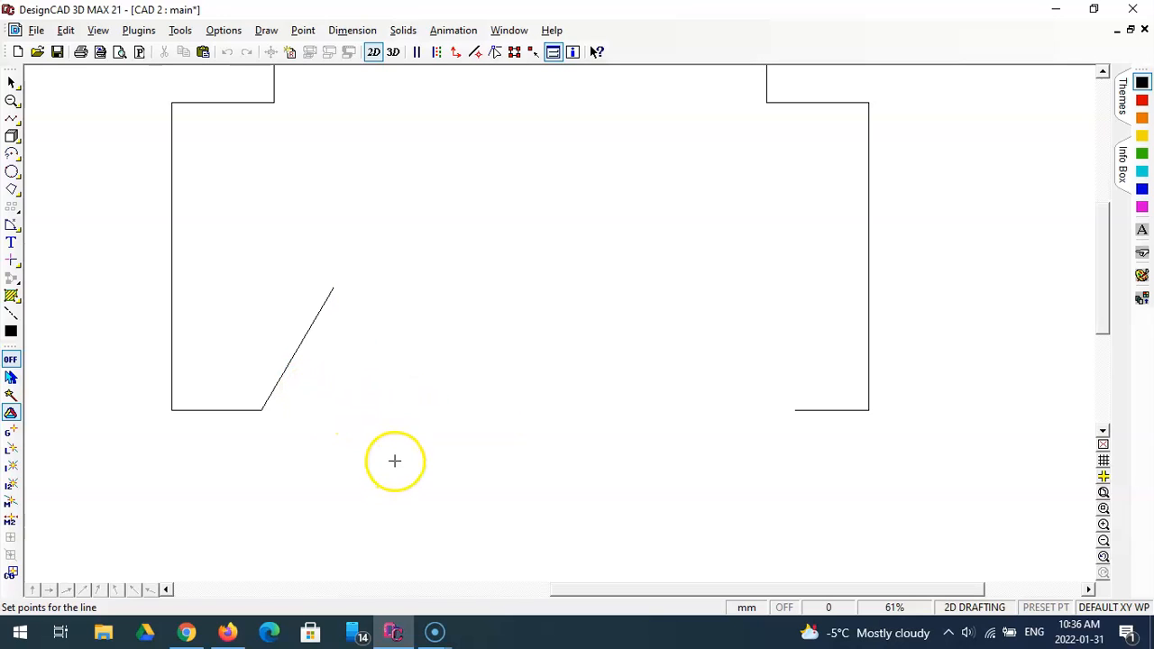
Minimize the CAD 2 drawing and maximize the dimensioned CAD 2A reference drawing
{"action": "left_click", "coordinate": [1117, 30]}
{"action": "left_click", "coordinate": [1116, 30]}
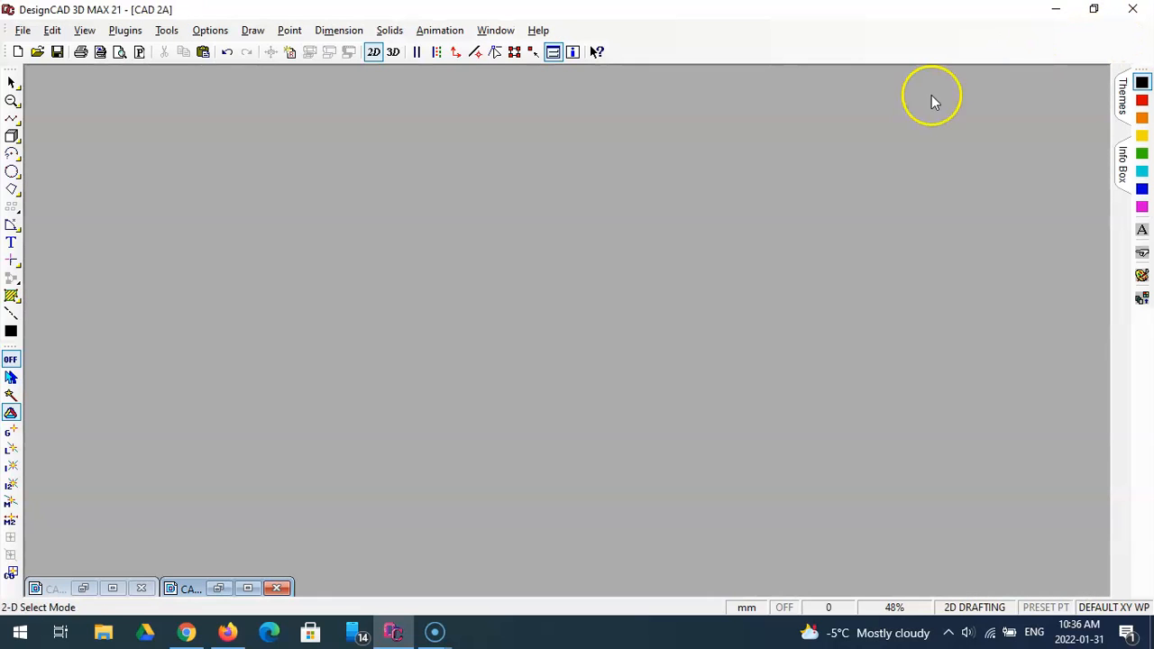
{"action": "left_click", "coordinate": [248, 587]}
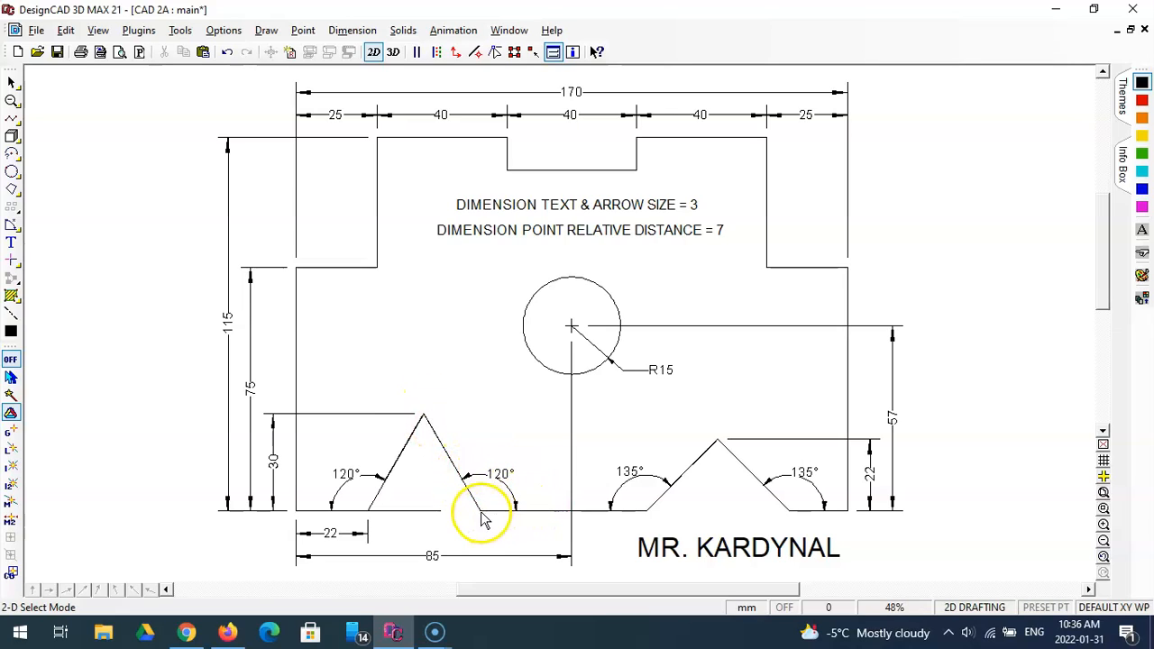
{"action": "left_click", "coordinate": [12, 117]}
{"action": "left_click", "coordinate": [53, 135]}
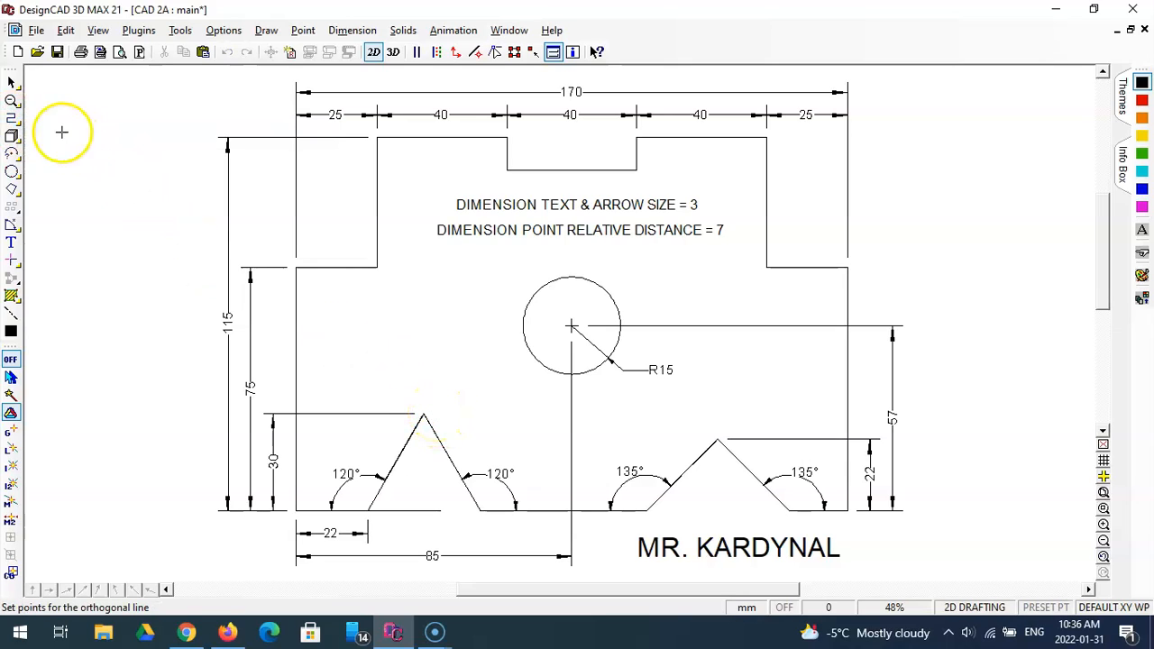
{"action": "left_click", "coordinate": [12, 117]}
{"action": "left_click", "coordinate": [30, 137]}
{"action": "left_click", "coordinate": [422, 414]}
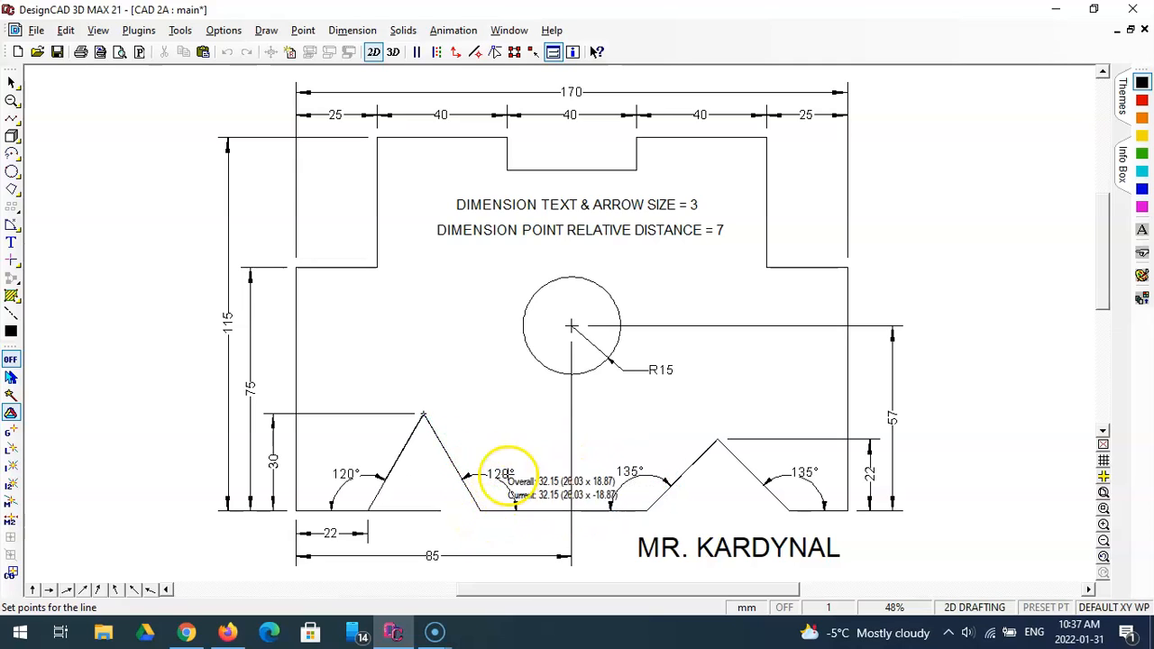
{"action": "left_click", "coordinate": [479, 462]}
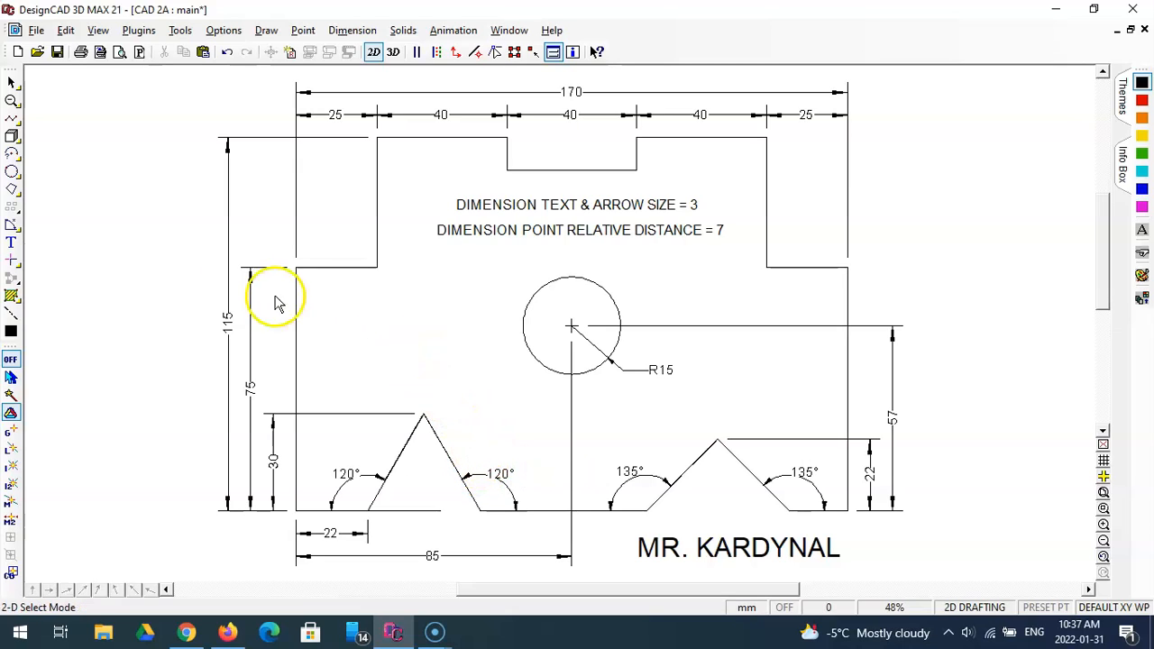
Draw a horizontal orthogonal line to the right from the left triangular notch's apex in CAD 2A
{"action": "left_click", "coordinate": [13, 118]}
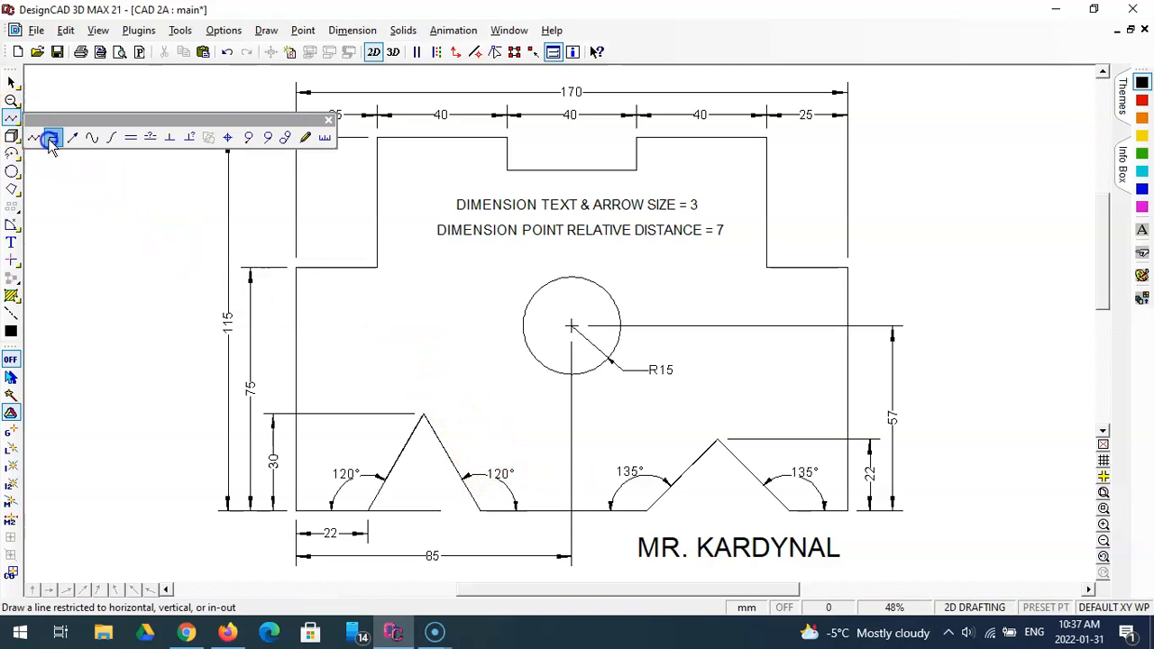
{"action": "left_click", "coordinate": [51, 140]}
{"action": "left_click", "coordinate": [422, 415]}
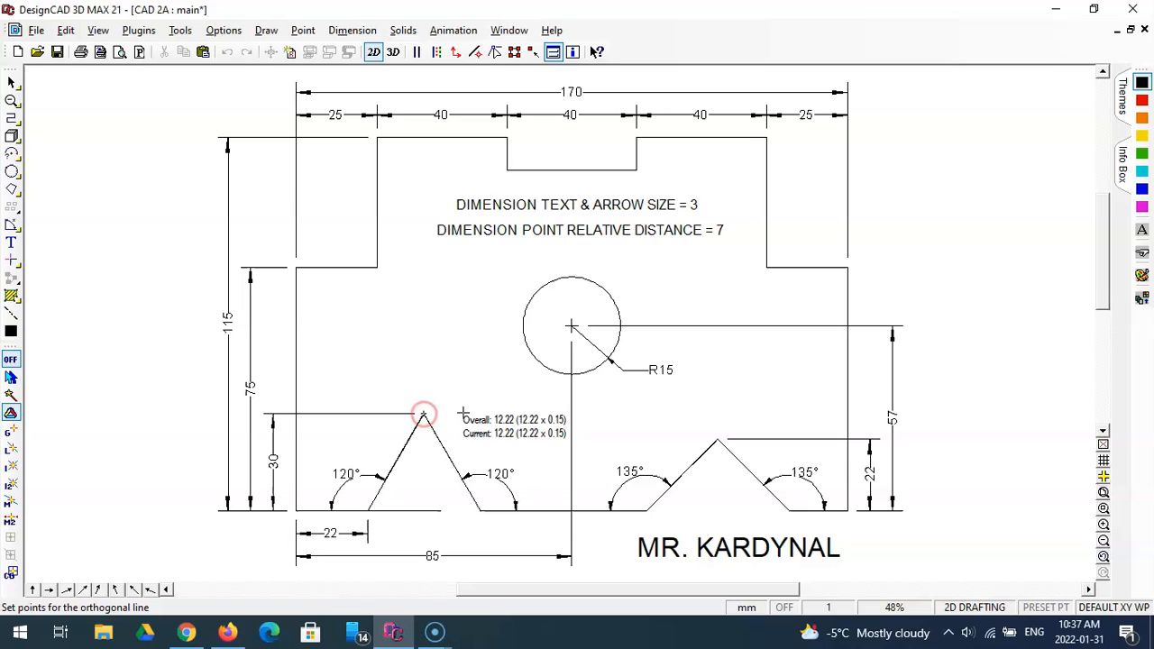
{"action": "left_click", "coordinate": [544, 413]}
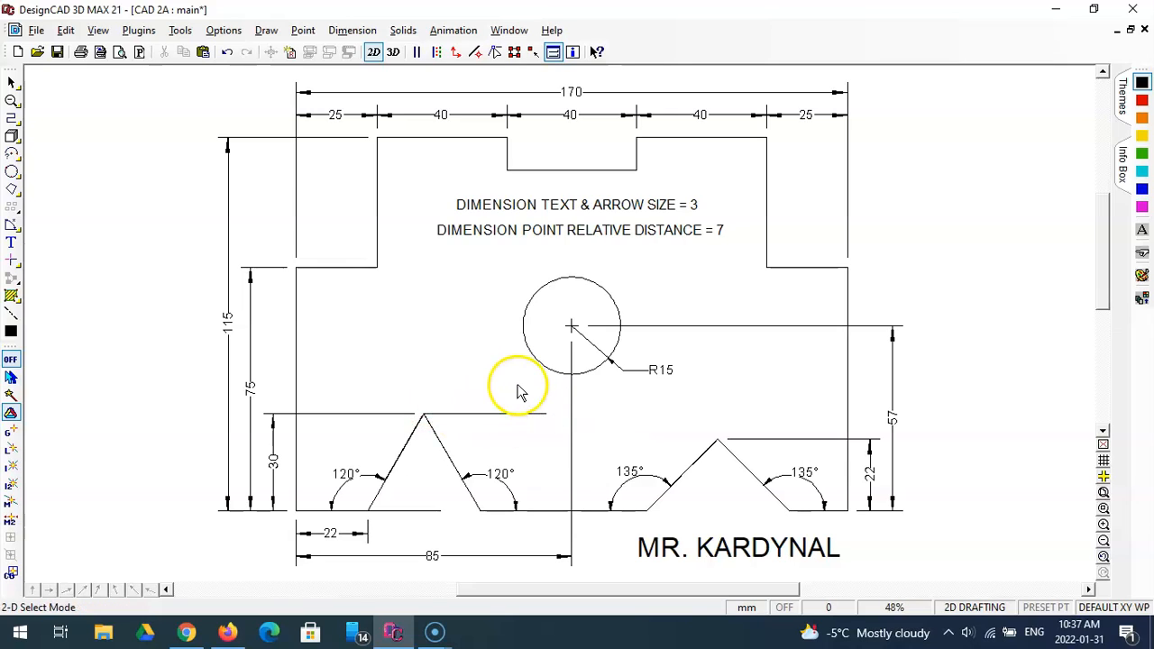
Dimension the angle between the horizontal line and the left notch's right side, with the apex as its center, in CAD 2A
{"action": "left_click", "coordinate": [10, 226]}
{"action": "left_click", "coordinate": [427, 415]}
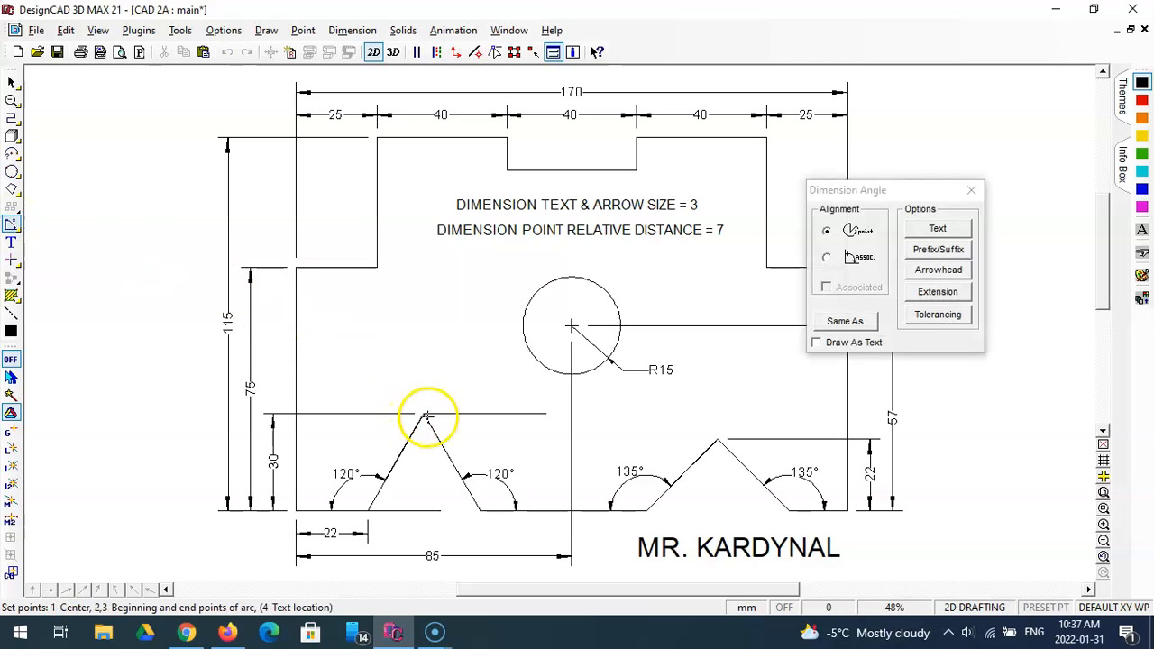
{"action": "left_click", "coordinate": [546, 413]}
{"action": "left_click", "coordinate": [479, 507]}
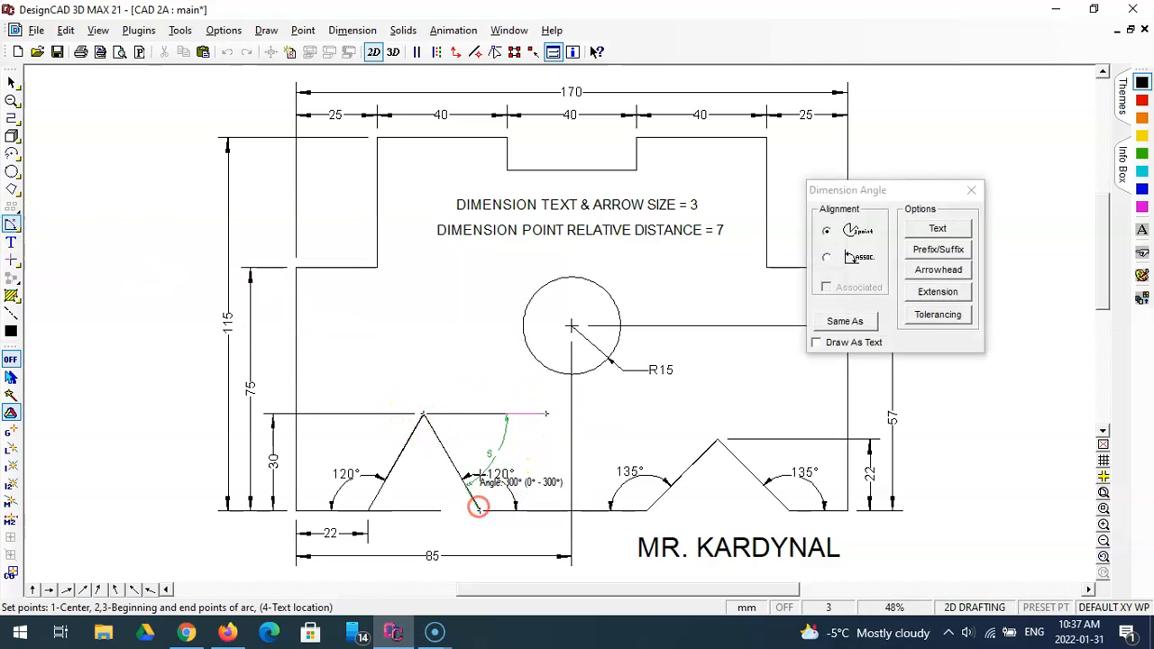
{"action": "left_click", "coordinate": [465, 451]}
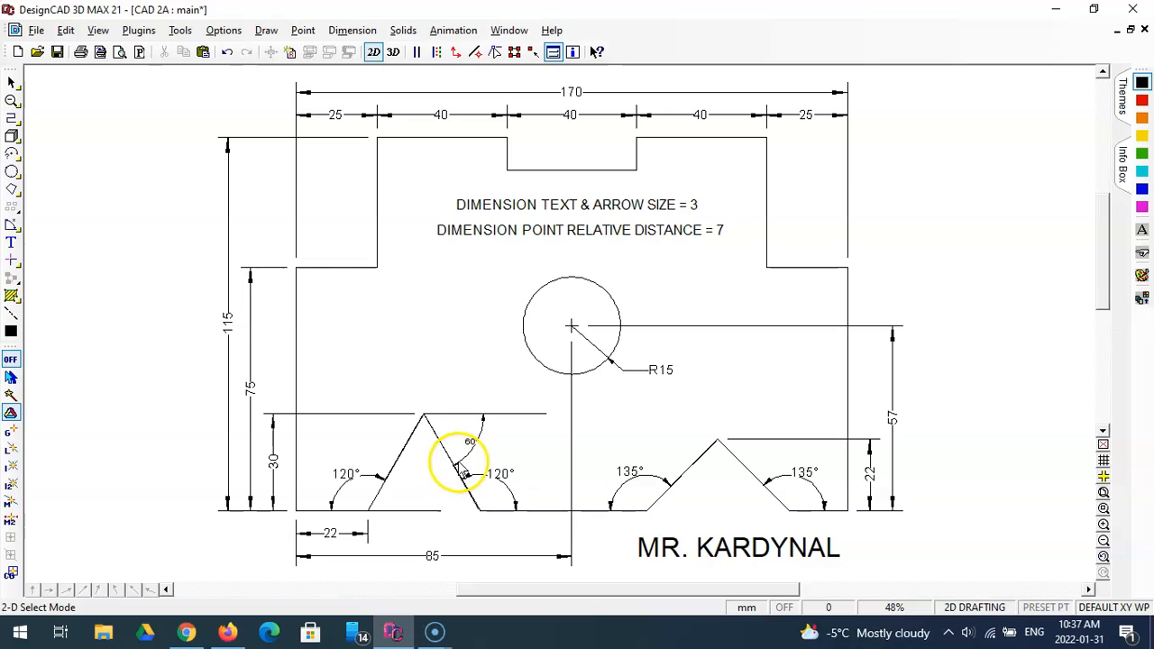
Draw a line from the left notch's apex down its right side to the plate's bottom edge in CAD 2A
{"action": "left_click", "coordinate": [12, 121]}
{"action": "left_click", "coordinate": [35, 136]}
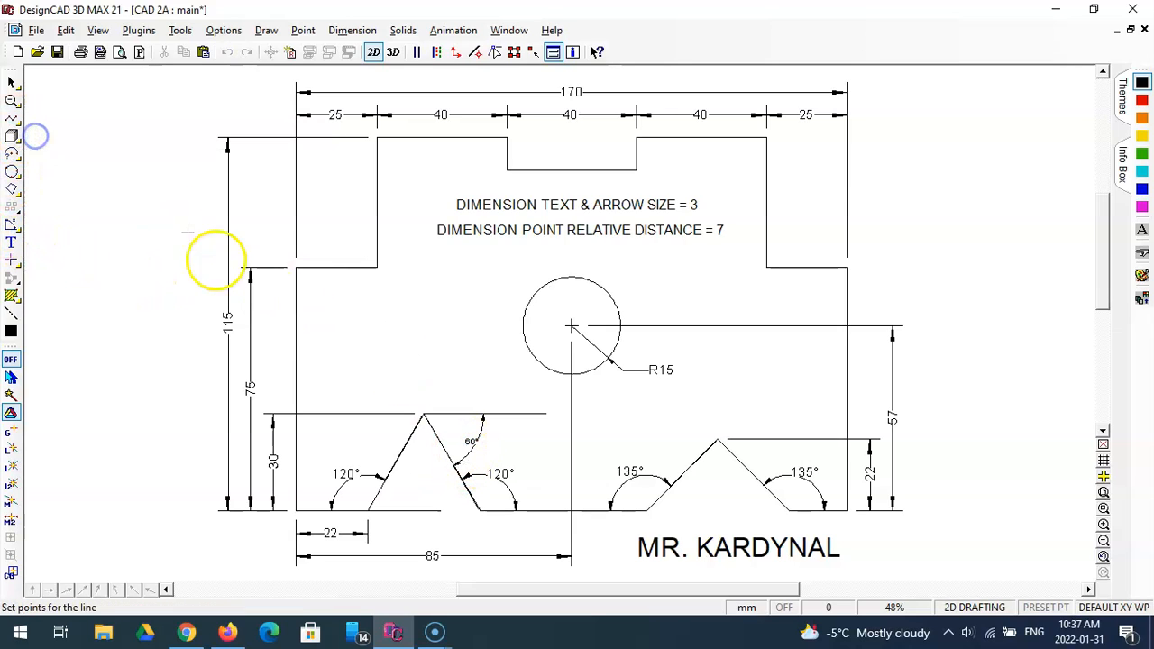
{"action": "left_click", "coordinate": [422, 414]}
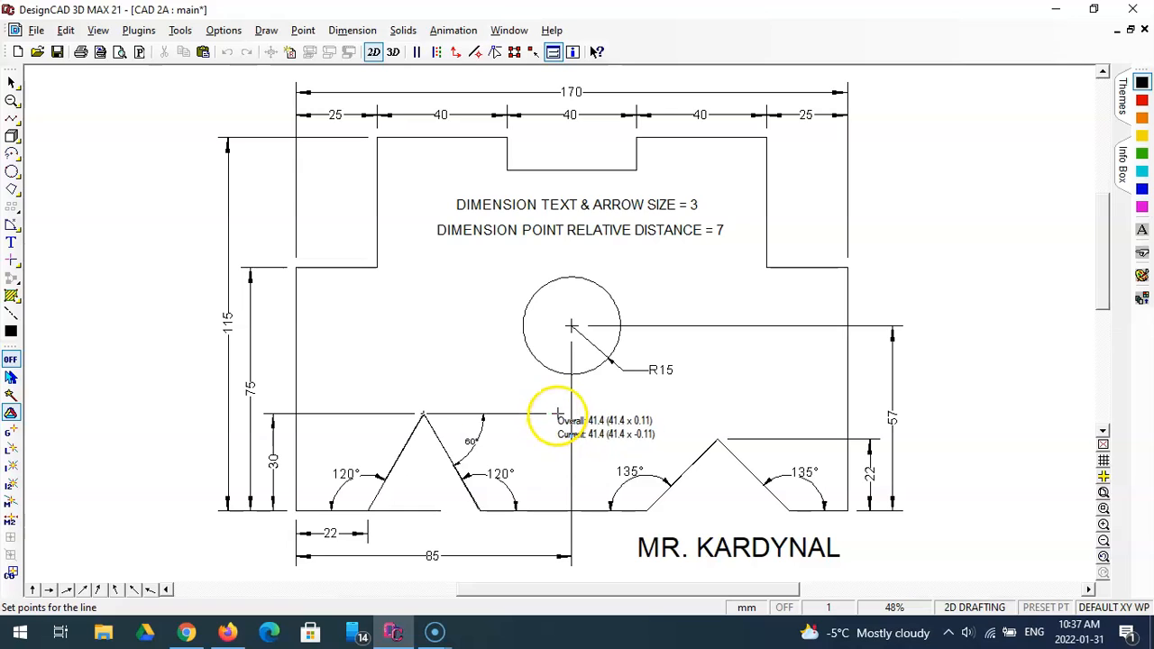
{"action": "left_click", "coordinate": [478, 510]}
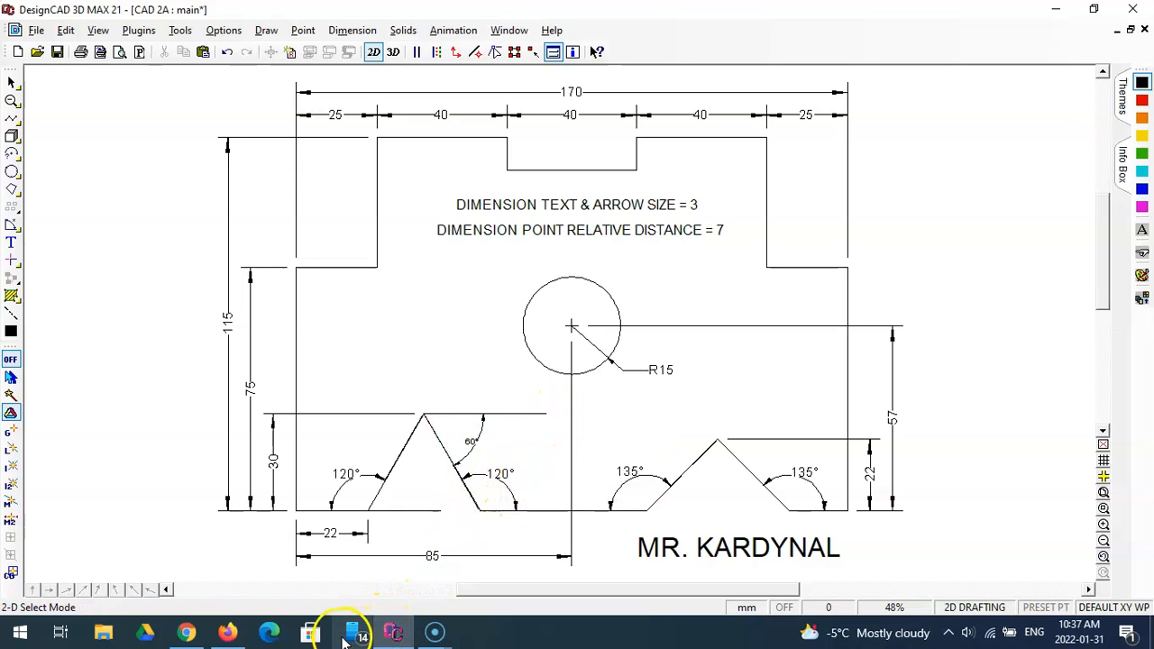
Switch to the online protractor in Firefox and swing the movable arm around to 300°
{"action": "left_click", "coordinate": [226, 631]}
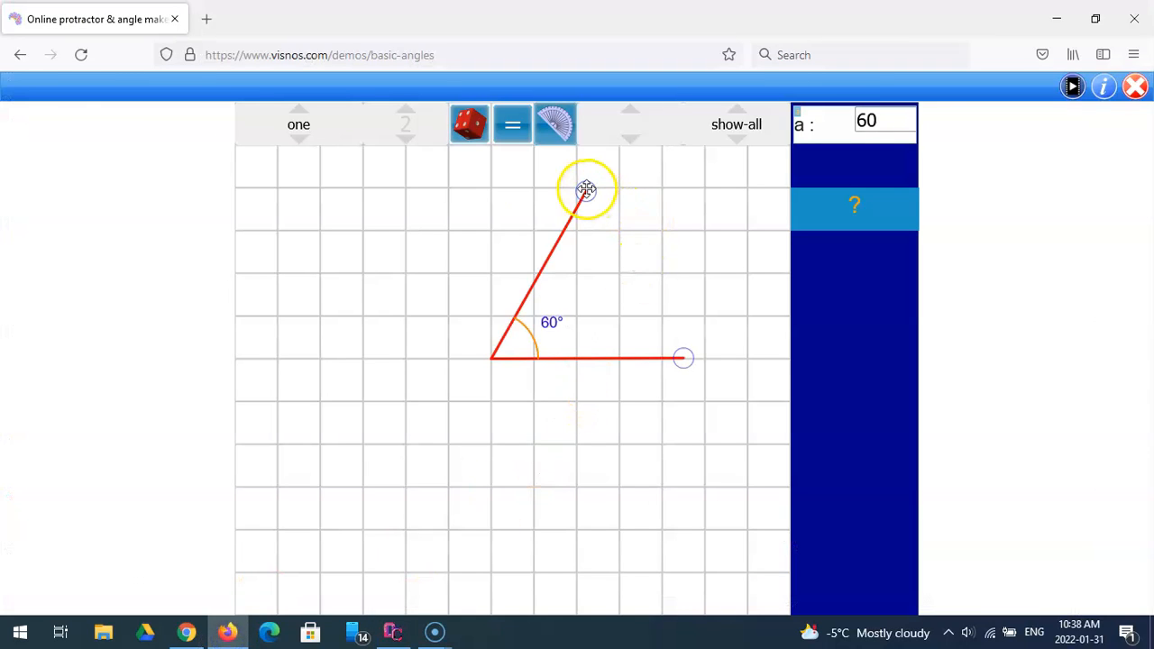
{"action": "left_click_drag", "start_coordinate": [586, 189], "coordinate": [580, 499]}
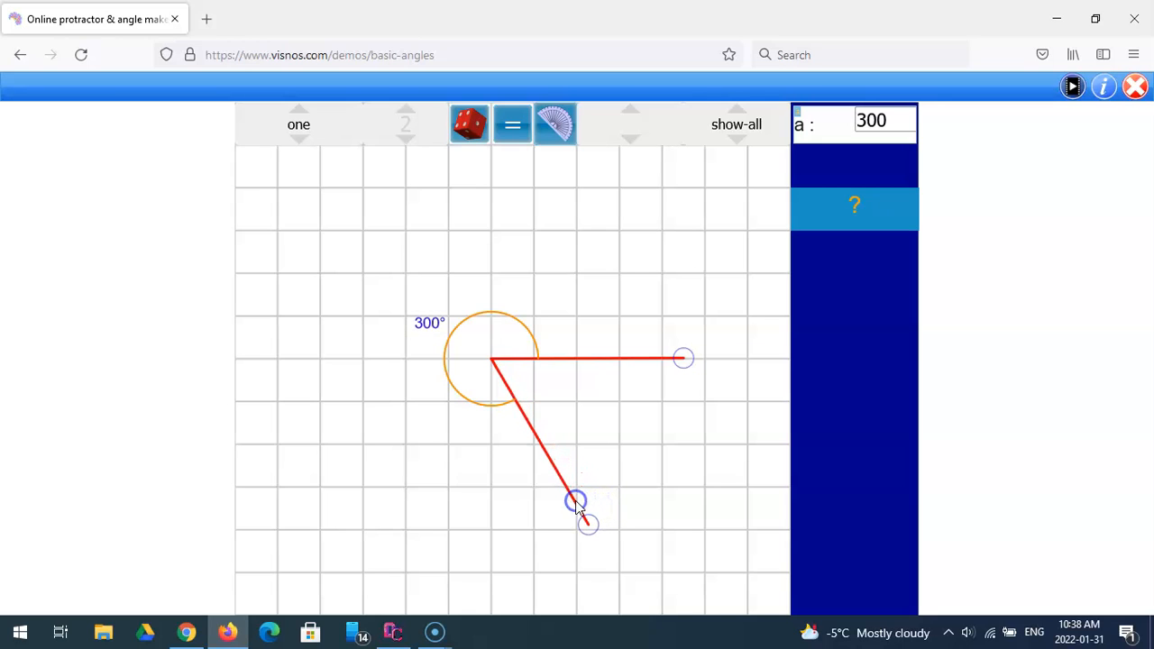
Return to DesignCAD, minimize CAD 2A, and maximize and redraw the CAD 2 drawing
{"action": "left_click", "coordinate": [394, 631]}
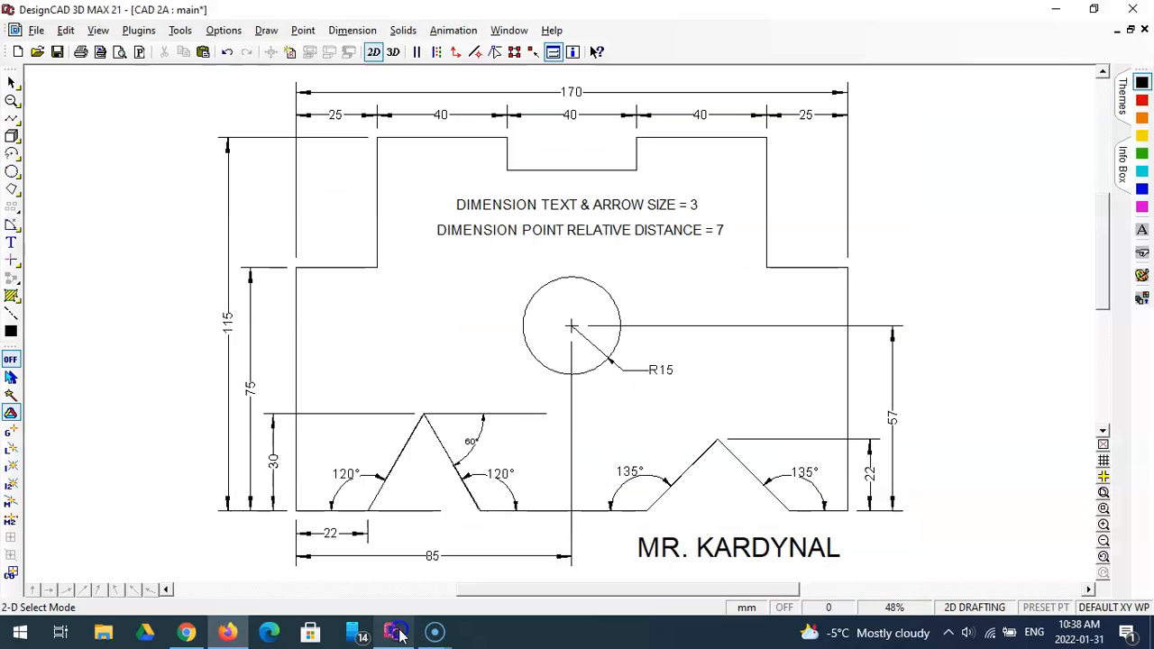
{"action": "left_click", "coordinate": [1117, 32]}
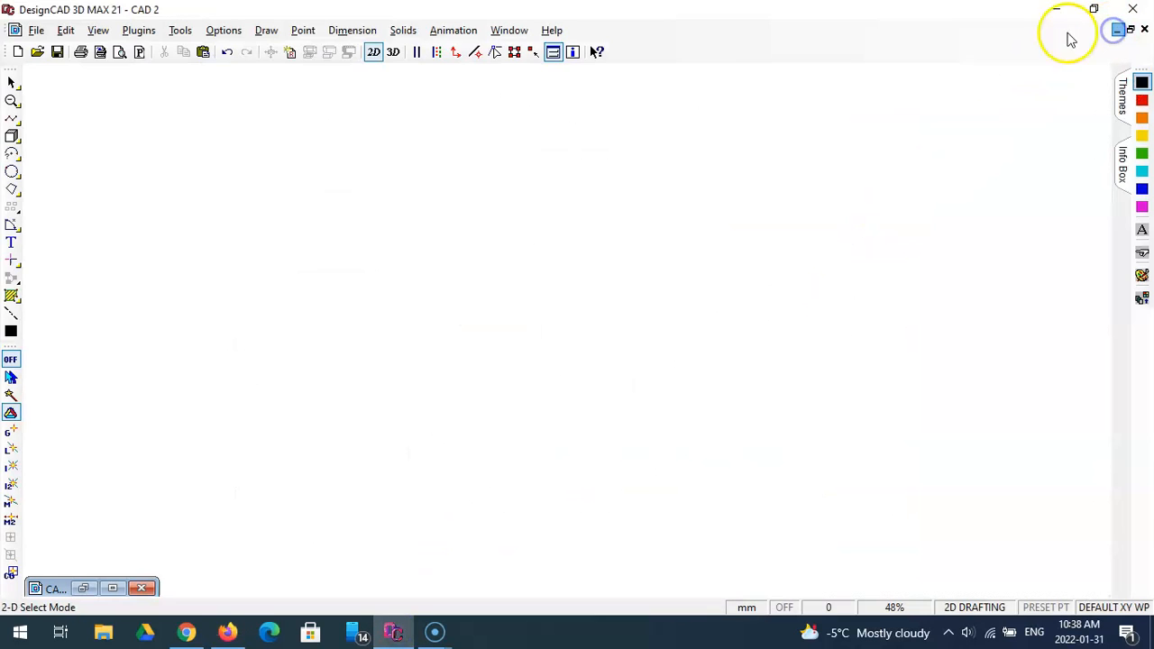
{"action": "left_click", "coordinate": [113, 588]}
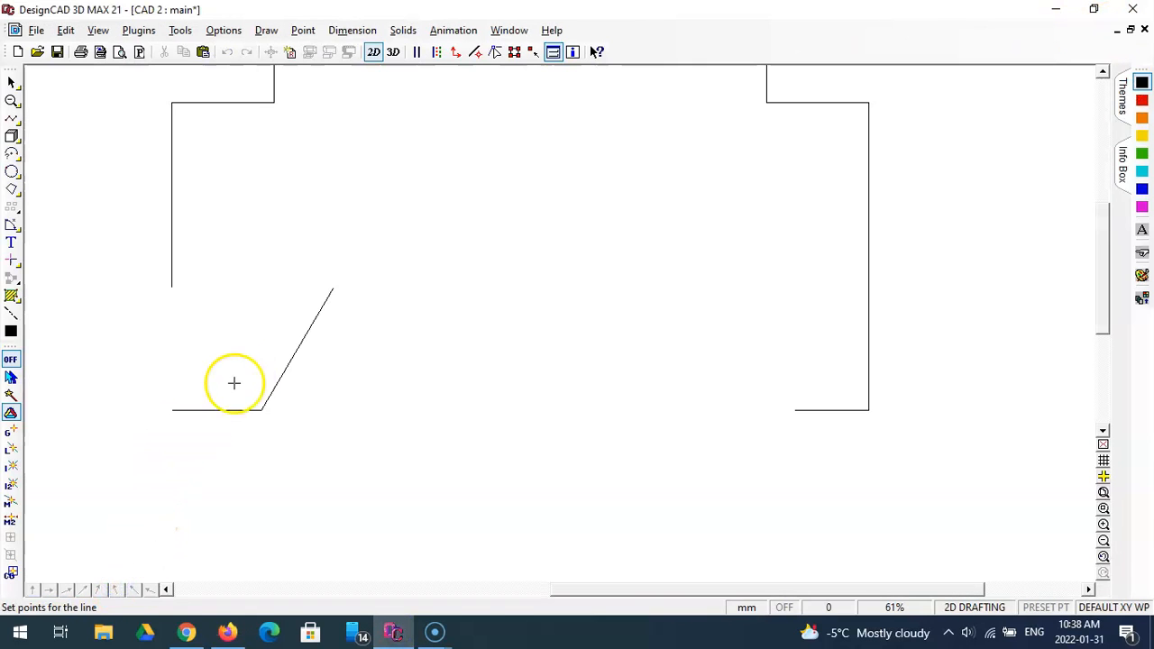
{"action": "left_click", "coordinate": [289, 51]}
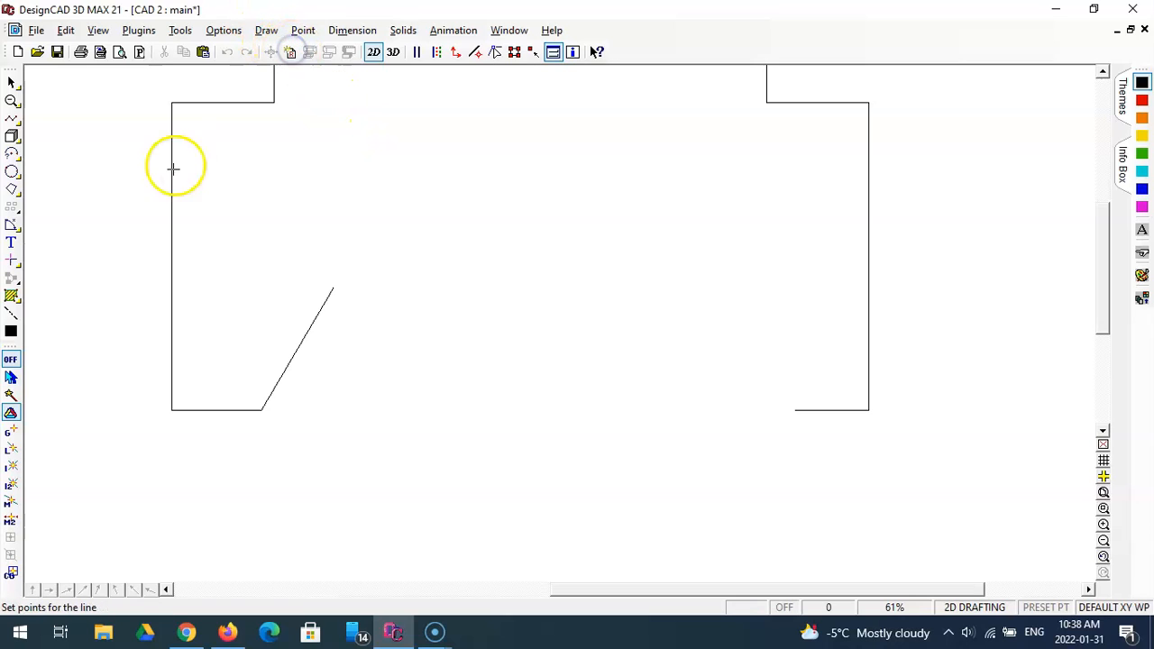
Draw a line from the left notch's apex with polar distance 40 and angle 300, and save the drawing
{"action": "left_click", "coordinate": [12, 117]}
{"action": "left_click", "coordinate": [331, 261]}
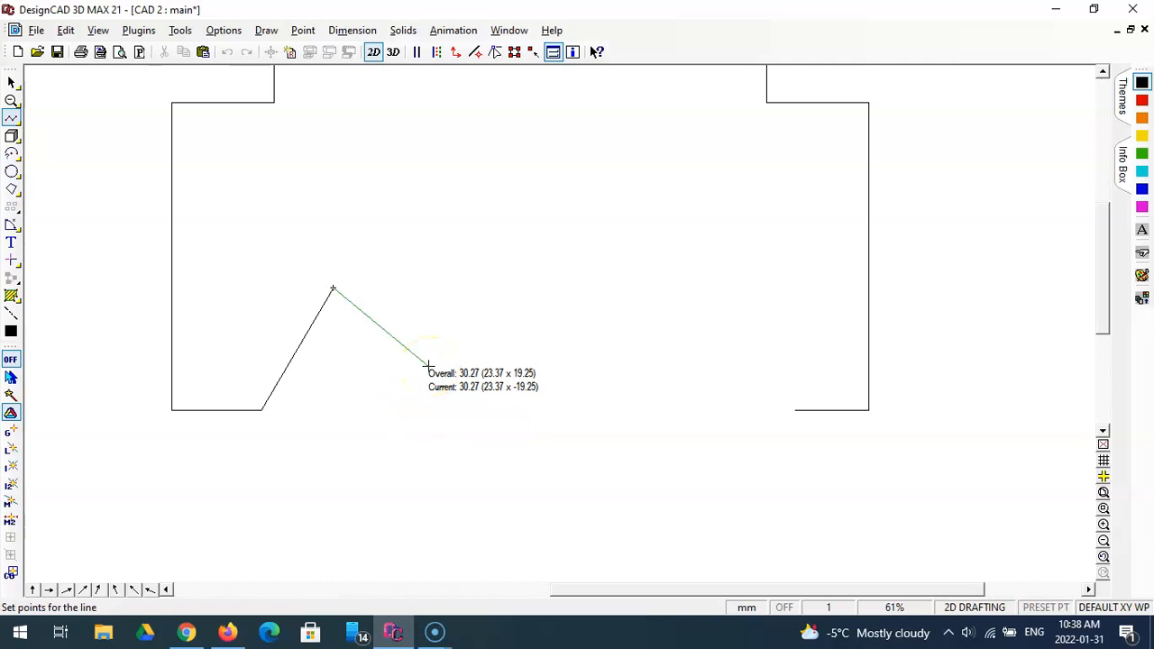
{"action": "key", "text": "semicolon"}
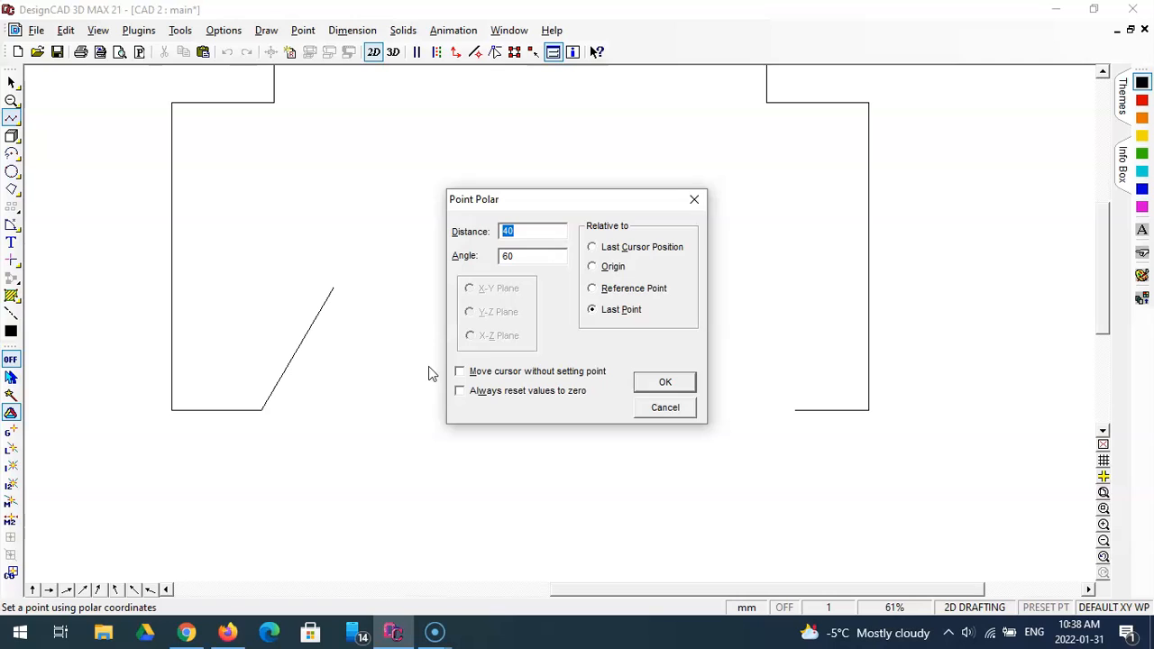
{"action": "key", "text": "Tab"}
{"action": "type", "text": "300"}
{"action": "key", "text": "Return"}
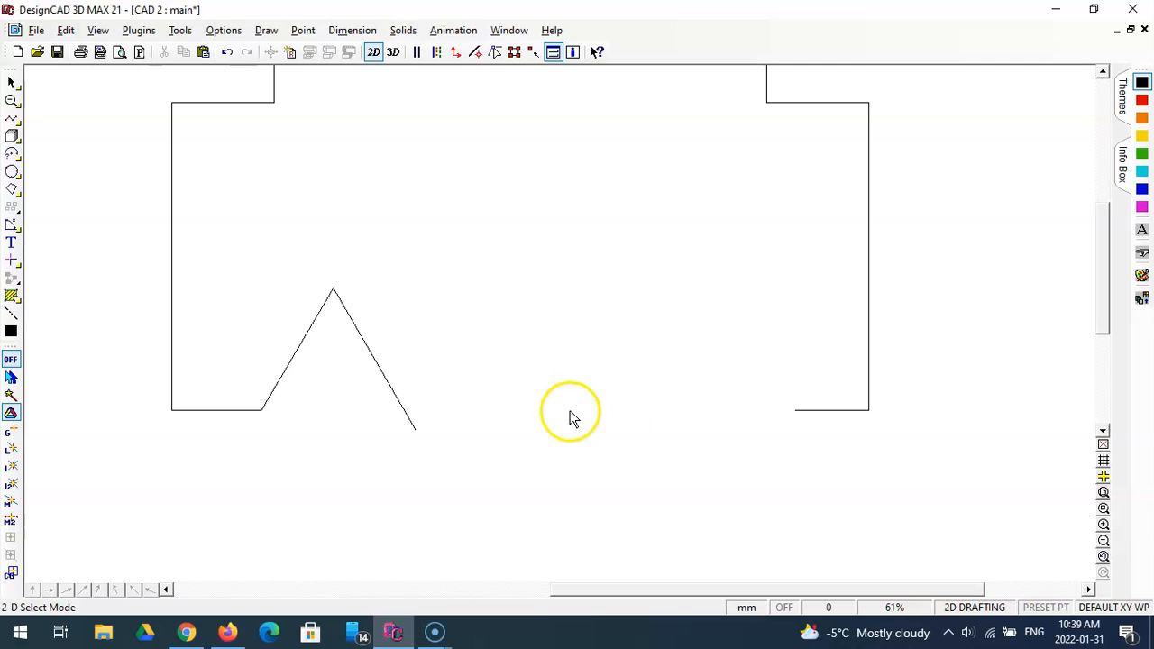
{"action": "left_click", "coordinate": [57, 51]}
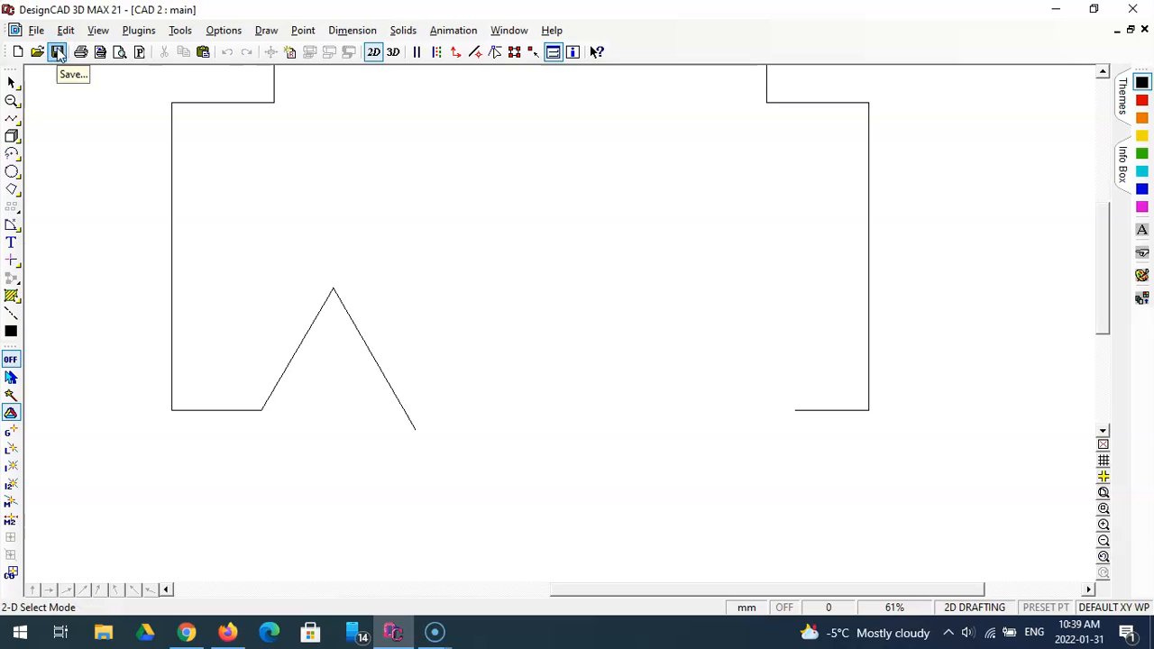
Check the right notch's angle and height dimensions in the CAD 2A reference drawing and return to CAD 2
{"action": "left_click", "coordinate": [790, 413]}
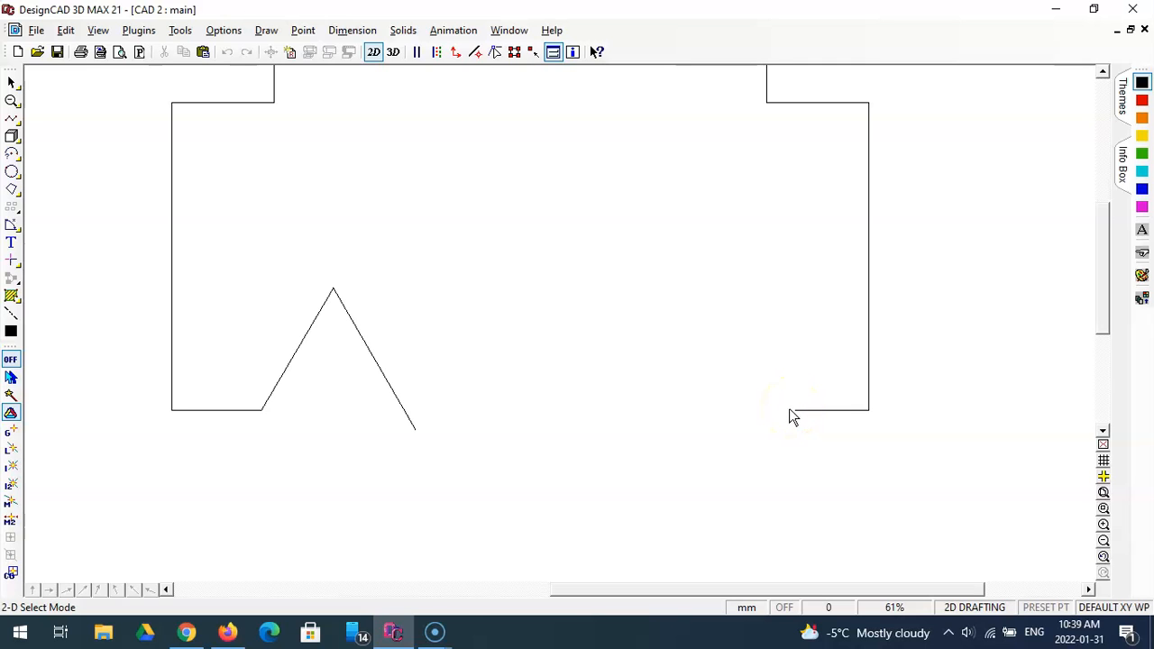
{"action": "left_click", "coordinate": [392, 631]}
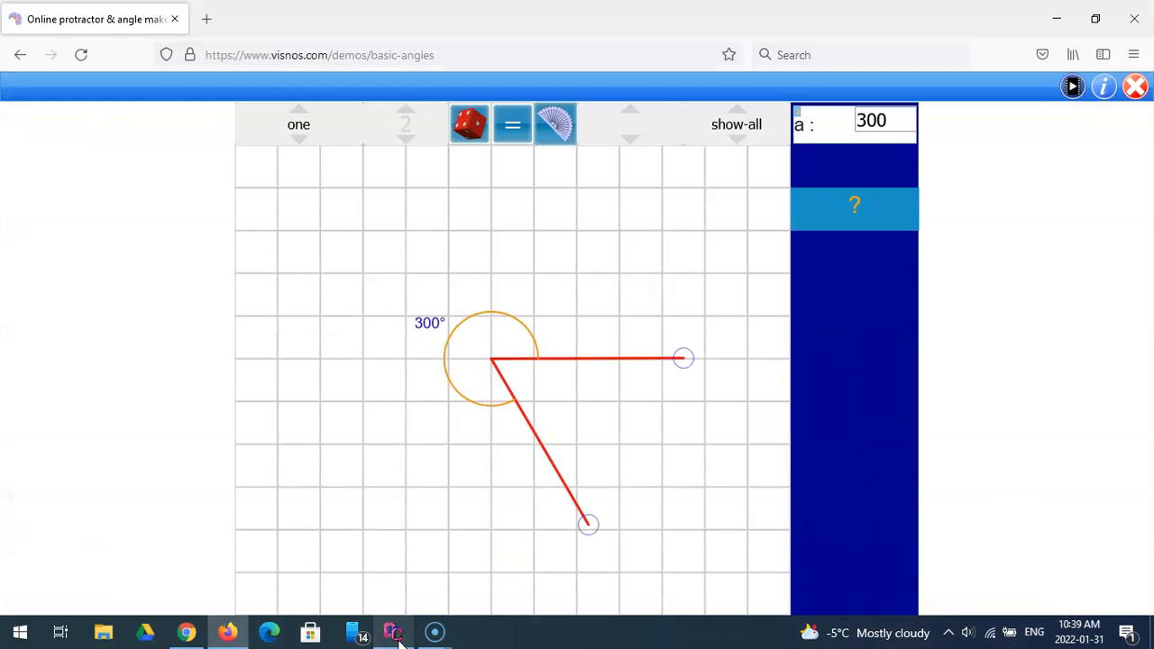
{"action": "left_click", "coordinate": [394, 633]}
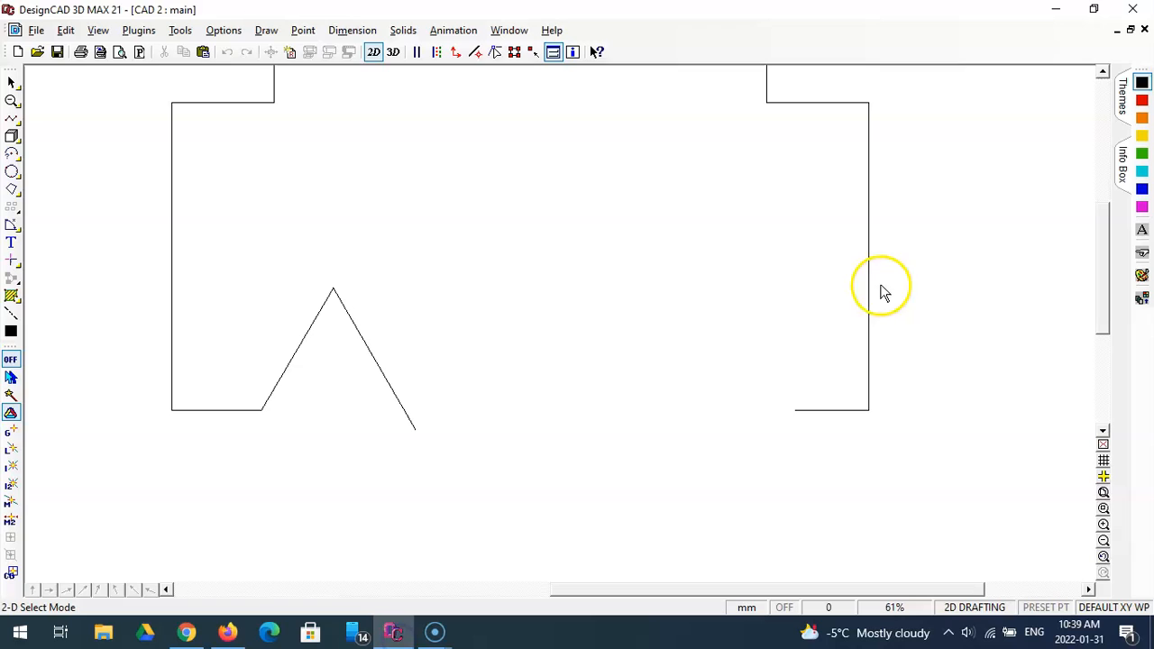
{"action": "left_click", "coordinate": [1115, 30]}
{"action": "left_click", "coordinate": [247, 588]}
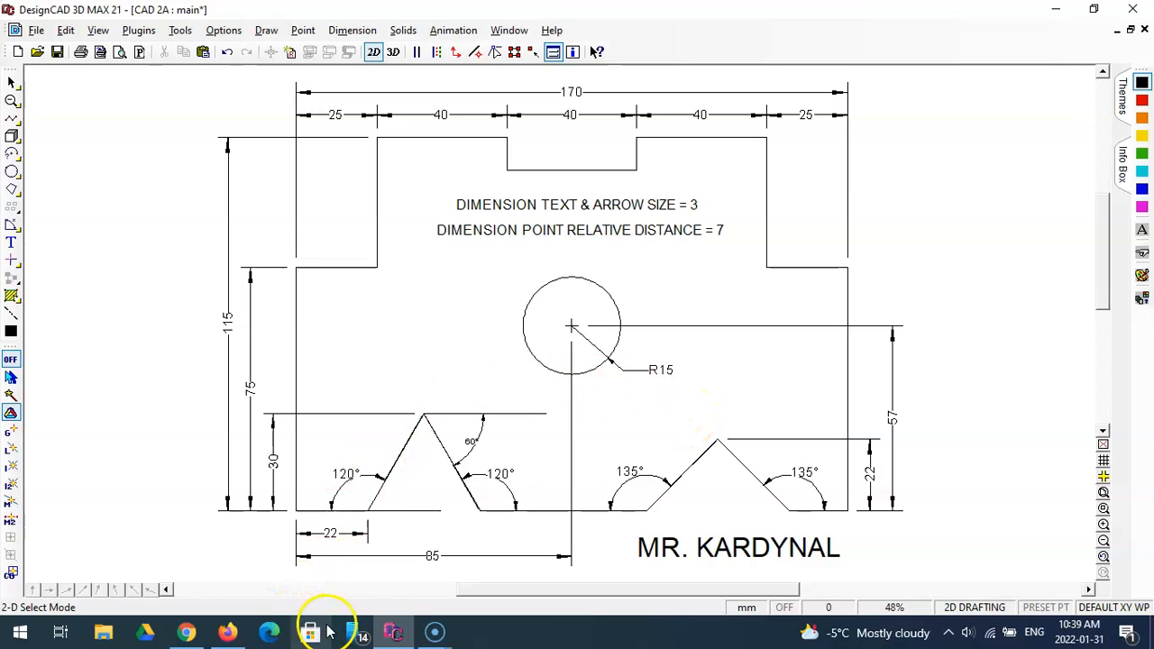
{"action": "left_click", "coordinate": [1117, 29]}
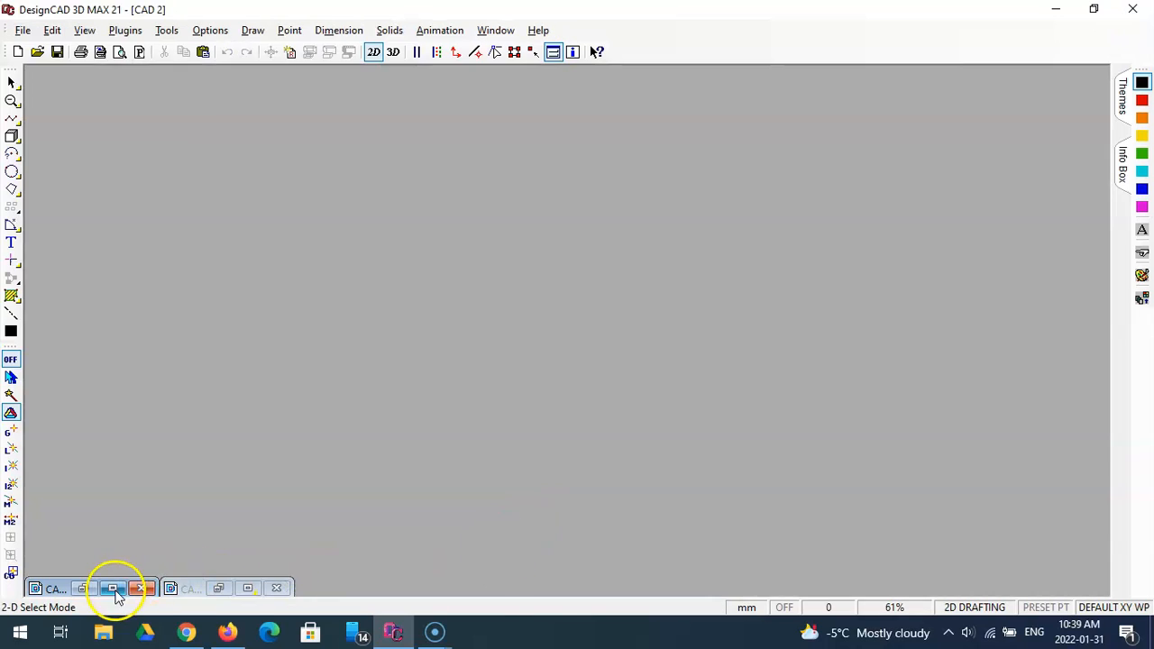
{"action": "left_click", "coordinate": [115, 591]}
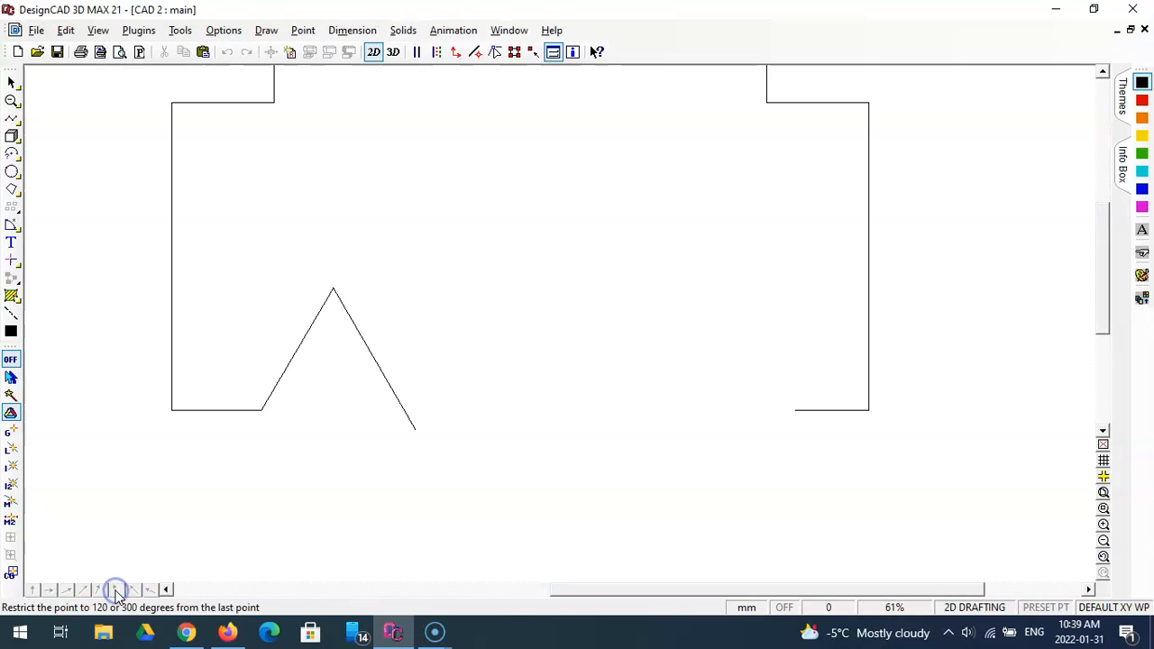
Draw a line from the inner end of the plate's lower-right horizontal edge with polar distance 35 and angle 135
{"action": "left_click", "coordinate": [13, 122]}
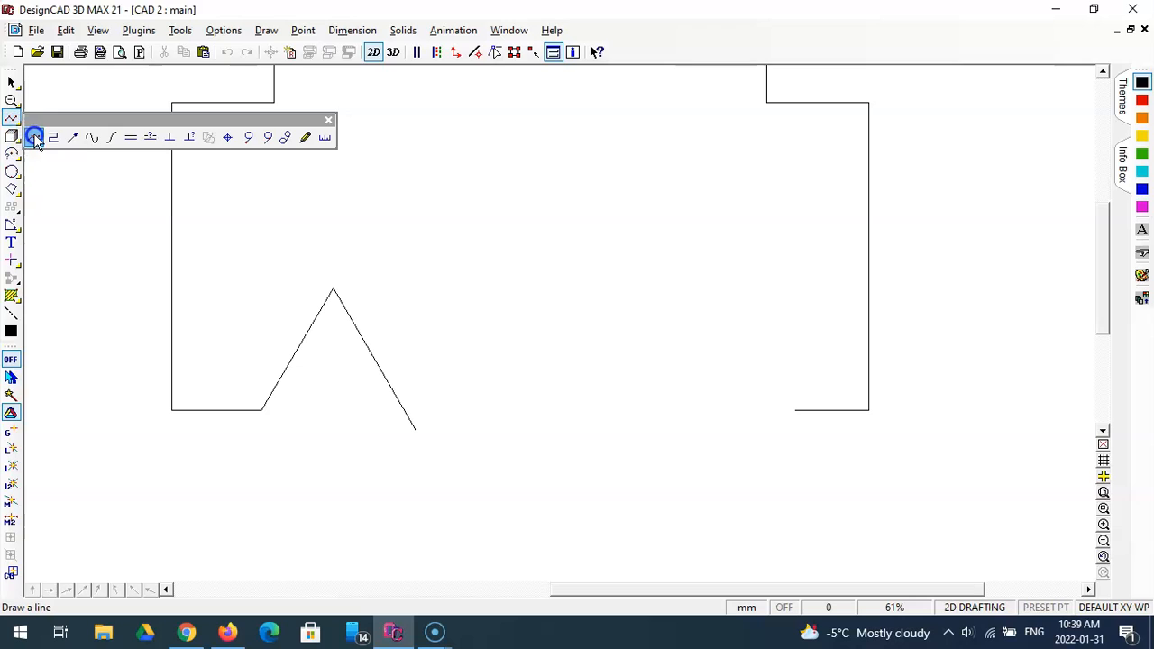
{"action": "left_click", "coordinate": [34, 135]}
{"action": "left_click", "coordinate": [795, 410]}
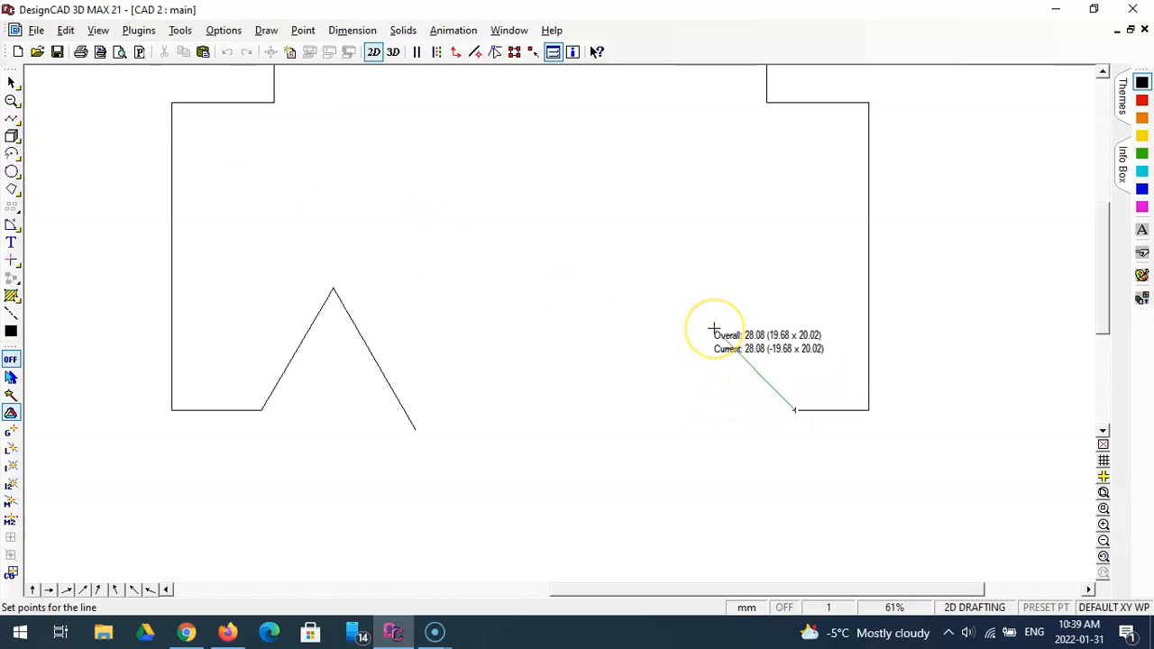
{"action": "key", "text": "shift+apostrophe"}
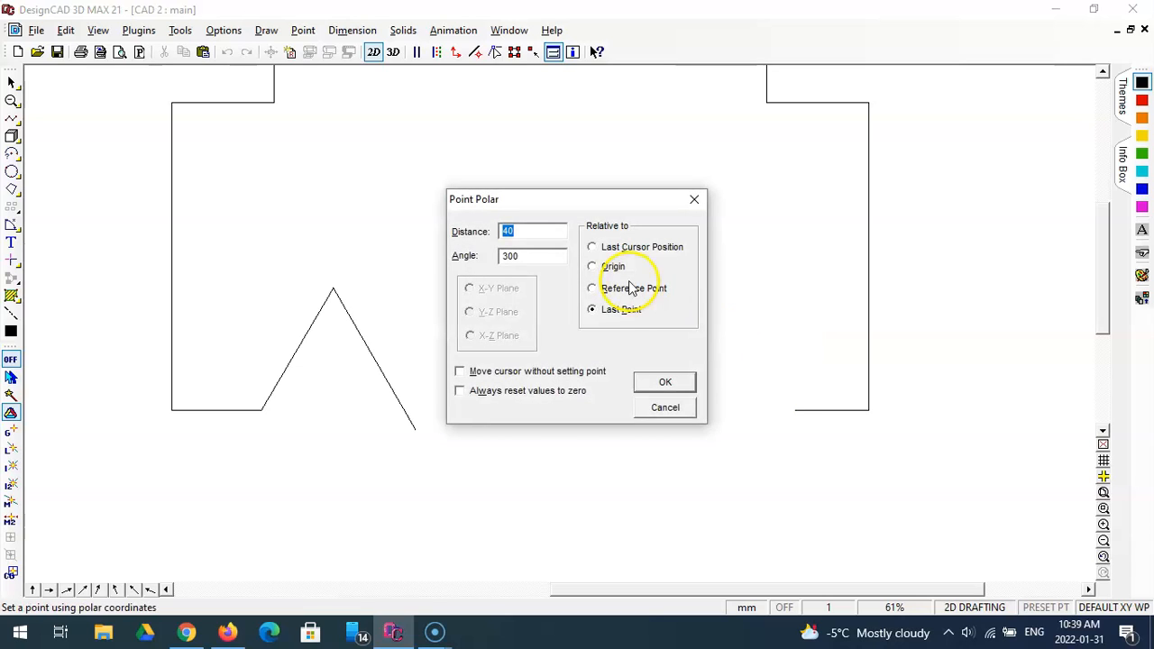
{"action": "type", "text": "35"}
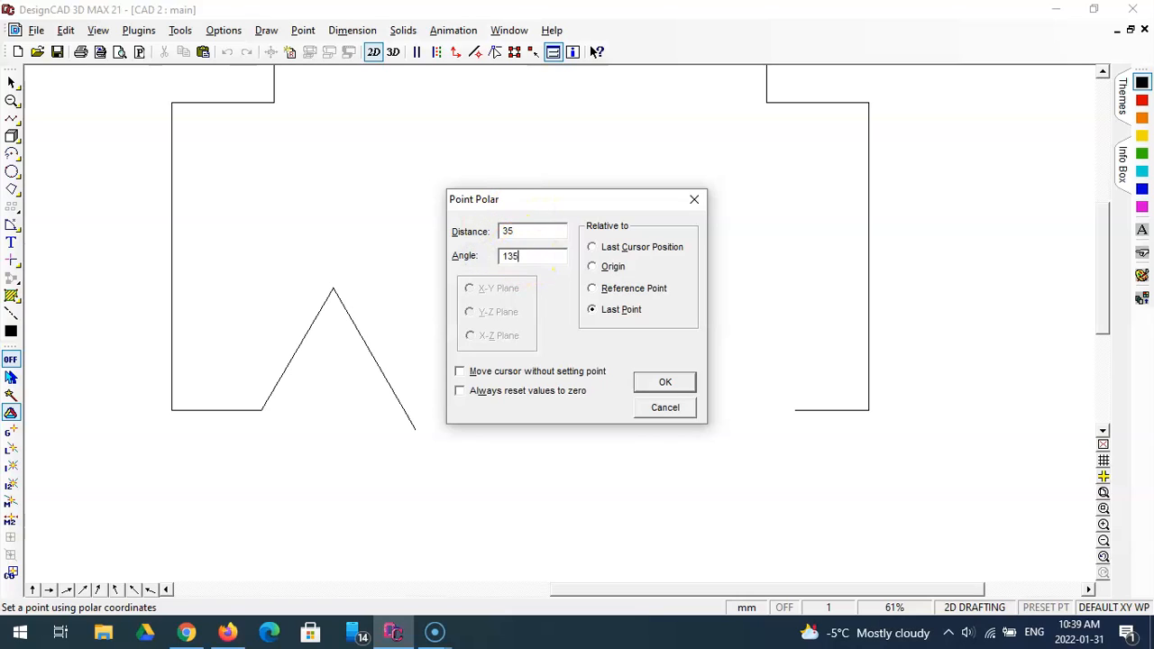
{"action": "left_click", "coordinate": [655, 384]}
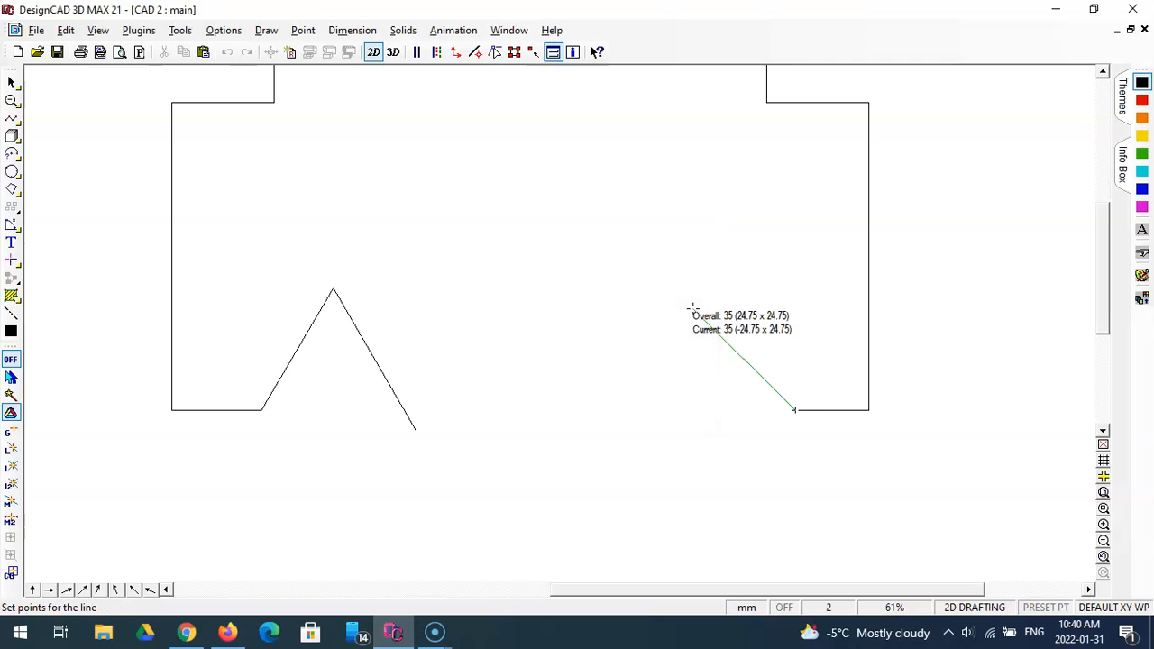
{"action": "key", "text": "Return"}
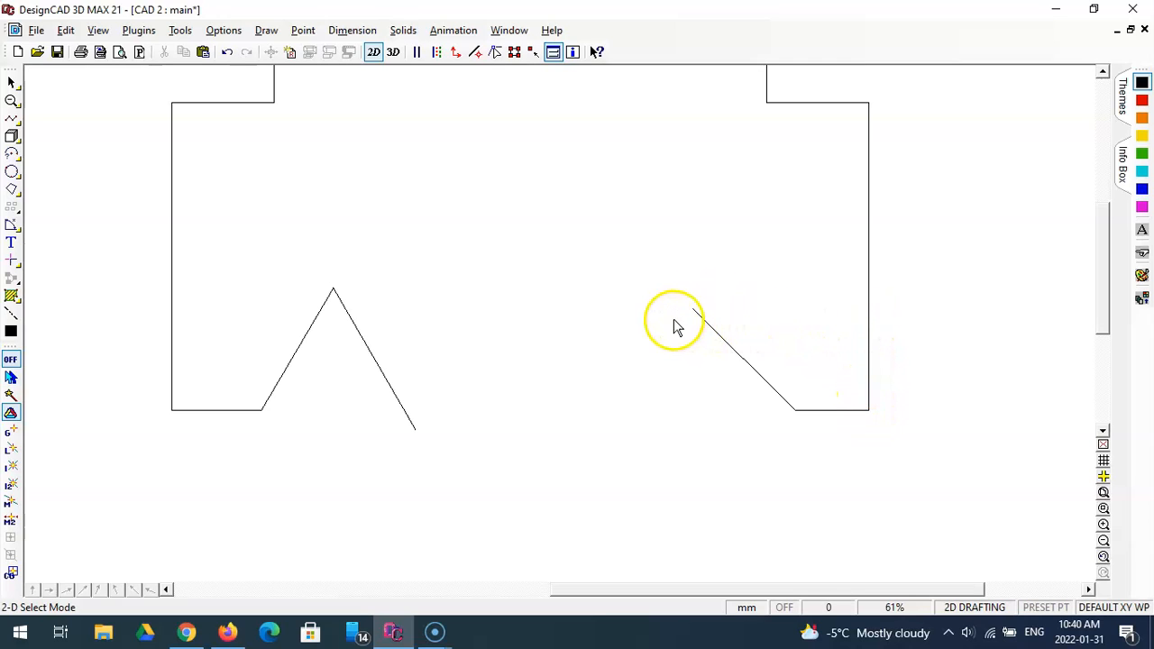
Draw an orthogonal construction line from the plate's lower-right corner, 22 mm up and horizontally left across the 135° line
{"action": "left_click", "coordinate": [13, 119]}
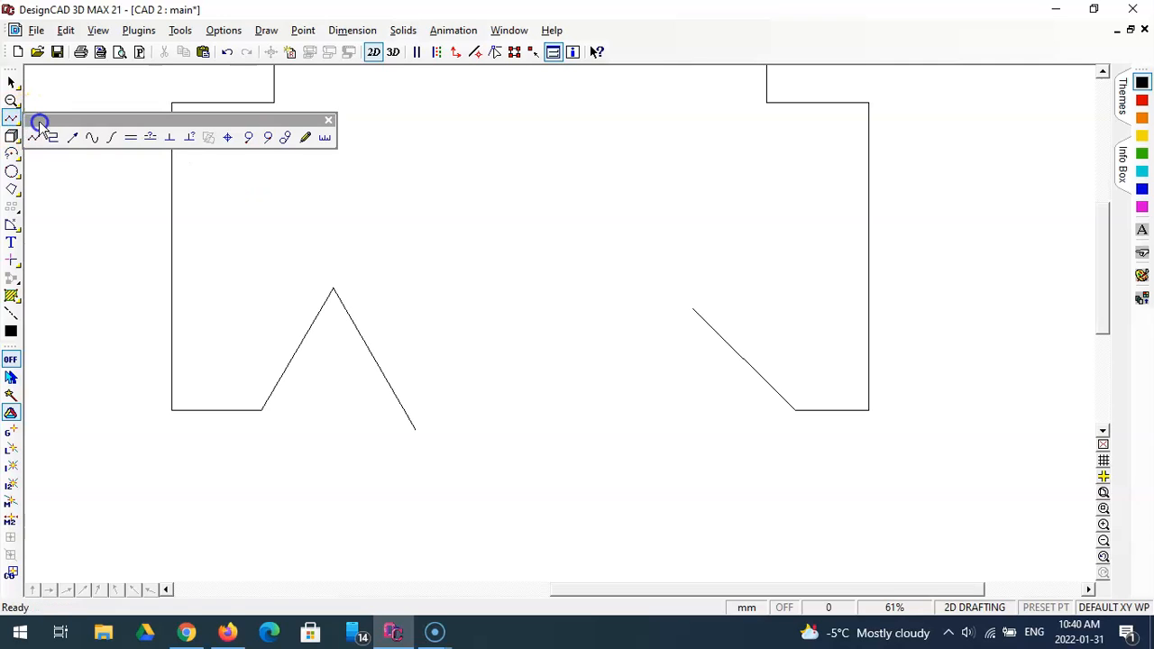
{"action": "left_click", "coordinate": [51, 136]}
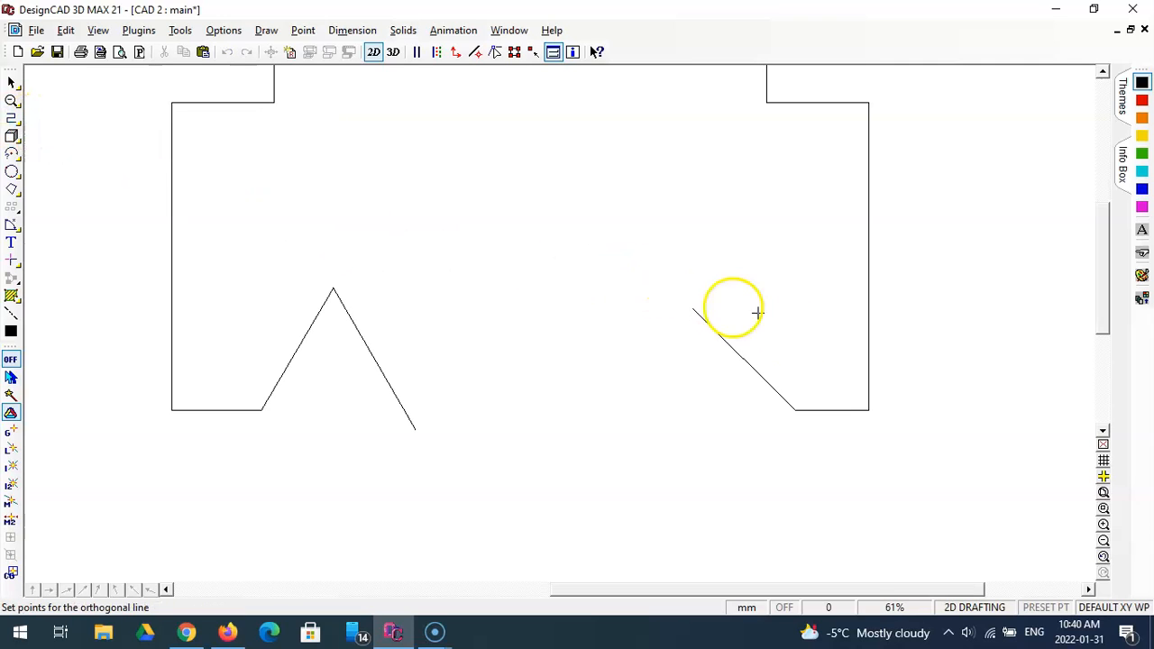
{"action": "left_click", "coordinate": [868, 409]}
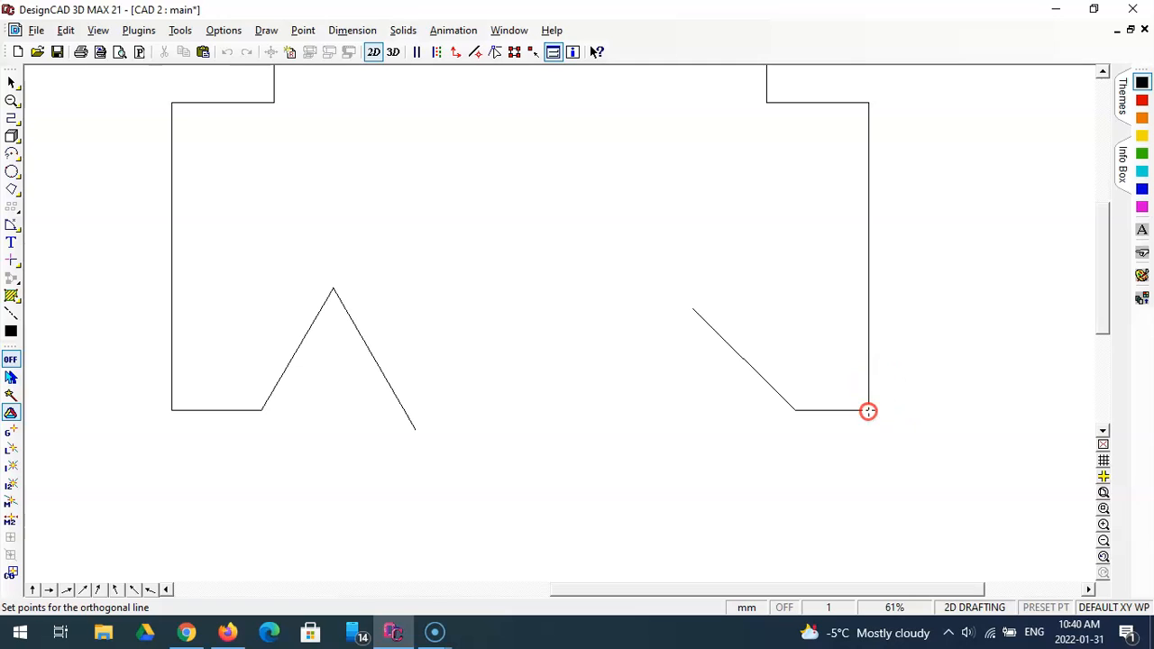
{"action": "key", "text": "apostrophe"}
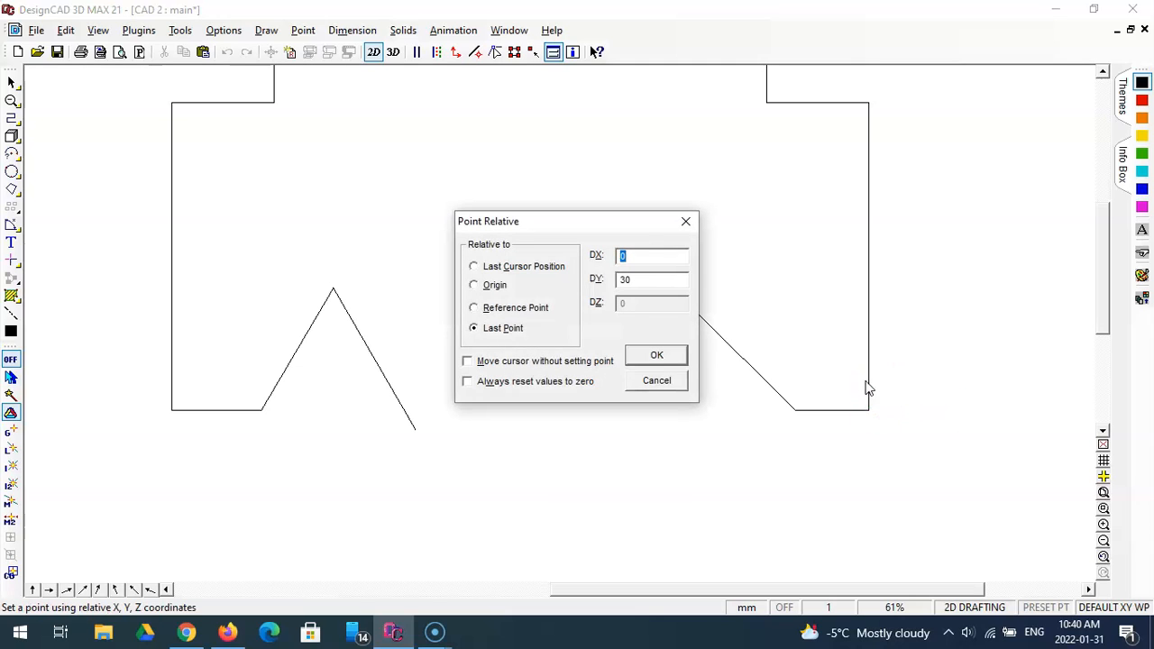
{"action": "key", "text": "Tab"}
{"action": "key", "text": "Return"}
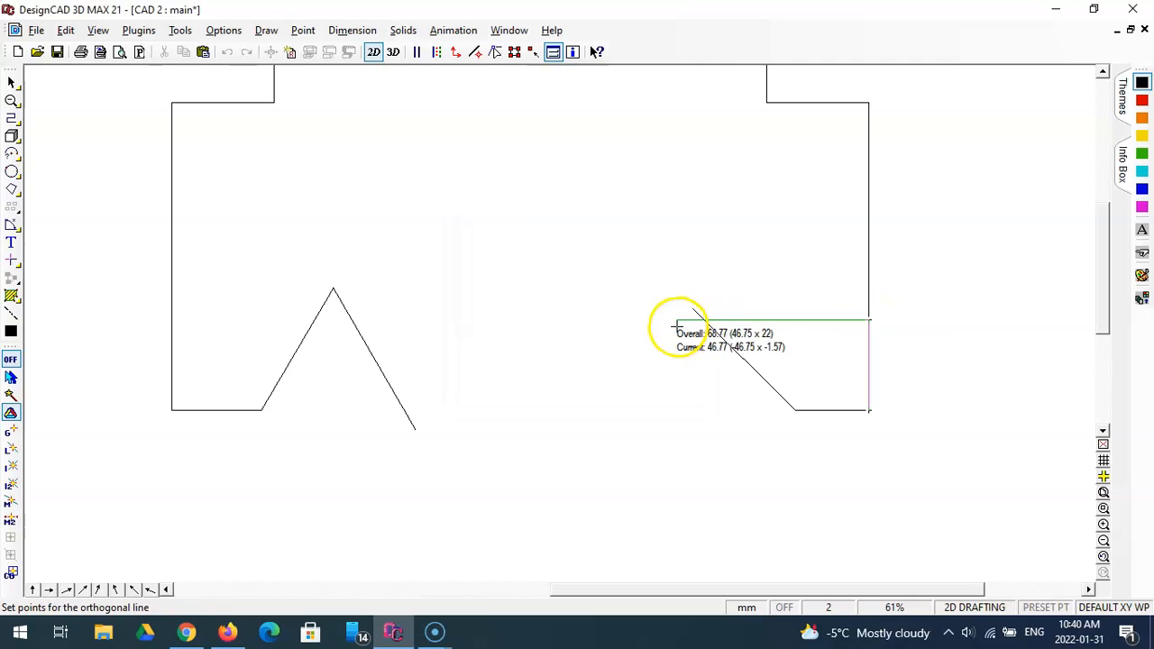
{"action": "left_click", "coordinate": [667, 321]}
{"action": "key", "text": "Return"}
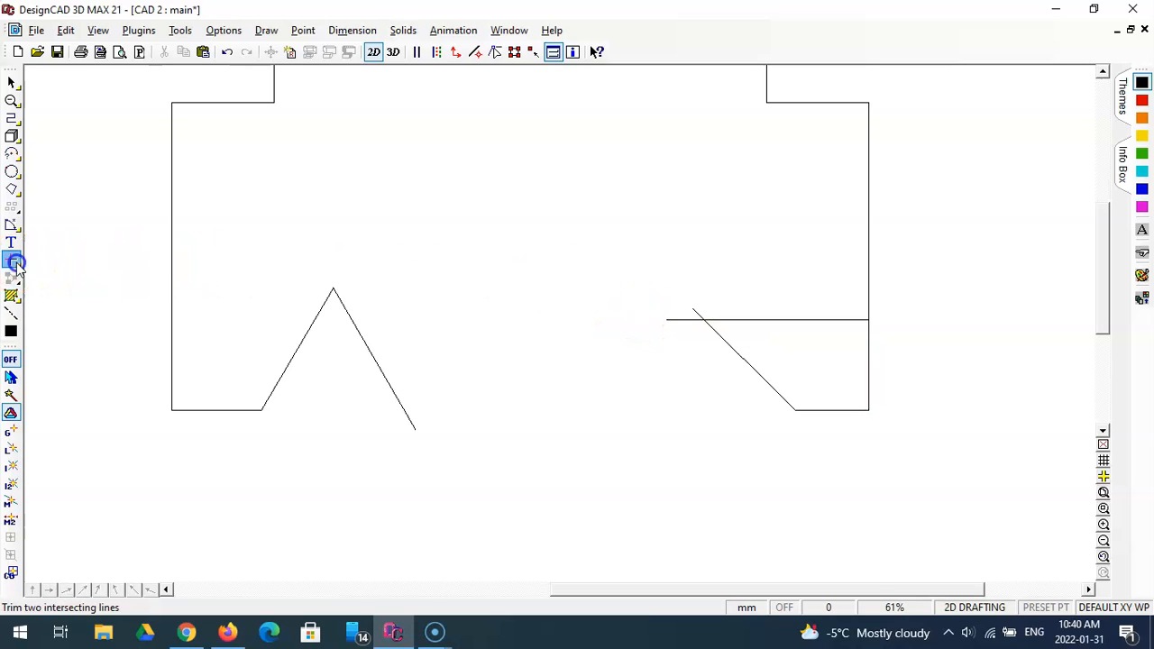
Trim the 135° line and the horizontal construction line at their intersection
{"action": "left_click", "coordinate": [14, 264]}
{"action": "left_click", "coordinate": [44, 278]}
{"action": "left_click", "coordinate": [670, 304]}
{"action": "left_click", "coordinate": [692, 309]}
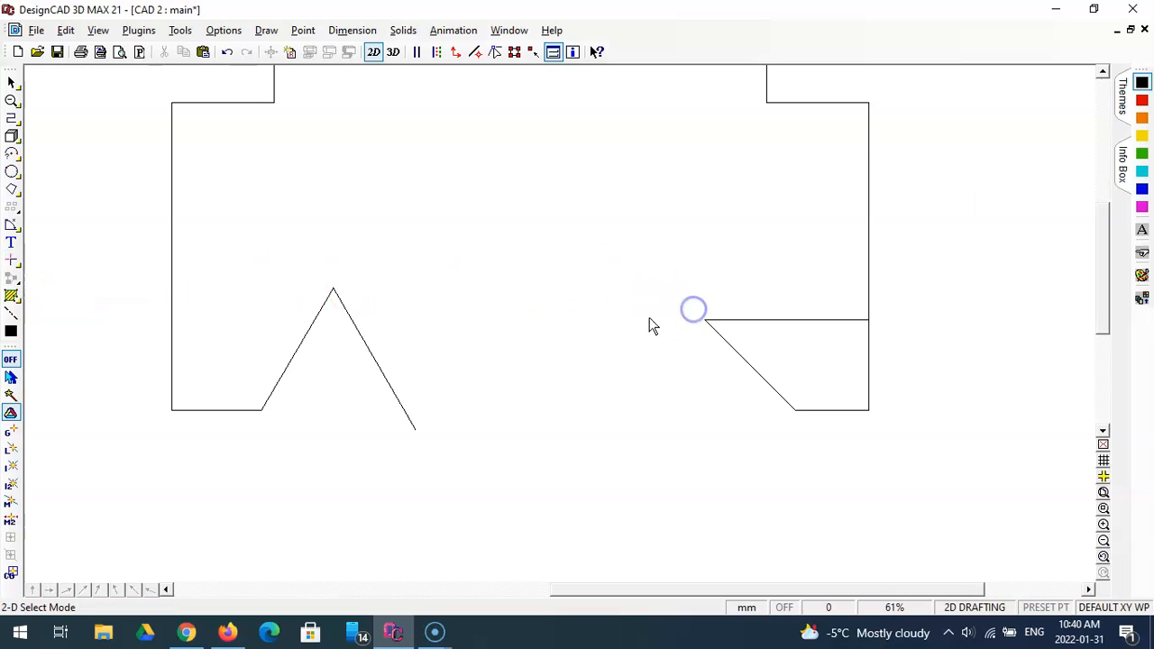
Delete the horizontal construction line at the right notch's apex and switch to the CAD 2A reference drawing
{"action": "left_click", "coordinate": [770, 321]}
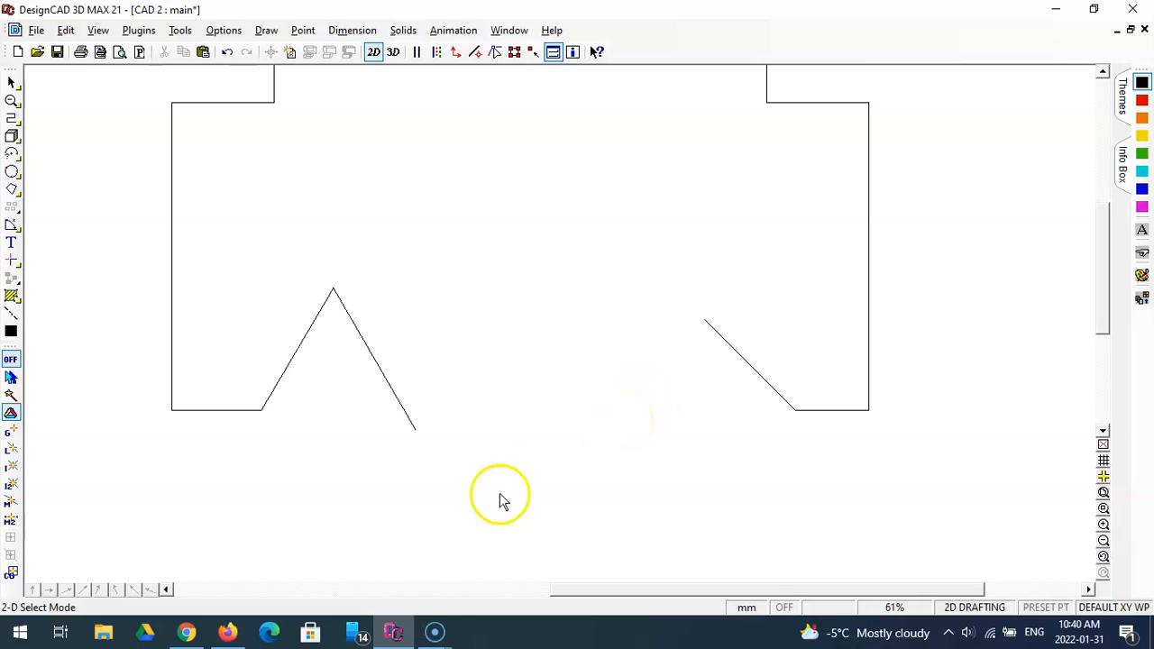
{"action": "left_click", "coordinate": [1114, 34]}
{"action": "left_click", "coordinate": [283, 567]}
{"action": "left_click", "coordinate": [569, 559]}
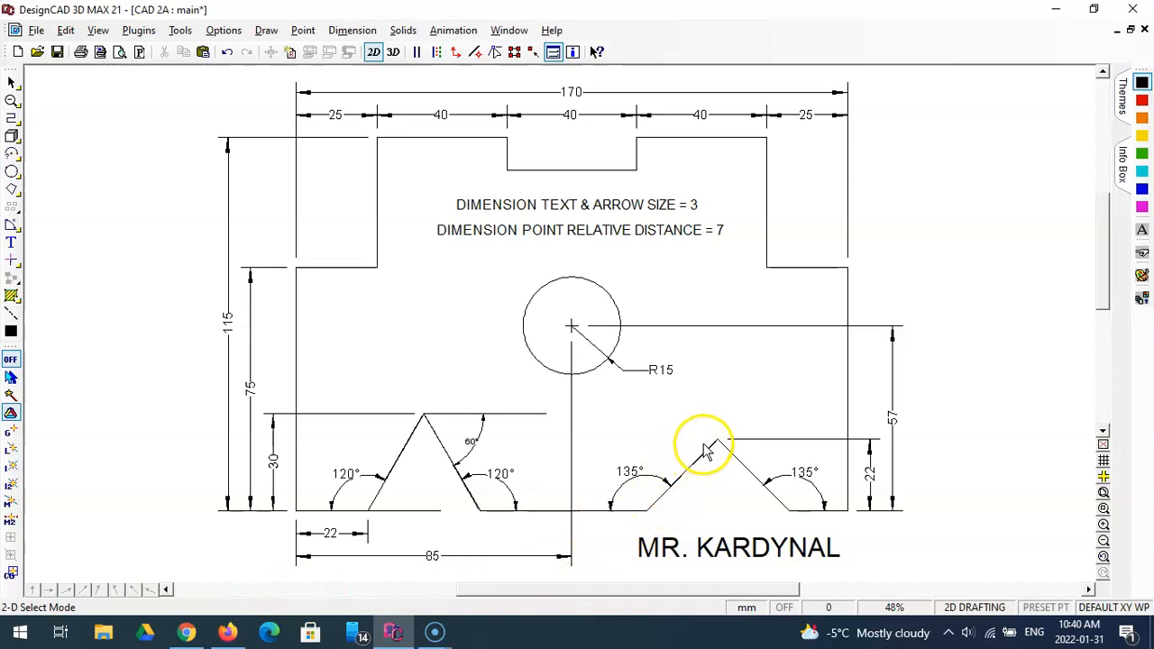
Check the direction of the right notch's left side in CAD 2A with a line from its apex to the bottom edge, and return to CAD 2
{"action": "left_click", "coordinate": [10, 117]}
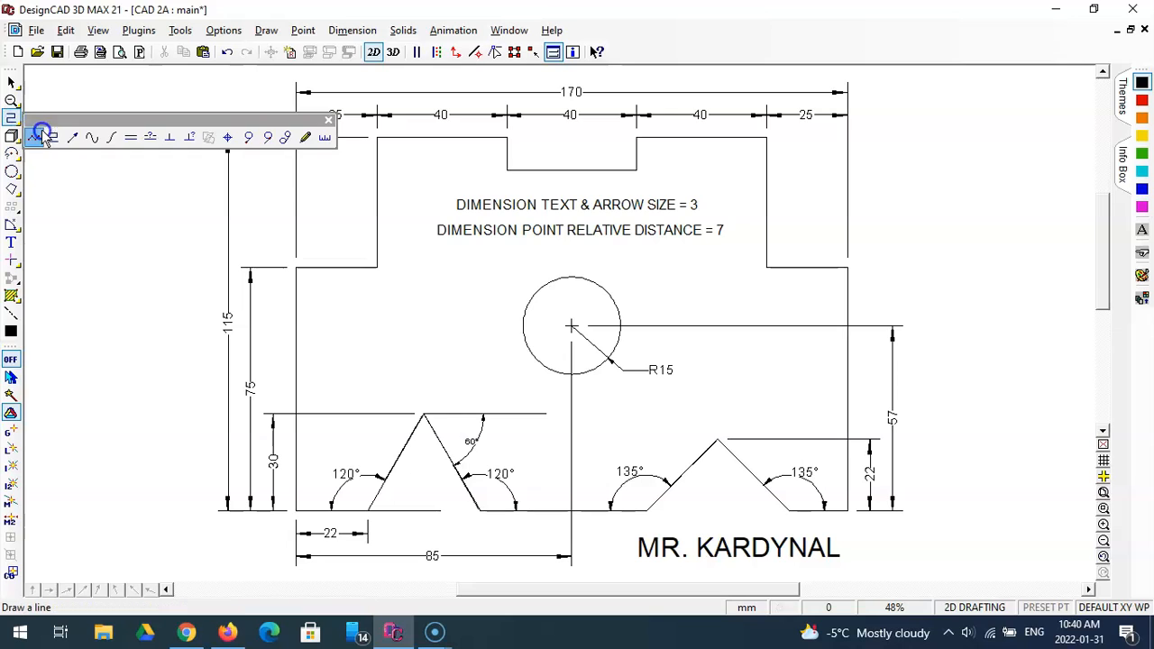
{"action": "left_click", "coordinate": [43, 137]}
{"action": "left_click", "coordinate": [718, 441]}
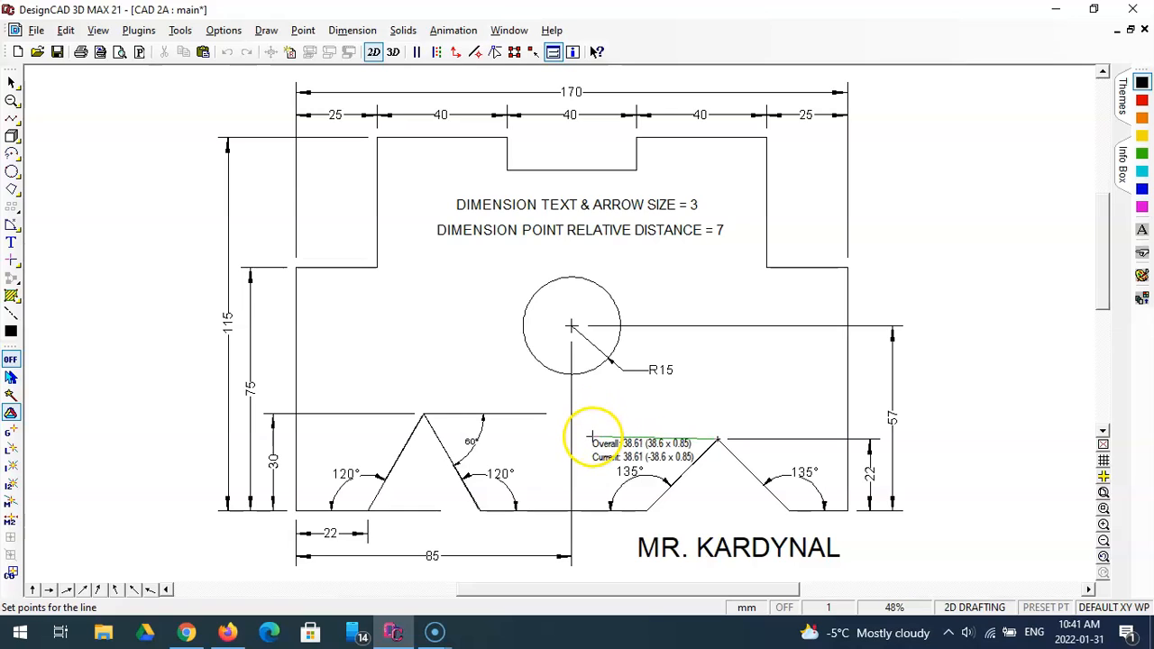
{"action": "left_click", "coordinate": [647, 510]}
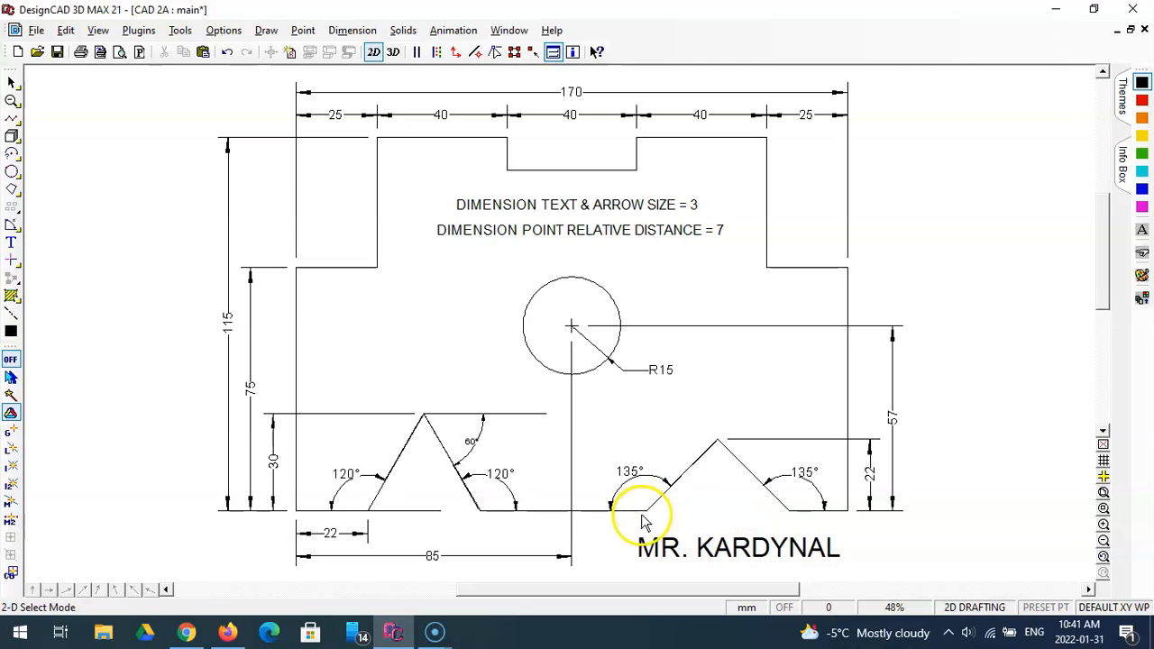
{"action": "left_click", "coordinate": [1118, 30]}
{"action": "left_click", "coordinate": [113, 589]}
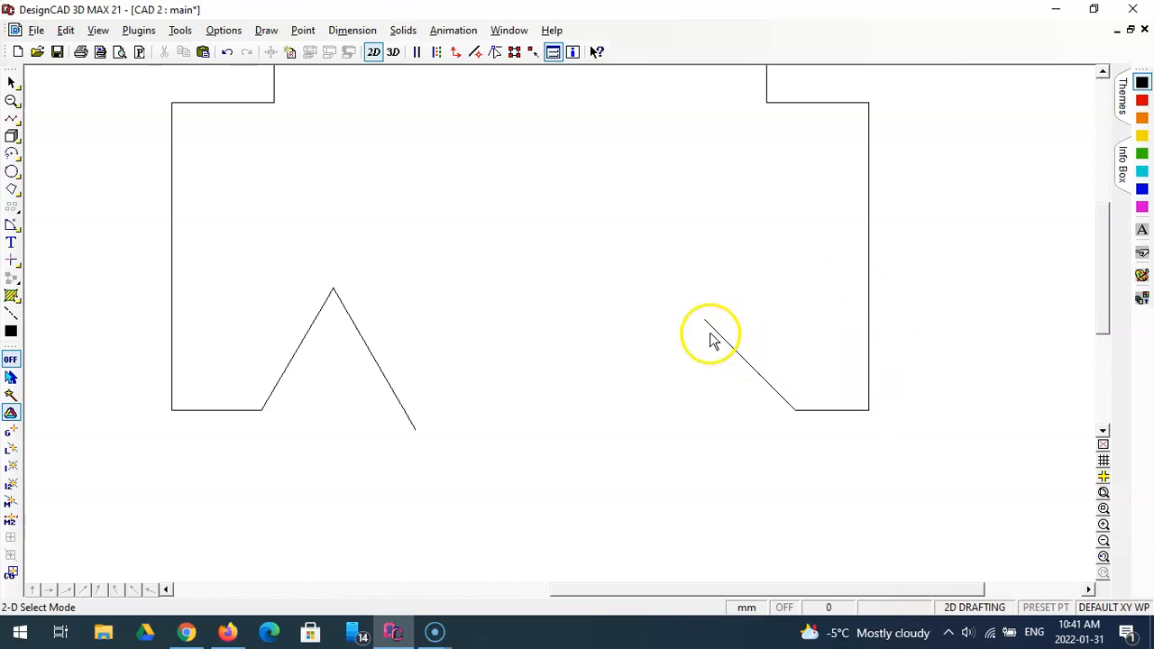
Draw a line from the right notch's apex down to the left with polar distance 35 and angle 225
{"action": "left_click", "coordinate": [12, 118]}
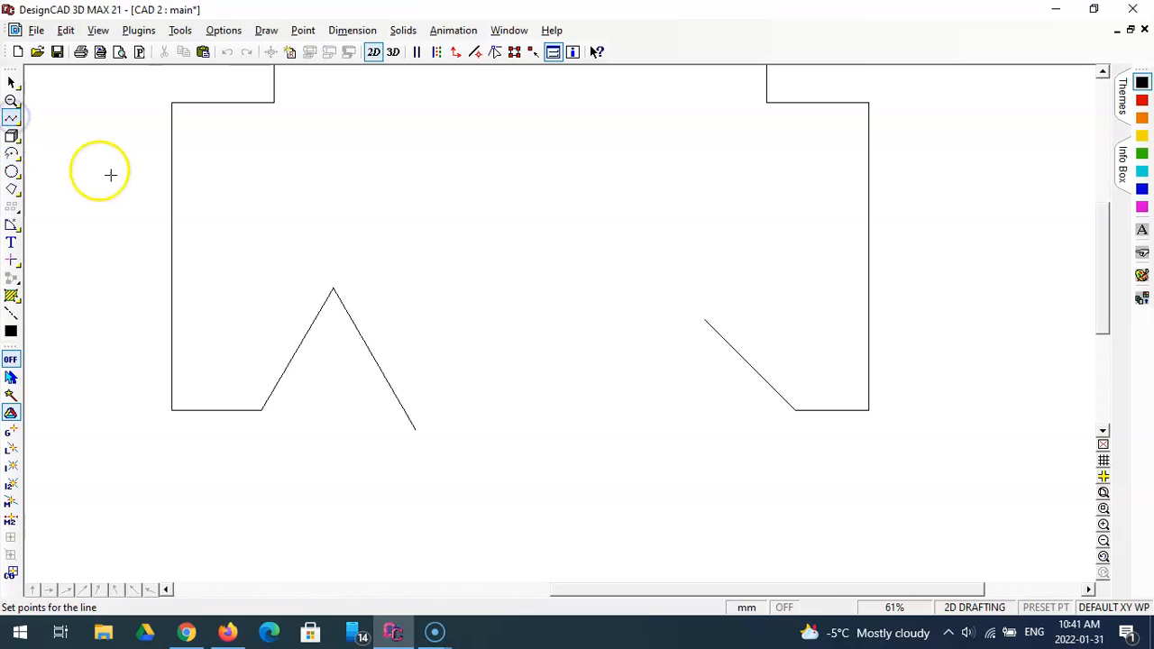
{"action": "left_click", "coordinate": [705, 320]}
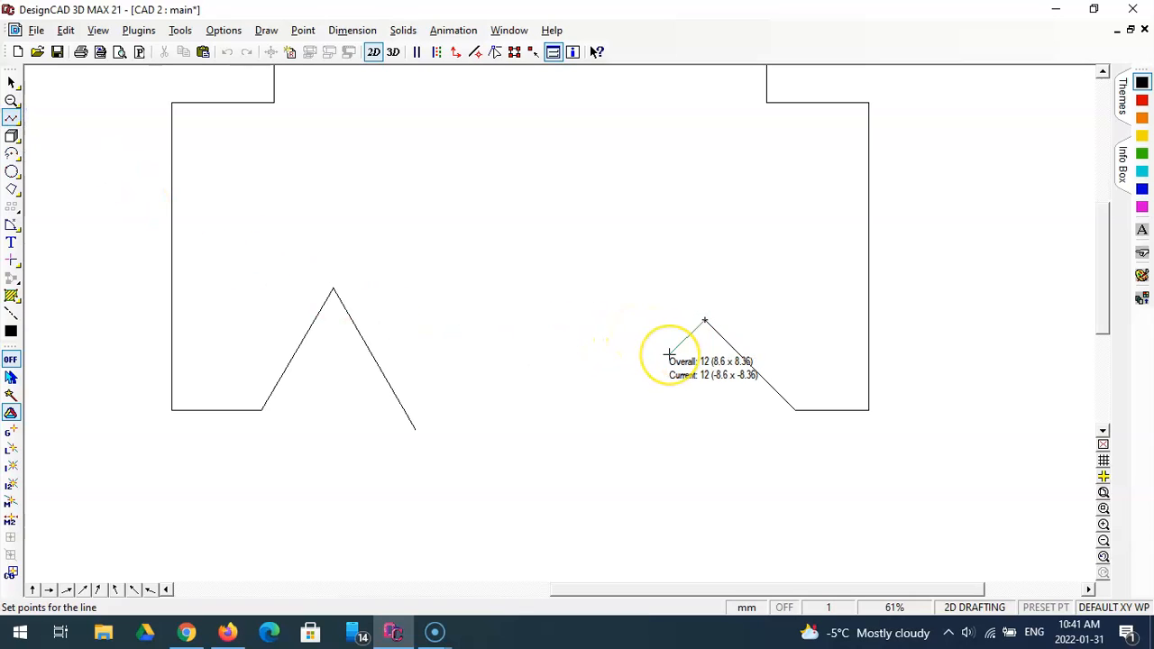
{"action": "key", "text": "p"}
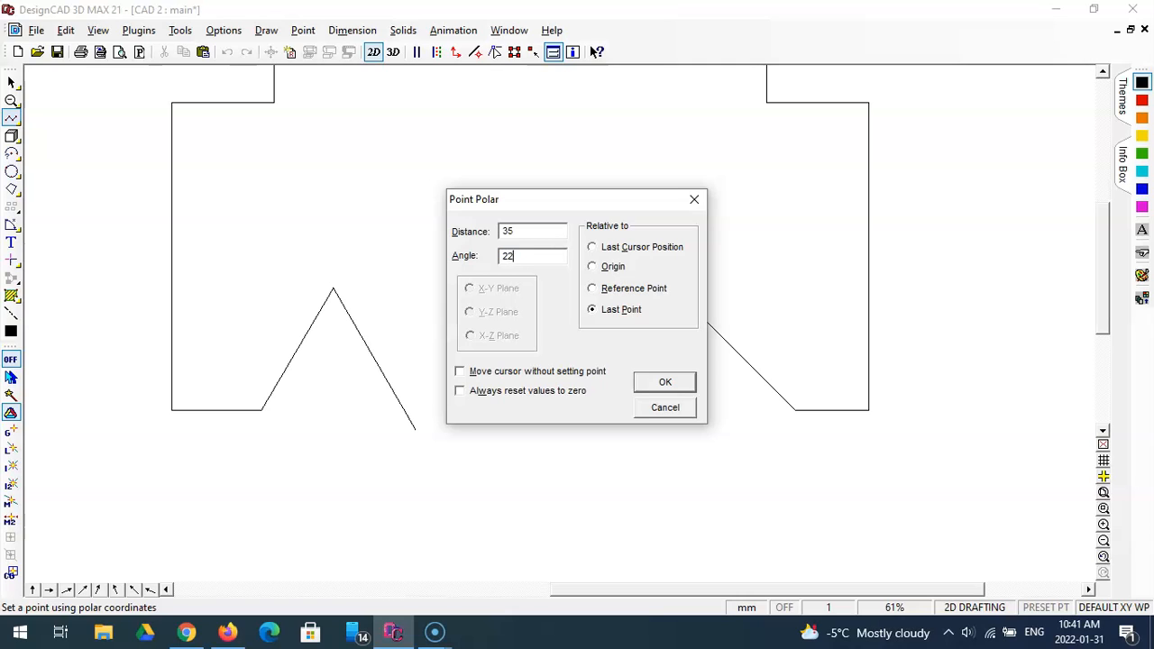
{"action": "key", "text": "Return"}
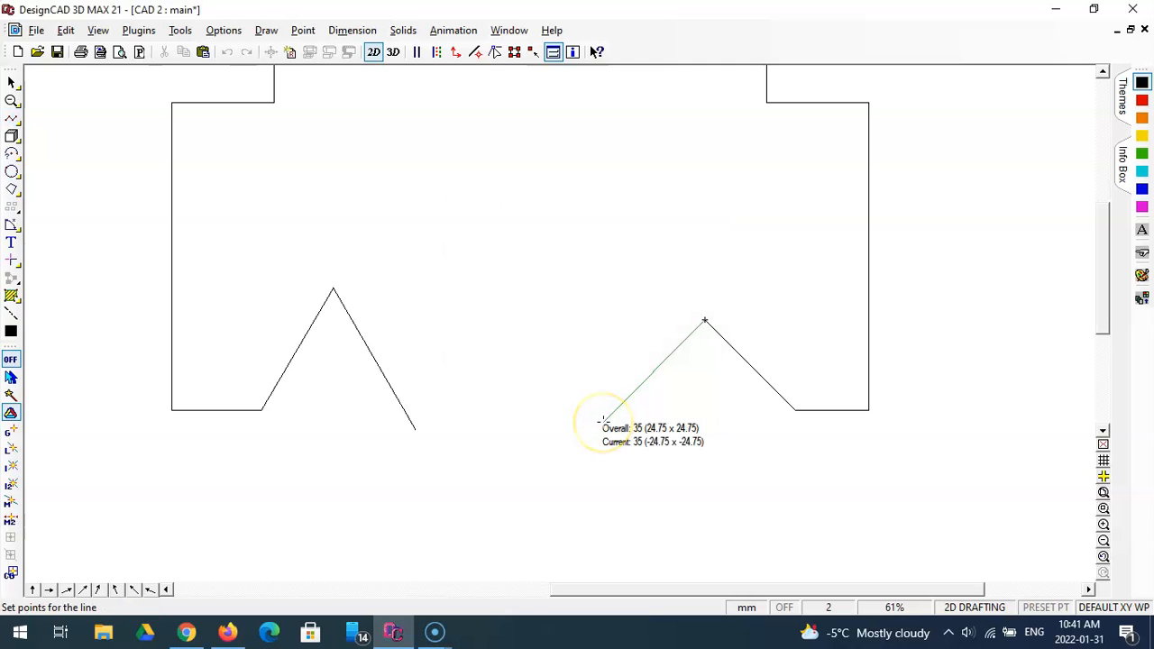
{"action": "key", "text": "Return"}
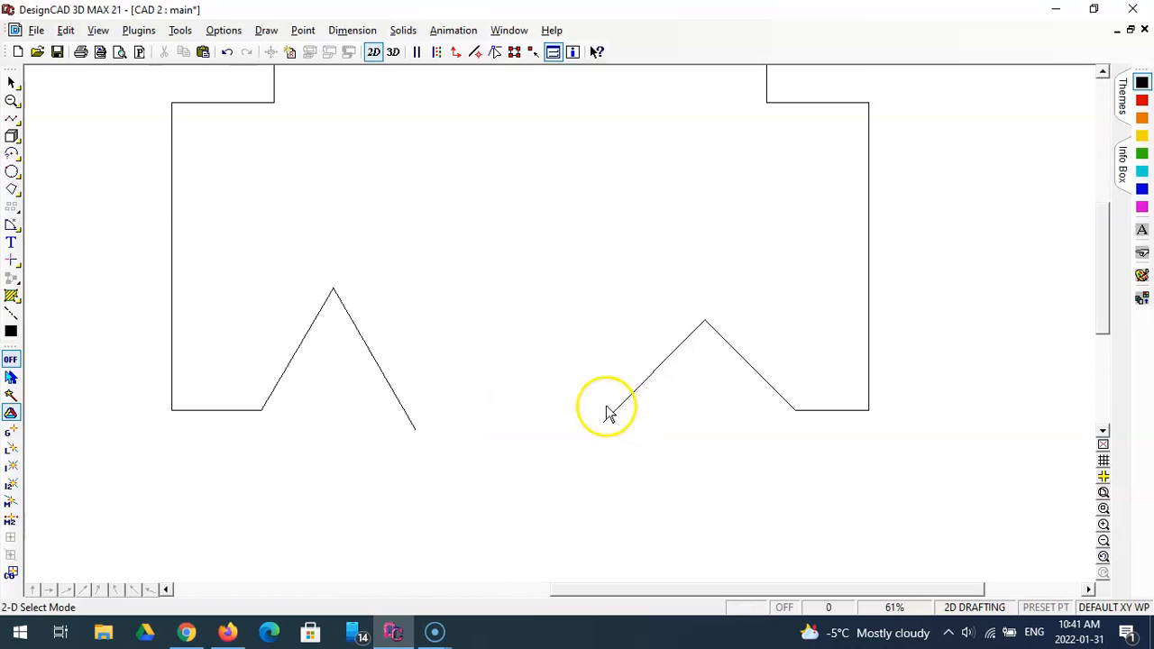
Draw an orthogonal construction line along the plate's bottom from the left notch's outer foot to the right notch's outer foot
{"action": "left_click", "coordinate": [13, 117]}
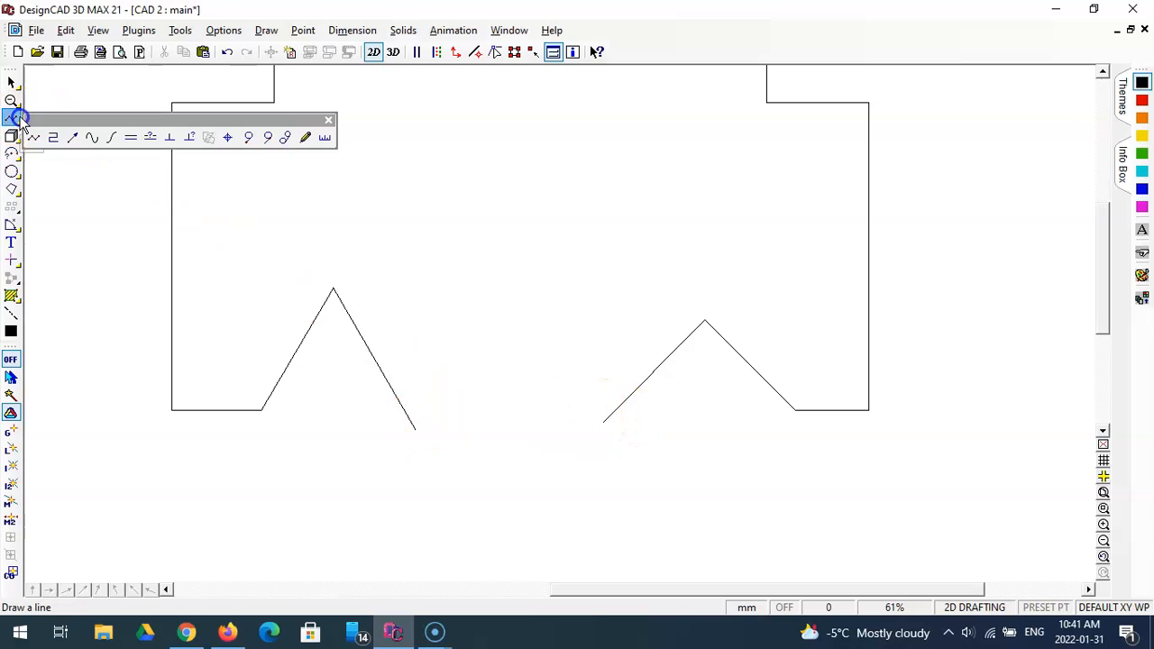
{"action": "left_click", "coordinate": [54, 138]}
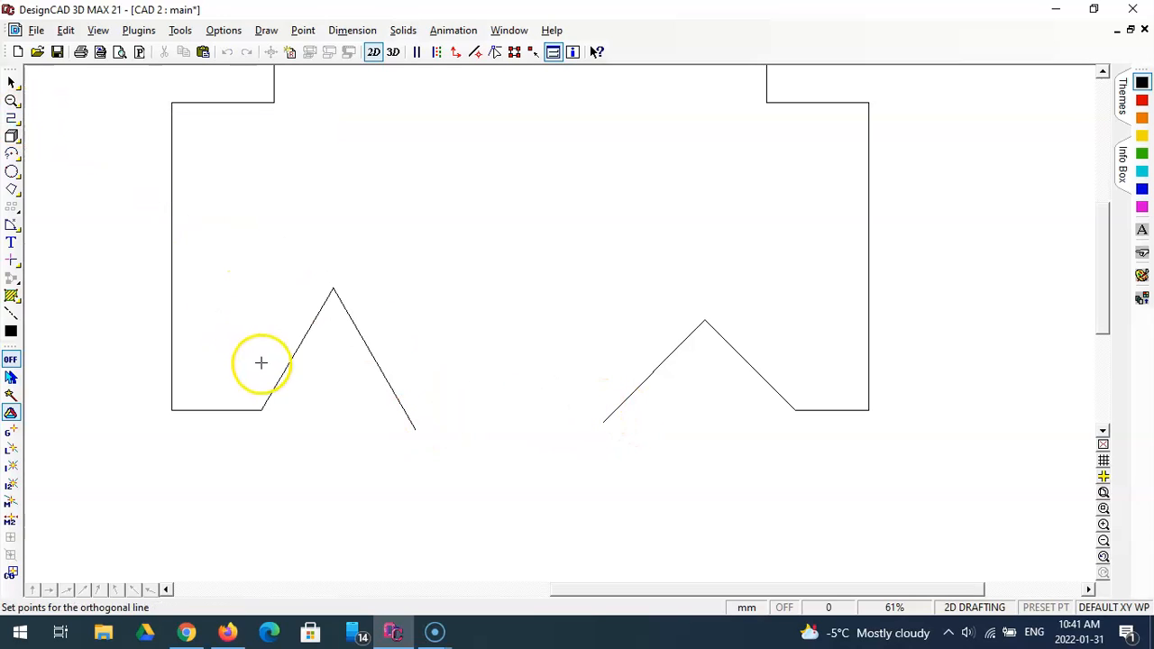
{"action": "left_click", "coordinate": [262, 410]}
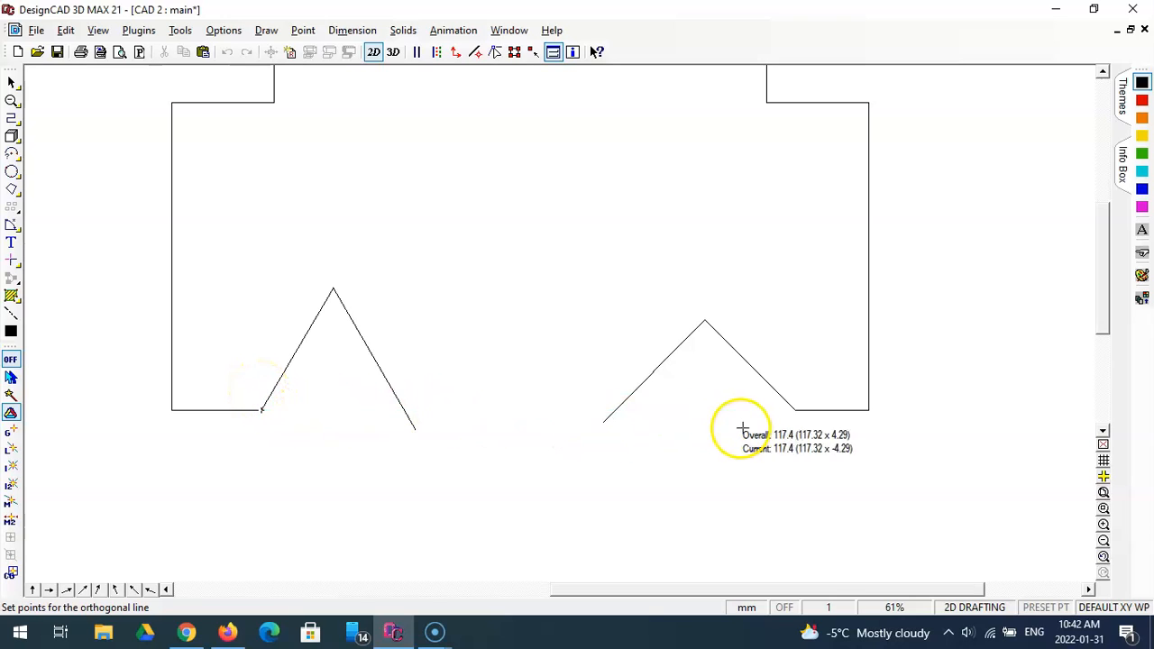
{"action": "left_click", "coordinate": [794, 410]}
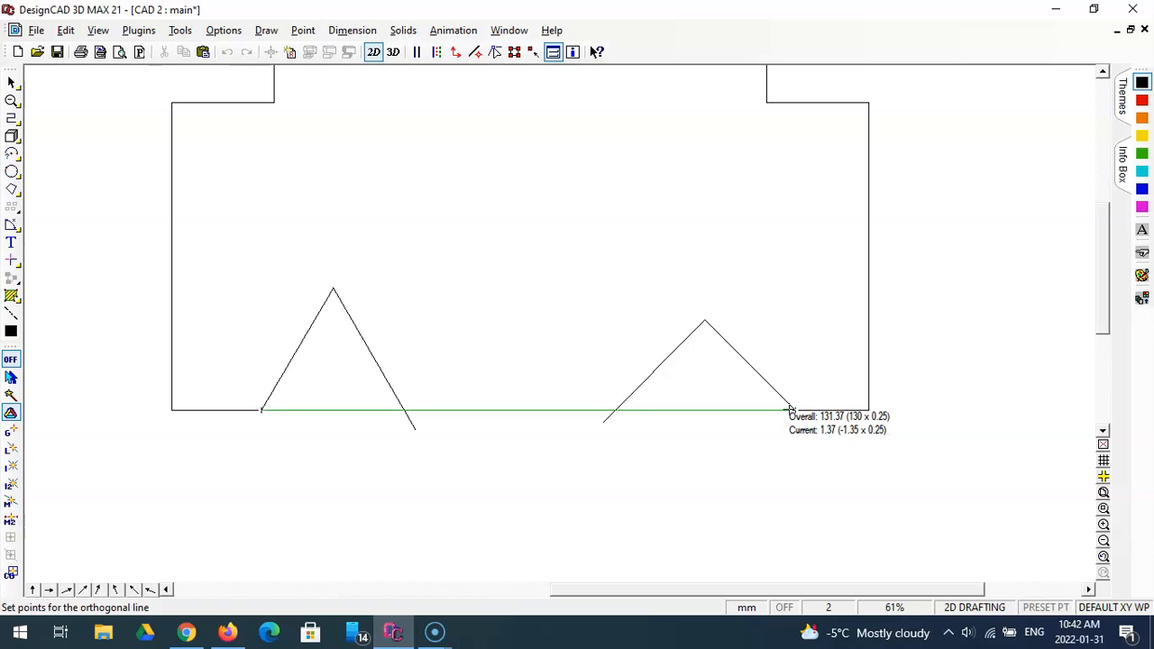
{"action": "key", "text": "Return"}
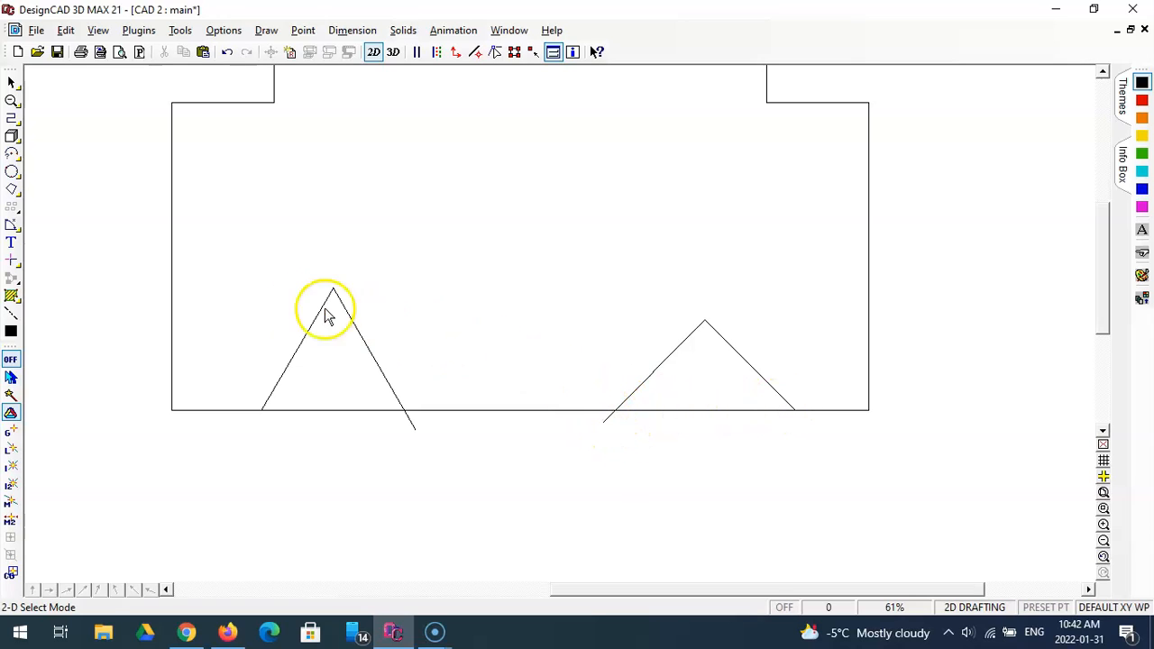
Trim the overhanging ends of both notches' inner sides at the bottom construction line, with Trim Shorter End on
{"action": "left_click", "coordinate": [13, 257]}
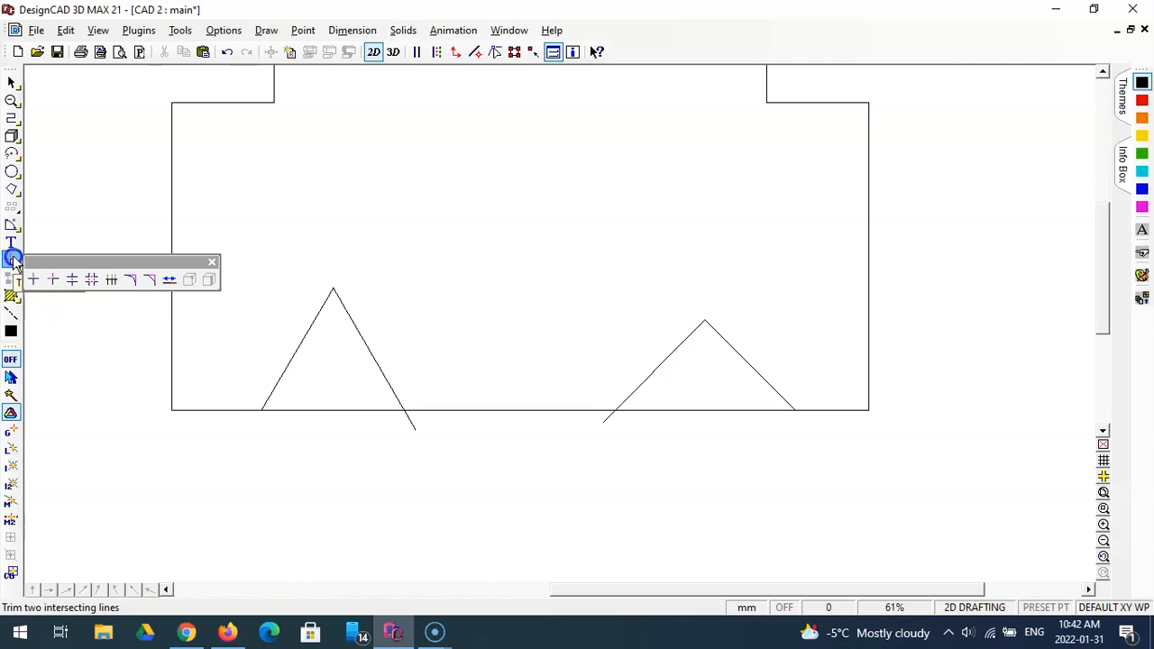
{"action": "left_click", "coordinate": [31, 280]}
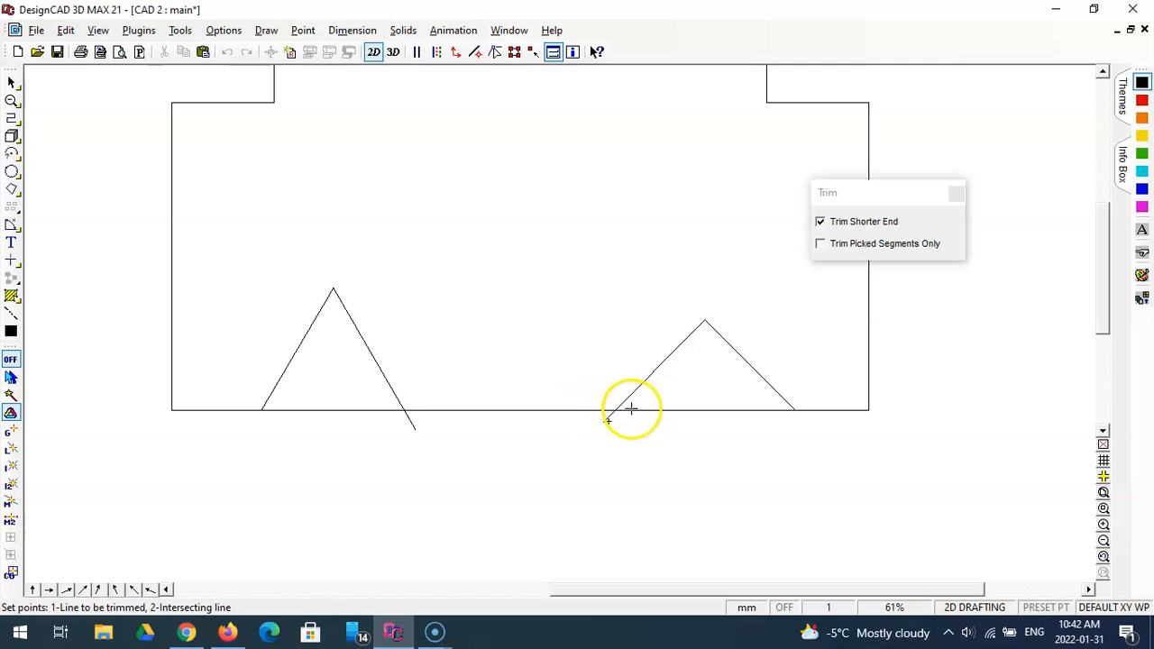
{"action": "left_click", "coordinate": [582, 410]}
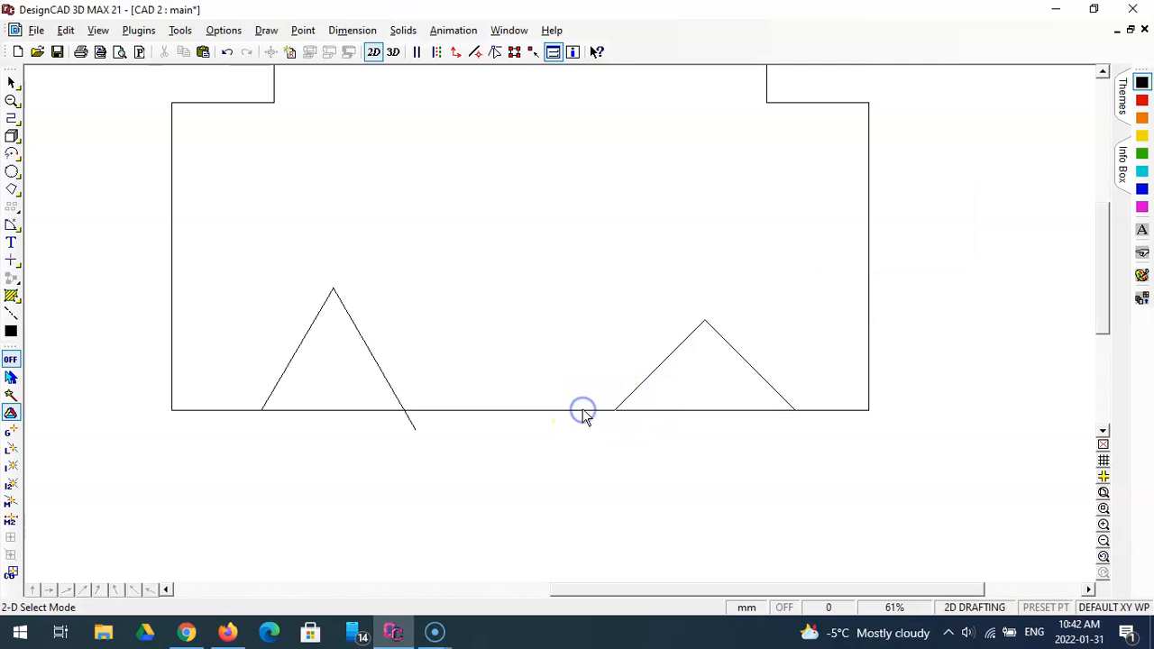
{"action": "left_click", "coordinate": [11, 261]}
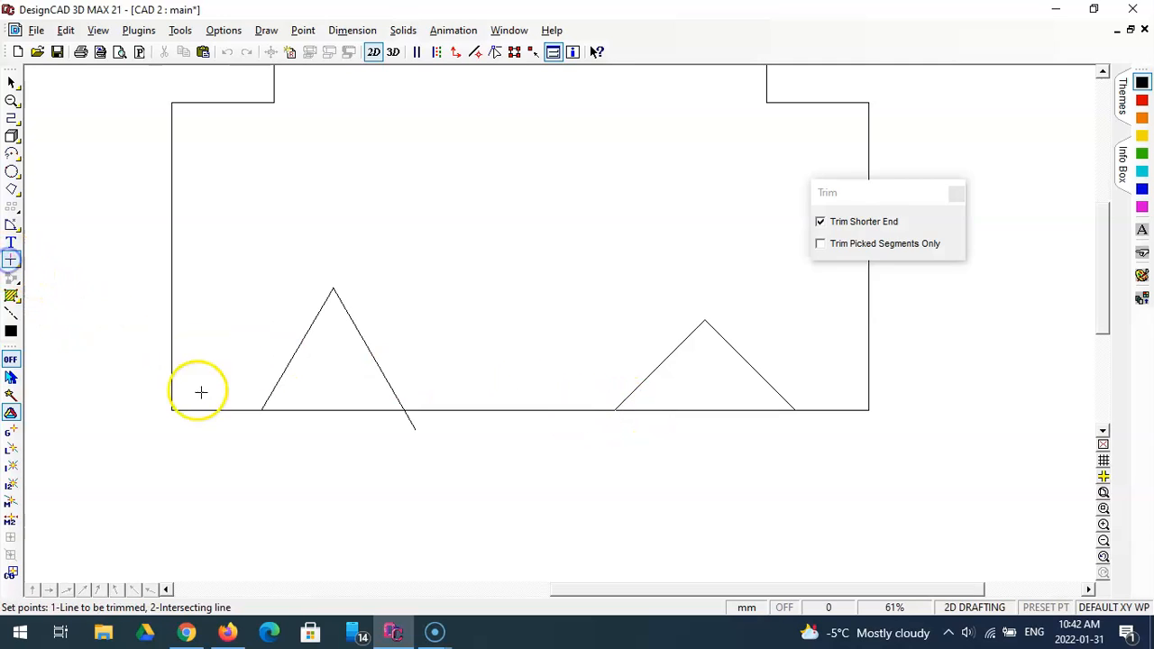
{"action": "left_click", "coordinate": [416, 428]}
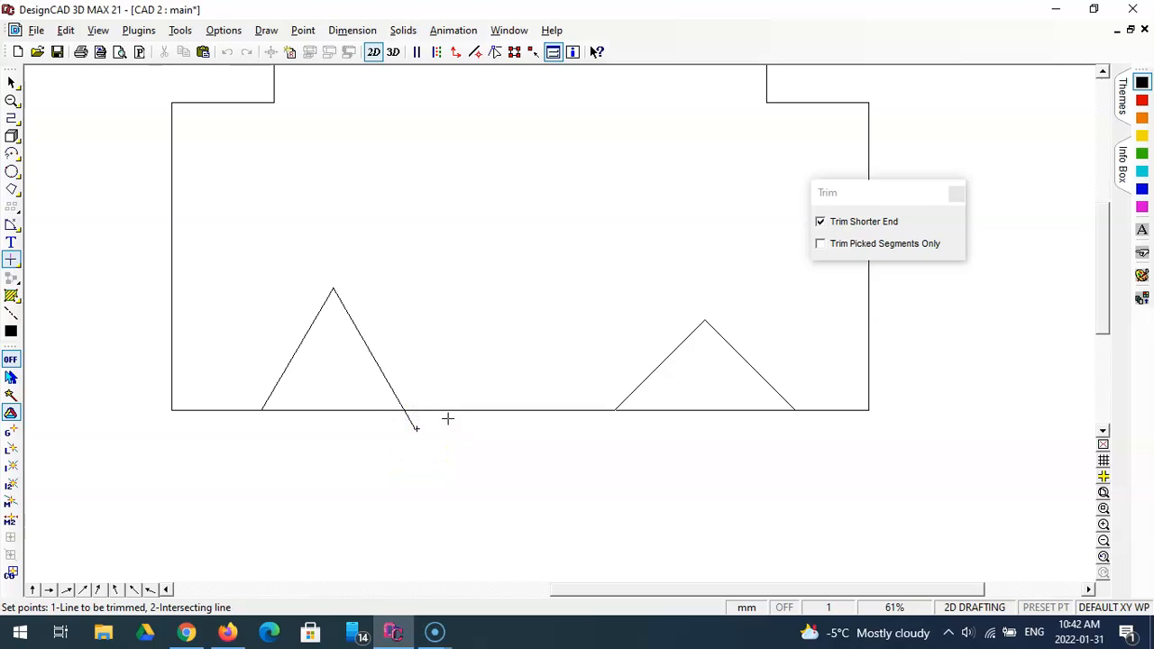
{"action": "left_click", "coordinate": [448, 410]}
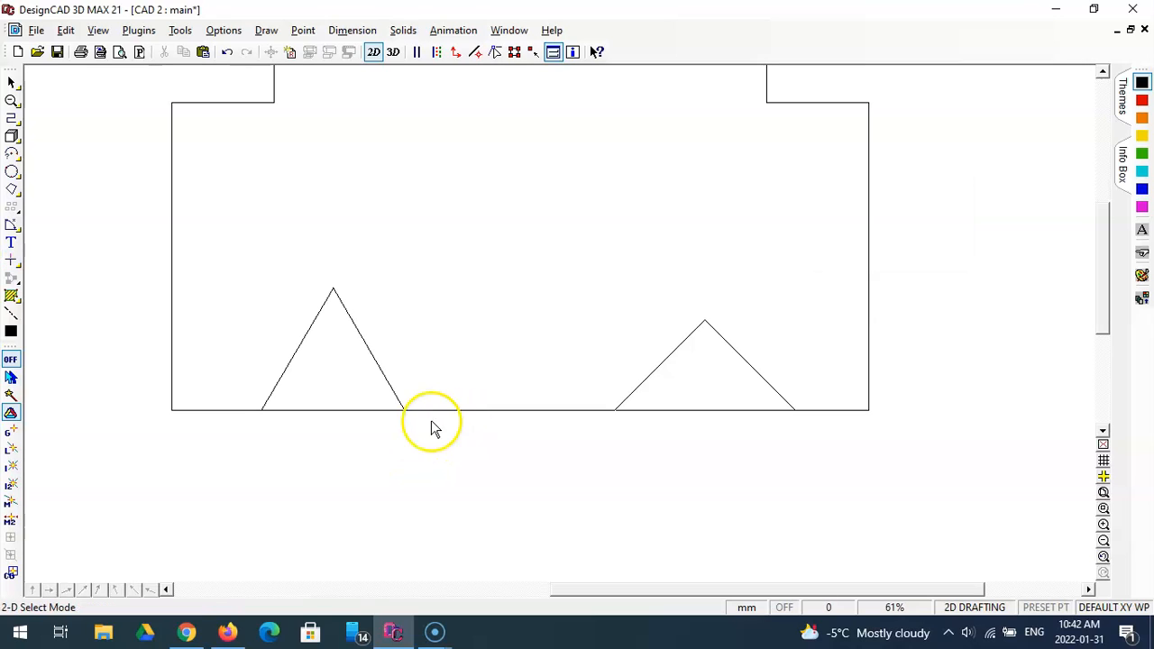
Delete the construction line running across the openings of both notches
{"action": "left_click", "coordinate": [456, 411]}
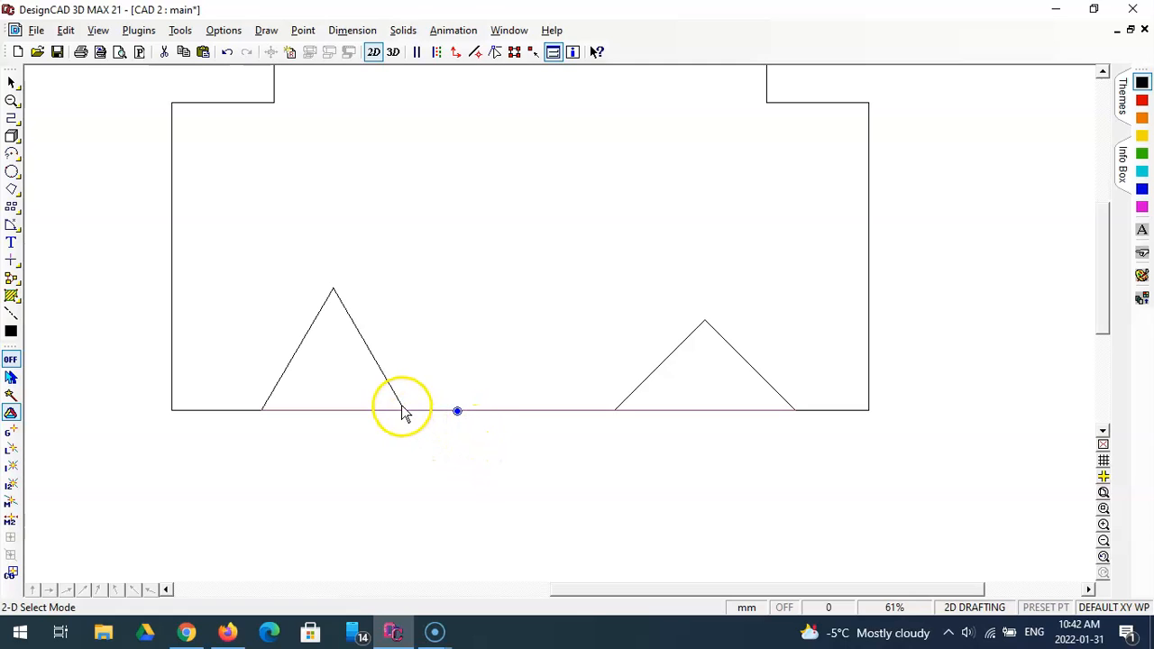
{"action": "left_click", "coordinate": [491, 414]}
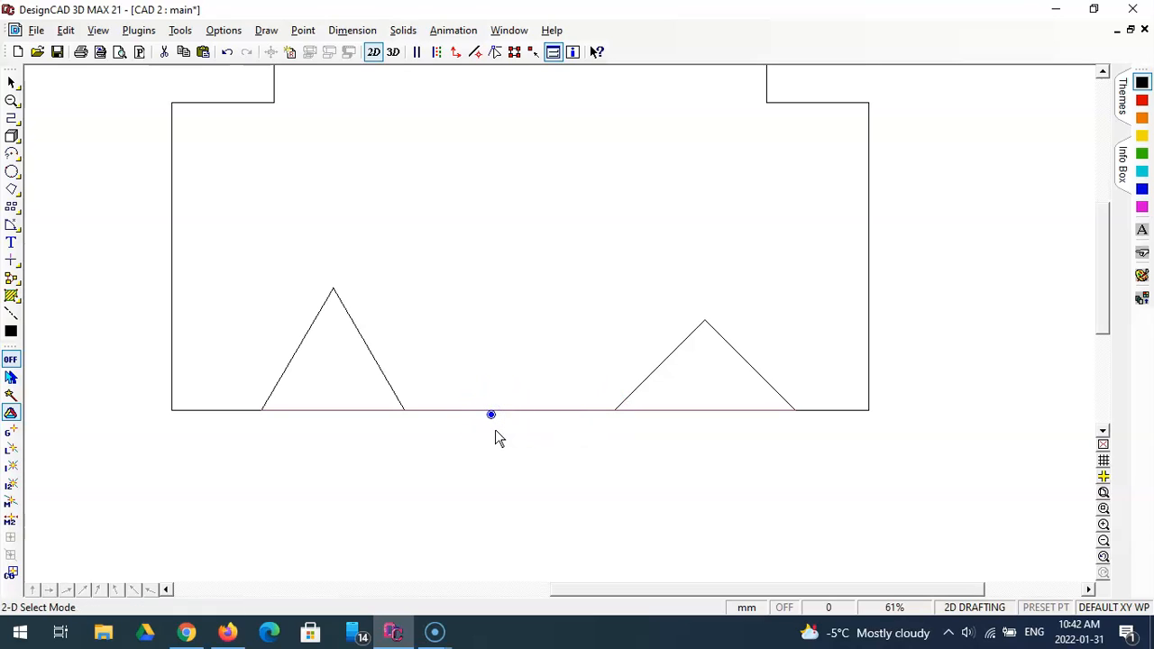
{"action": "key", "text": "Delete"}
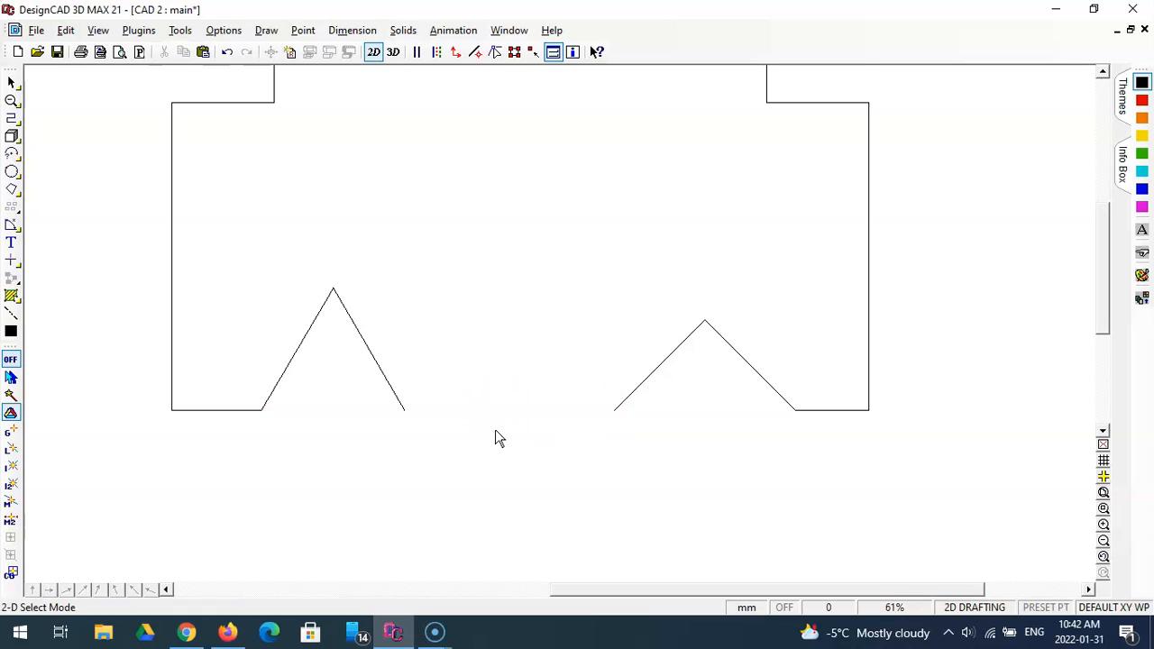
Draw an orthogonal line joining the inner feet of the two notches along the plate's bottom edge, and save the drawing
{"action": "left_click", "coordinate": [11, 118]}
{"action": "left_click", "coordinate": [403, 410]}
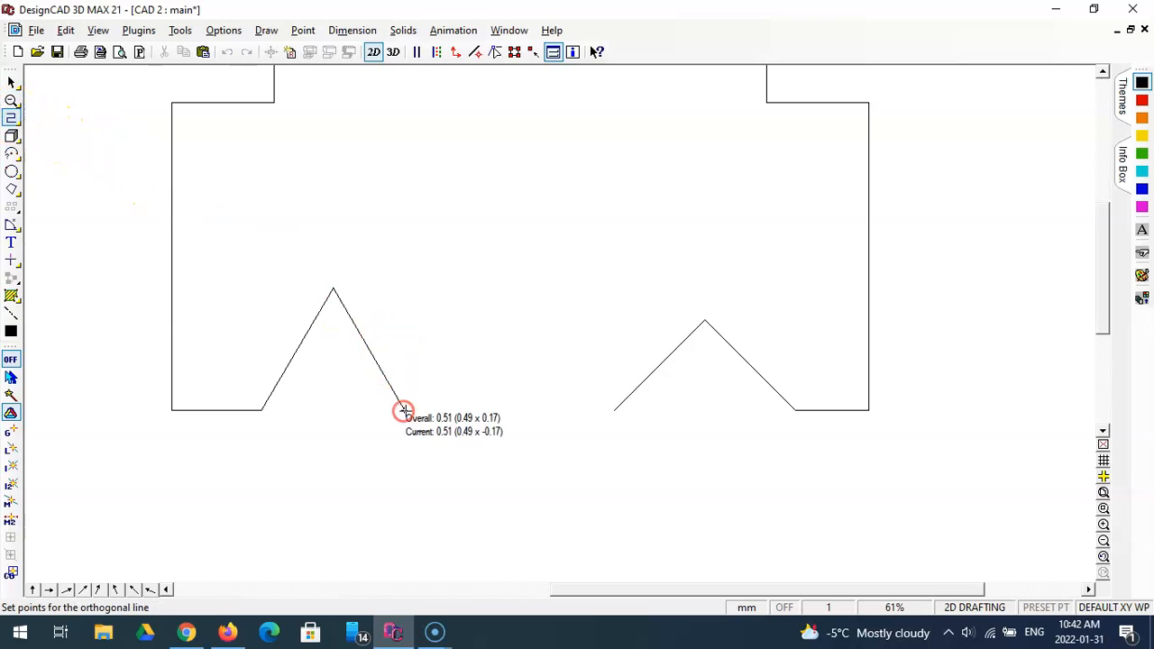
{"action": "left_click", "coordinate": [614, 410]}
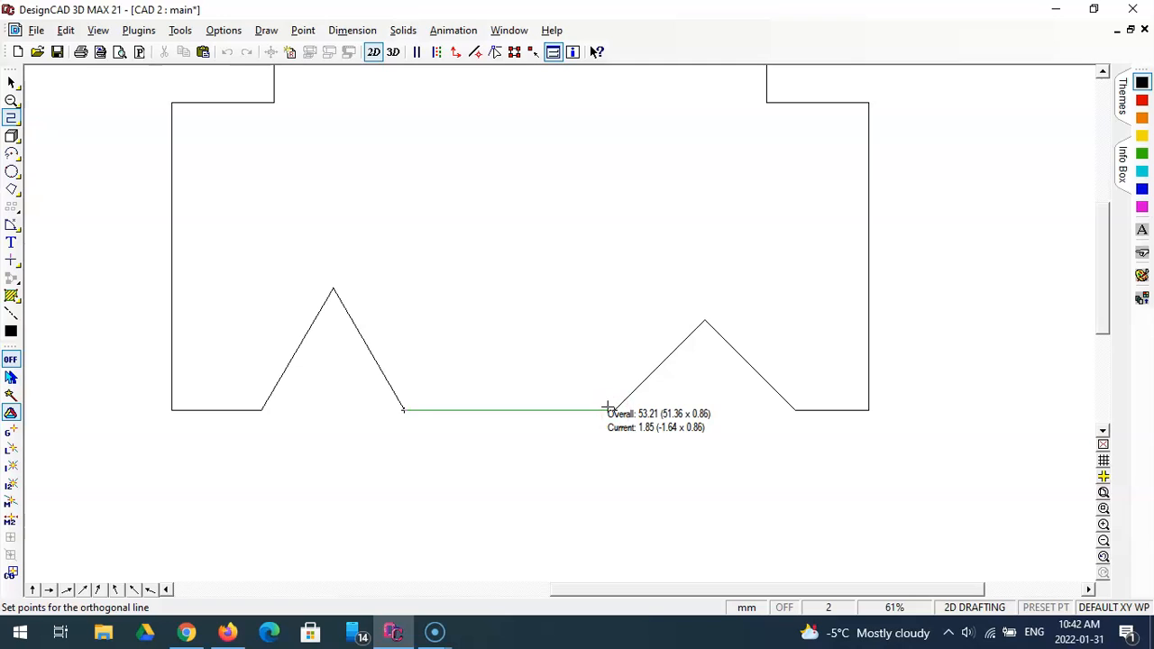
{"action": "key", "text": "Return"}
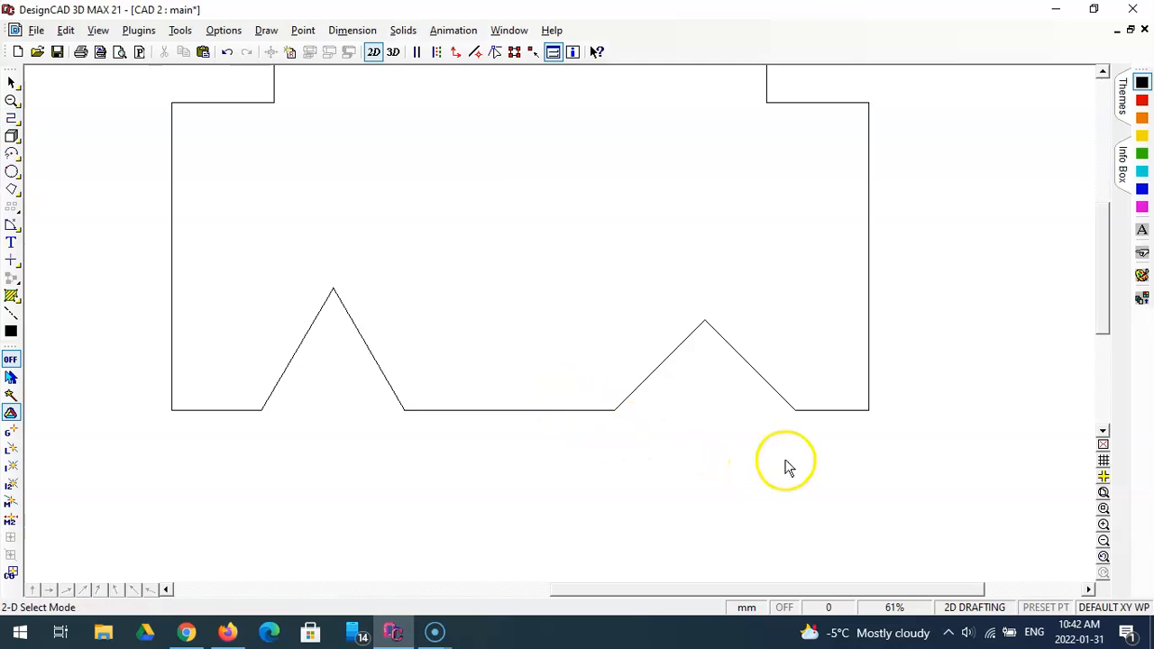
{"action": "left_click", "coordinate": [1104, 494]}
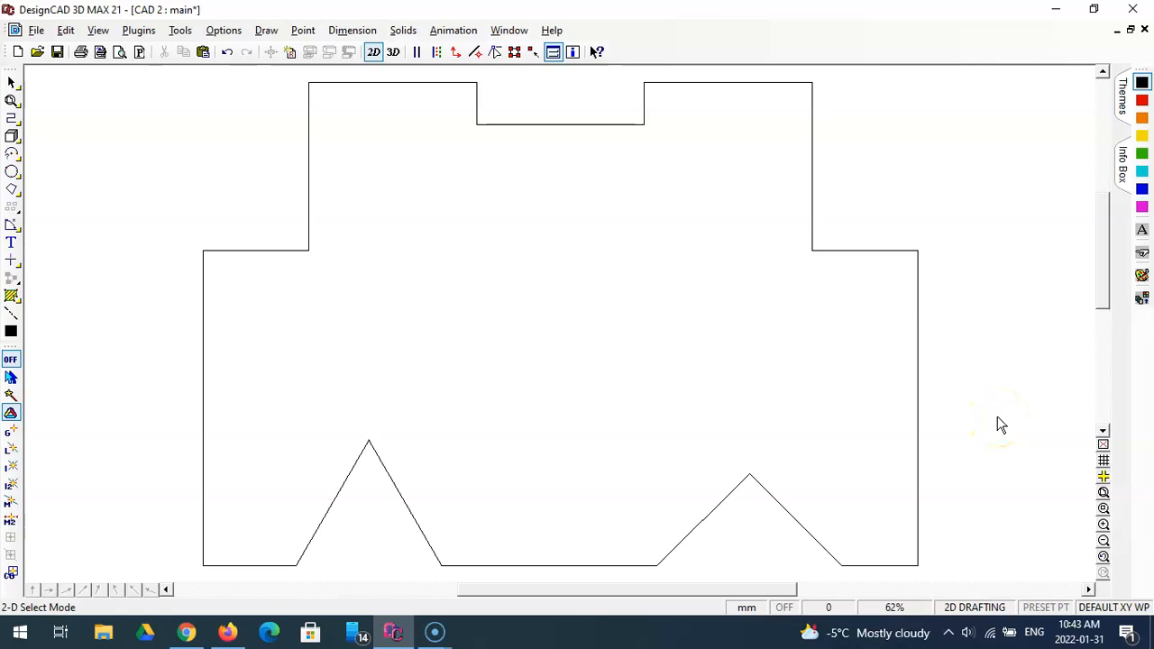
{"action": "left_click", "coordinate": [56, 51]}
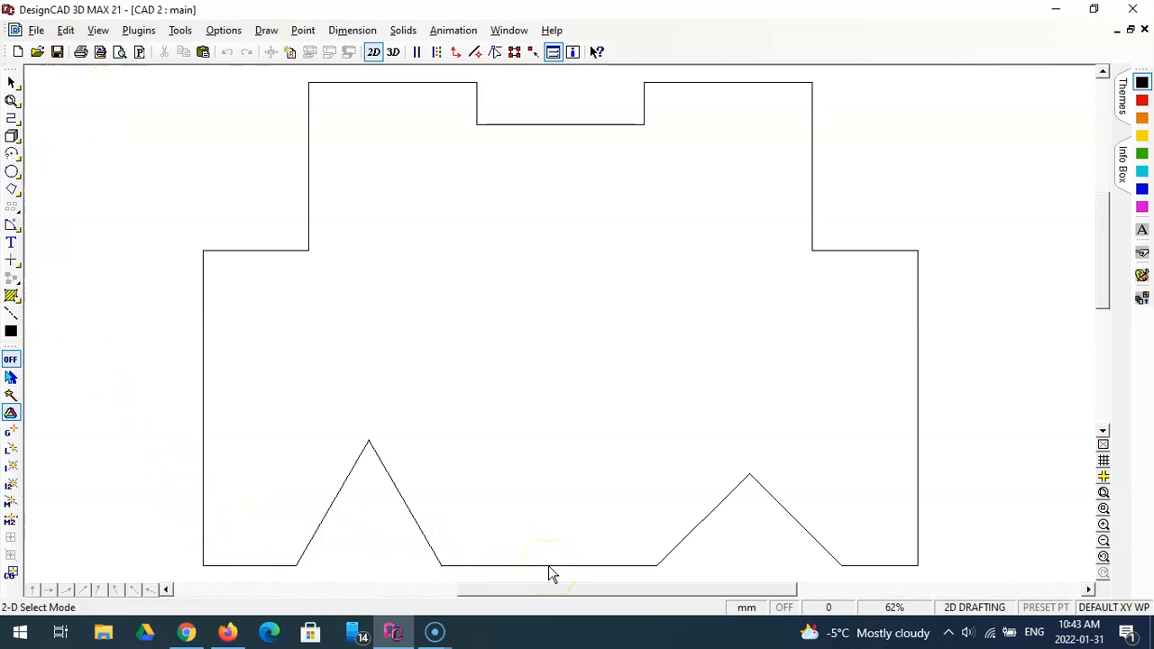
Draw an orthogonal construction line from the plate's bottom-left corner, 85 mm to the right along the base and 57 mm straight up
{"action": "left_click", "coordinate": [12, 117]}
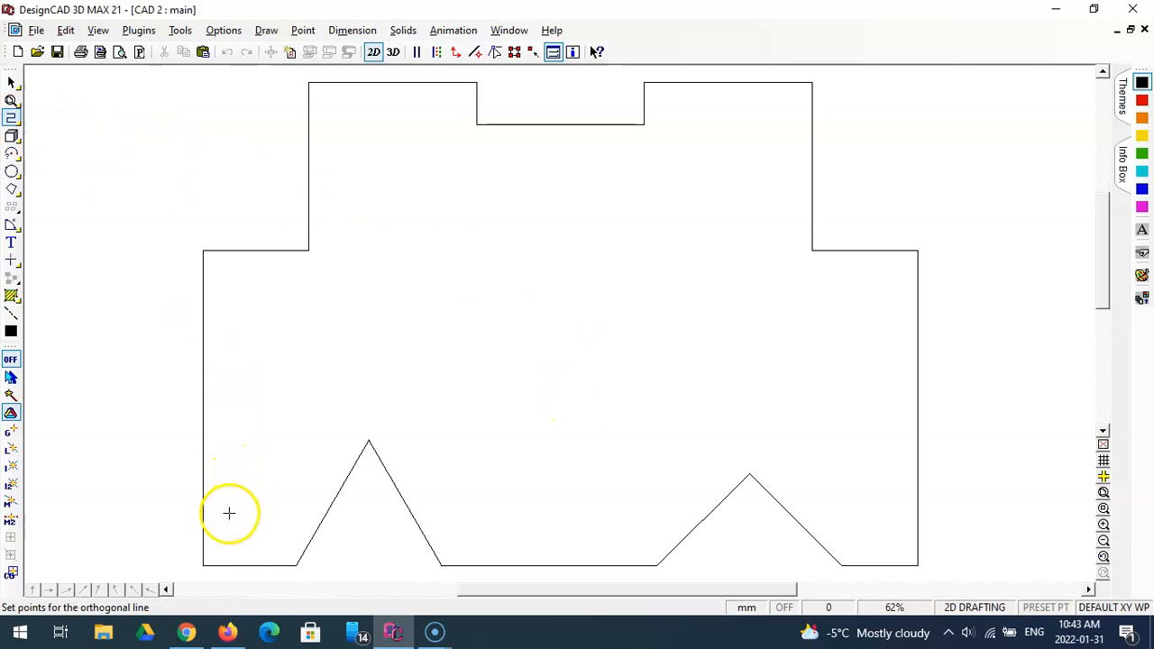
{"action": "left_click", "coordinate": [203, 565]}
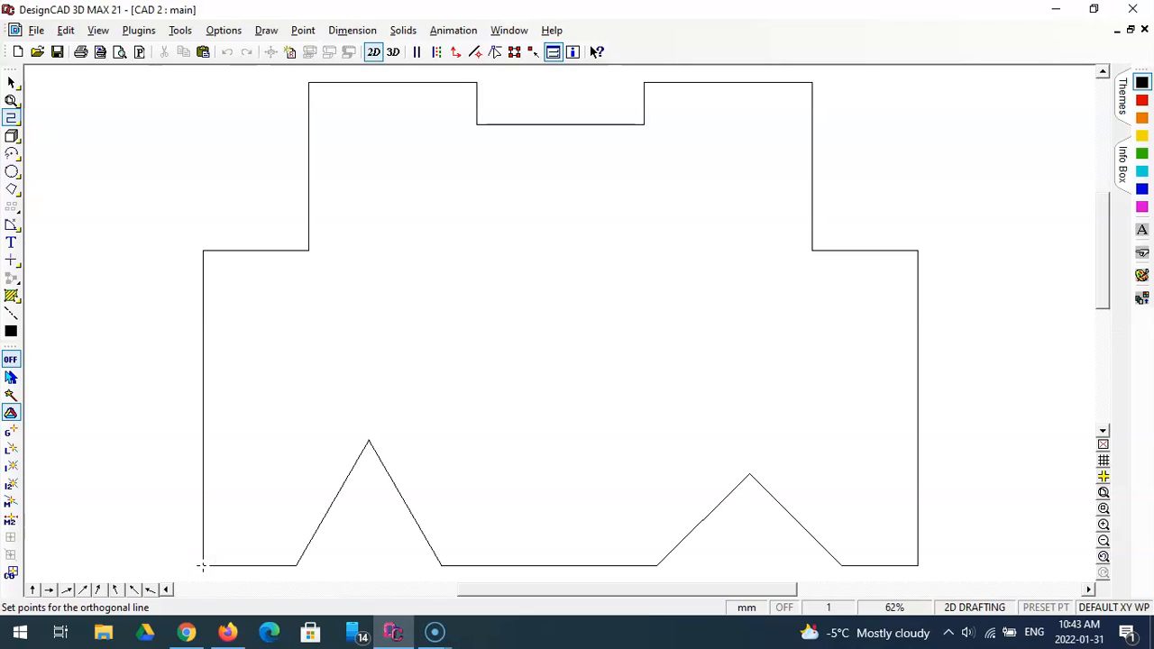
{"action": "key", "text": "apostrophe"}
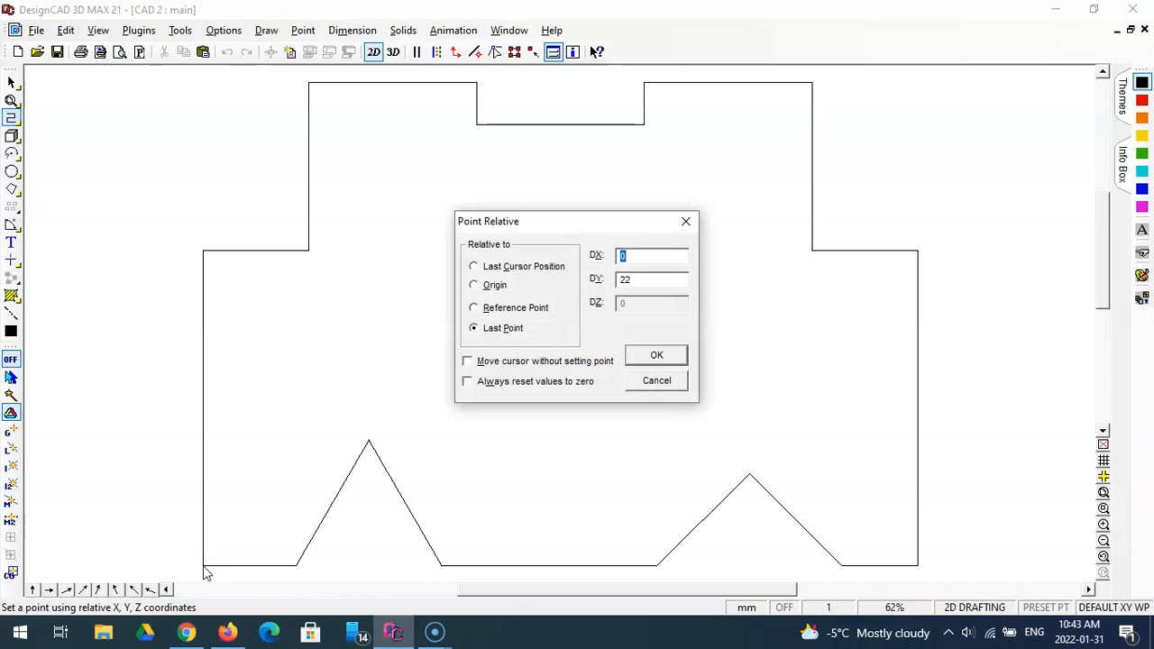
{"action": "type", "text": "850"}
{"action": "key", "text": "Return"}
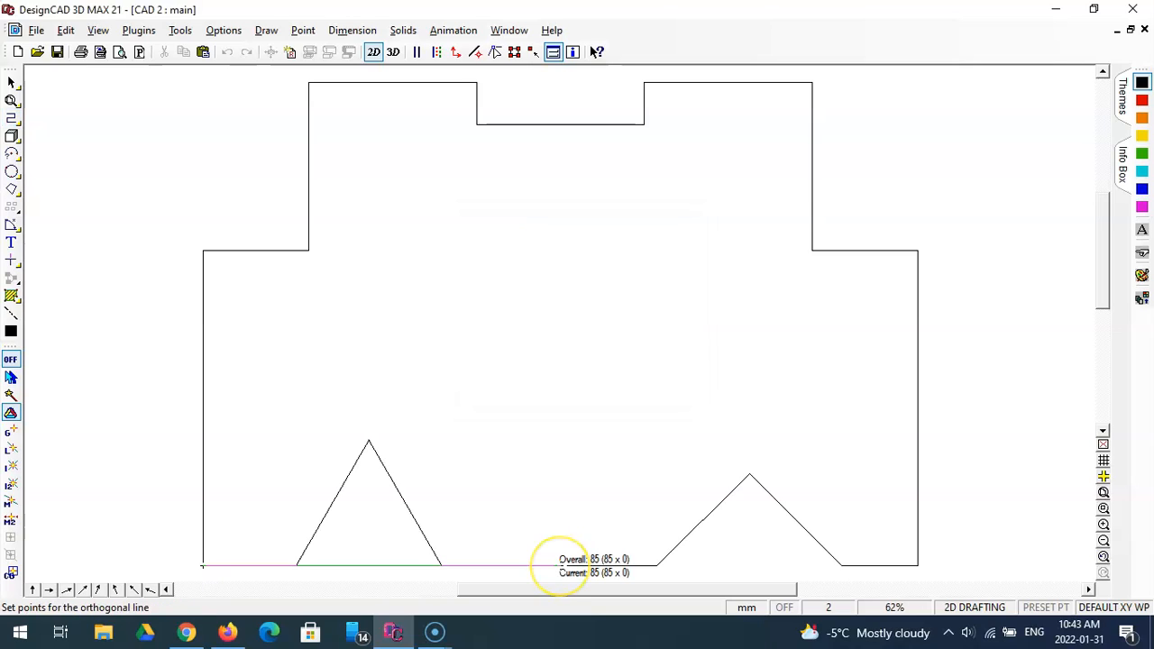
{"action": "key", "text": "apostrophe"}
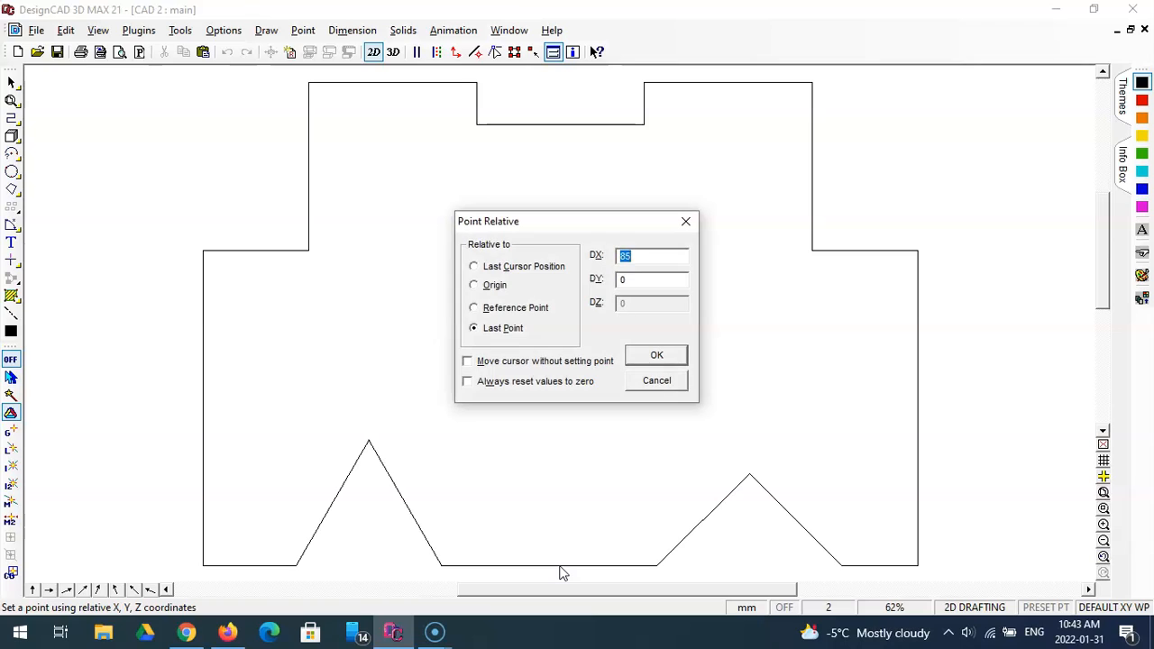
{"action": "type", "text": "0"}
{"action": "type", "text": "57"}
{"action": "key", "text": "Return"}
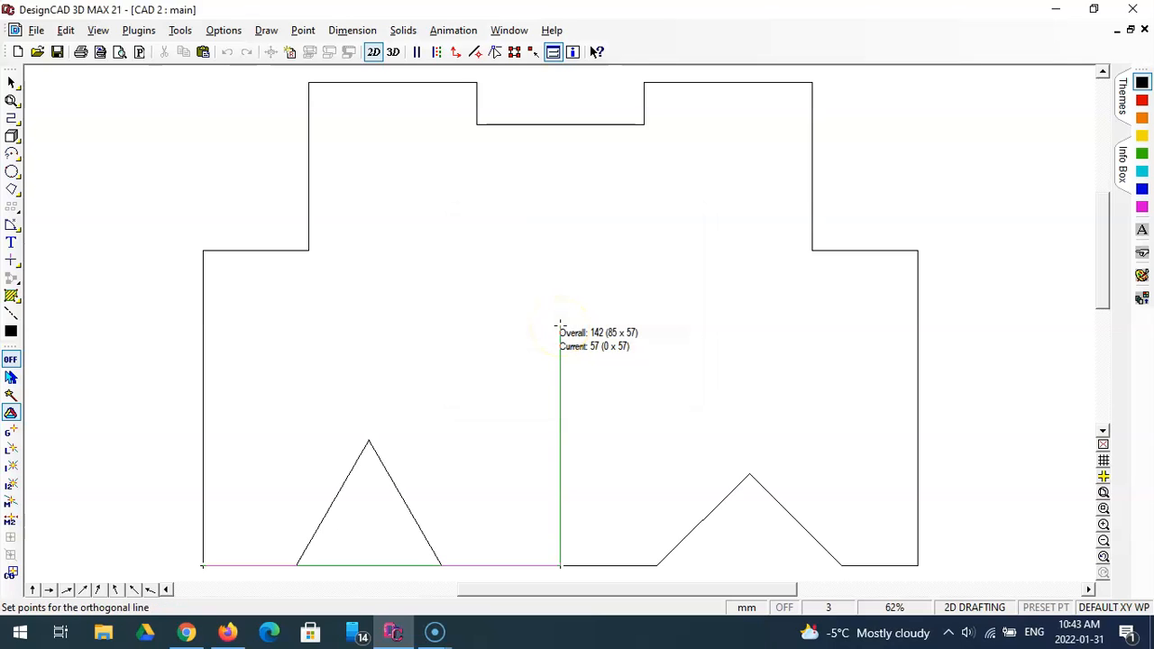
{"action": "right_click", "coordinate": [559, 324]}
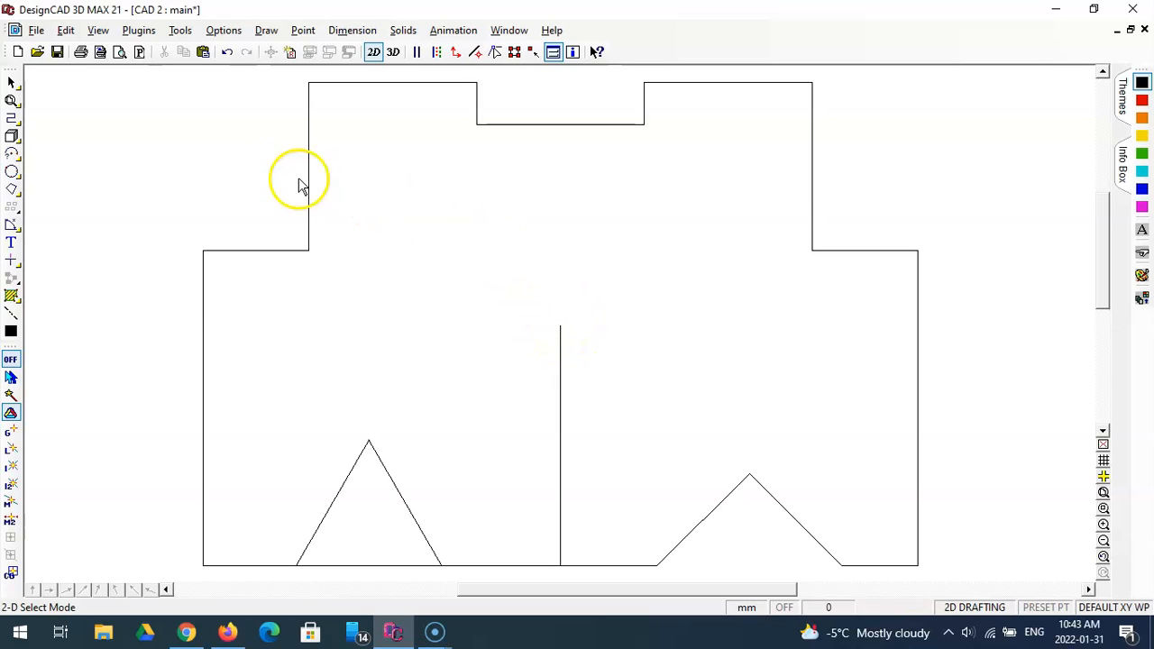
Draw a circle of radius 15 mm centred on the construction line's upper end, and delete the construction line
{"action": "left_click", "coordinate": [10, 176]}
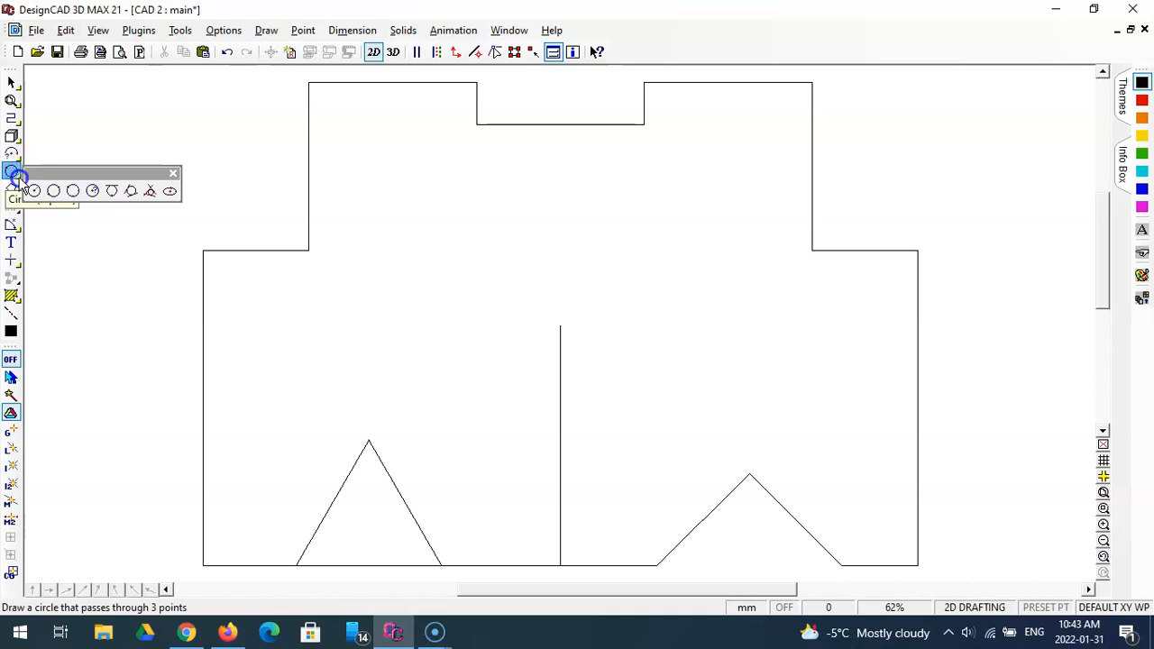
{"action": "left_click", "coordinate": [56, 193]}
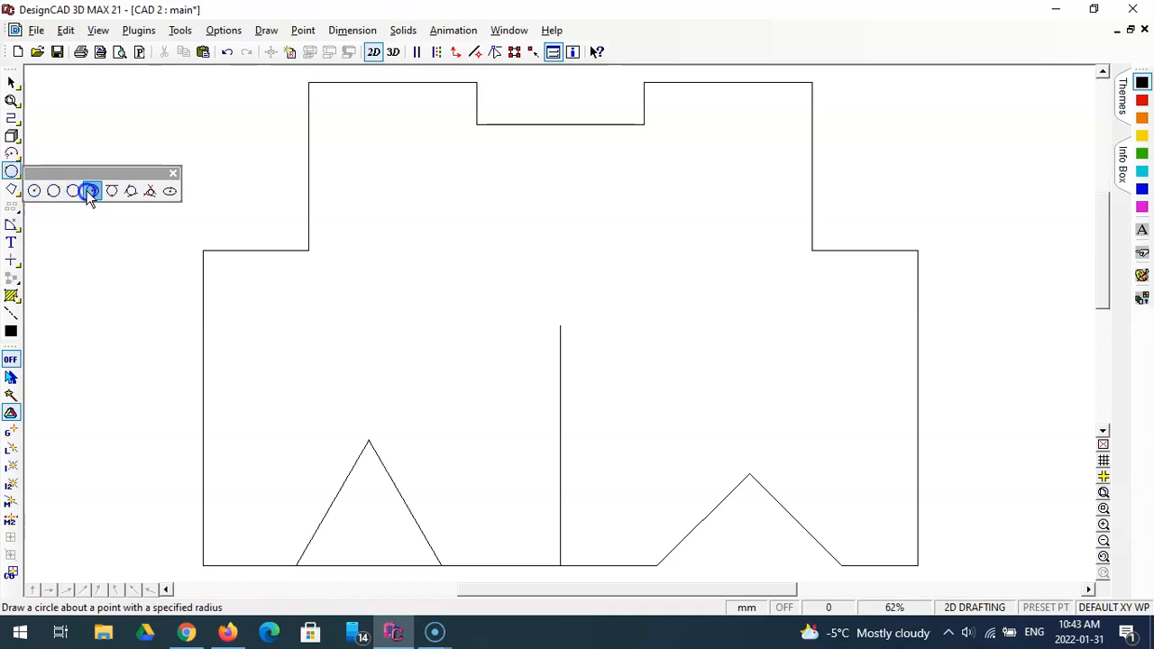
{"action": "left_click", "coordinate": [91, 193]}
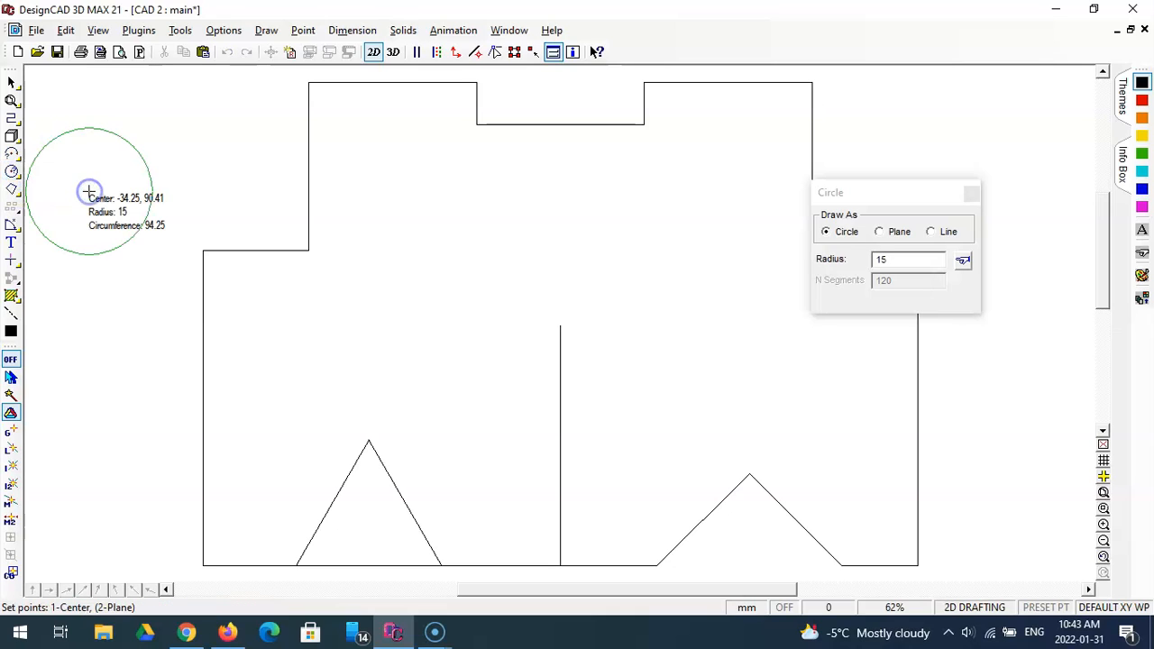
{"action": "left_click_drag", "start_coordinate": [896, 261], "coordinate": [864, 262]}
{"action": "type", "text": "15"}
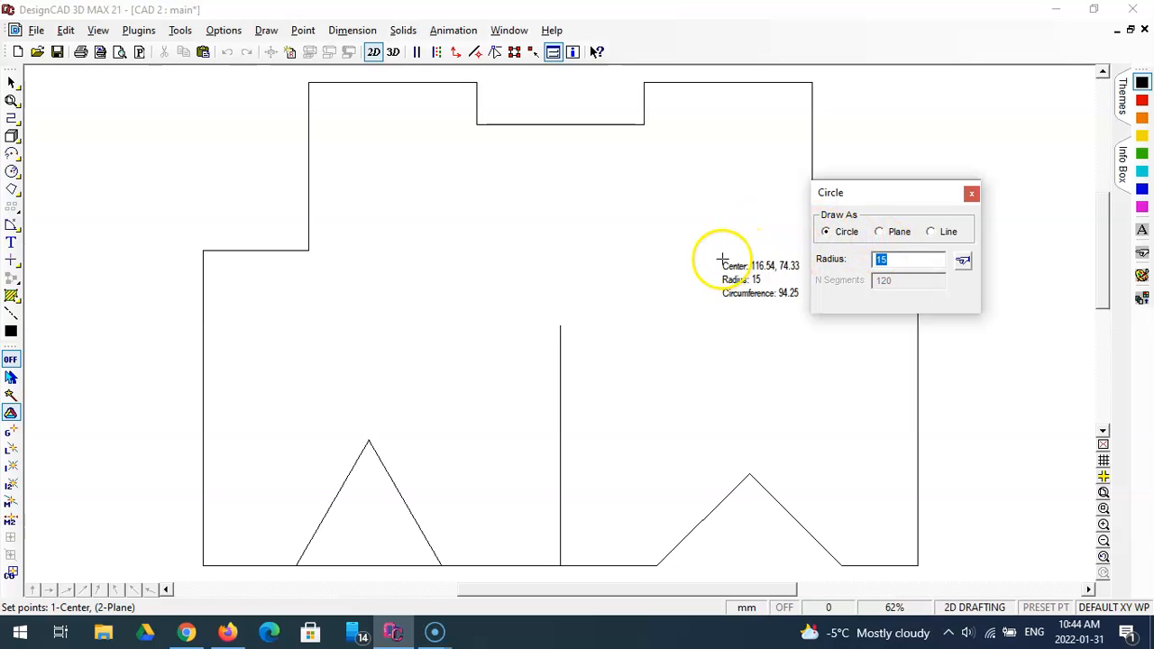
{"action": "left_click", "coordinate": [566, 329]}
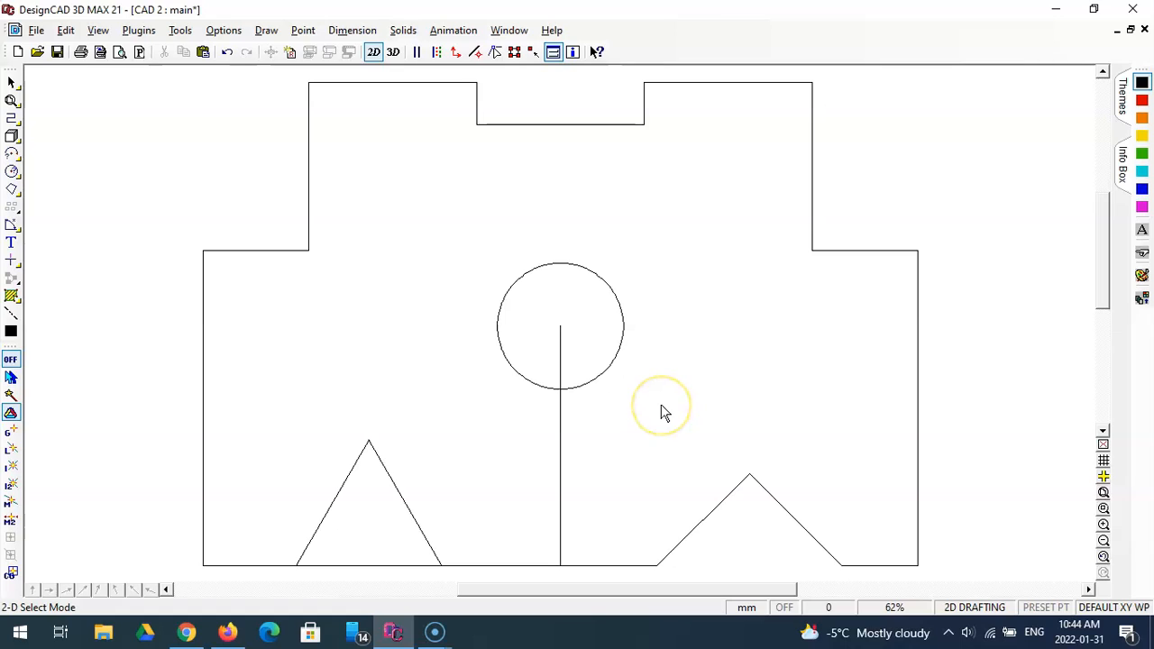
{"action": "left_click", "coordinate": [561, 434]}
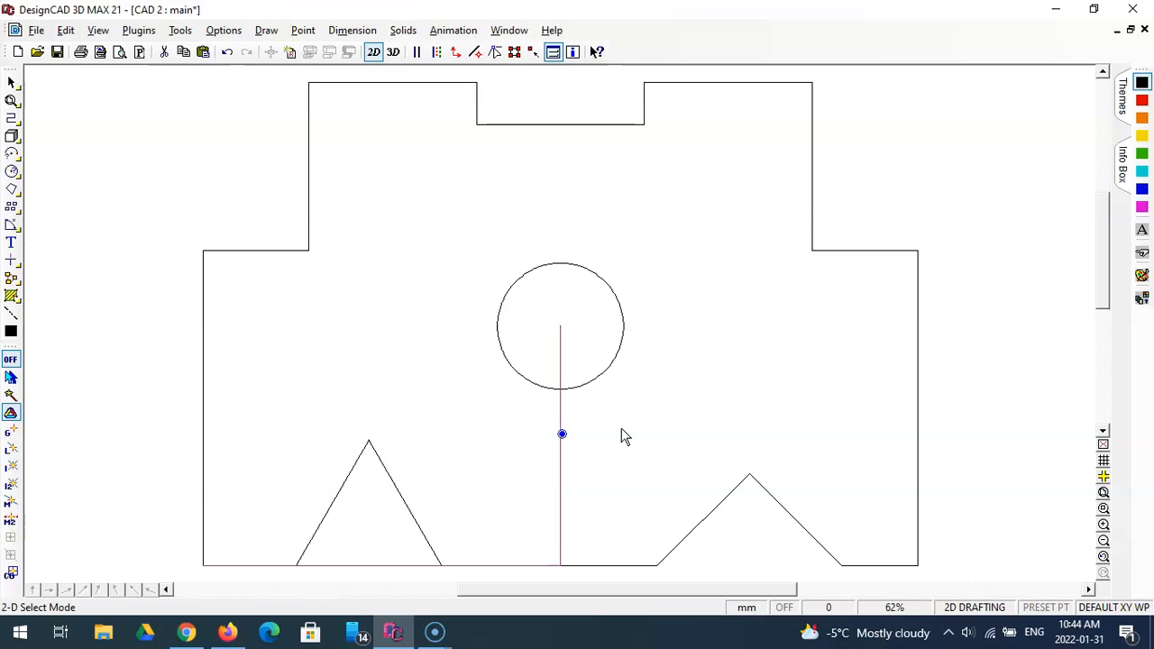
{"action": "key", "text": "Delete"}
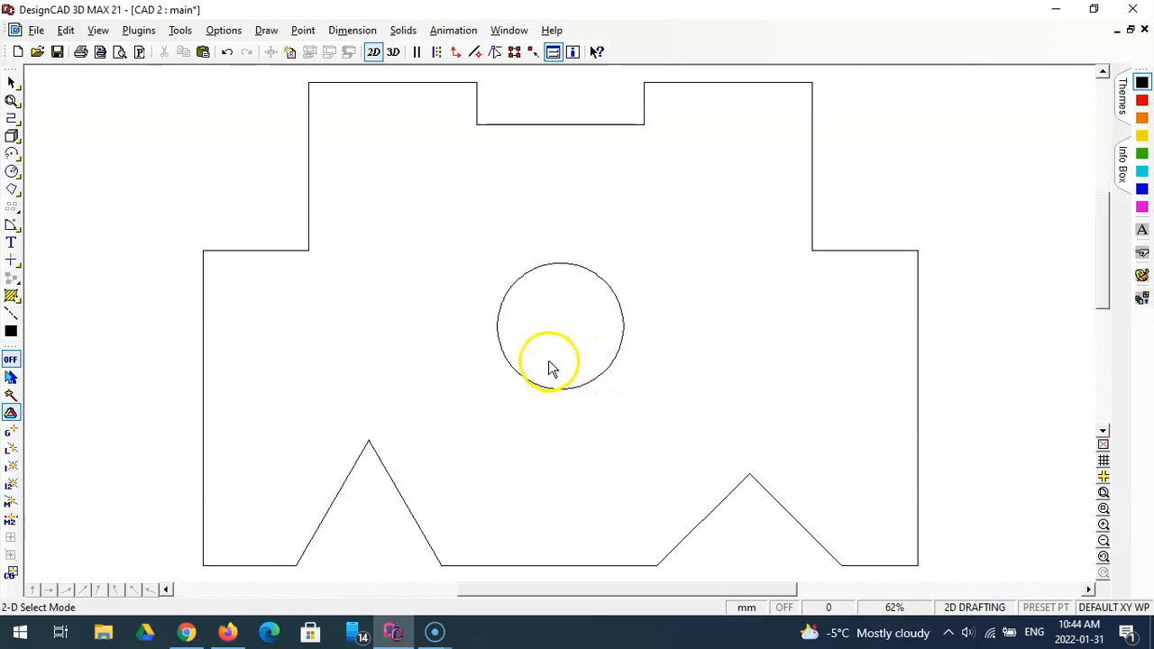
Set the text size to 3 for the drawing notes without placing any text
{"action": "left_click", "coordinate": [12, 245]}
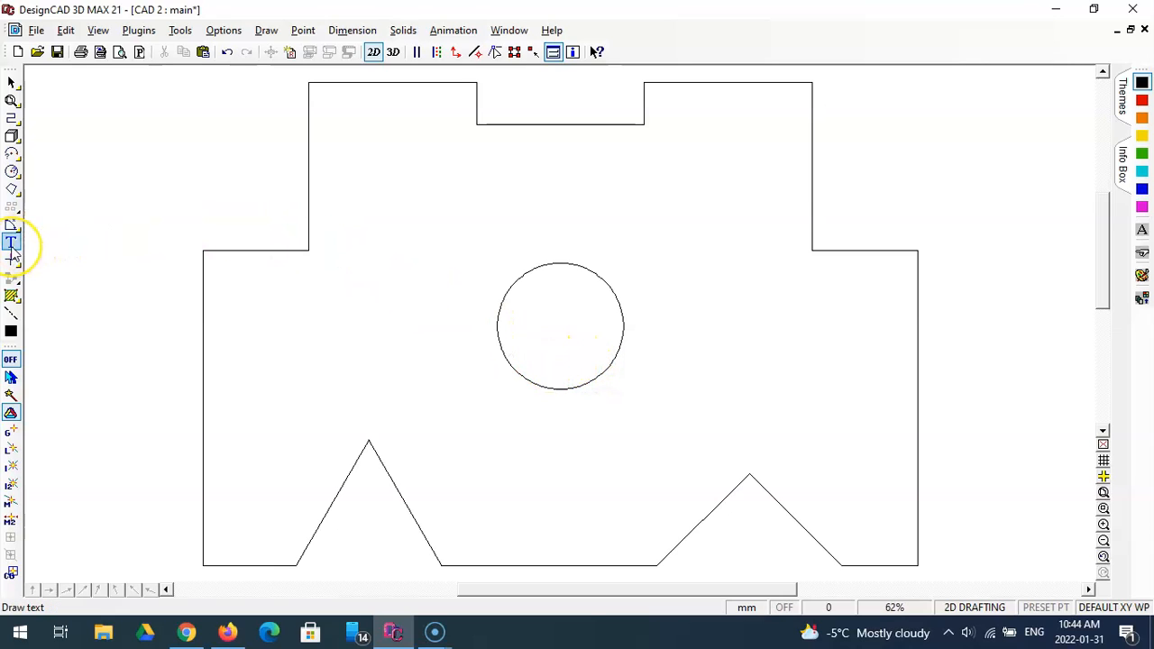
{"action": "left_click", "coordinate": [11, 245]}
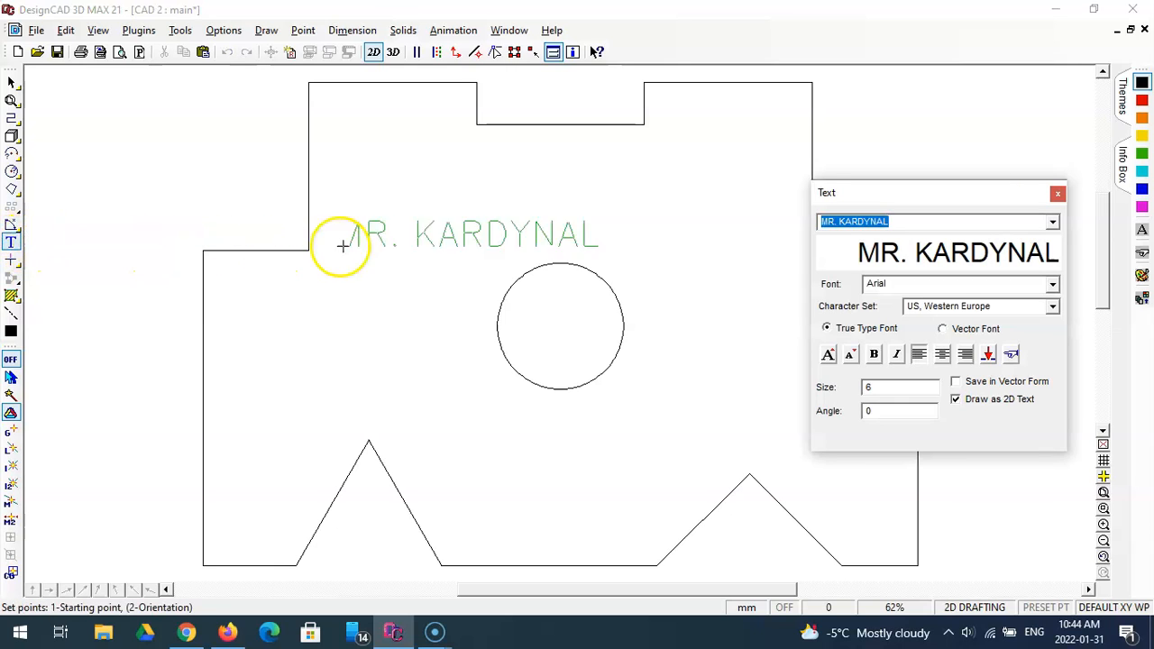
{"action": "double_click", "coordinate": [870, 387]}
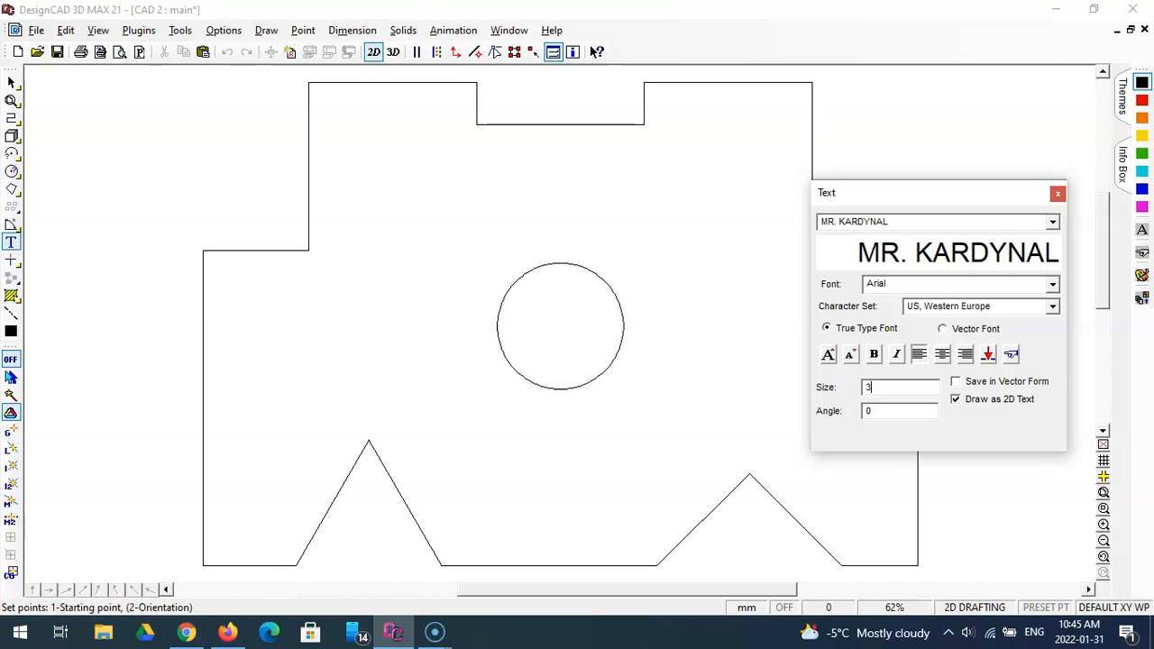
{"action": "left_click_drag", "start_coordinate": [914, 221], "coordinate": [804, 219]}
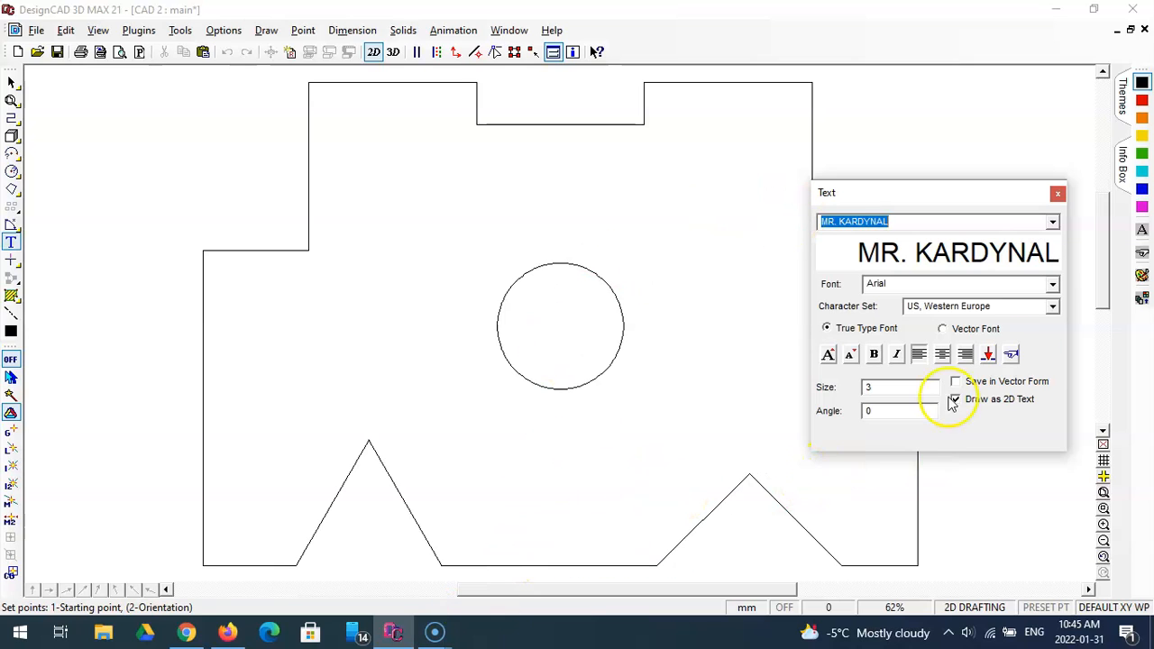
{"action": "left_click", "coordinate": [1057, 193]}
Check the wording of the two notes inside the plate in the CAD 2A drawing, and return to CAD 2
{"action": "left_click", "coordinate": [1118, 29]}
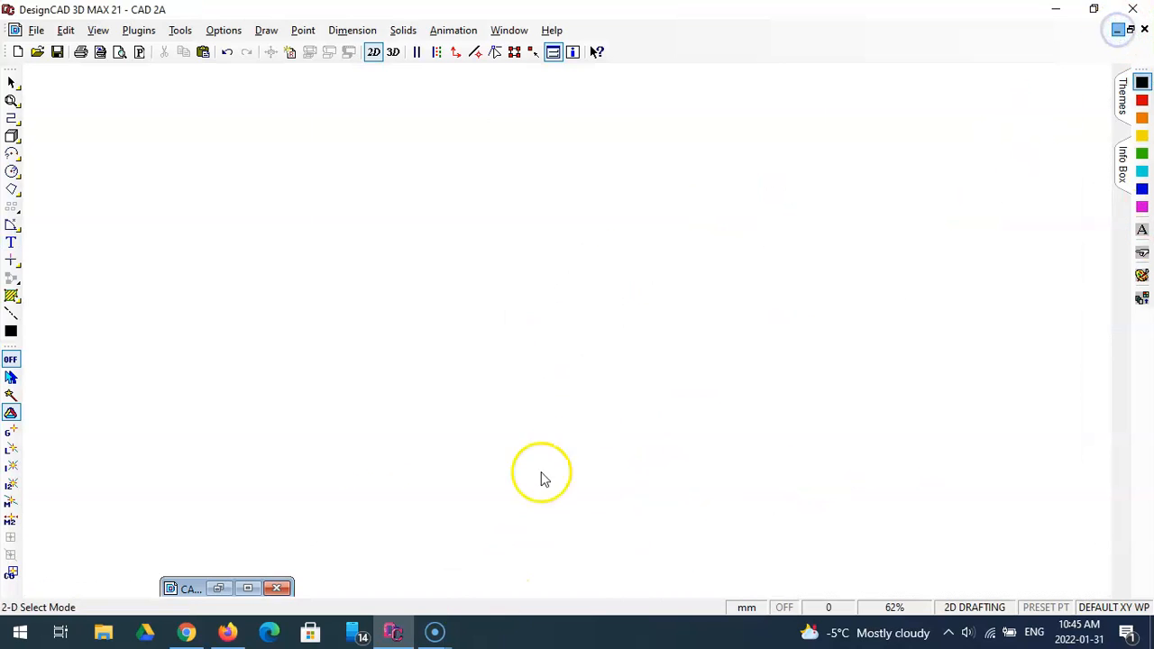
{"action": "left_click", "coordinate": [247, 588]}
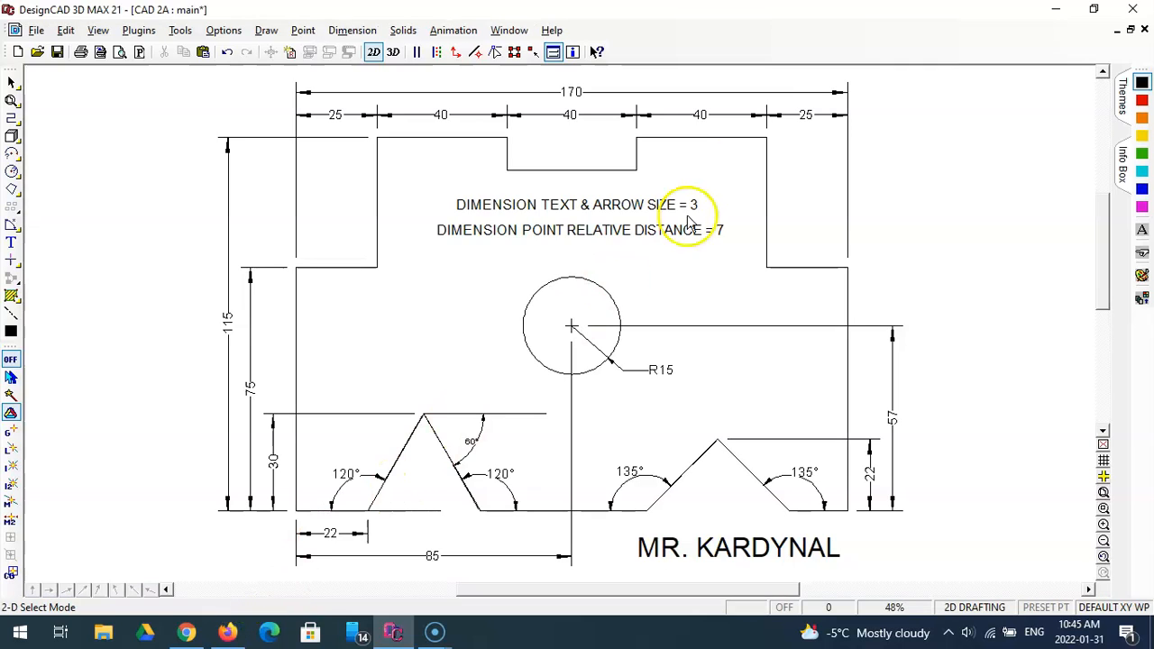
{"action": "left_click", "coordinate": [1118, 34]}
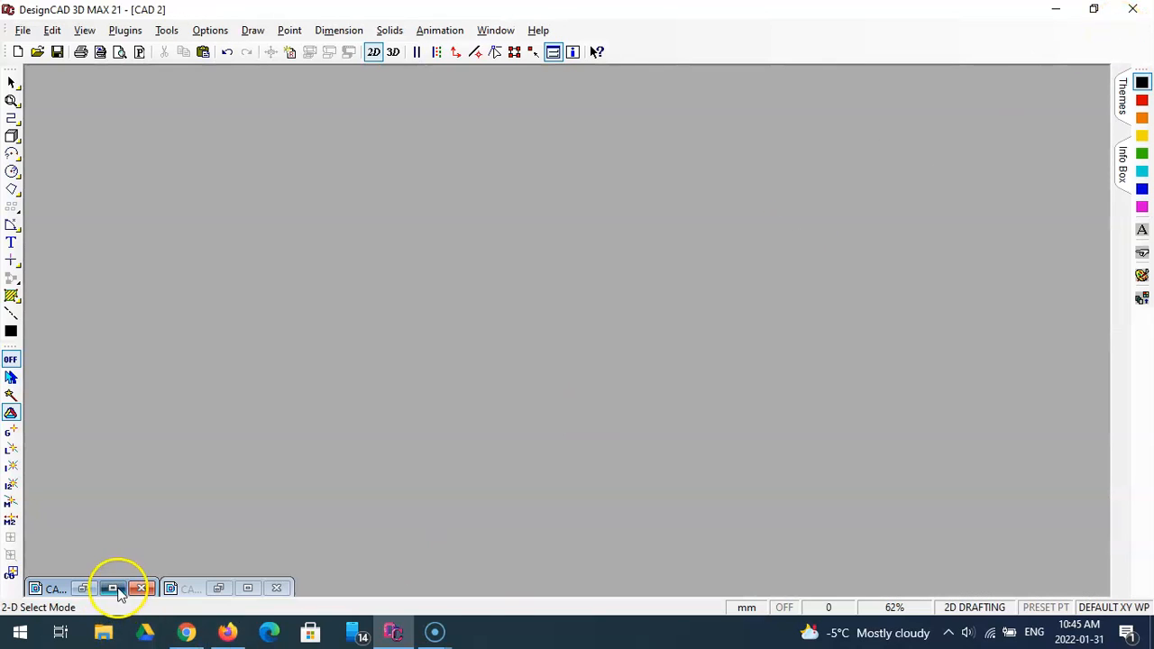
{"action": "left_click", "coordinate": [118, 588]}
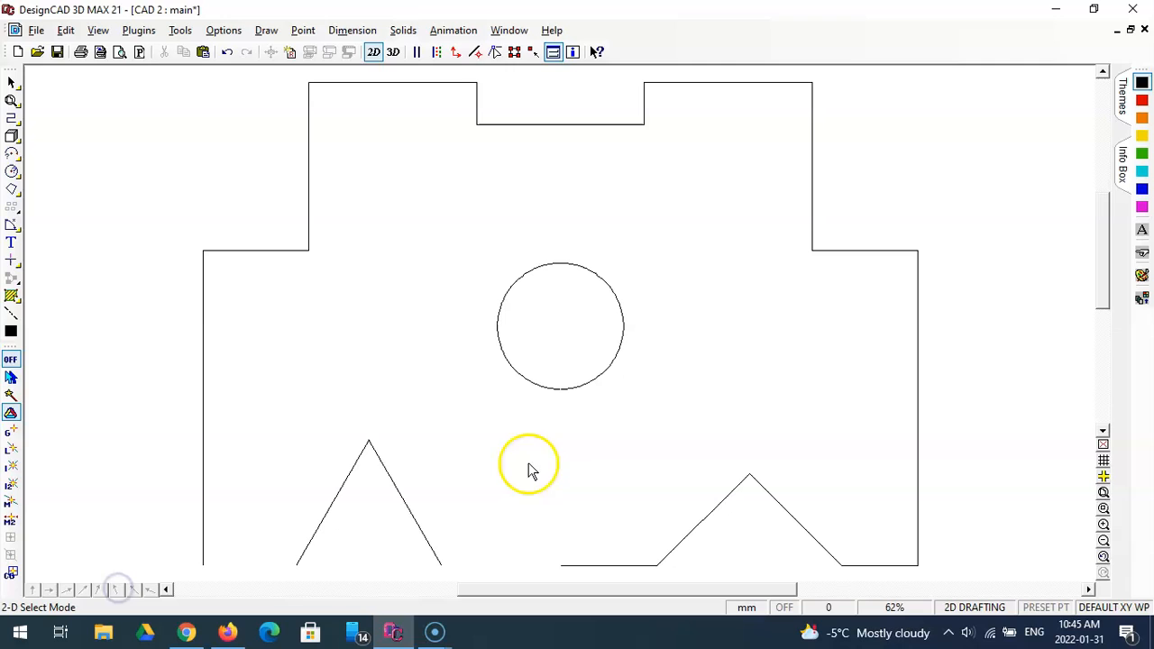
Place the note "DIMENSION TEXT & ARROW SIZE = 3" horizontally inside the plate, between the top notch and the circle
{"action": "left_click", "coordinate": [11, 242]}
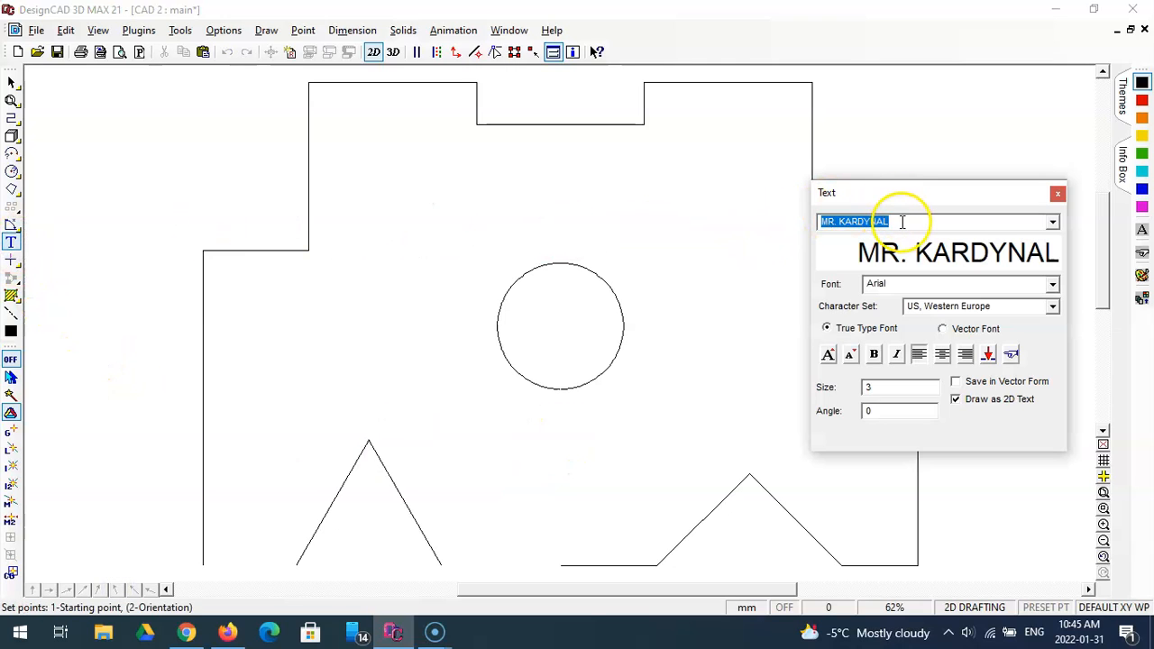
{"action": "type", "text": "dime"}
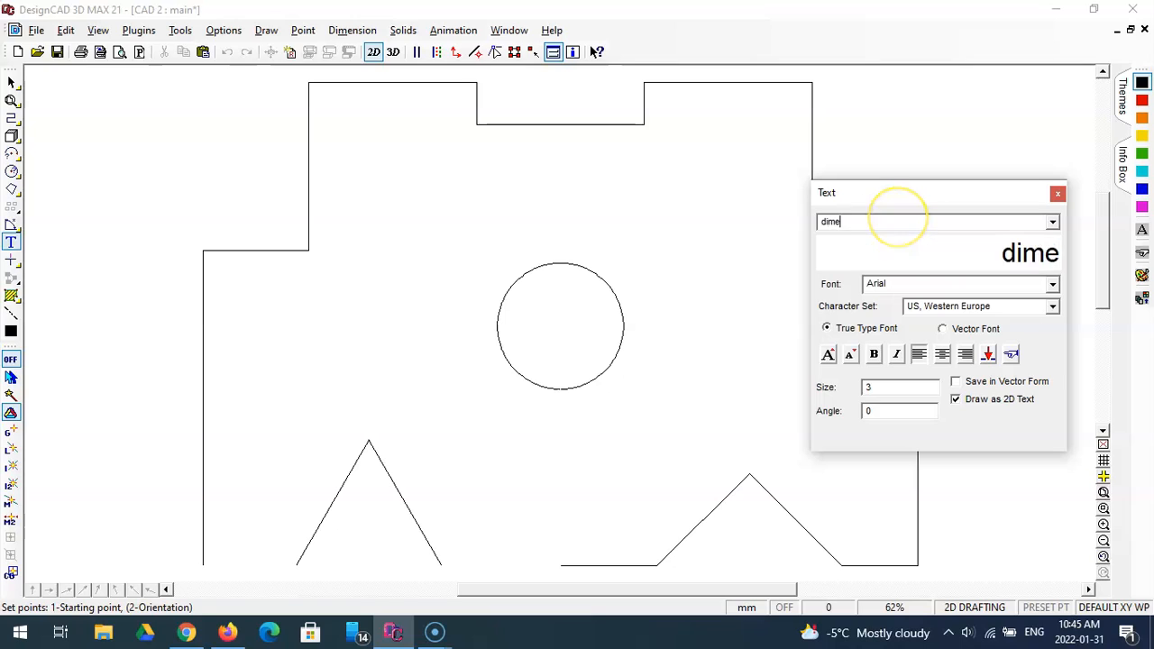
{"action": "type", "text": "snion"}
{"action": "key", "text": "BackSpace"}
{"action": "key", "text": "BackSpace"}
{"action": "key", "text": "BackSpace"}
{"action": "key", "text": "BackSpace"}
{"action": "key", "text": "BackSpace"}
{"action": "key", "text": "BackSpace"}
{"action": "key", "text": "BackSpace"}
{"action": "key", "text": "BackSpace"}
{"action": "key", "text": "BackSpace"}
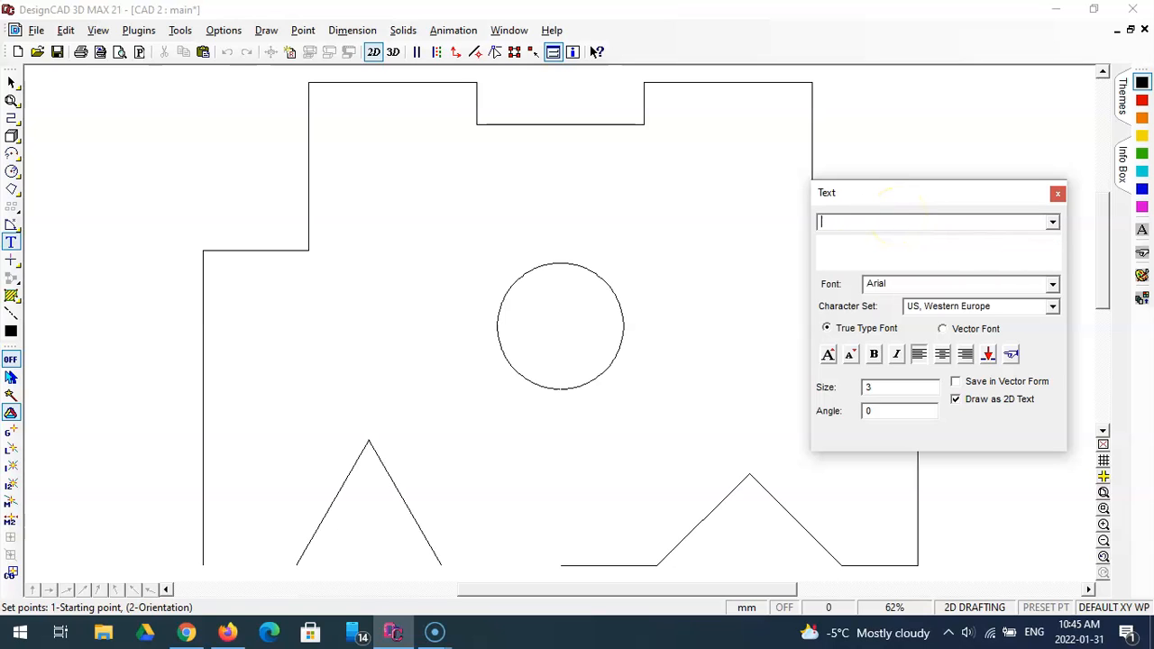
{"action": "type", "text": "DIMENSION TEXT &"}
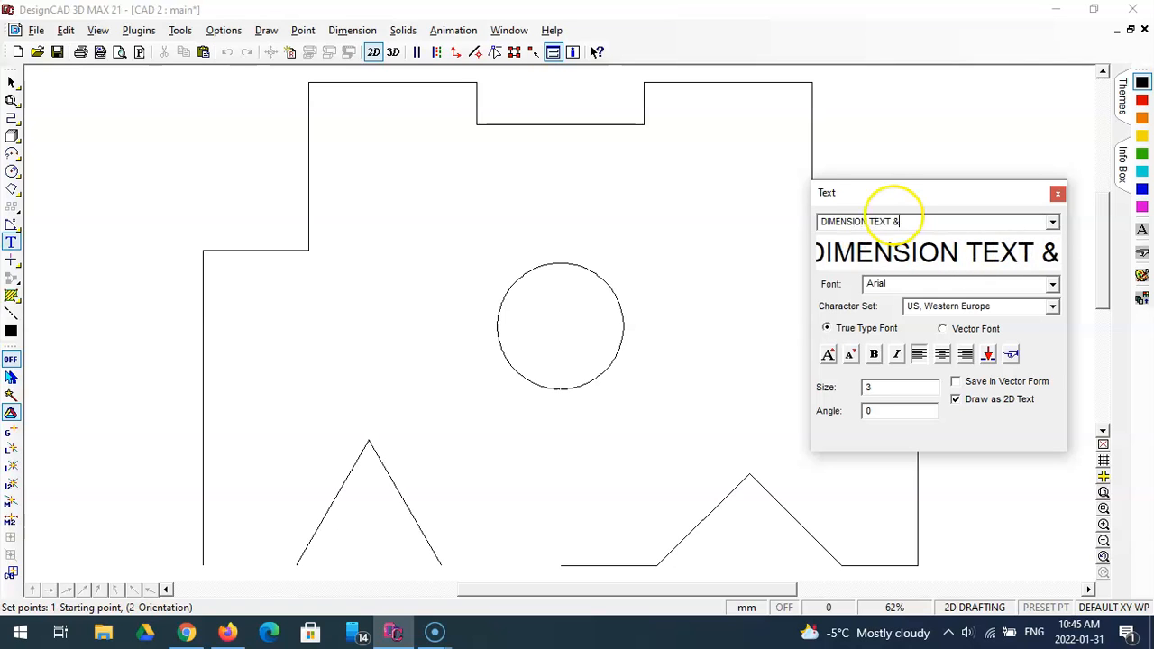
{"action": "type", "text": " ARROW SIZE -"}
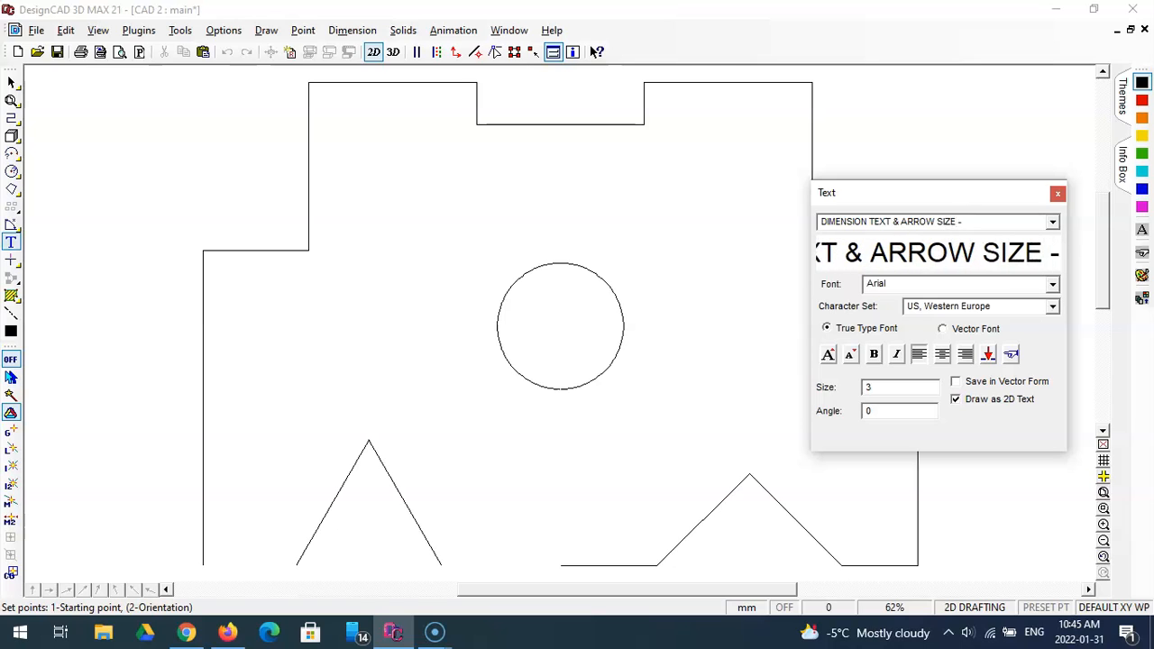
{"action": "key", "text": "BackSpace"}
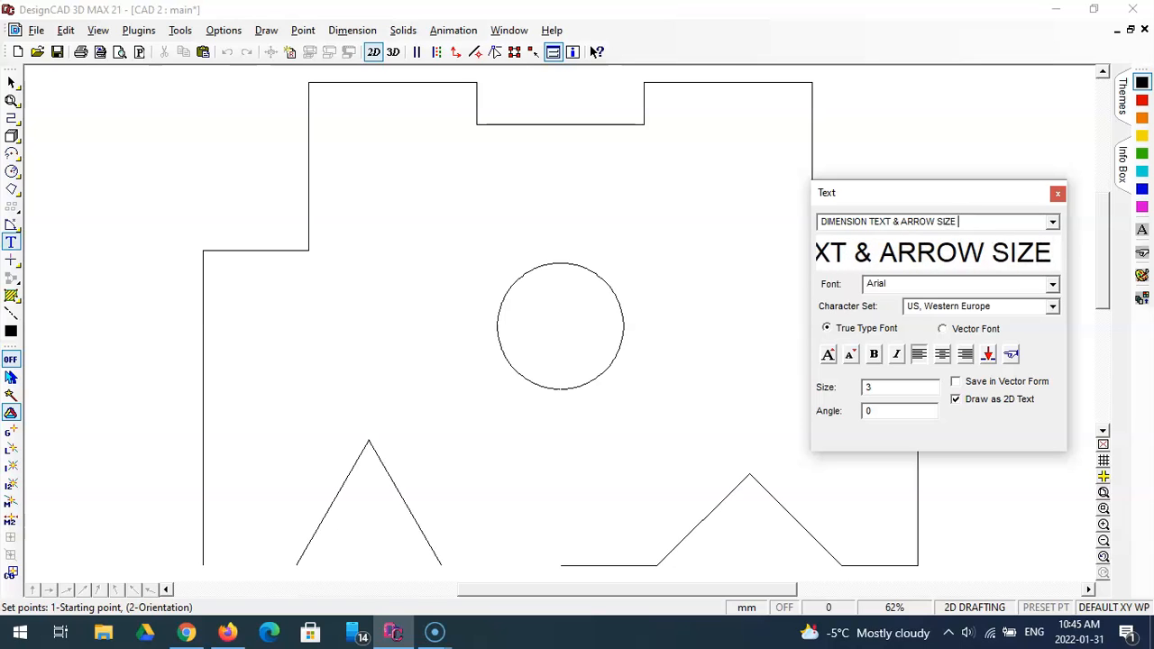
{"action": "type", "text": "= 3"}
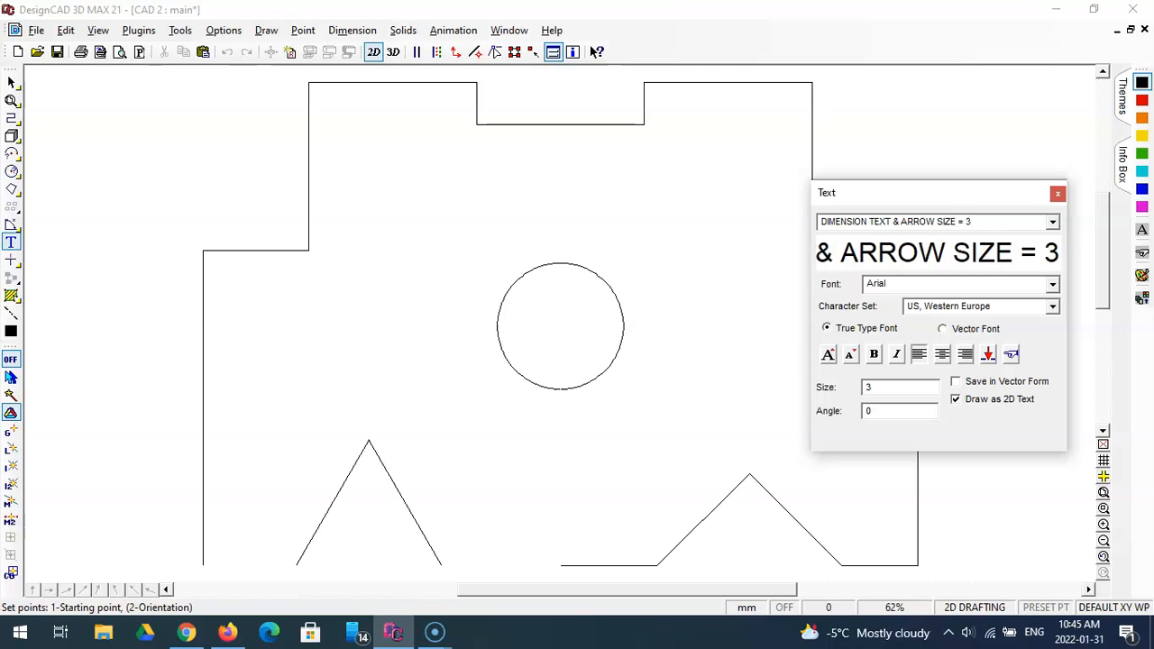
{"action": "left_click", "coordinate": [403, 175]}
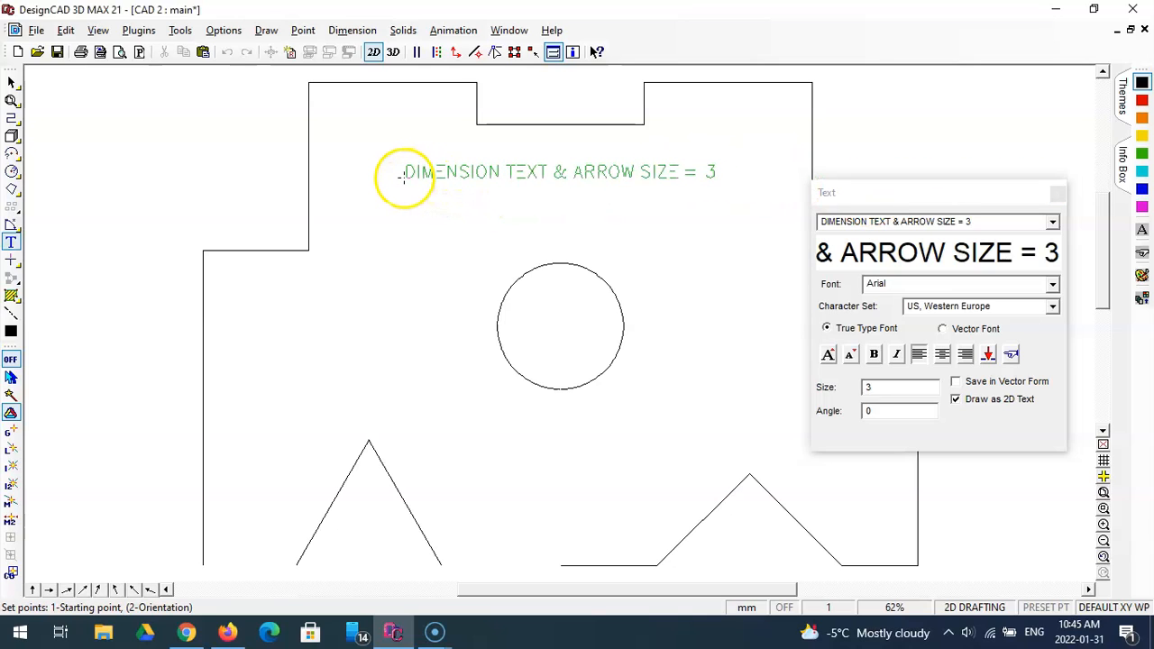
{"action": "left_click", "coordinate": [410, 177]}
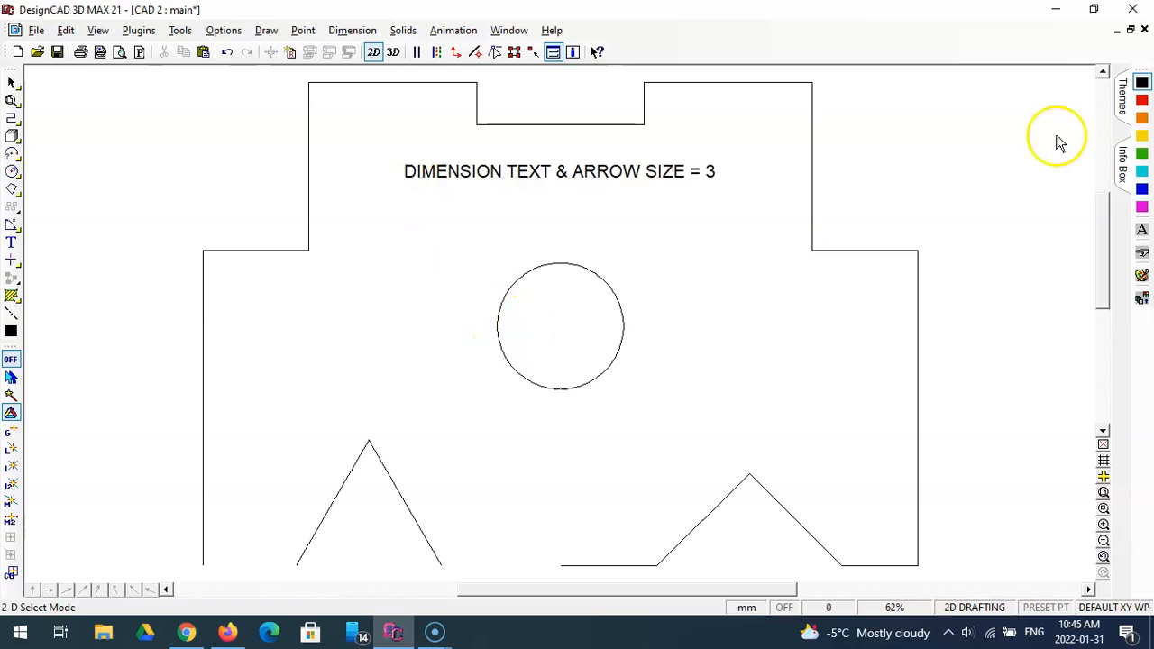
Look up the second note's wording in the CAD 2A reference drawing, and switch back to CAD 2
{"action": "left_click", "coordinate": [1117, 30]}
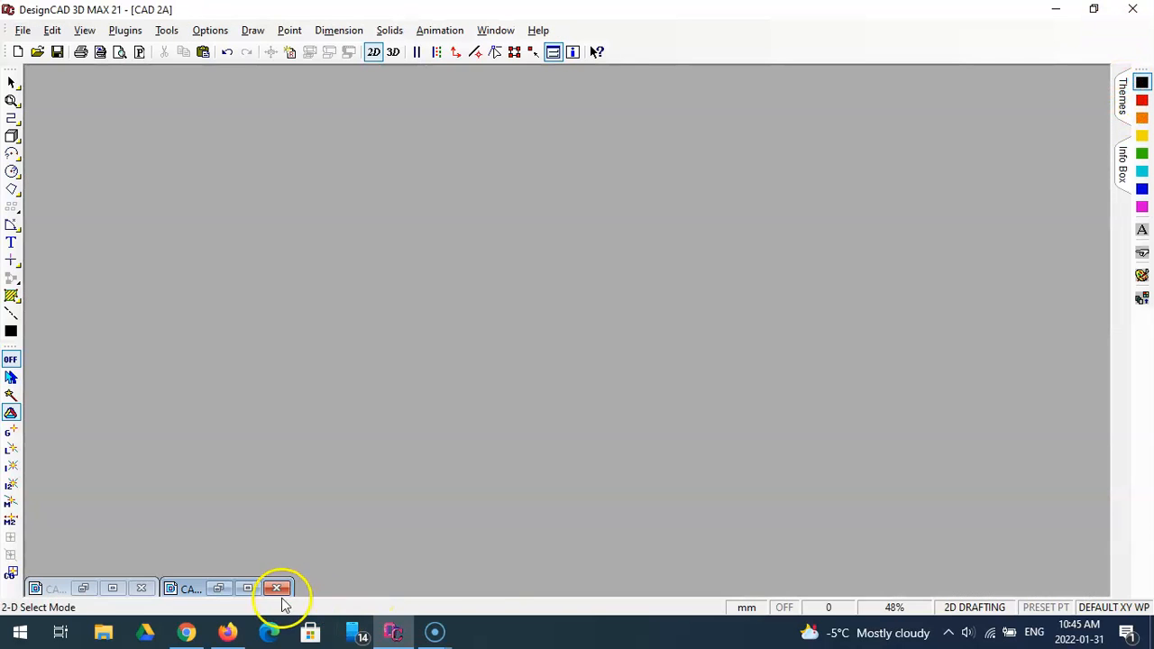
{"action": "left_click", "coordinate": [251, 587]}
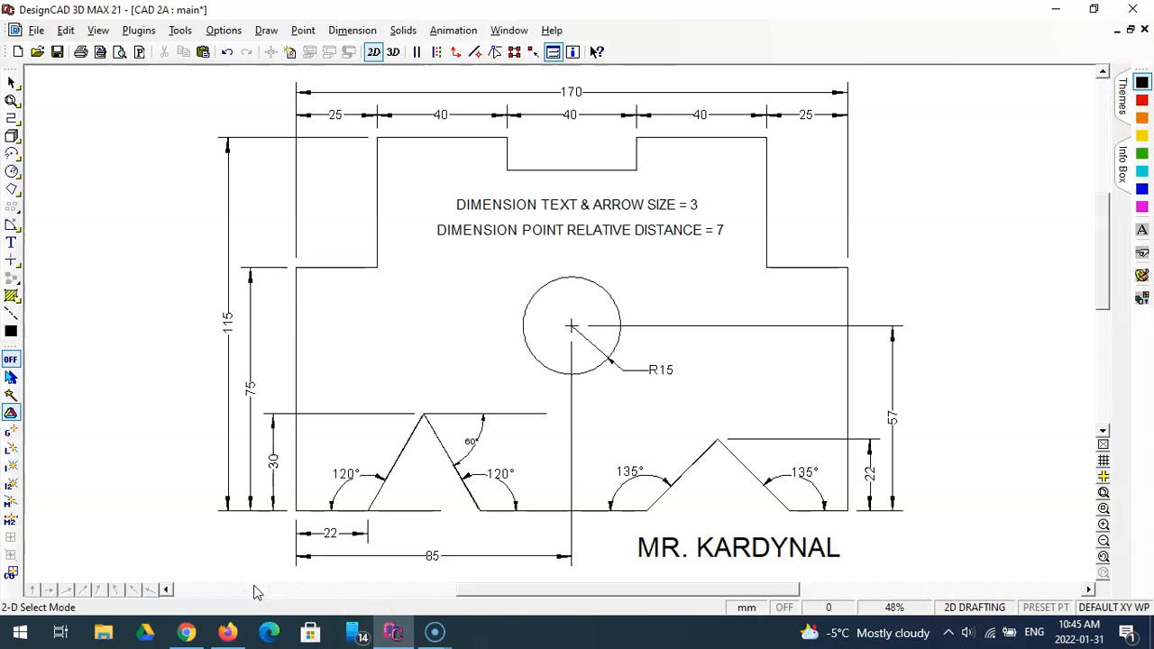
{"action": "left_click", "coordinate": [1117, 30]}
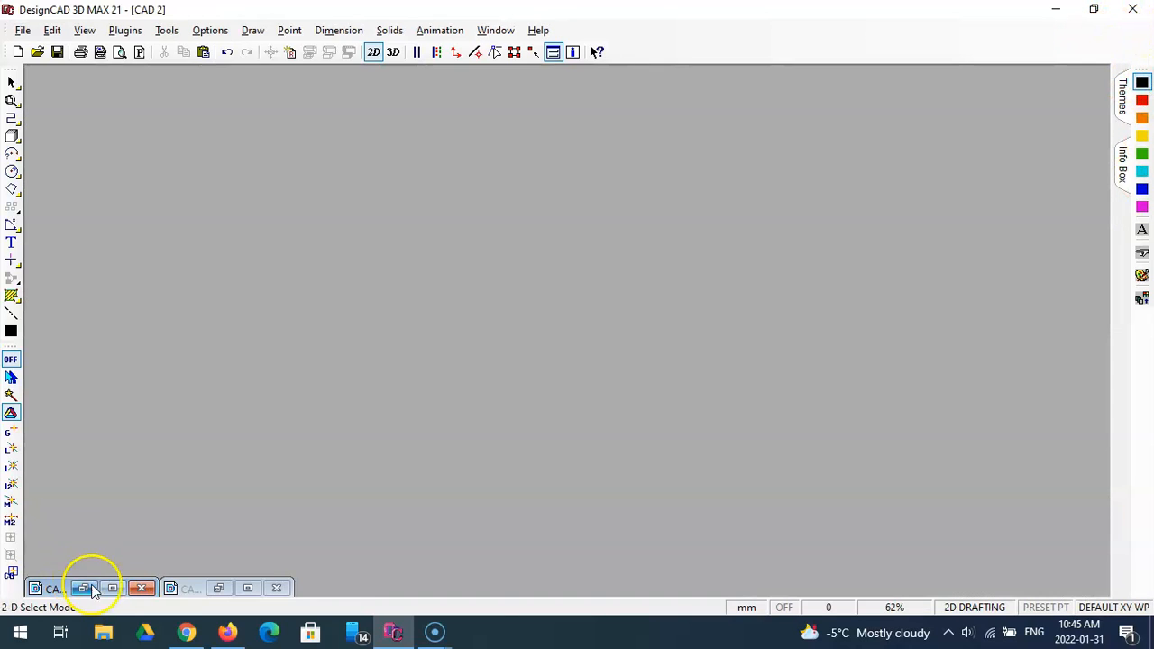
{"action": "left_click", "coordinate": [117, 588]}
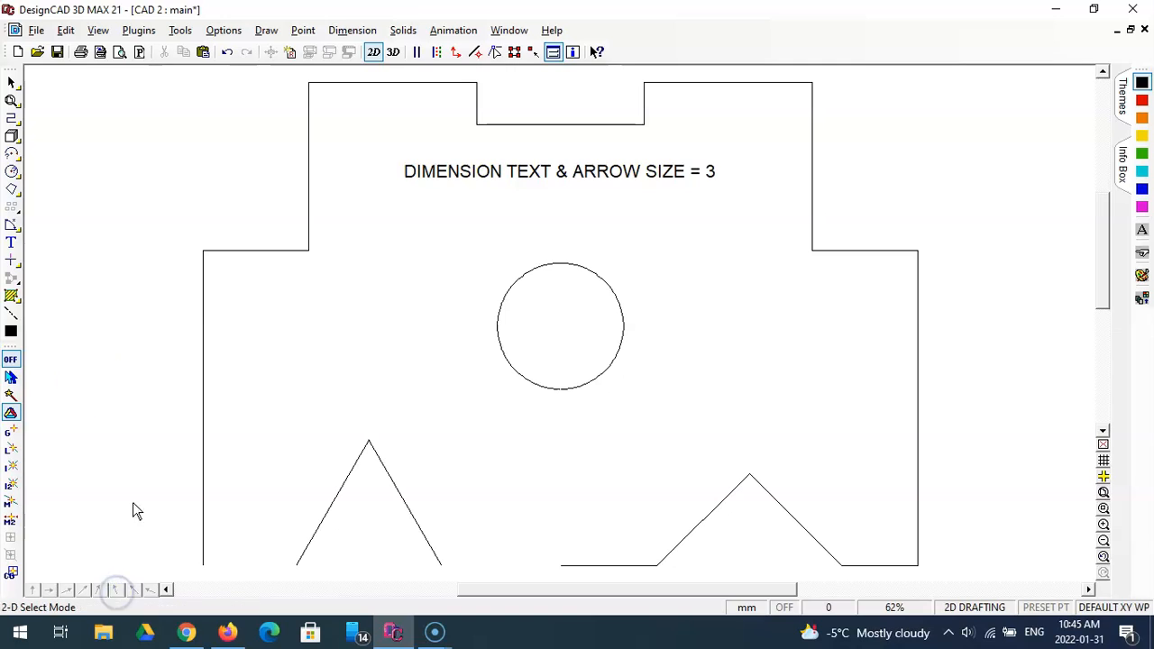
Place the note "DIMENSION POINT RELATIVE DISTANCE = 7" horizontally between the first note and the circle, and save the drawing
{"action": "left_click", "coordinate": [11, 243]}
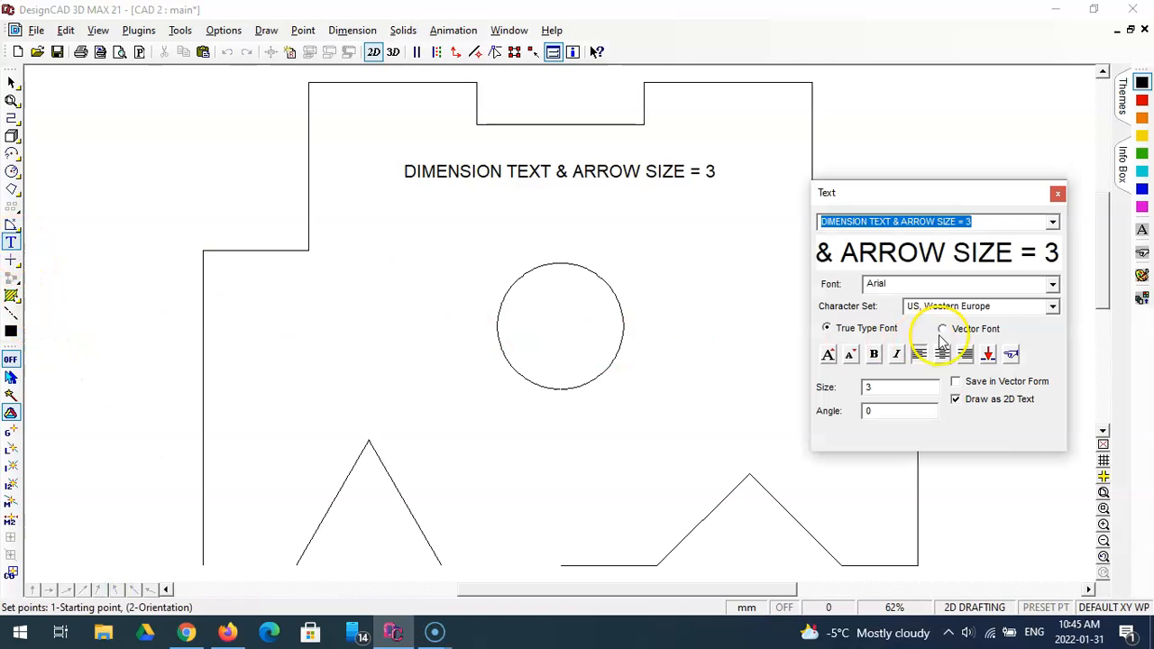
{"action": "left_click", "coordinate": [985, 221]}
{"action": "key", "text": "BackSpace"}
{"action": "key", "text": "BackSpace"}
{"action": "key", "text": "BackSpace"}
{"action": "key", "text": "BackSpace"}
{"action": "key", "text": "BackSpace"}
{"action": "key", "text": "BackSpace"}
{"action": "key", "text": "BackSpace"}
{"action": "key", "text": "BackSpace"}
{"action": "key", "text": "BackSpace"}
{"action": "key", "text": "BackSpace"}
{"action": "key", "text": "BackSpace"}
{"action": "key", "text": "BackSpace"}
{"action": "key", "text": "BackSpace"}
{"action": "key", "text": "BackSpace"}
{"action": "key", "text": "BackSpace"}
{"action": "key", "text": "BackSpace"}
{"action": "key", "text": "BackSpace"}
{"action": "key", "text": "BackSpace"}
{"action": "key", "text": "BackSpace"}
{"action": "key", "text": "BackSpace"}
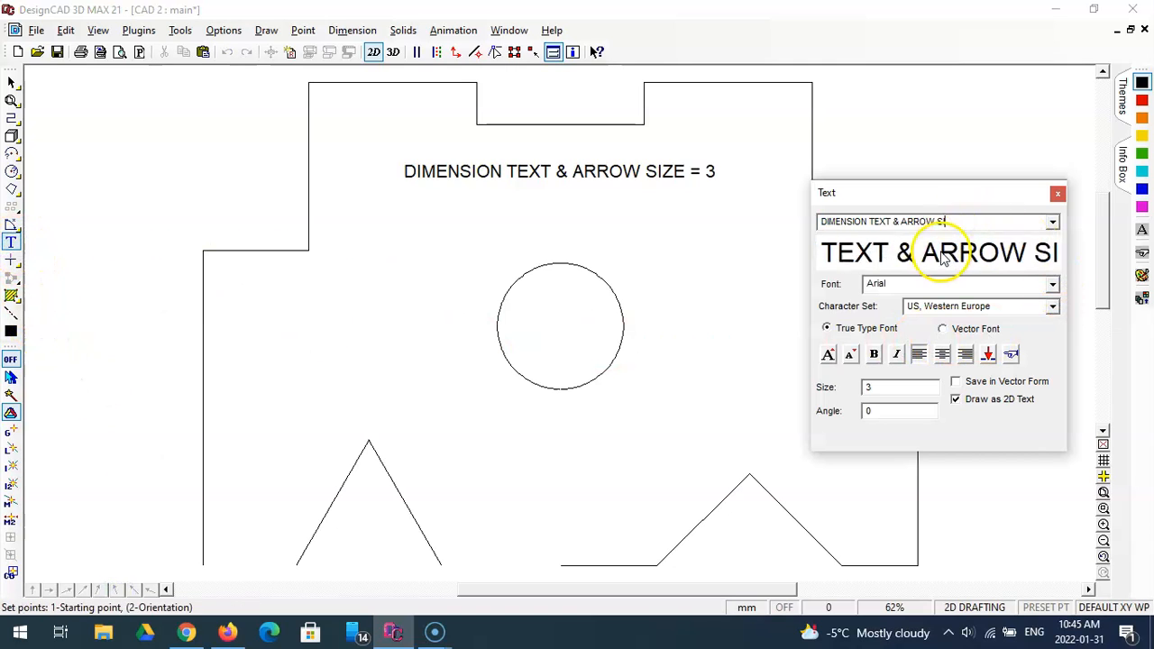
{"action": "type", "text": "P"}
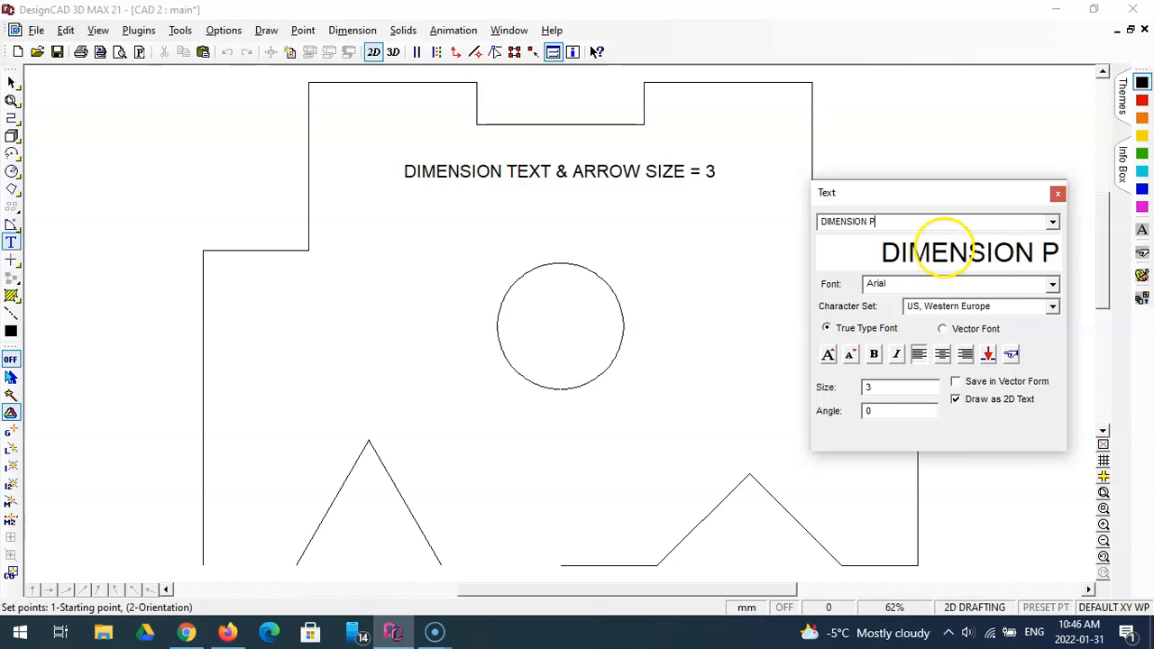
{"action": "type", "text": "OINT RELATIVE "}
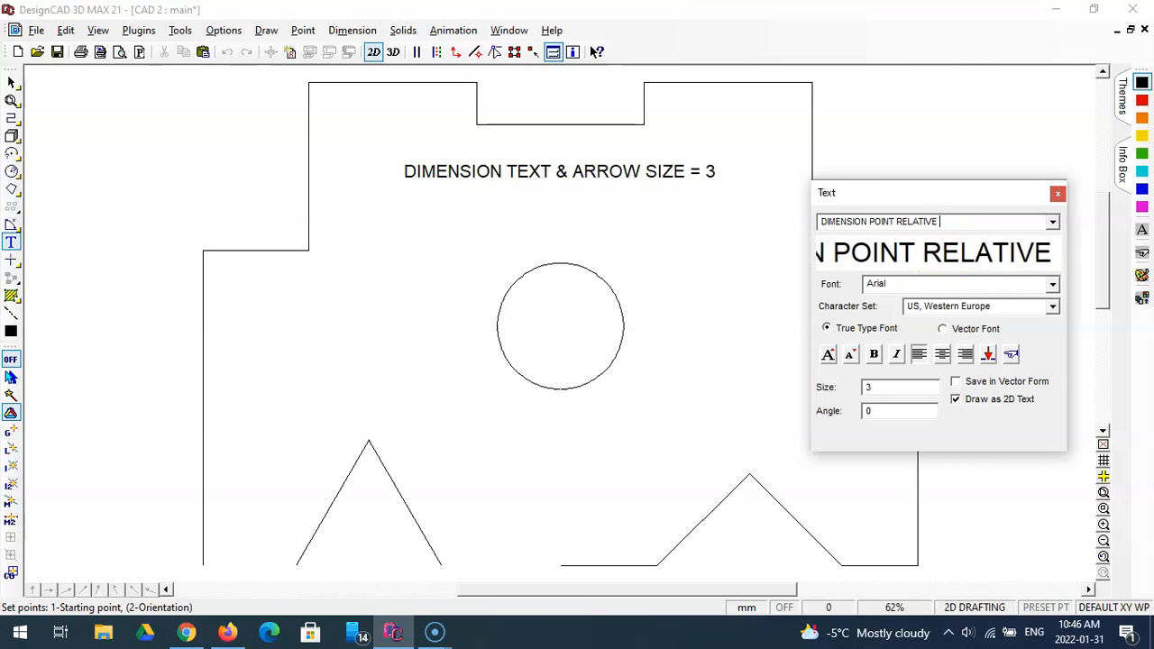
{"action": "type", "text": "DISTANCE = 7"}
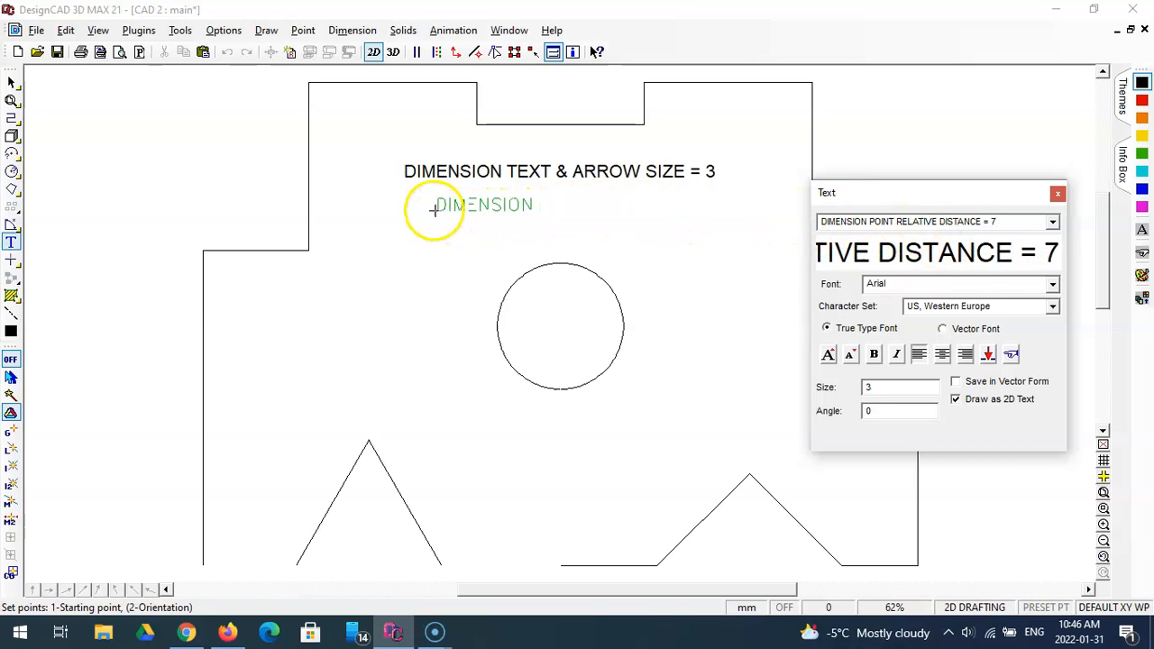
{"action": "left_click", "coordinate": [378, 209]}
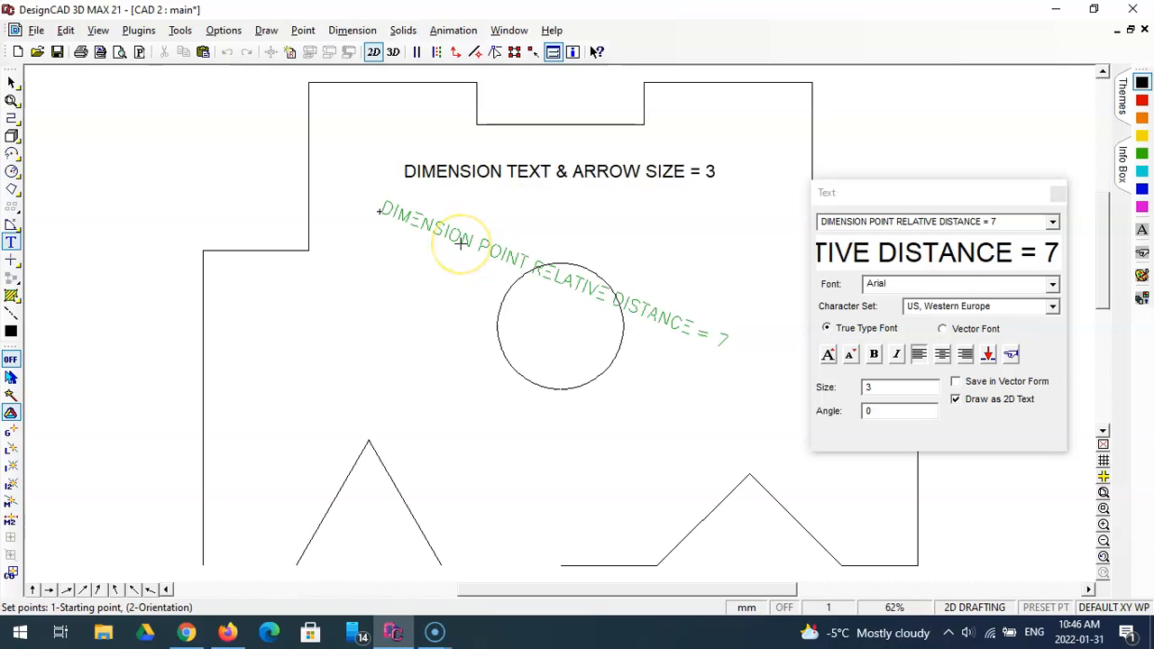
{"action": "key", "text": "Return"}
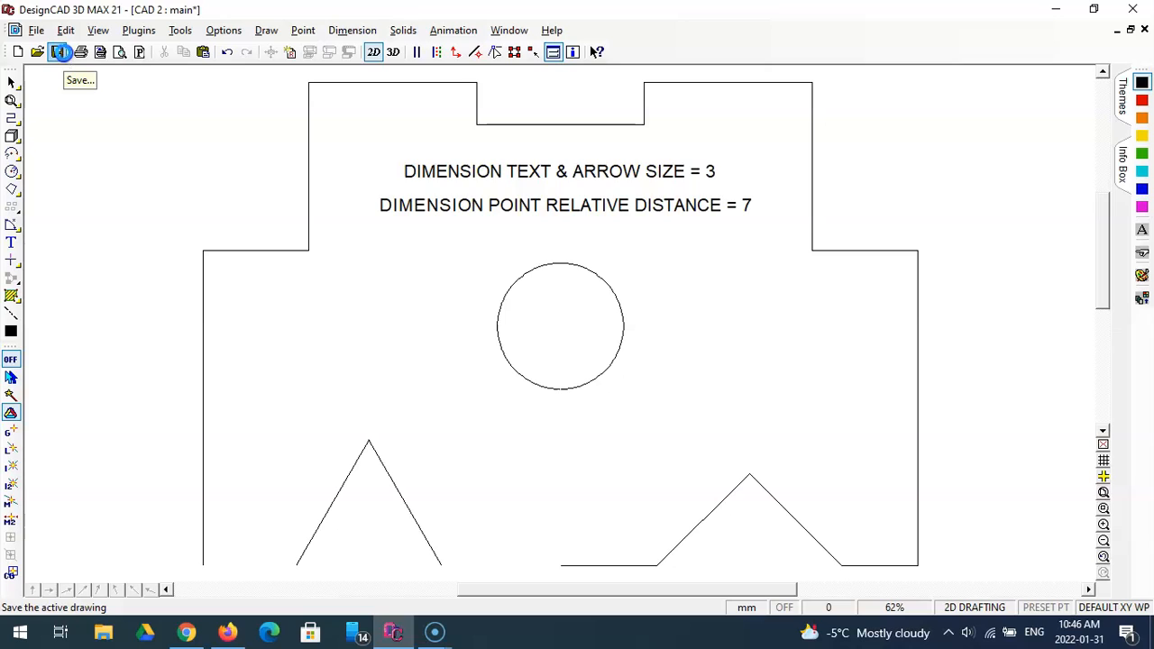
{"action": "left_click", "coordinate": [59, 51]}
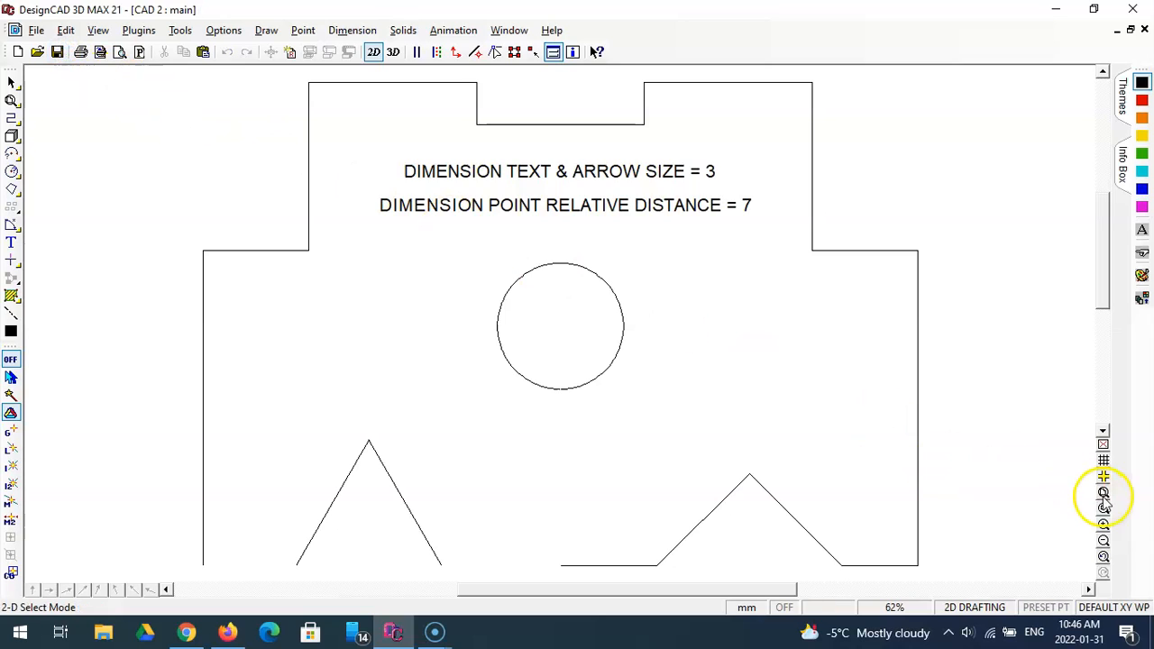
Start a linear dimension on the whole plate view and save its dimension text settings with precision 1
{"action": "left_click", "coordinate": [1104, 546]}
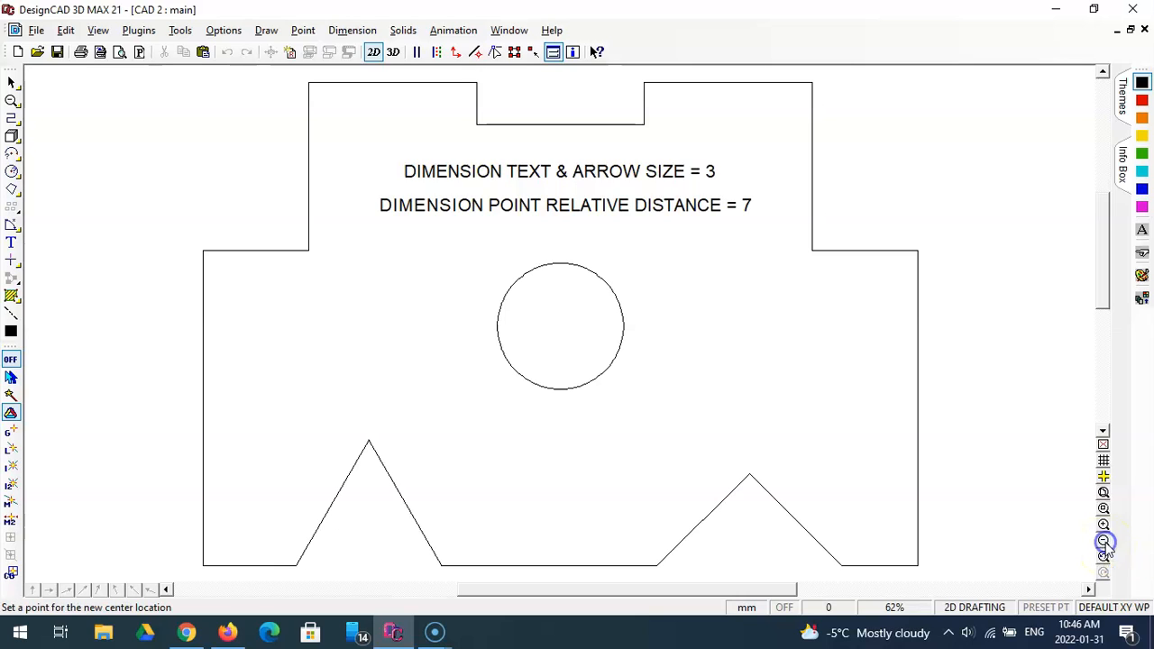
{"action": "left_click", "coordinate": [560, 326]}
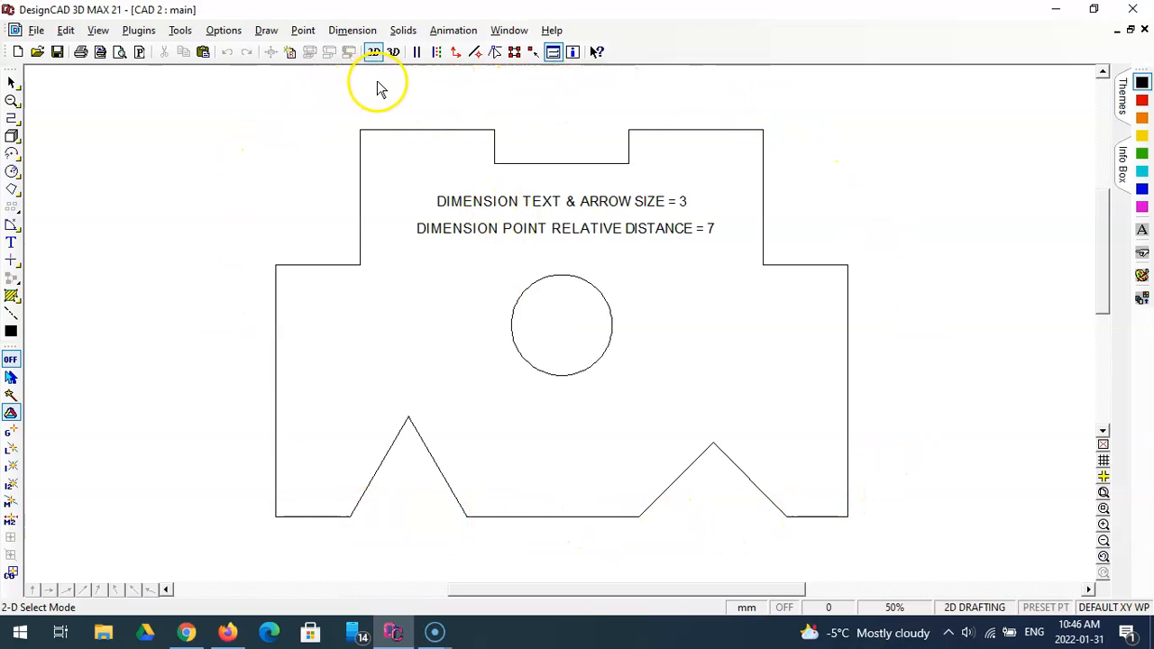
{"action": "left_click", "coordinate": [13, 225]}
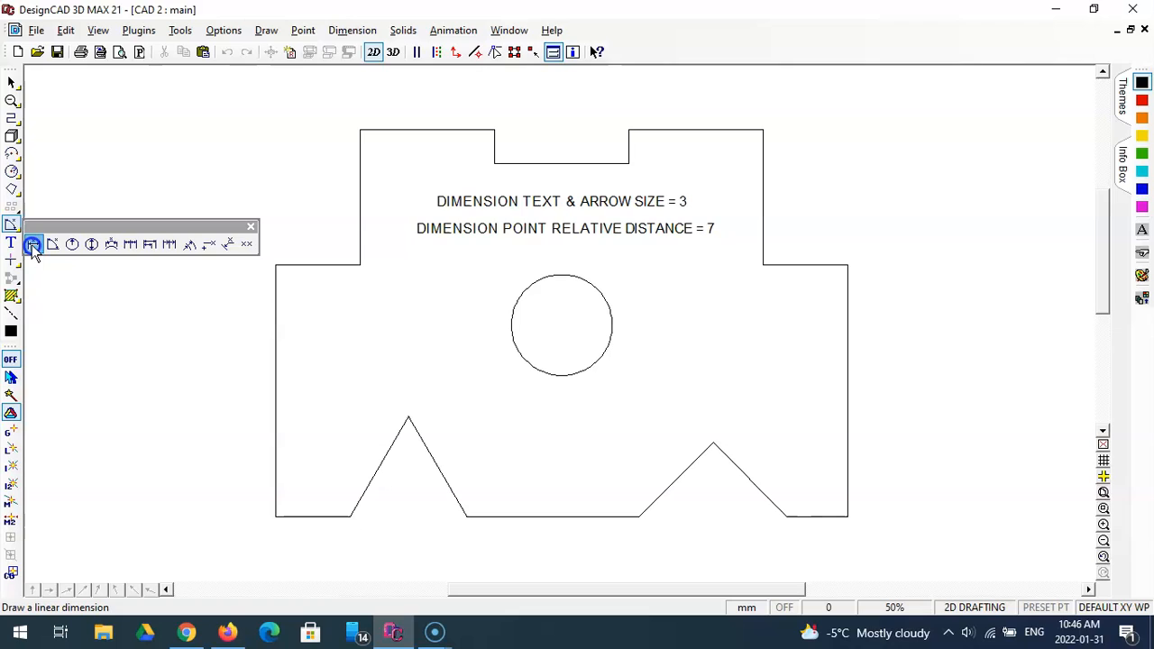
{"action": "left_click", "coordinate": [33, 244]}
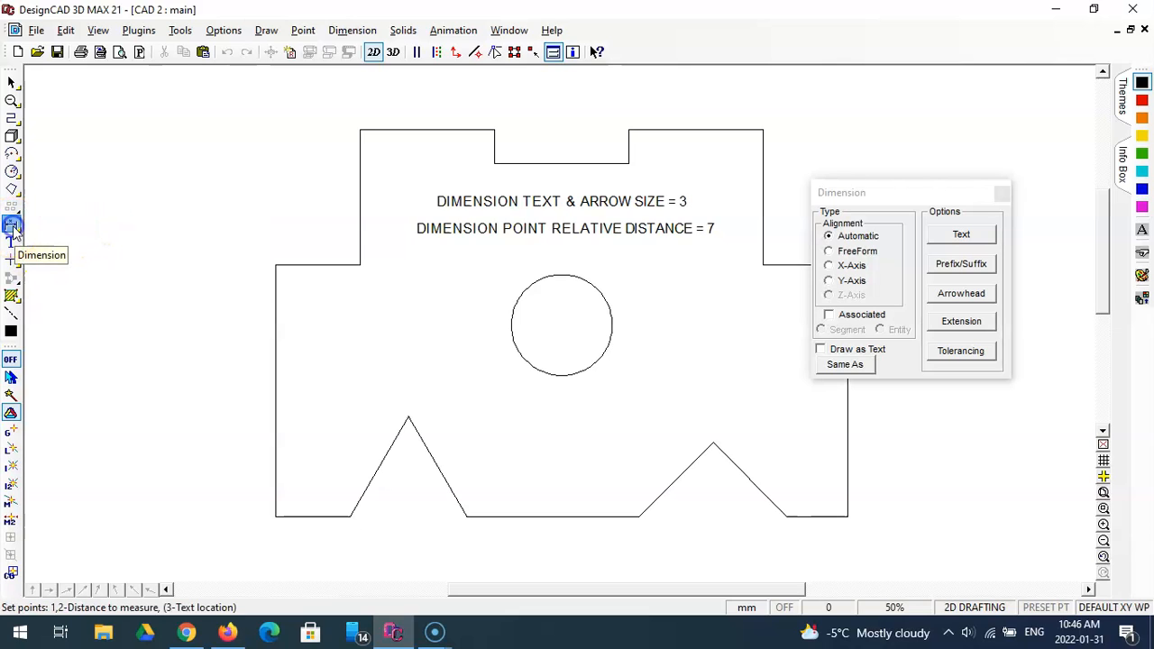
{"action": "left_click_drag", "start_coordinate": [891, 195], "coordinate": [824, 135]}
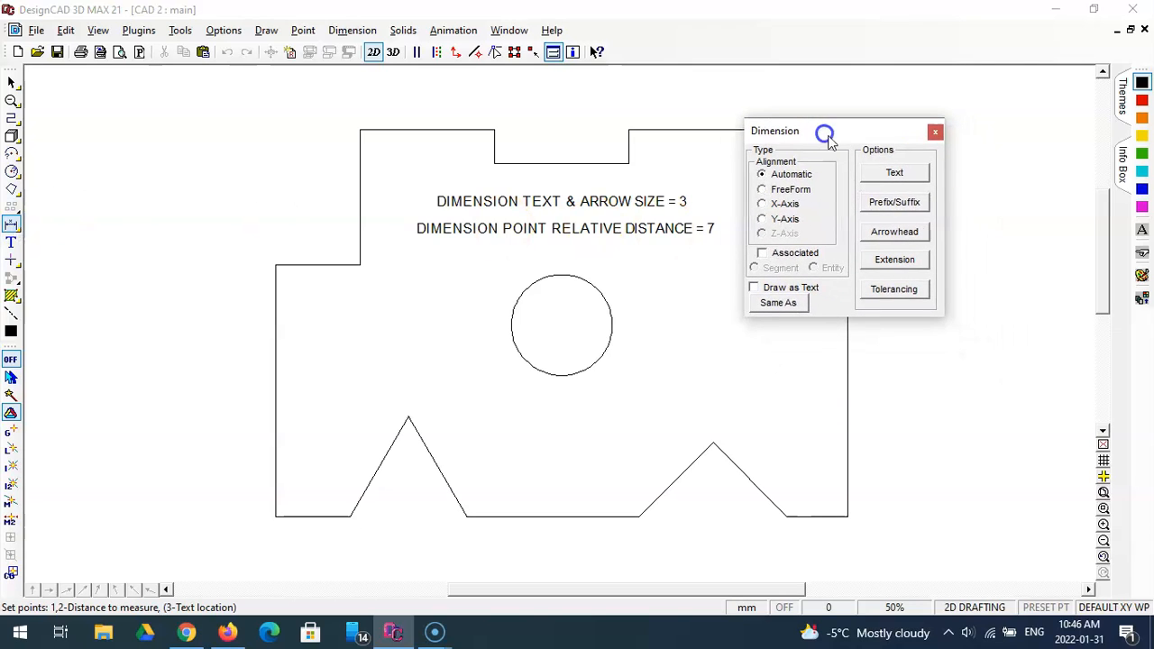
{"action": "left_click", "coordinate": [894, 173]}
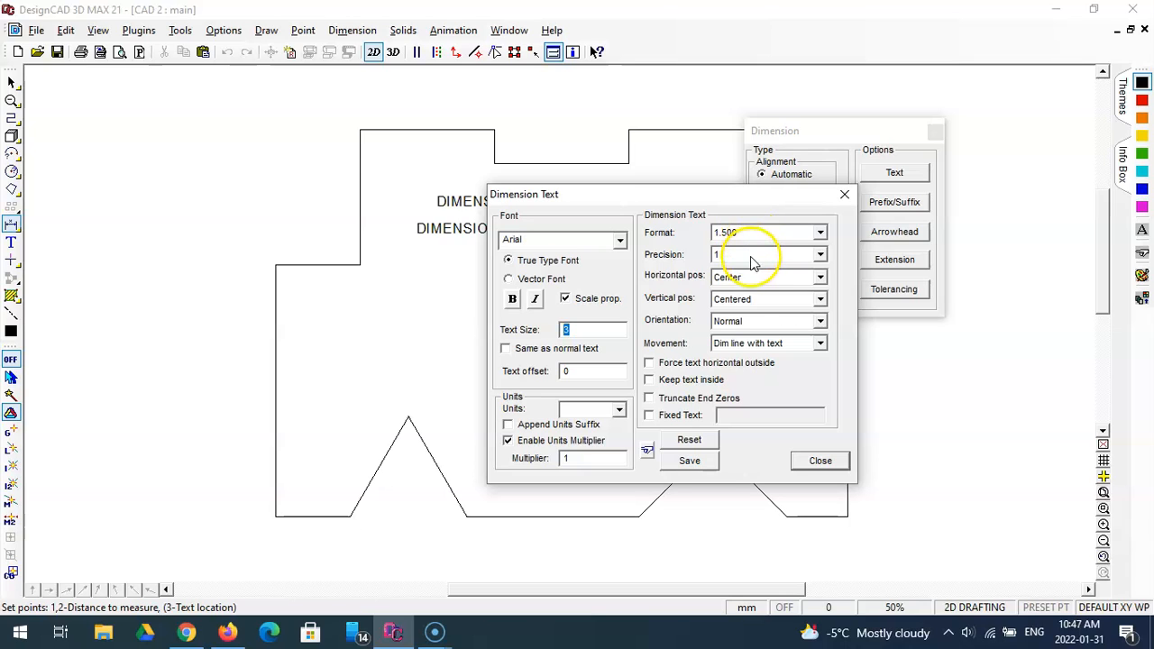
{"action": "left_click", "coordinate": [782, 254]}
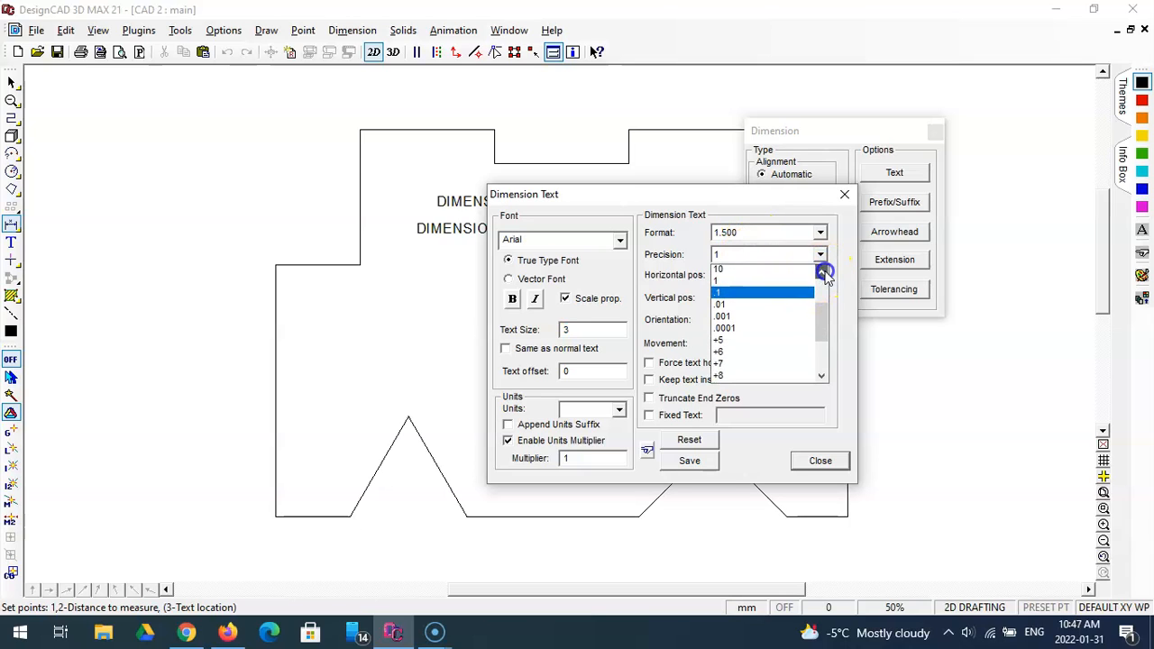
{"action": "left_click", "coordinate": [779, 293]}
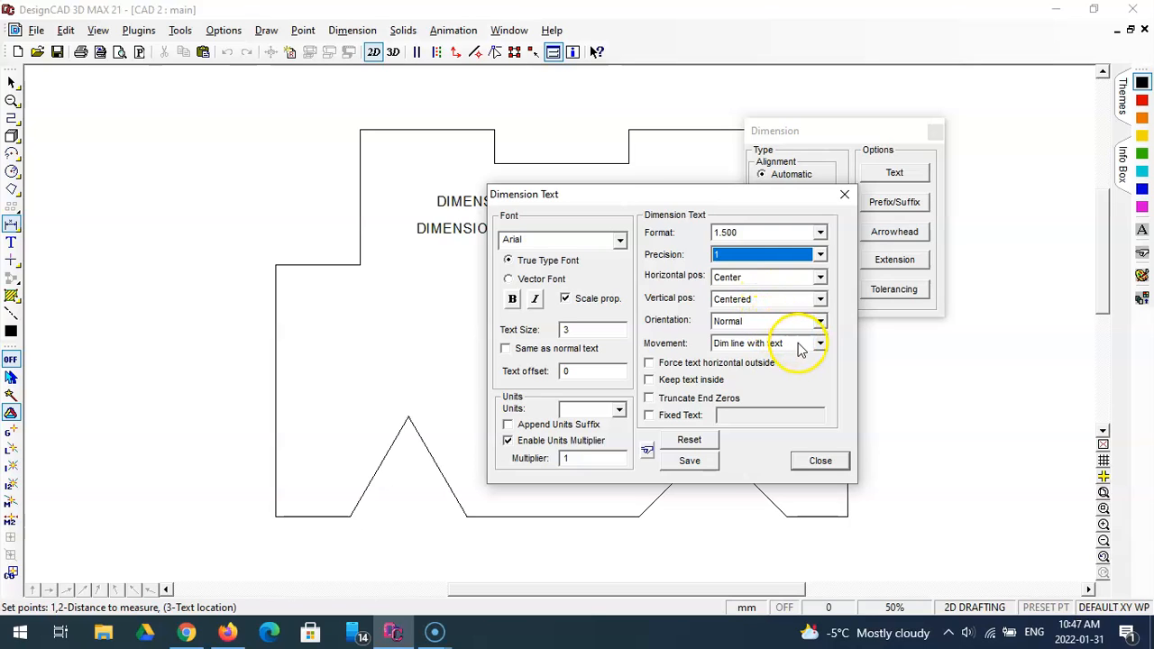
{"action": "left_click", "coordinate": [690, 462]}
{"action": "left_click", "coordinate": [828, 465]}
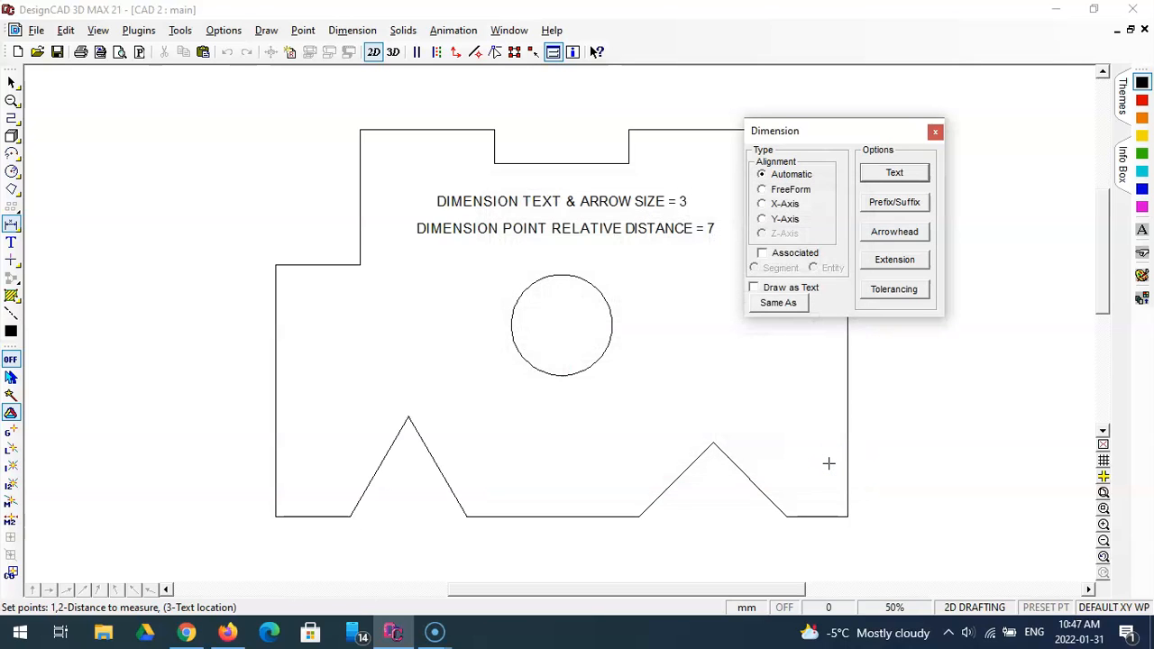
Save the dimension prefix and suffix settings, both as None
{"action": "left_click", "coordinate": [895, 203]}
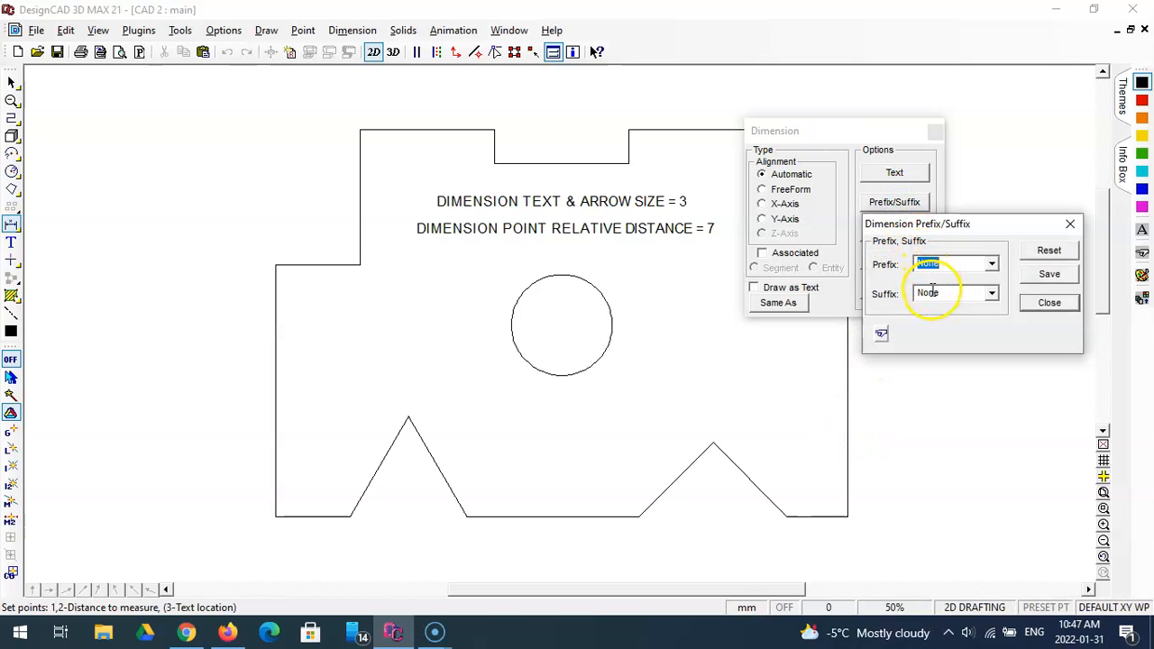
{"action": "left_click", "coordinate": [1038, 274]}
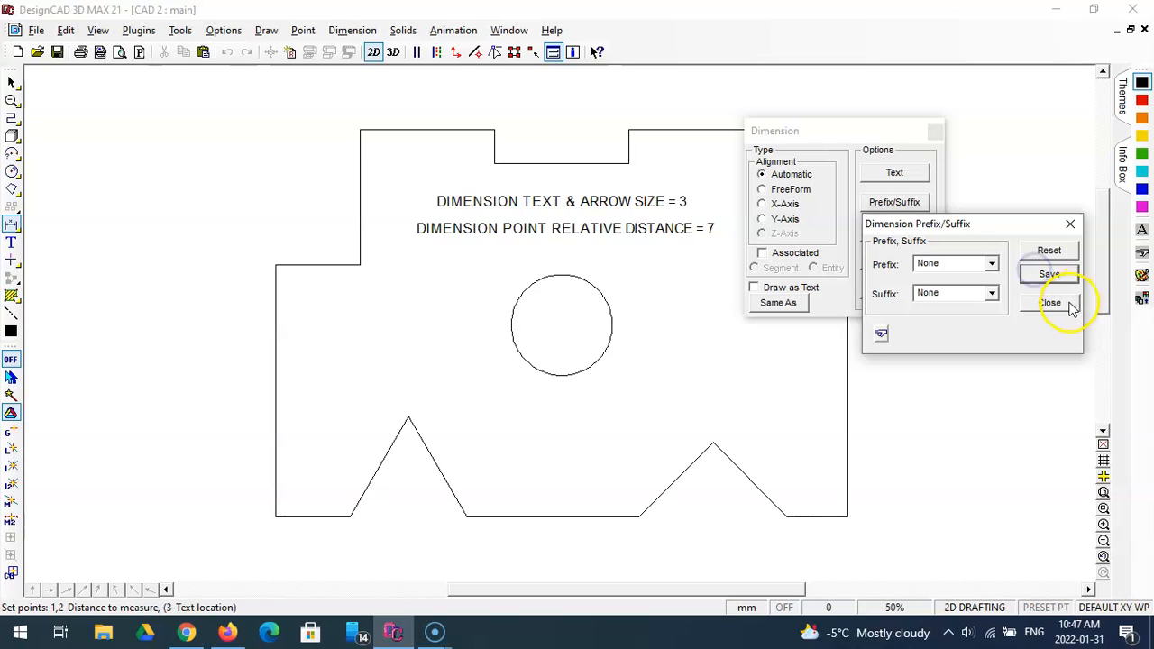
{"action": "left_click", "coordinate": [1060, 305]}
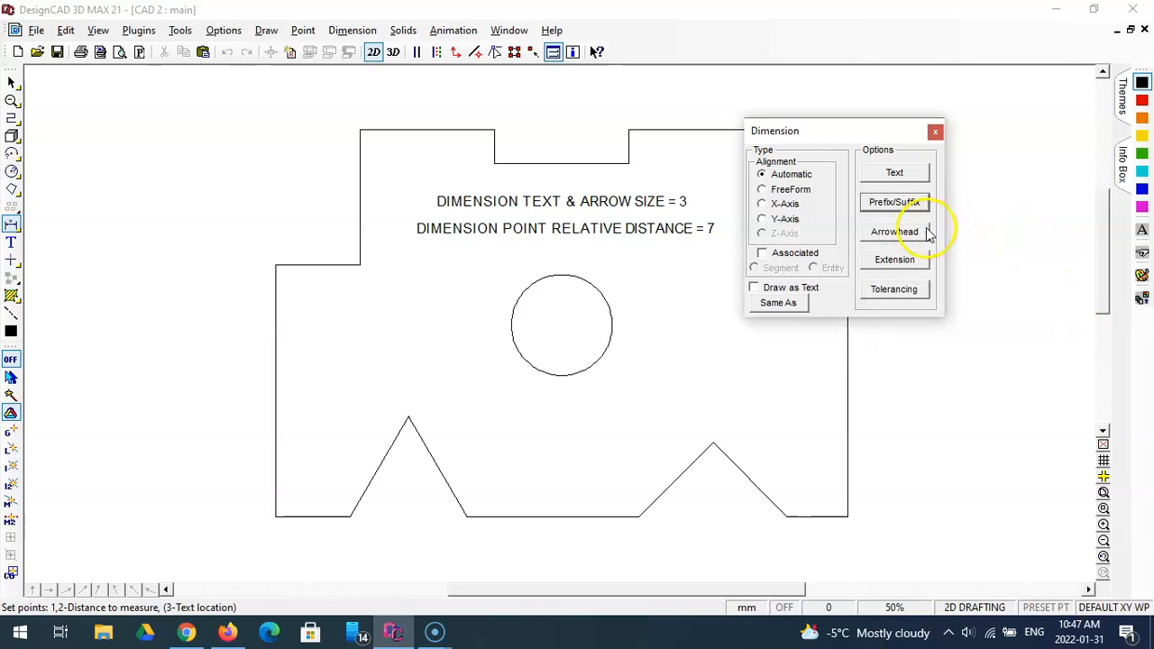
Look through the arrow types and save the dimension arrowhead settings with the slim filled arrow and size 3
{"action": "left_click", "coordinate": [916, 233]}
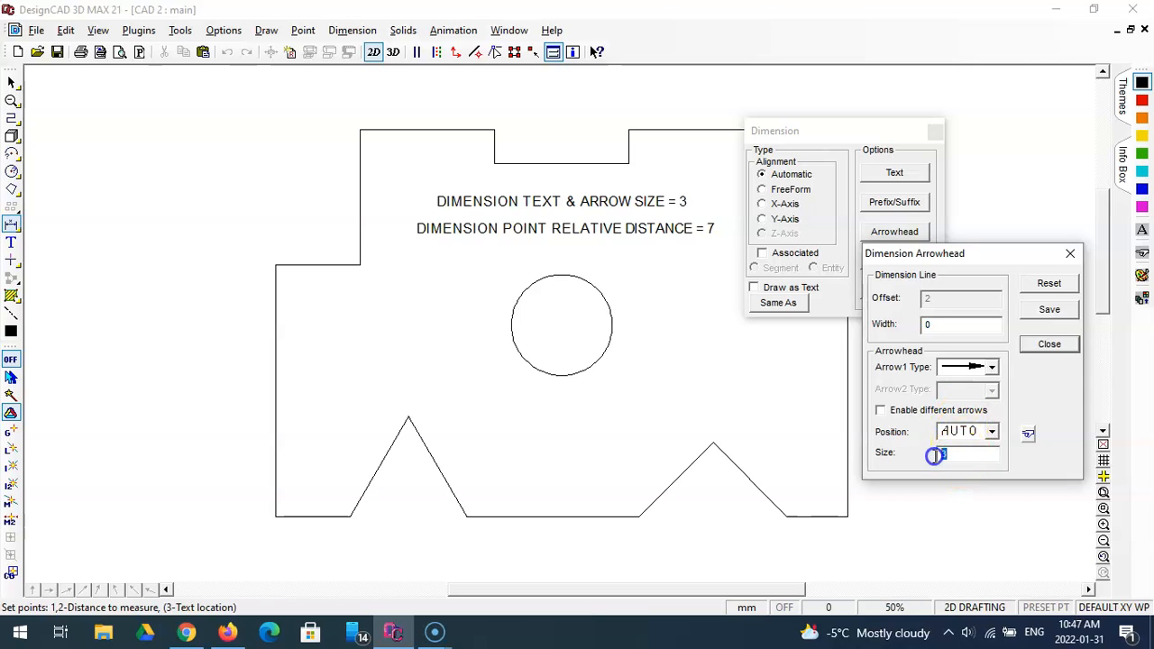
{"action": "left_click", "coordinate": [991, 368]}
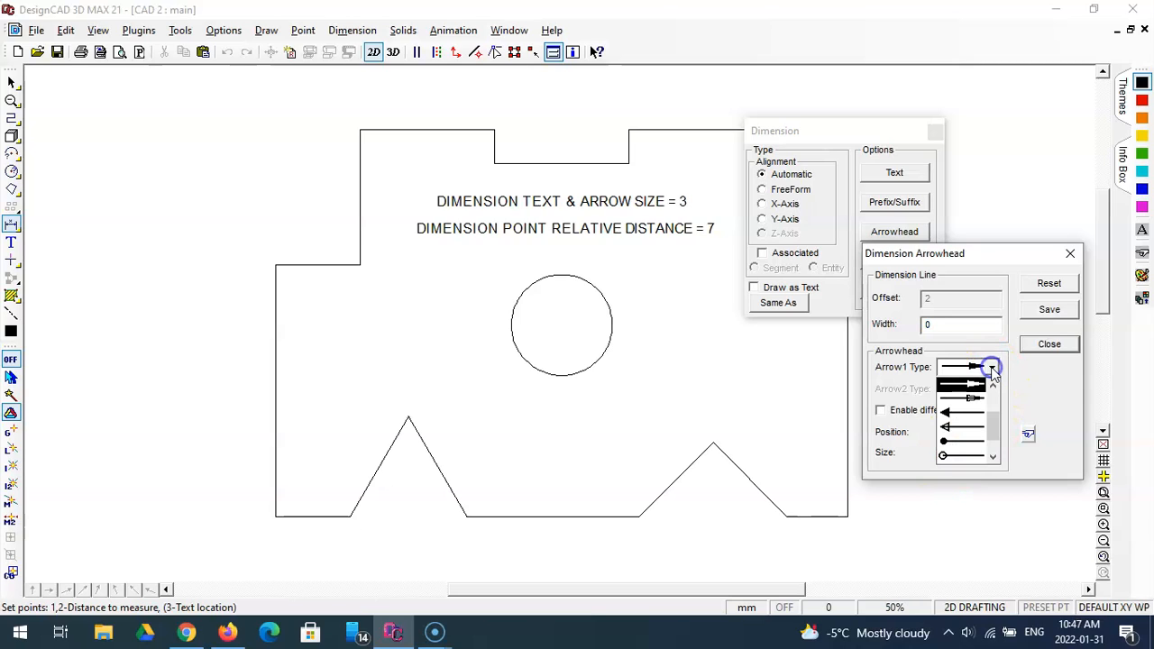
{"action": "left_click", "coordinate": [994, 386]}
{"action": "left_click", "coordinate": [994, 385]}
{"action": "left_click", "coordinate": [994, 385]}
{"action": "left_click", "coordinate": [994, 385]}
{"action": "left_click", "coordinate": [994, 386]}
{"action": "left_click", "coordinate": [994, 386]}
{"action": "left_click", "coordinate": [995, 386]}
{"action": "left_click", "coordinate": [994, 386]}
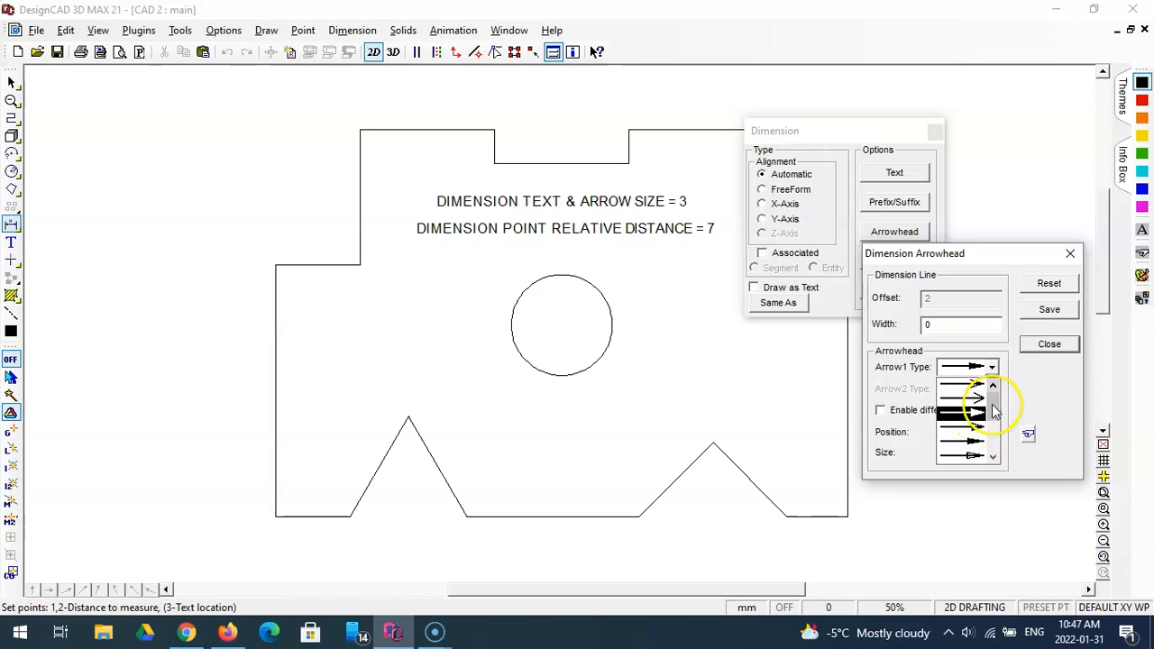
{"action": "left_click", "coordinate": [1049, 312]}
{"action": "left_click", "coordinate": [1049, 345]}
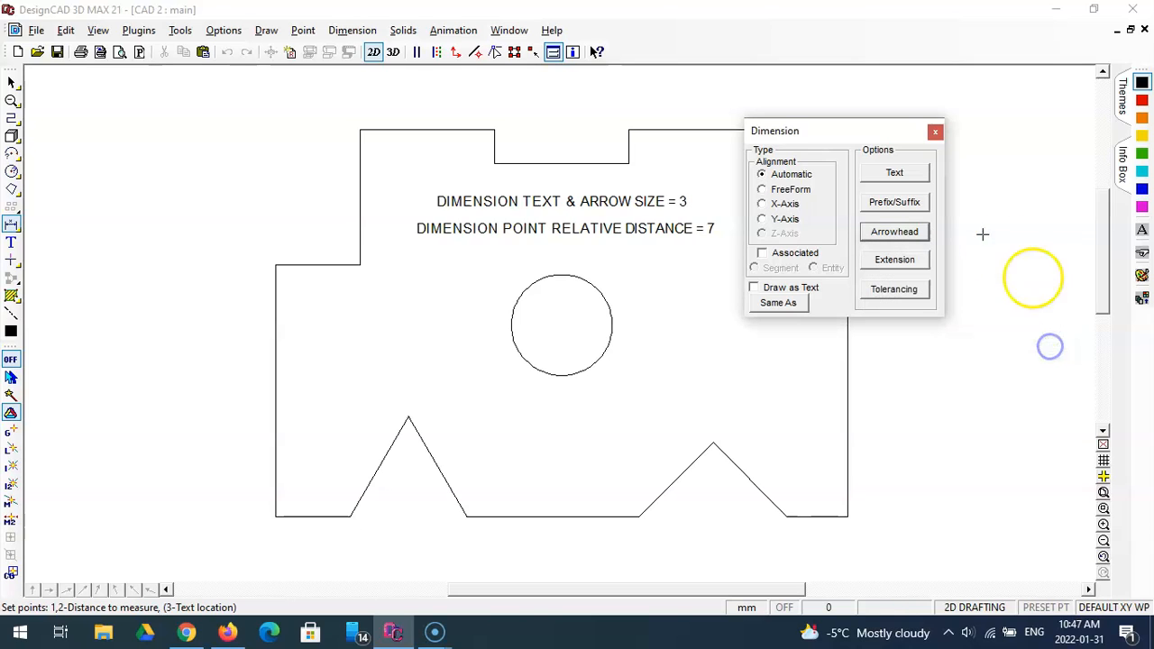
Check the dimension arrowhead size and the extension line's overshoot and gap settings
{"action": "left_click", "coordinate": [913, 232]}
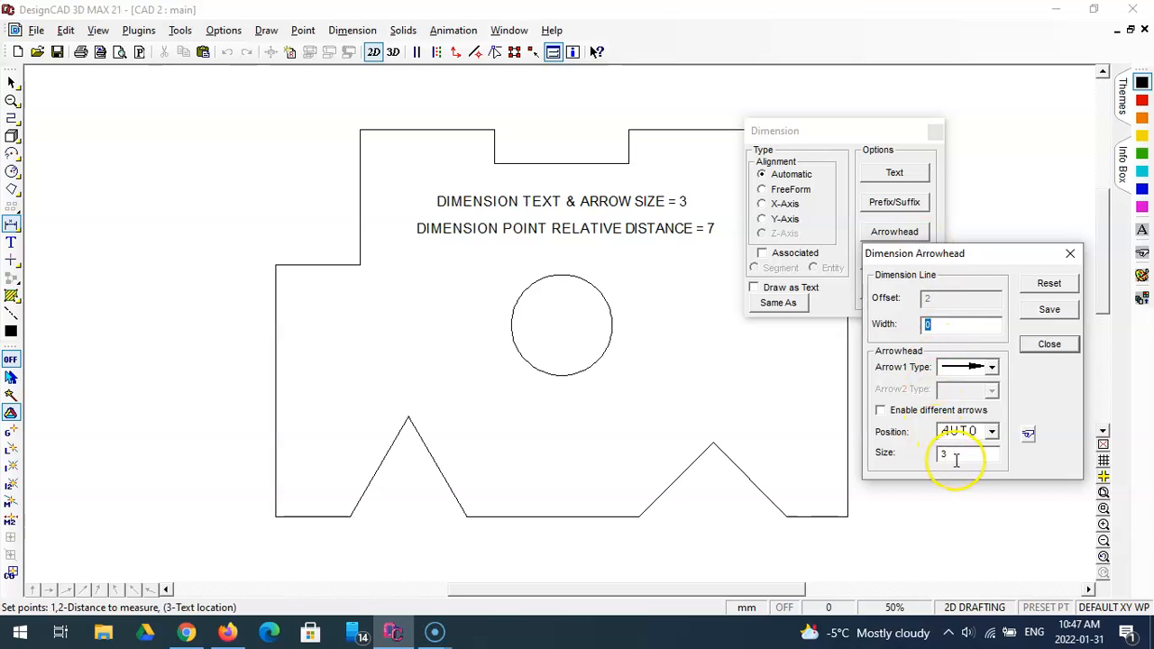
{"action": "left_click", "coordinate": [1049, 343]}
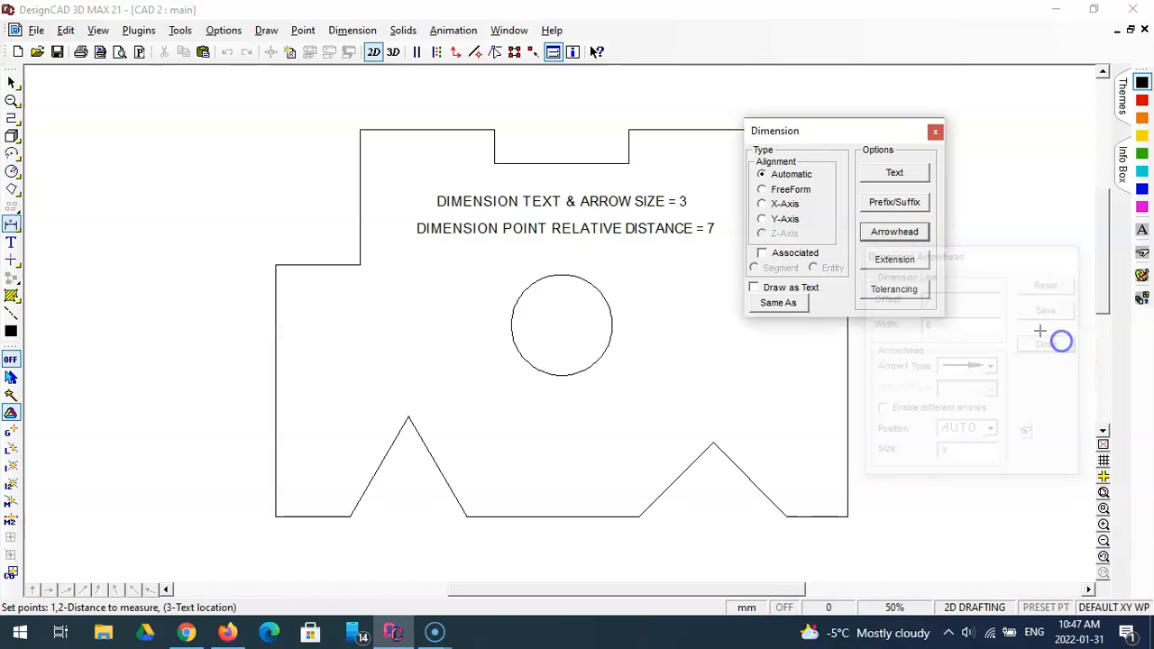
{"action": "left_click", "coordinate": [912, 262]}
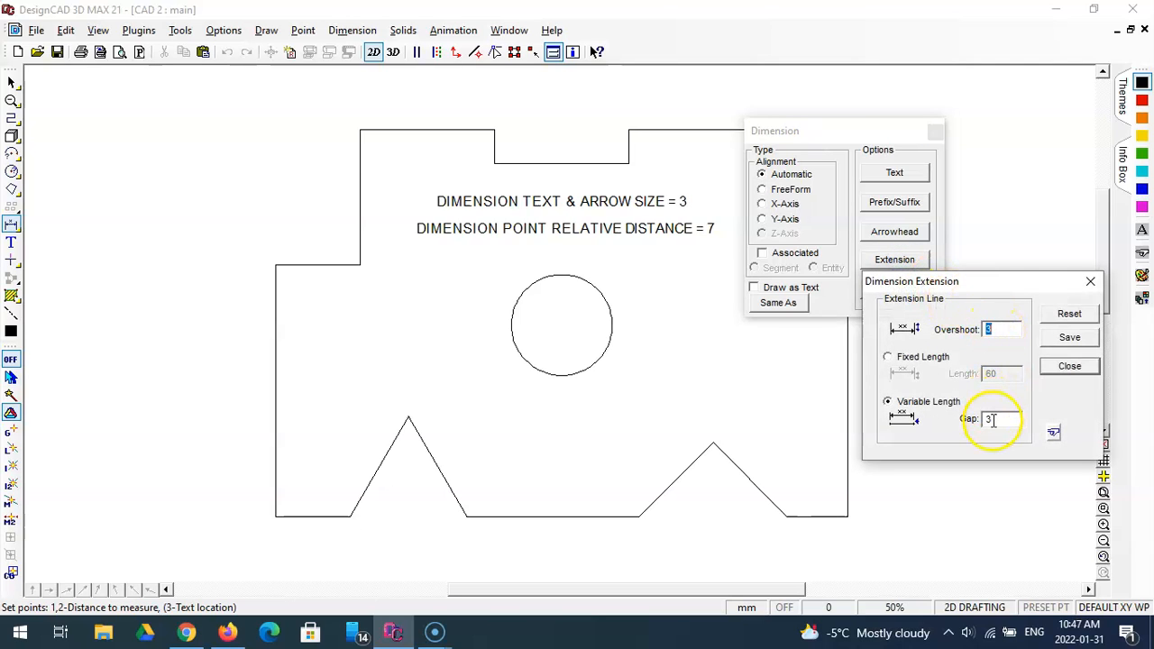
{"action": "left_click", "coordinate": [1069, 366]}
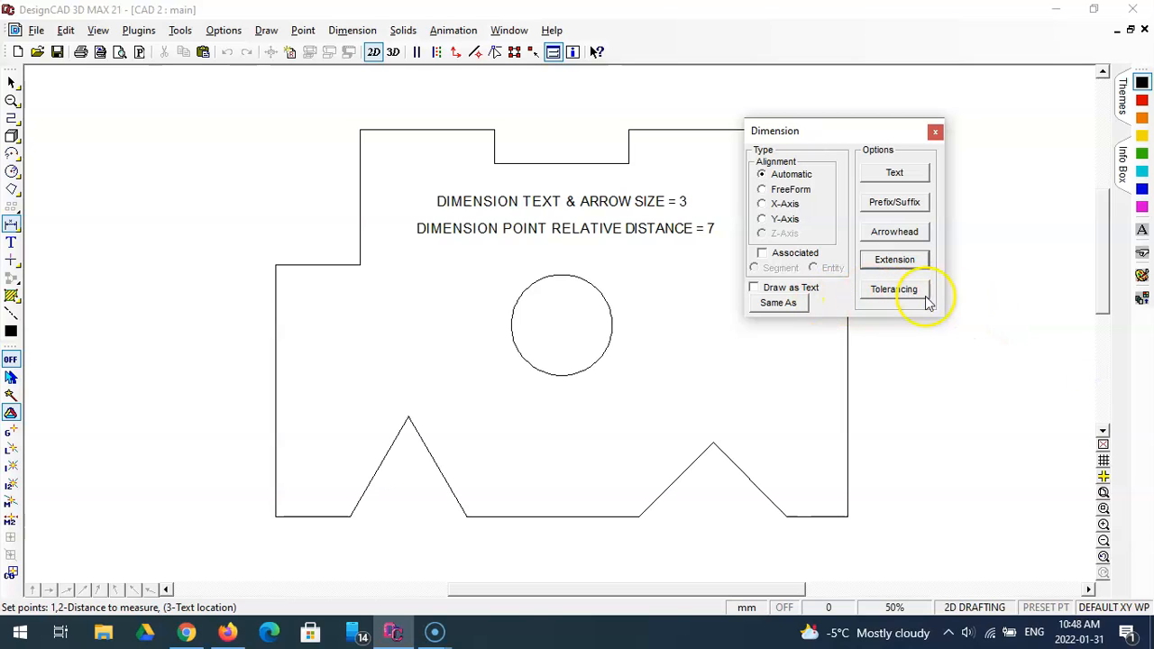
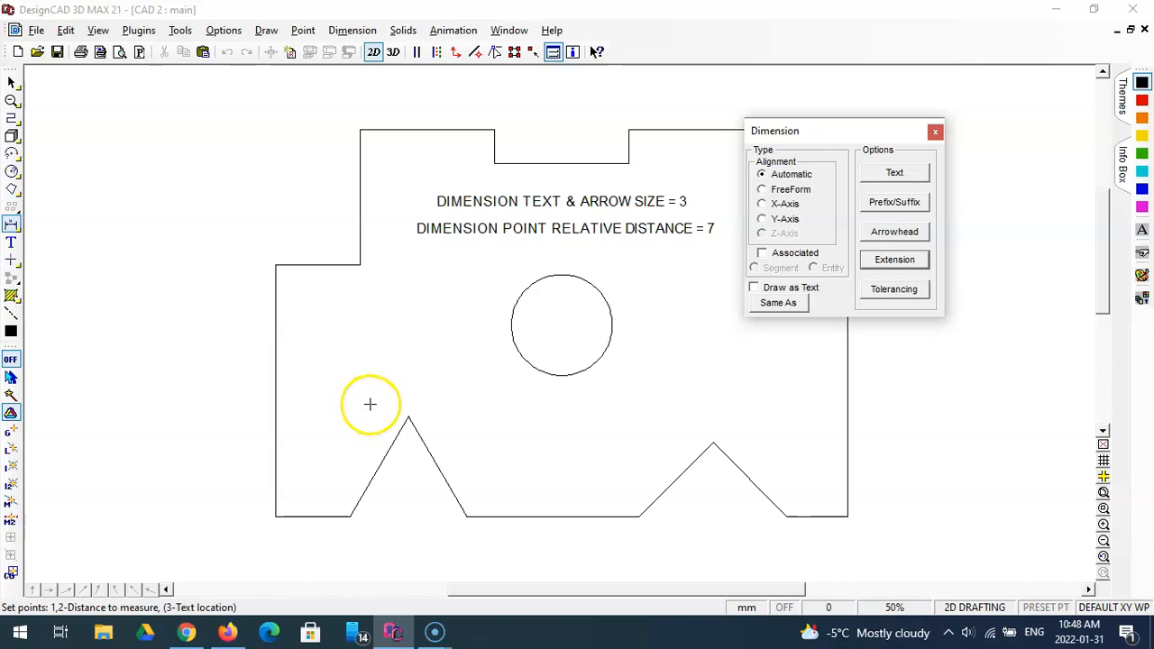
Try dimensioning the left triangular notch's height from its apex to the plate's lower-left corner, offset -7 in X, and delete that dimension
{"action": "left_click", "coordinate": [407, 418]}
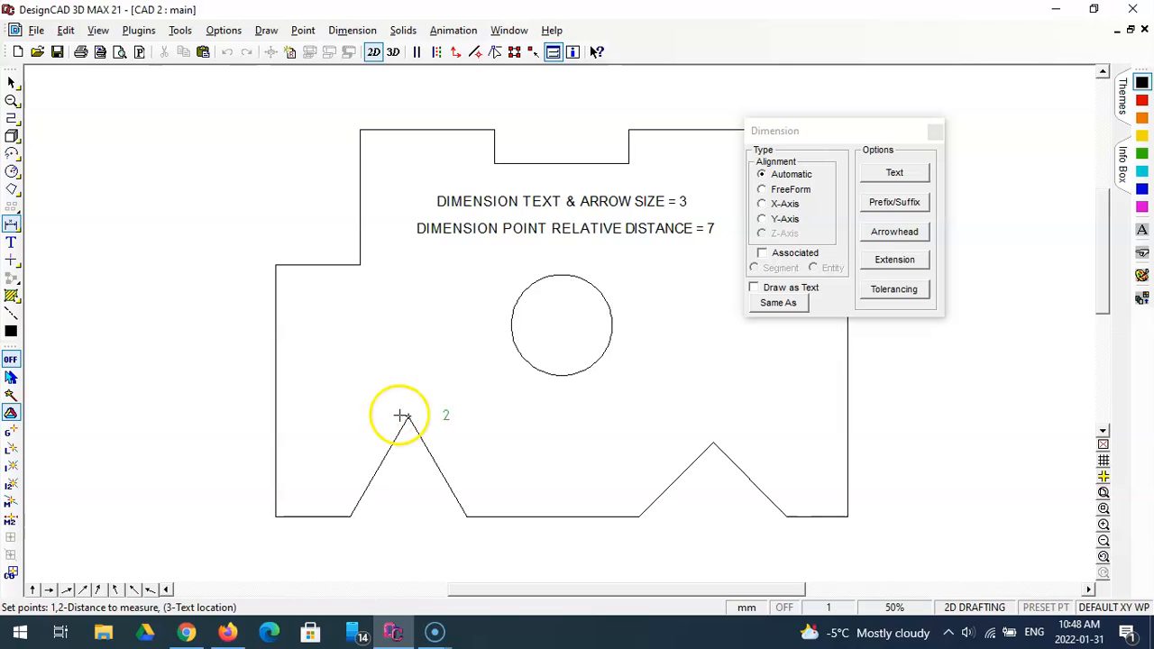
{"action": "left_click", "coordinate": [275, 512]}
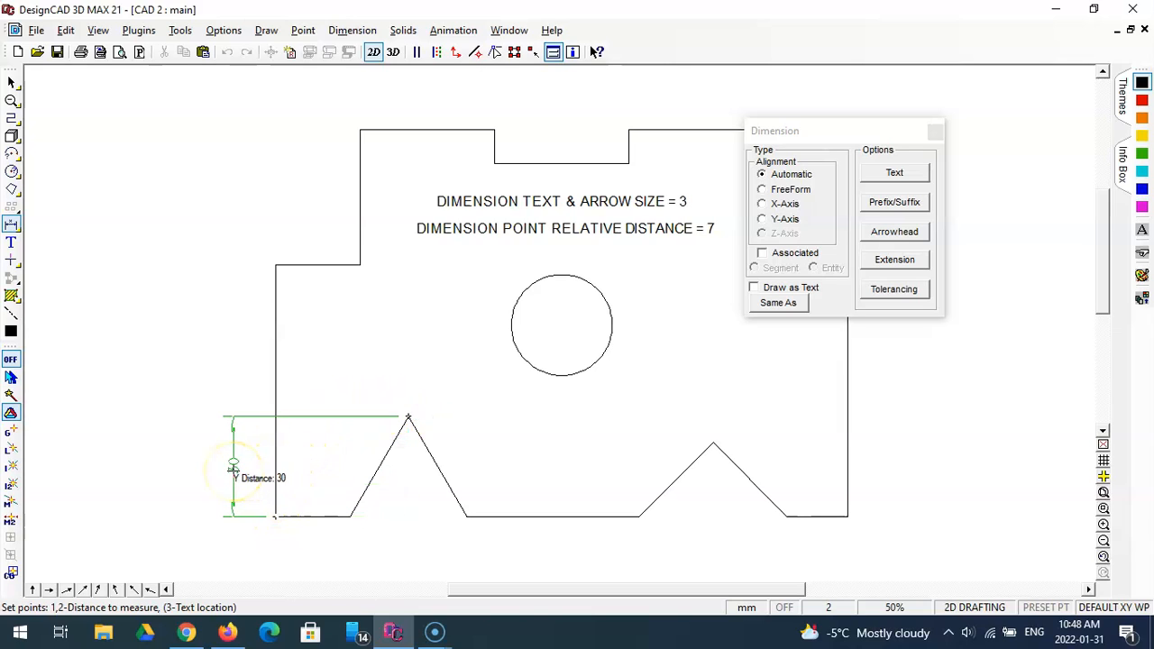
{"action": "key", "text": "apostrophe"}
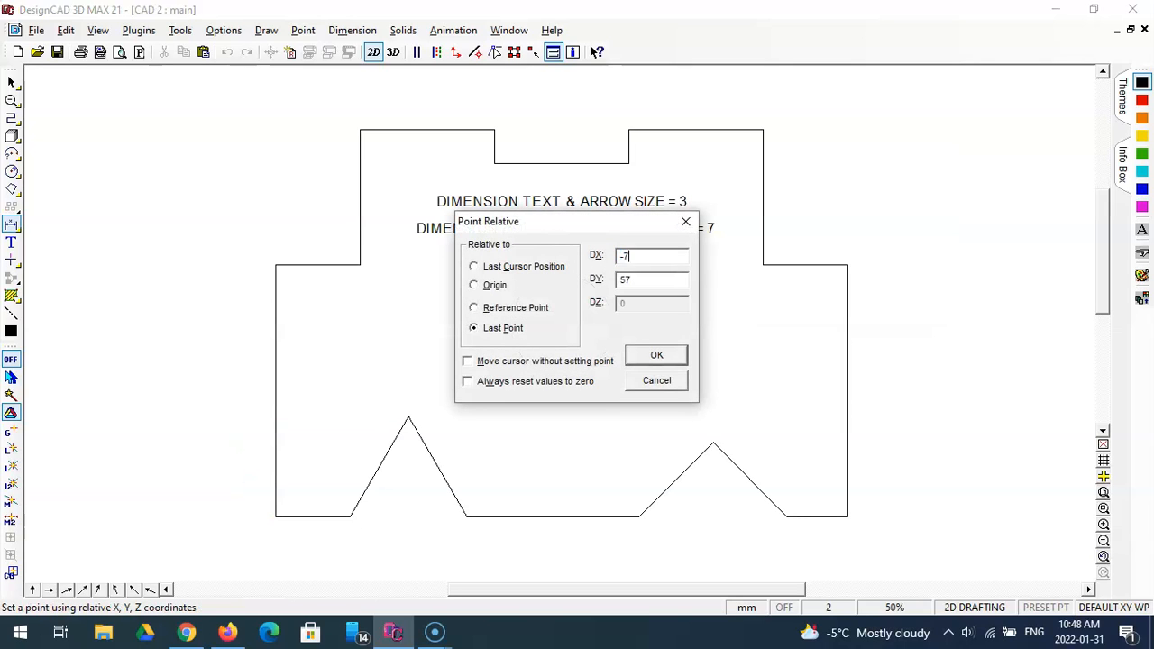
{"action": "key", "text": "Tab"}
{"action": "key", "text": "Return"}
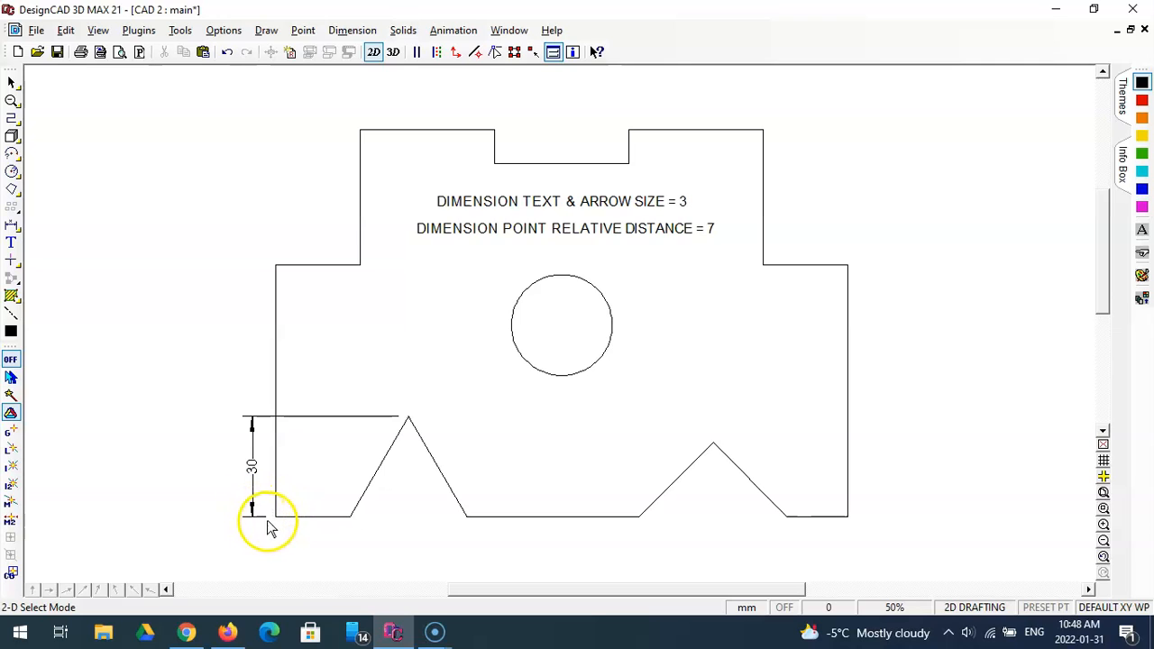
{"action": "left_click", "coordinate": [254, 516]}
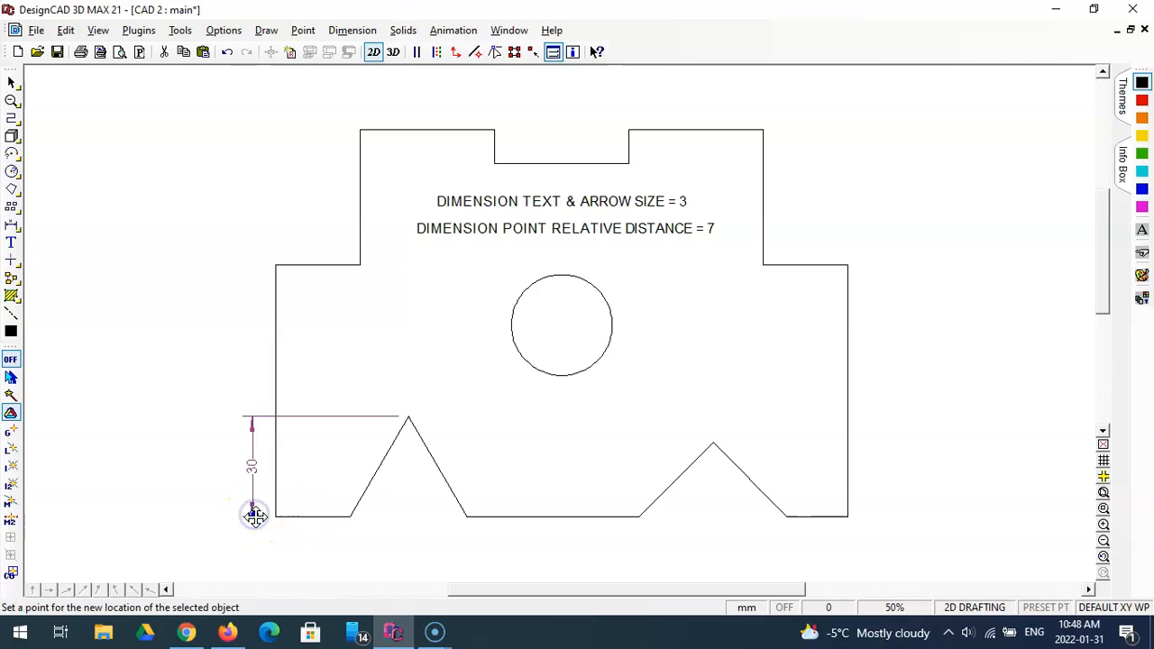
{"action": "key", "text": "Delete"}
Try dimensioning from the plate's lower-left corner to the left triangular notch's apex, offset -7 in X, and delete that dimension
{"action": "left_click", "coordinate": [11, 224]}
{"action": "left_click", "coordinate": [275, 515]}
{"action": "left_click", "coordinate": [404, 417]}
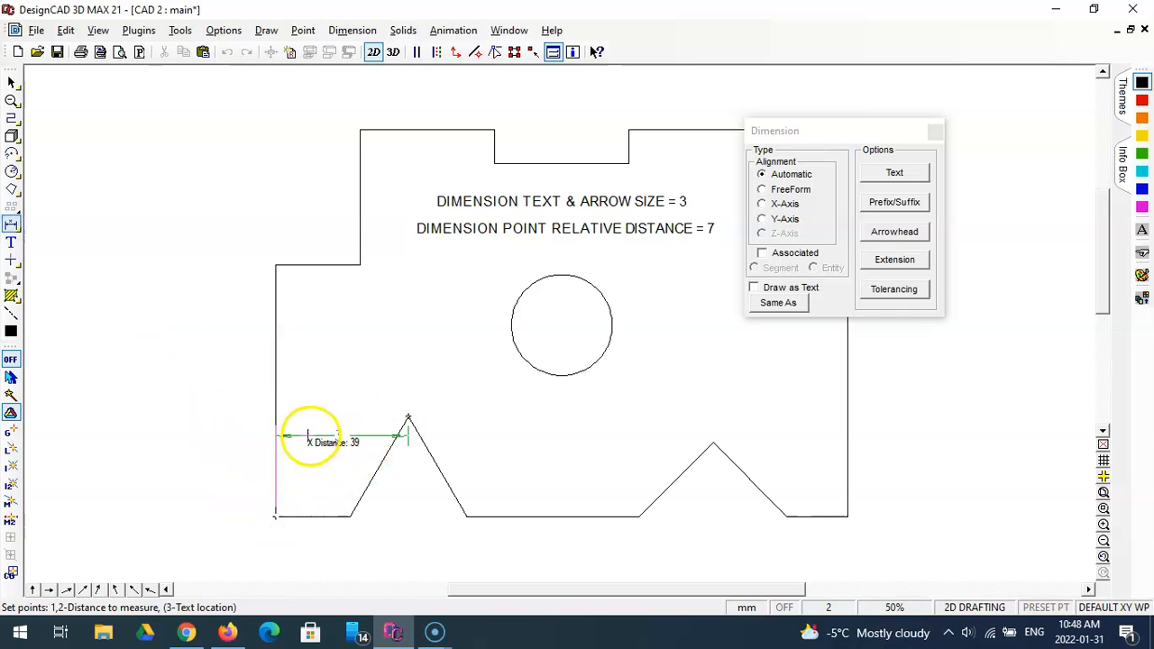
{"action": "key", "text": "apostrophe"}
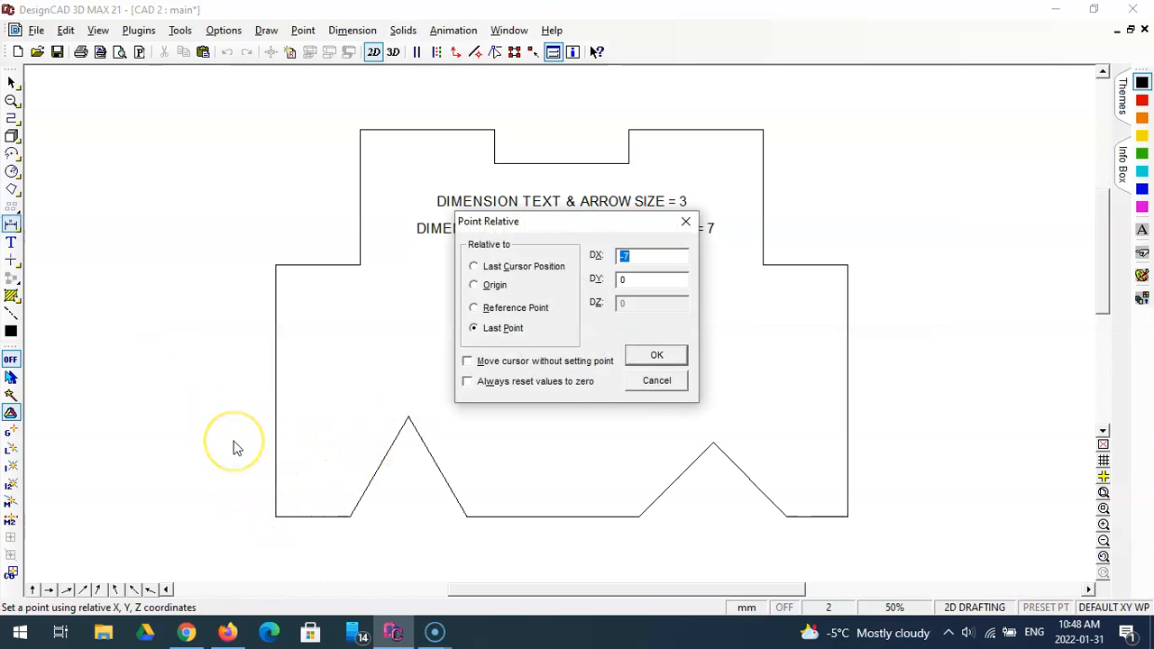
{"action": "key", "text": "Return"}
{"action": "left_click", "coordinate": [385, 424]}
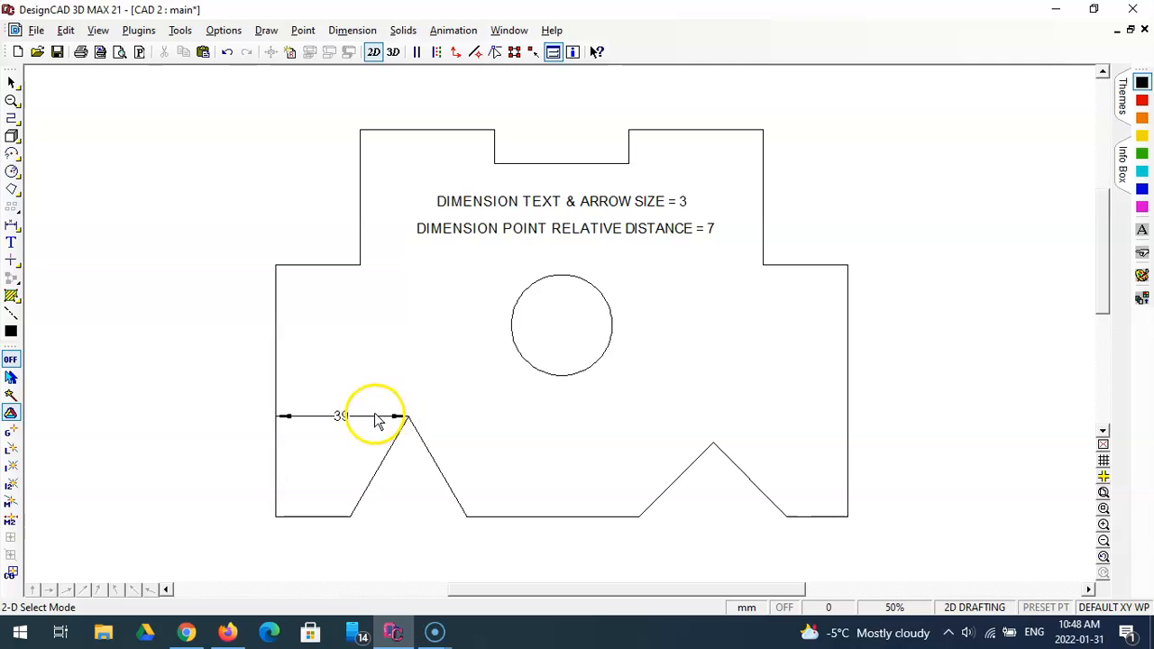
{"action": "left_click", "coordinate": [374, 414]}
{"action": "key", "text": "Delete"}
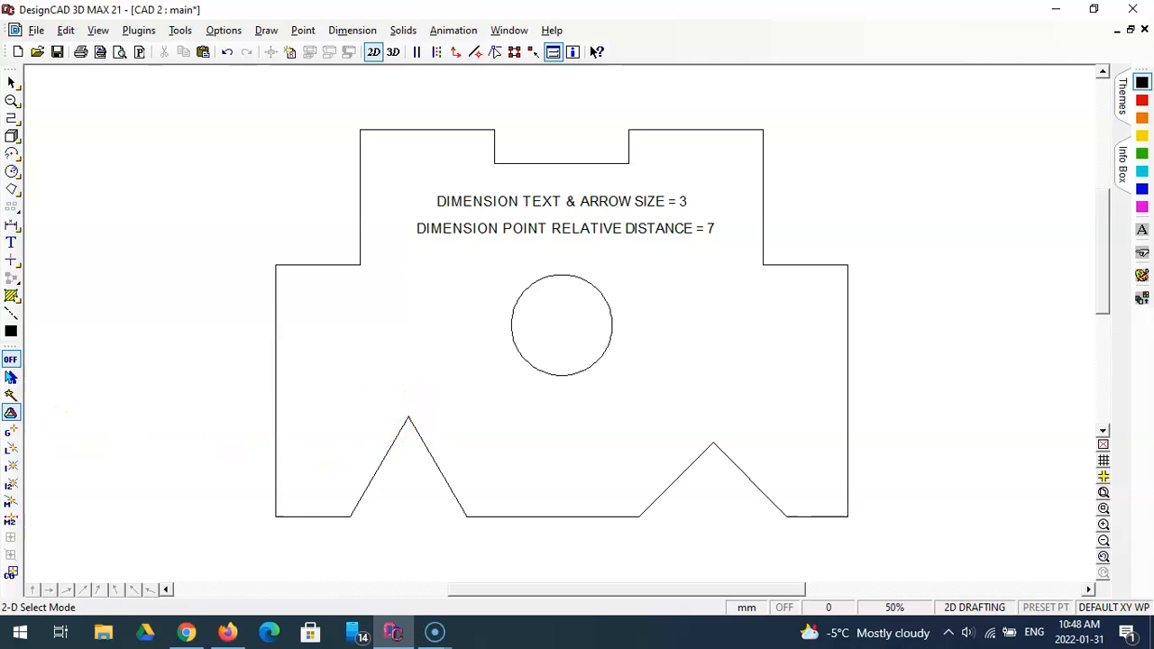
Repeat the trial dimension from the lower-left corner to the left notch's apex with the -7 X offset, and delete it again
{"action": "left_click", "coordinate": [11, 223]}
{"action": "left_click", "coordinate": [276, 516]}
{"action": "left_click", "coordinate": [411, 420]}
{"action": "key", "text": "apostrophe"}
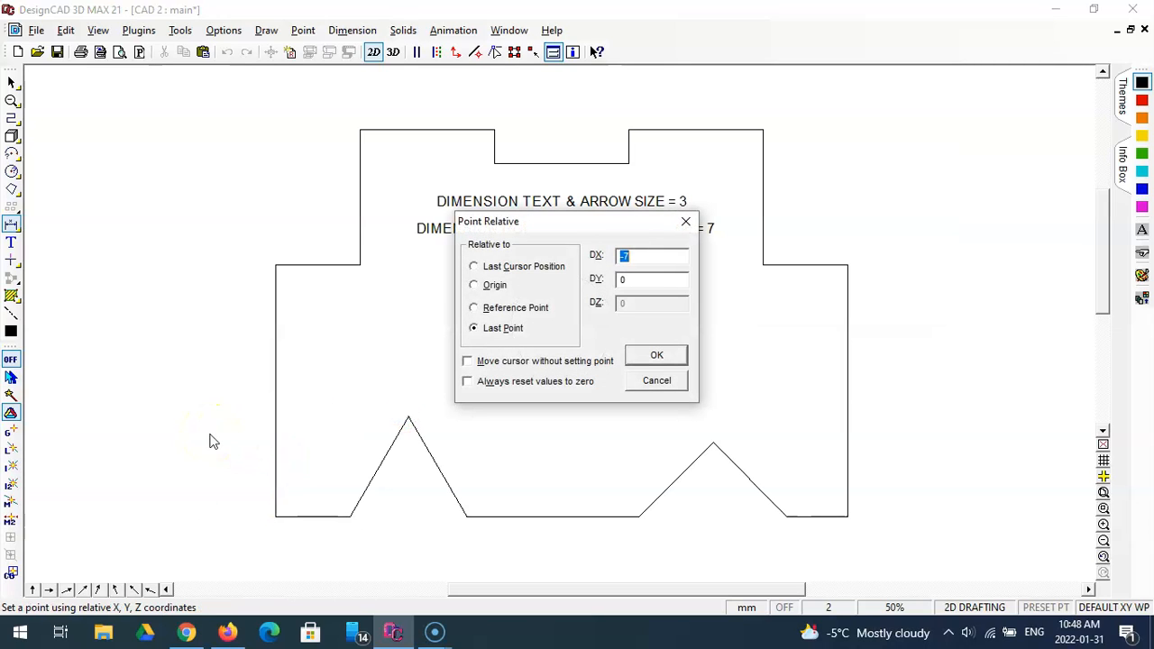
{"action": "key", "text": "Return"}
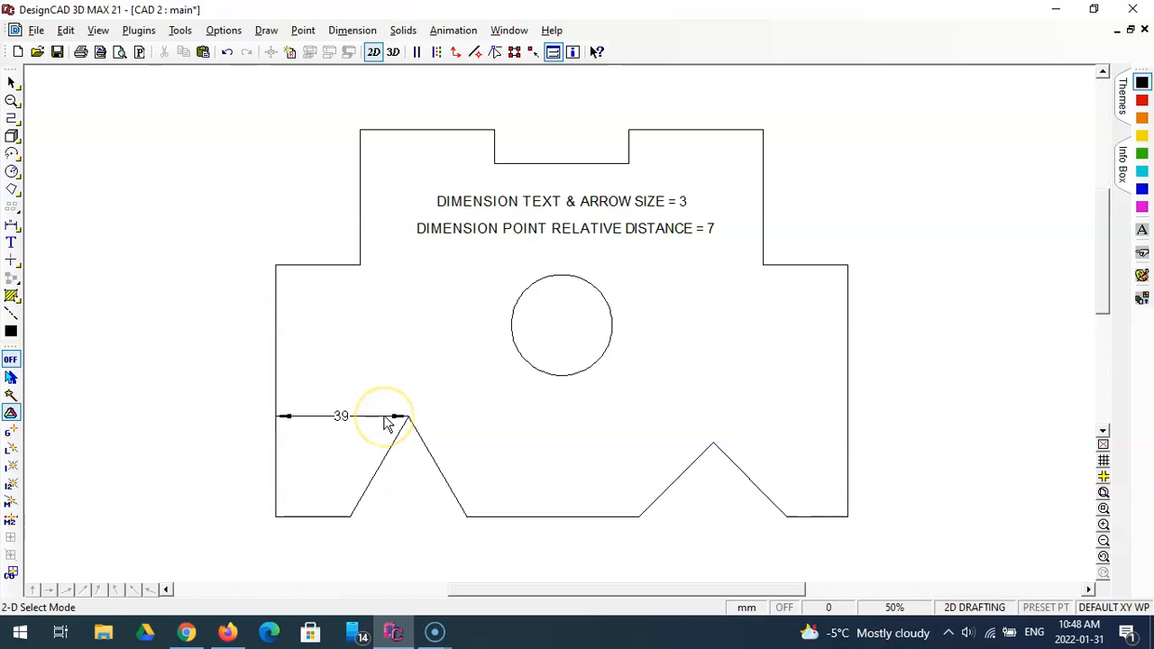
{"action": "left_click", "coordinate": [384, 416]}
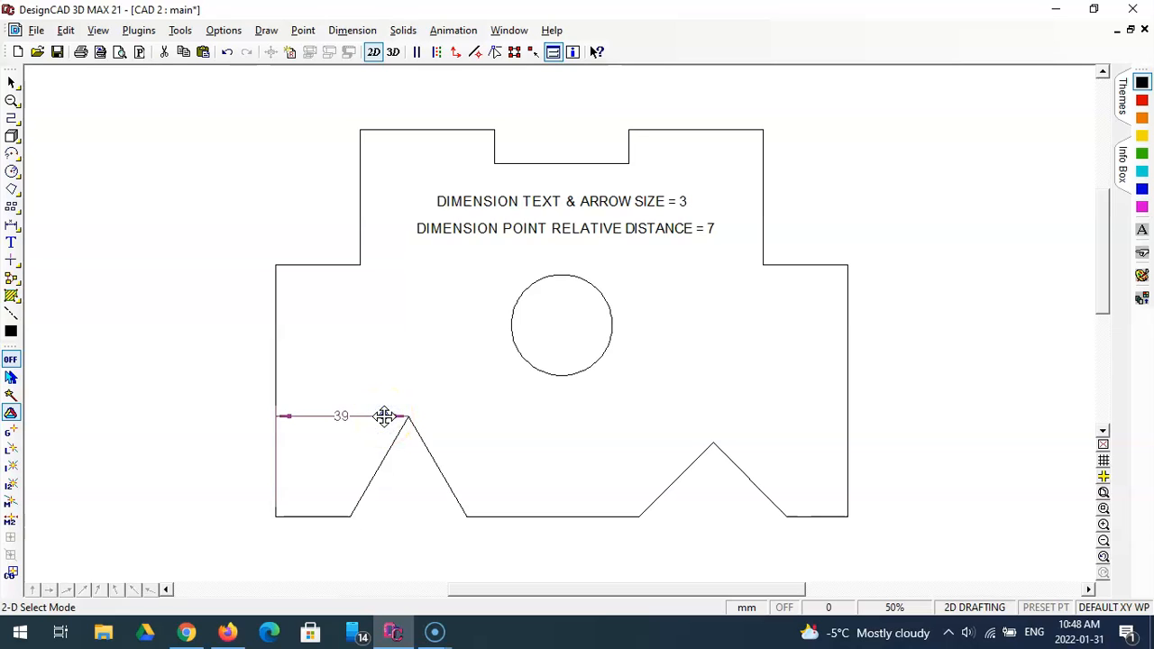
{"action": "key", "text": "Delete"}
Dimension the left triangular notch's height from its apex to the plate's lower-left corner, offset -7 in X
{"action": "left_click", "coordinate": [10, 226]}
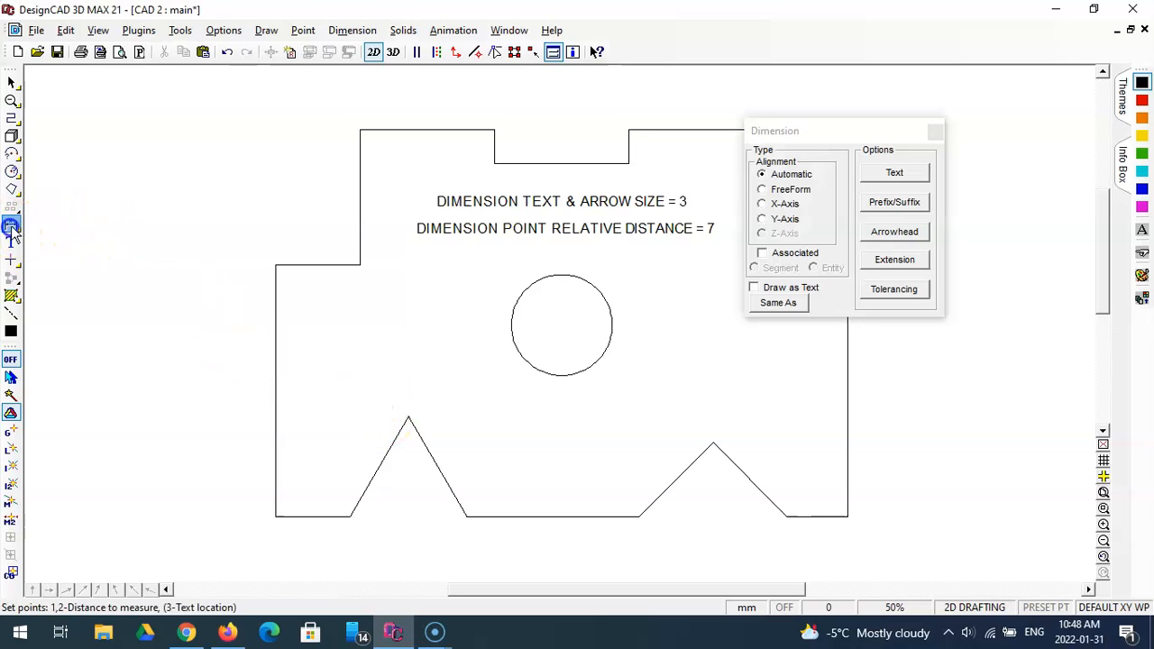
{"action": "left_click", "coordinate": [408, 417]}
{"action": "left_click", "coordinate": [275, 515]}
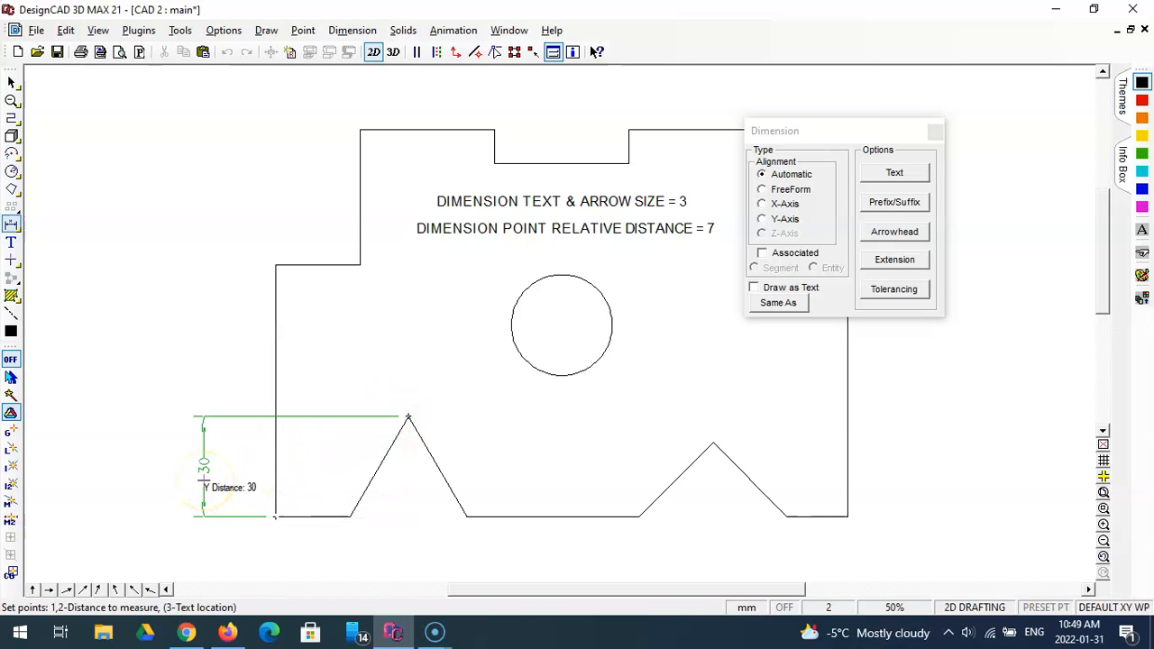
{"action": "key", "text": "apostrophe"}
{"action": "key", "text": "Return"}
{"action": "left_click", "coordinate": [254, 521]}
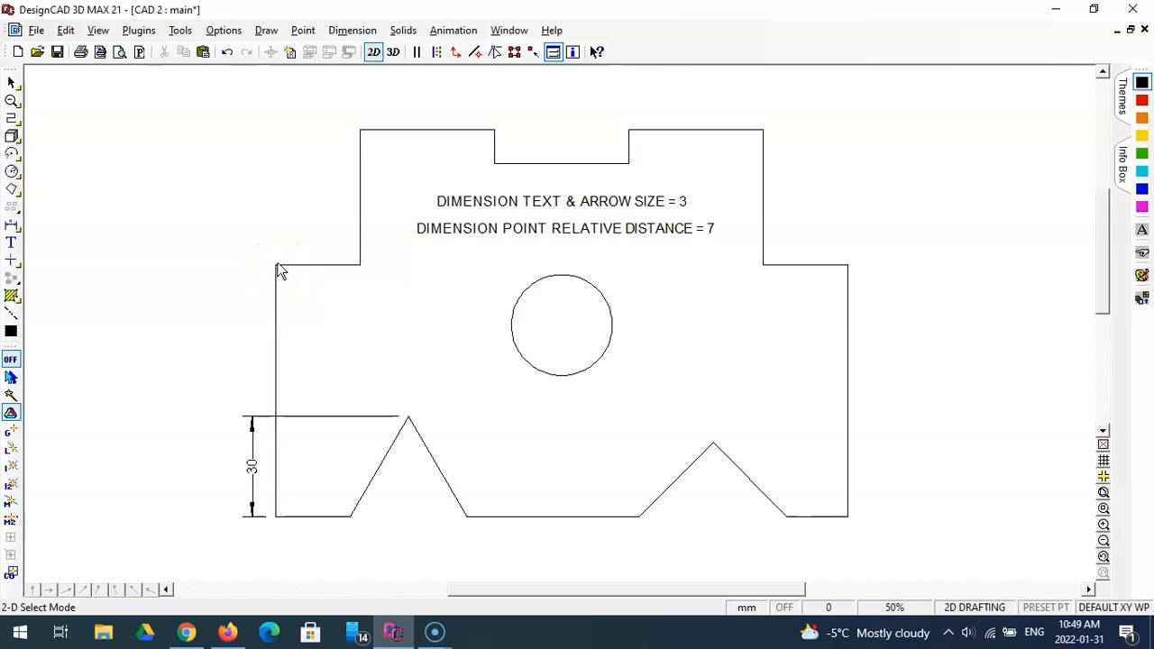
Dimension the plate's left edge from the lower-left corner up to the left shoulder, offset -14 in X
{"action": "left_click", "coordinate": [11, 224]}
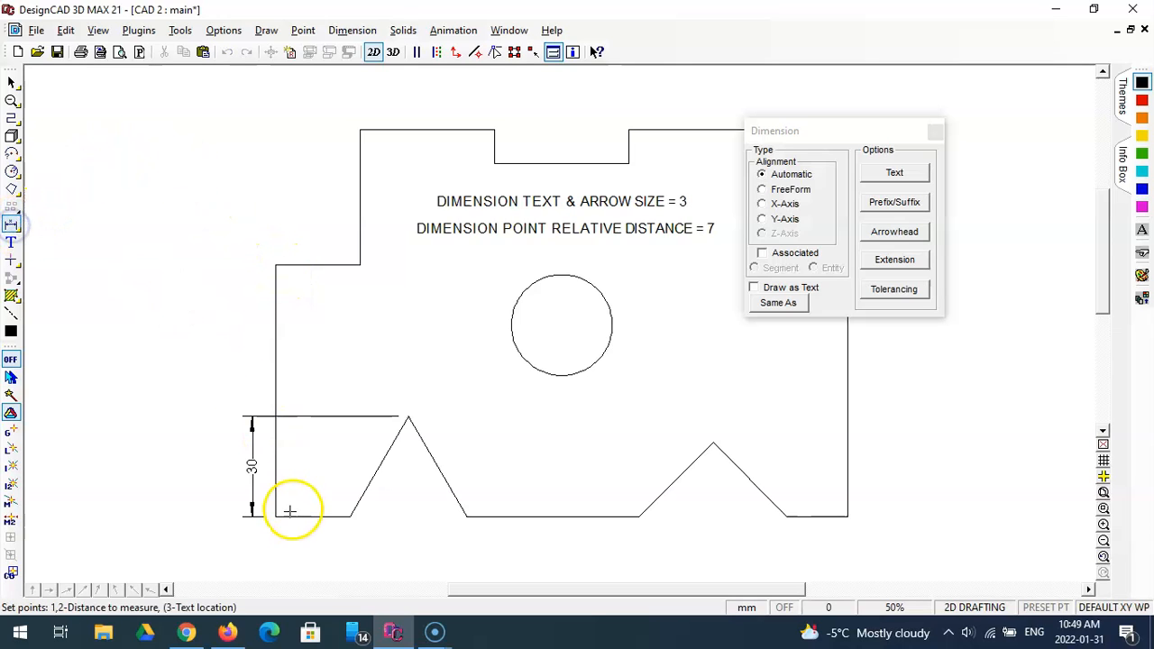
{"action": "left_click", "coordinate": [275, 516]}
{"action": "left_click", "coordinate": [276, 265]}
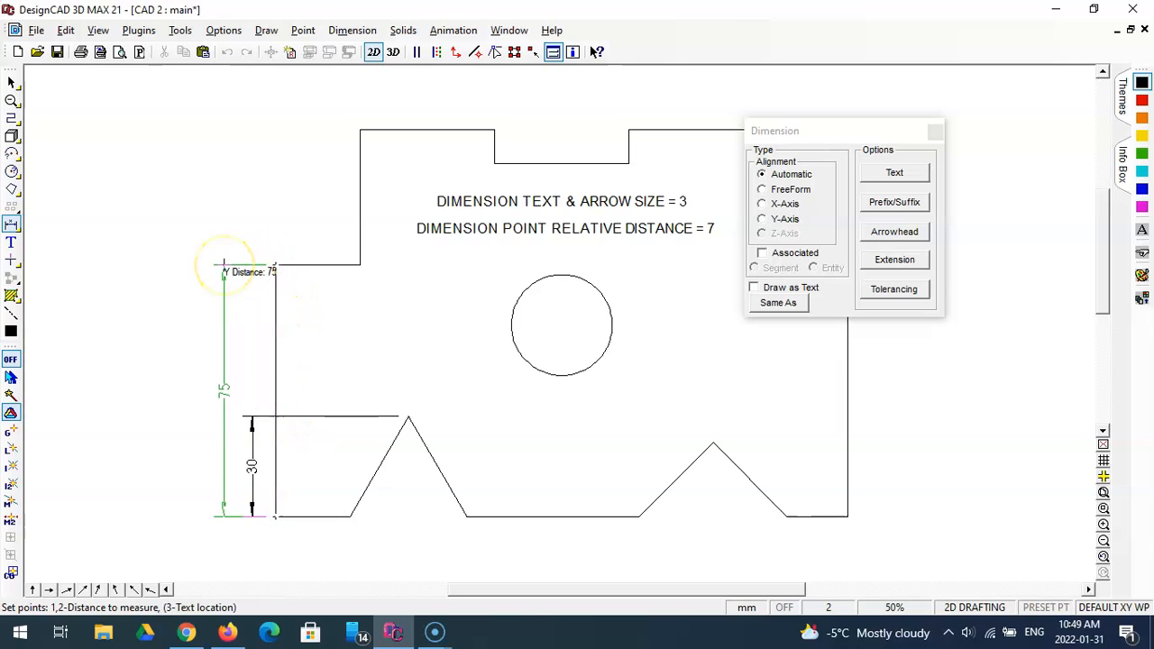
{"action": "key", "text": "apostrophe"}
{"action": "type", "text": "-14"}
{"action": "key", "text": "Return"}
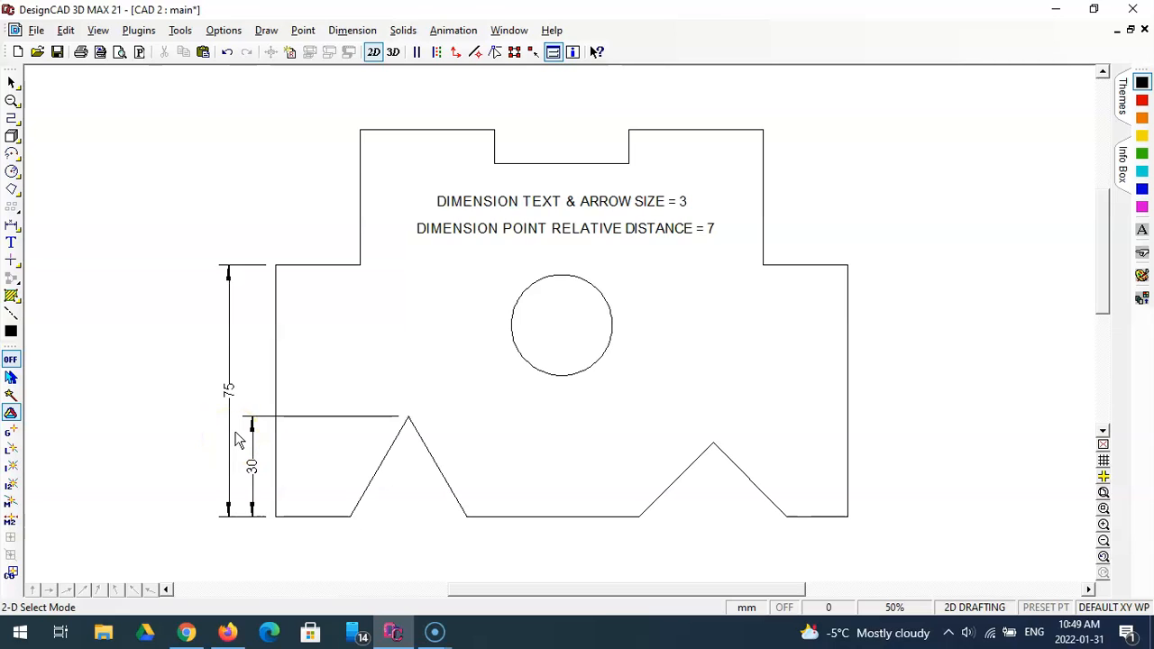
Dimension the plate's overall height from the upper-left top corner to the lower-left corner, offset -21 in X
{"action": "left_click", "coordinate": [12, 223]}
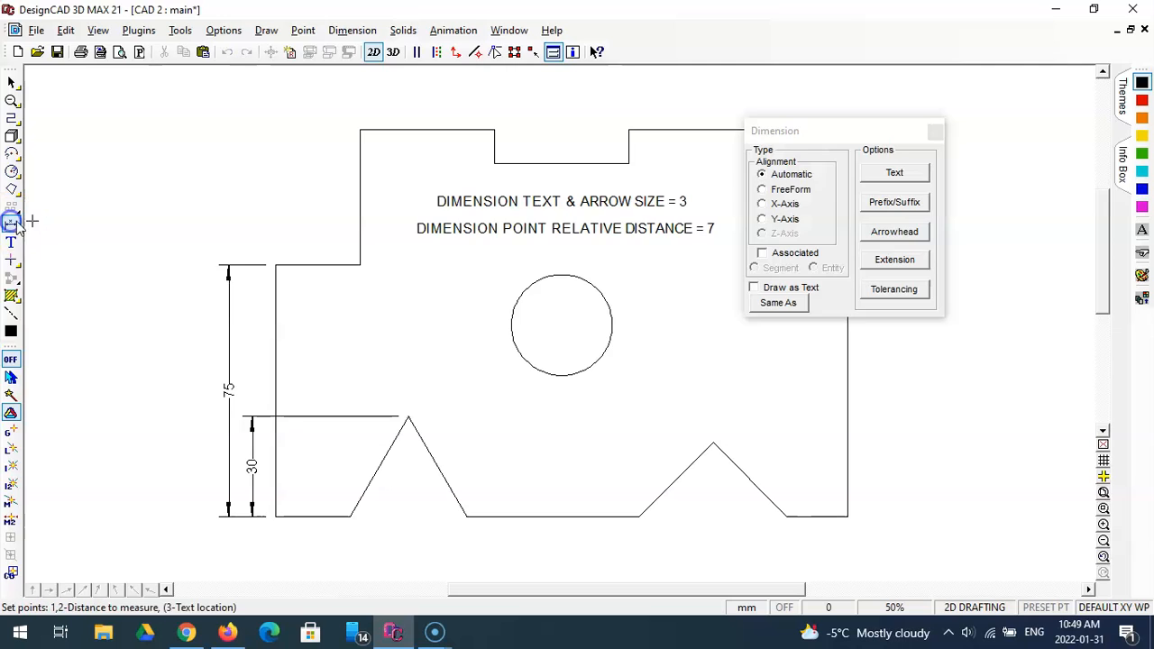
{"action": "left_click", "coordinate": [358, 130]}
{"action": "left_click", "coordinate": [276, 516]}
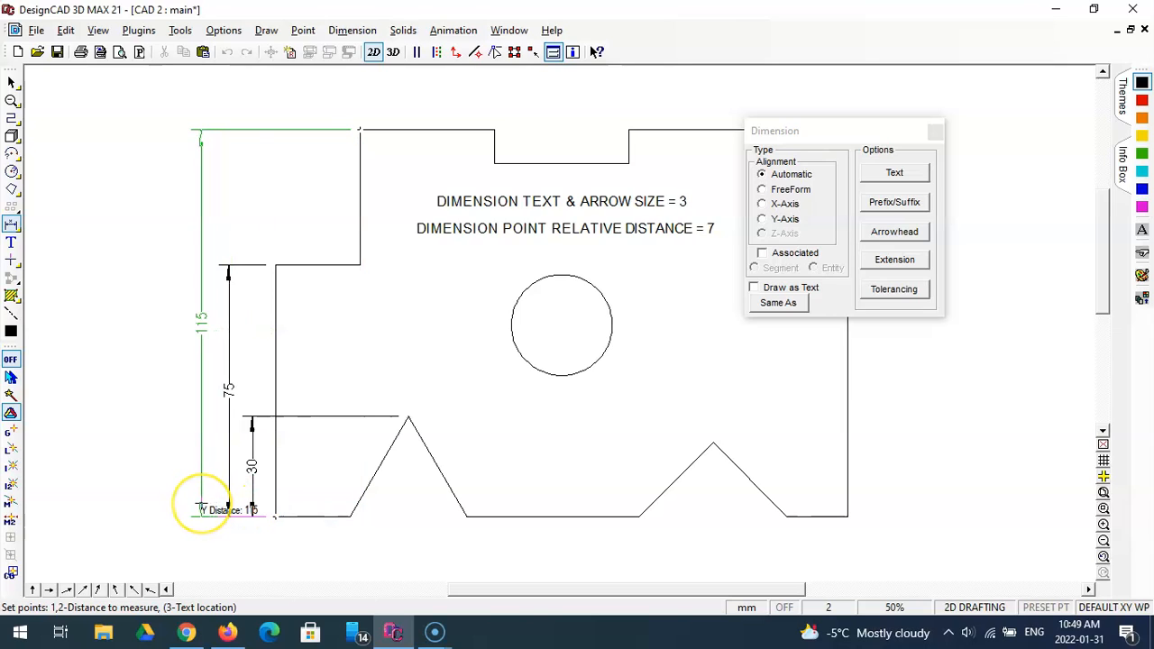
{"action": "key", "text": "apostrophe"}
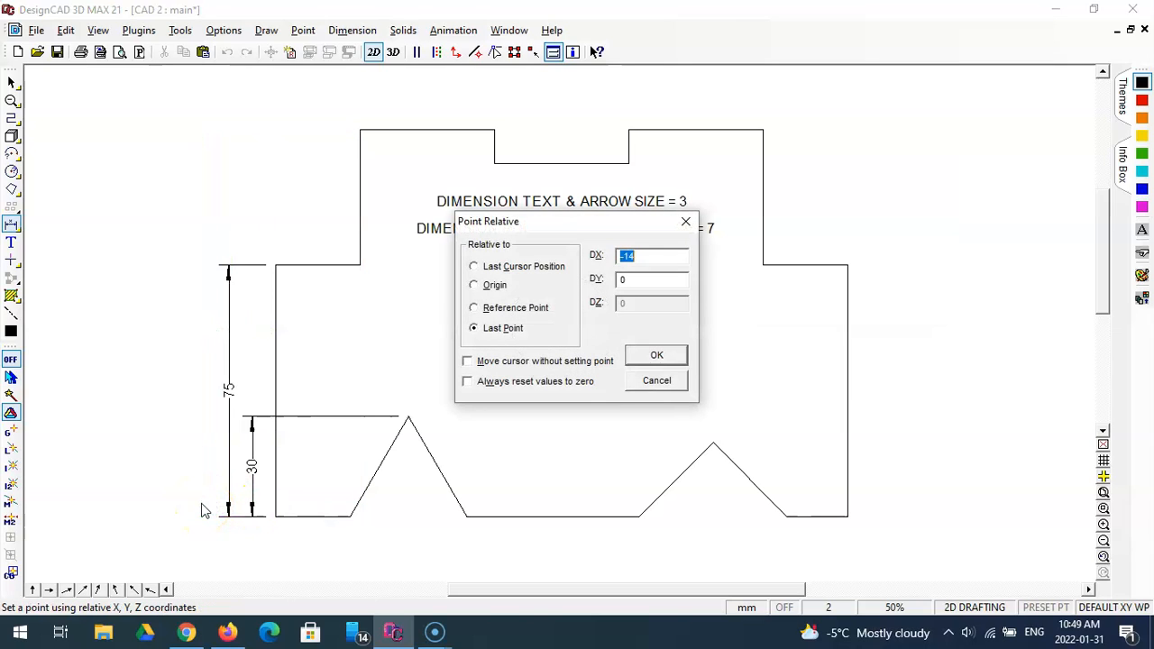
{"action": "type", "text": "-21"}
{"action": "key", "text": "Return"}
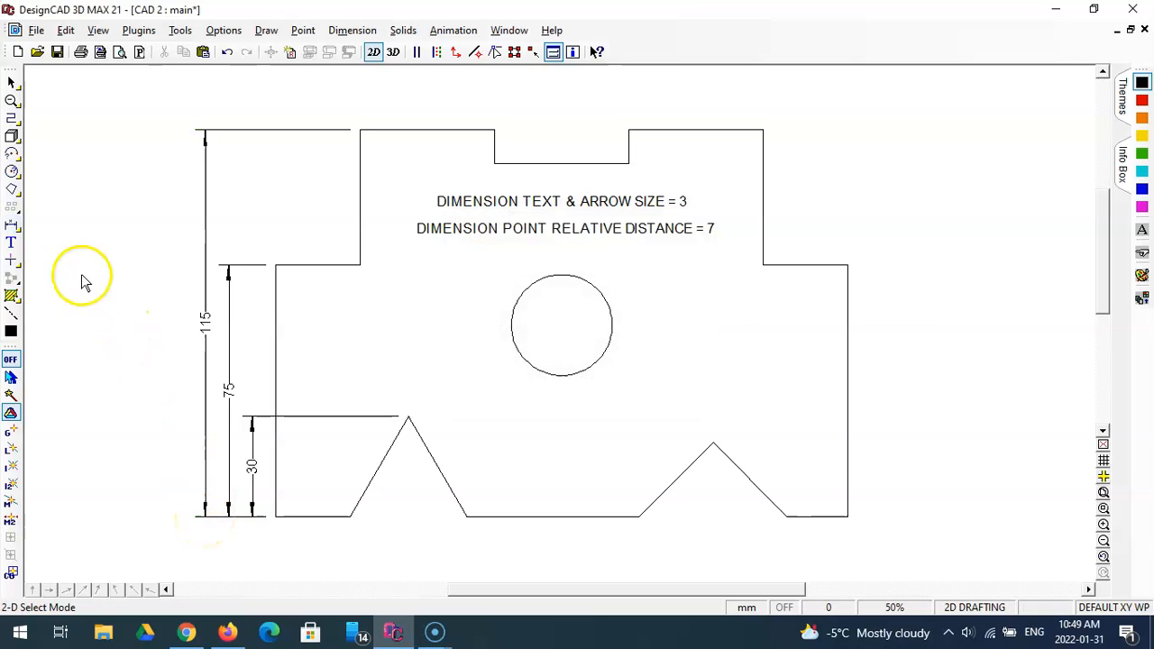
Try dimensioning the overall height in reverse order, from the lower-left corner to the upper-left top corner, offset -21 in X, and delete it
{"action": "left_click", "coordinate": [11, 224]}
{"action": "left_click", "coordinate": [276, 514]}
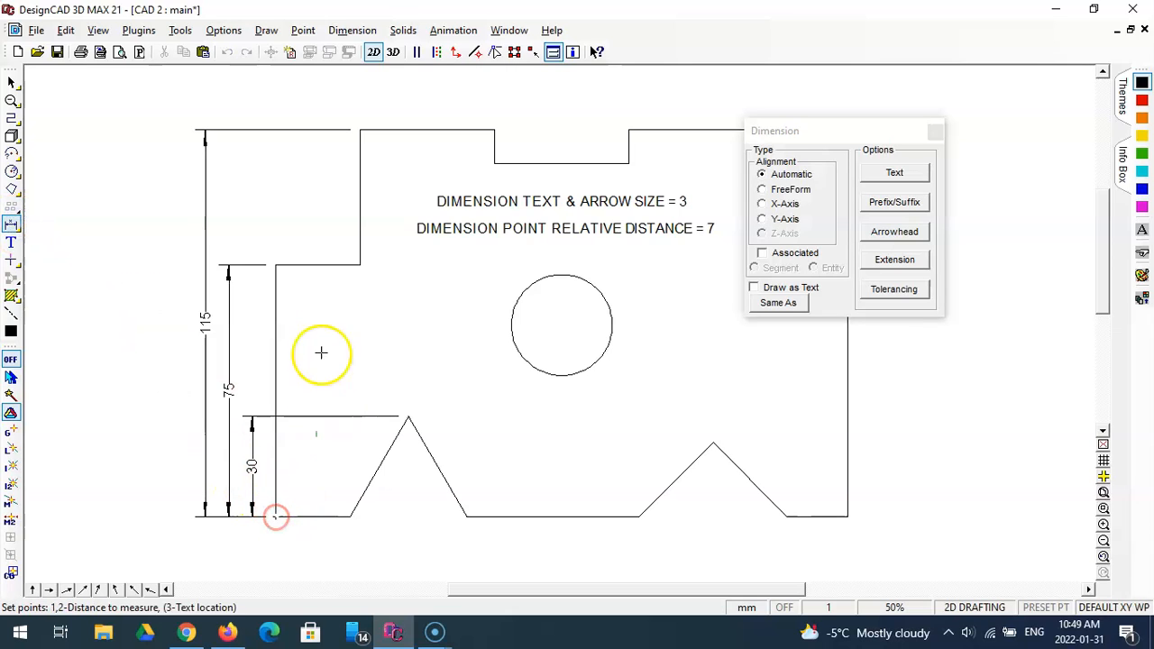
{"action": "left_click", "coordinate": [359, 131]}
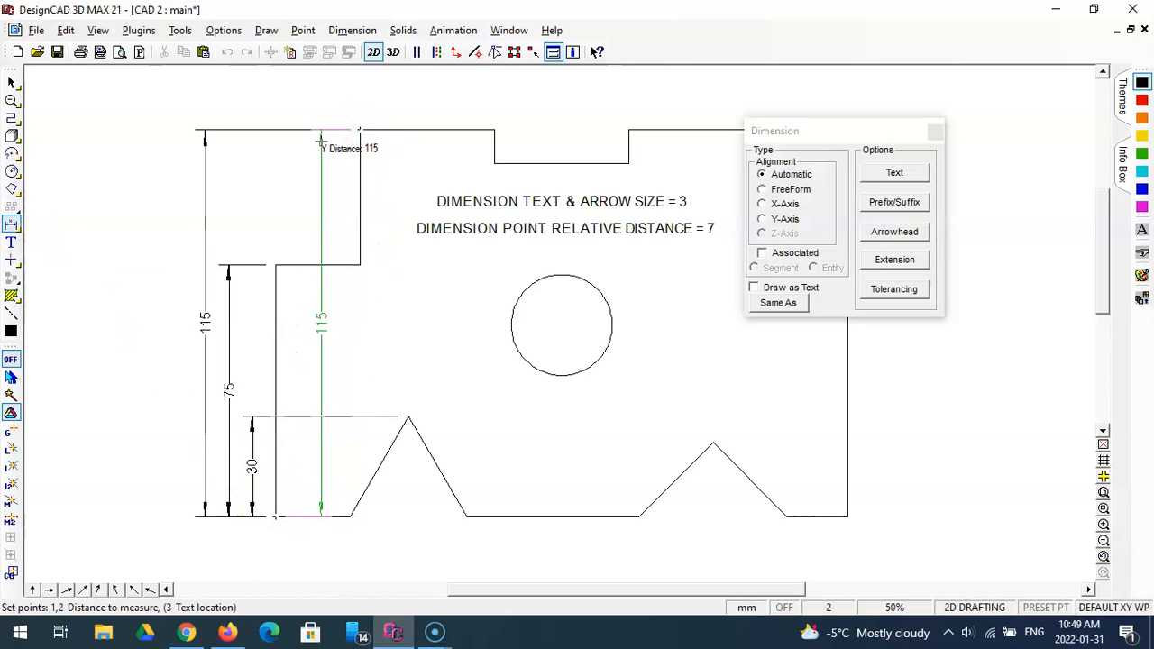
{"action": "key", "text": "apostrophe"}
{"action": "key", "text": "Return"}
{"action": "left_click", "coordinate": [291, 136]}
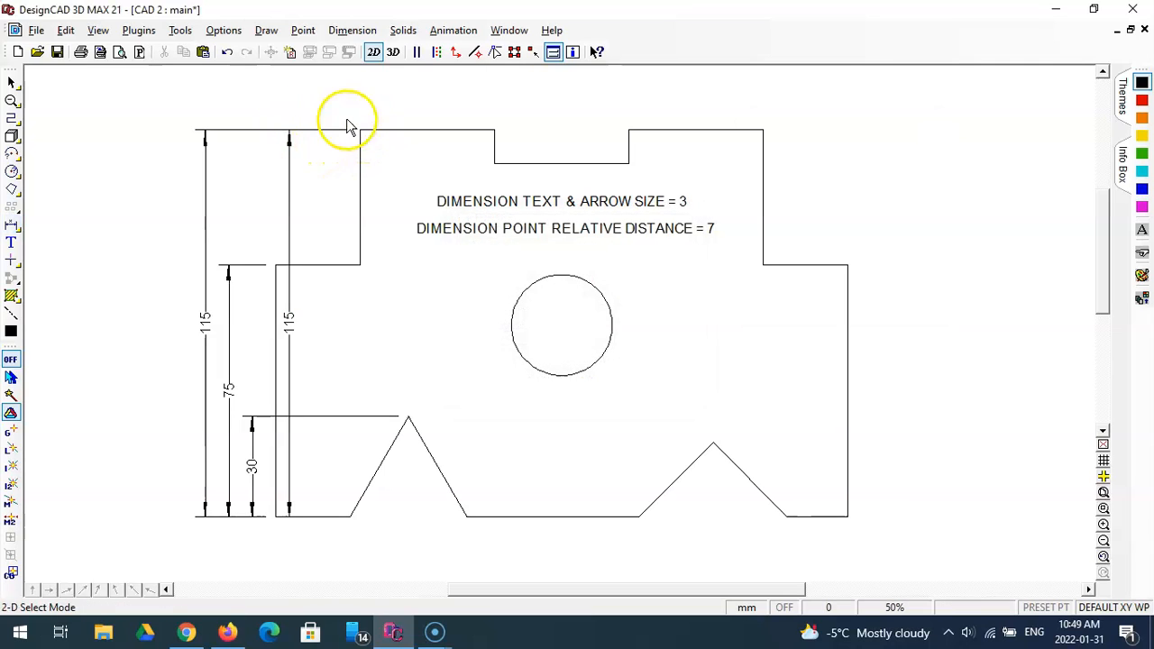
{"action": "left_click", "coordinate": [287, 211]}
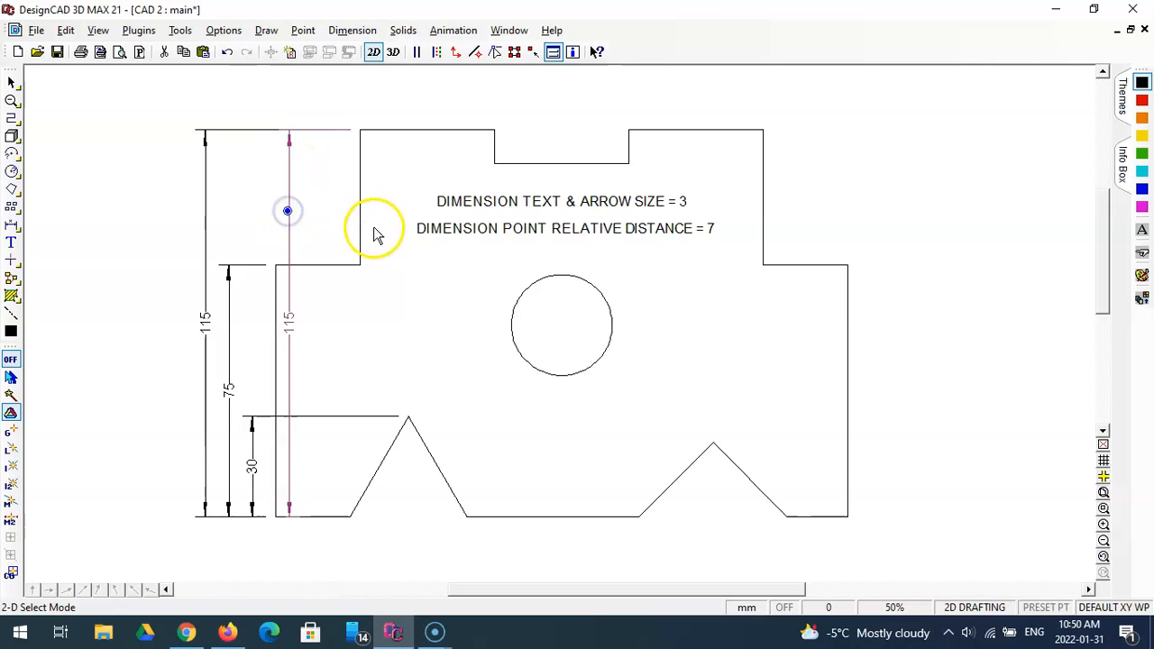
{"action": "key", "text": "Delete"}
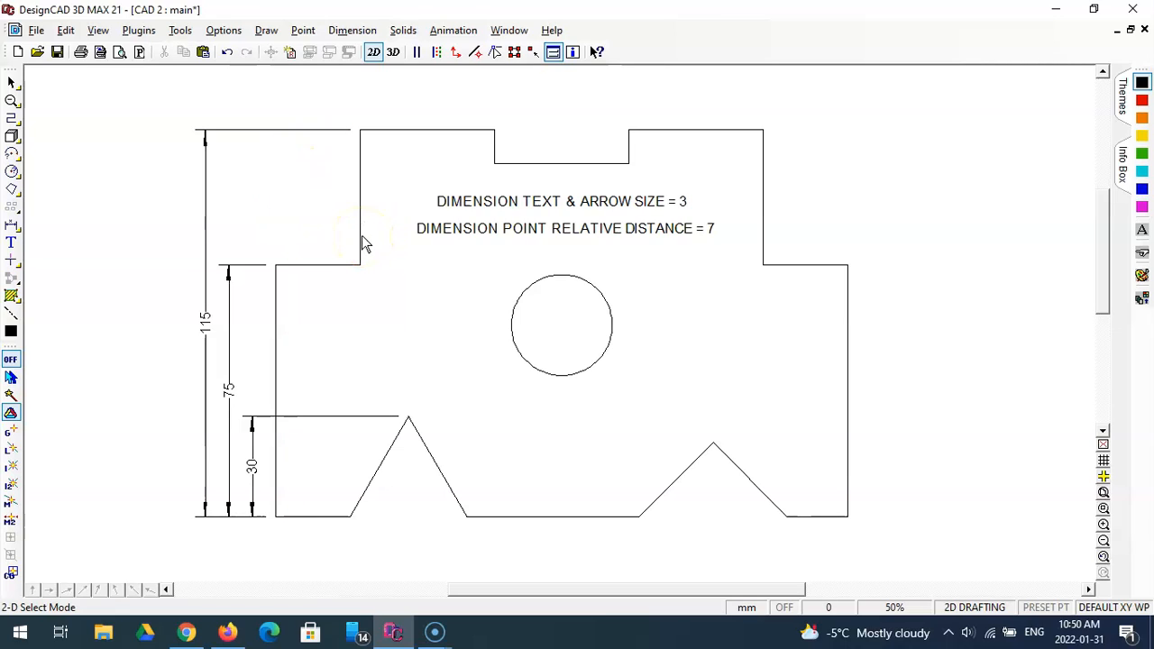
{"action": "left_click", "coordinate": [374, 234]}
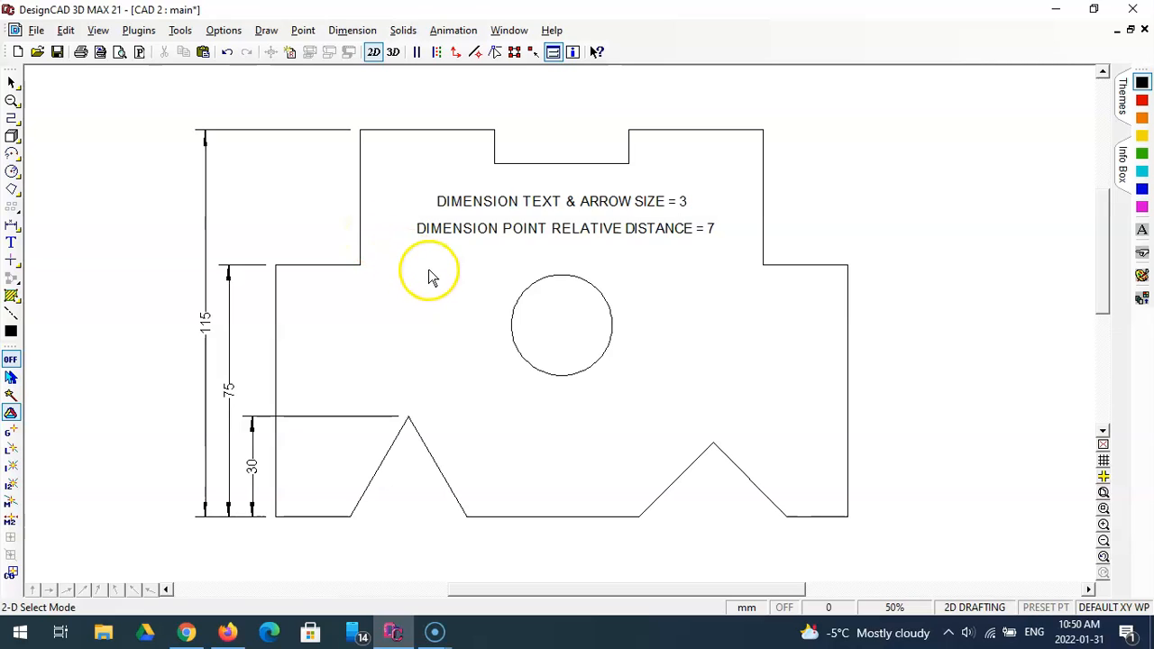
Dimension the width of the top edge's left segment, offset 7 in Y
{"action": "scroll", "coordinate": [435, 277], "scroll_direction": "up", "scroll_amount": 2}
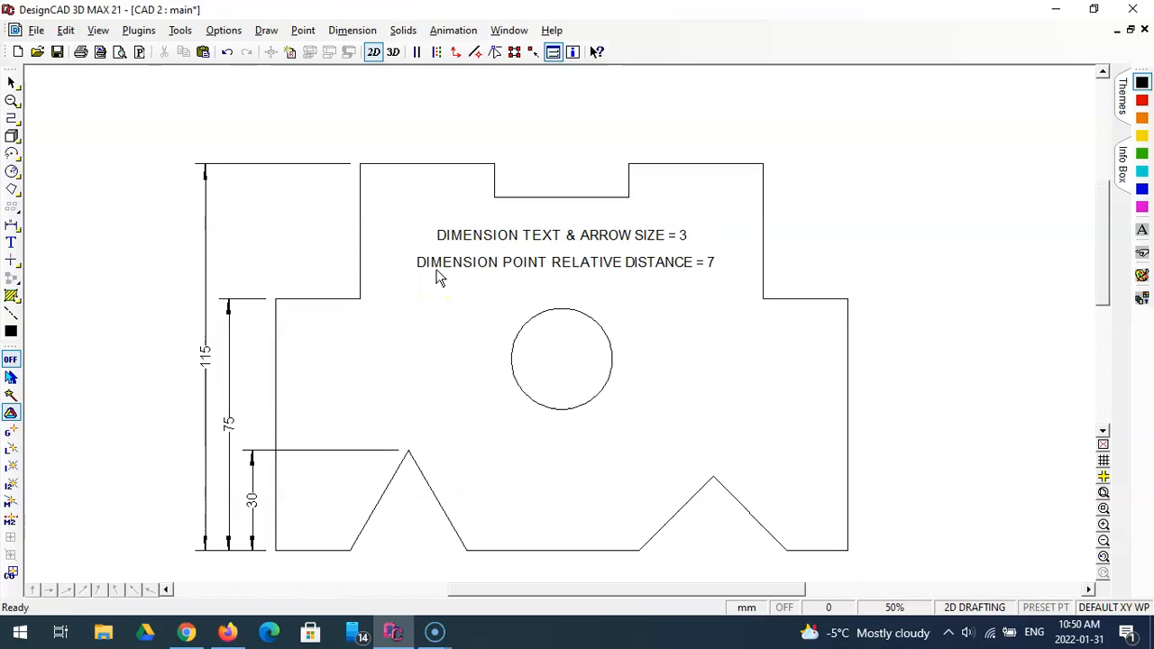
{"action": "scroll", "coordinate": [437, 277], "scroll_direction": "up", "scroll_amount": 1}
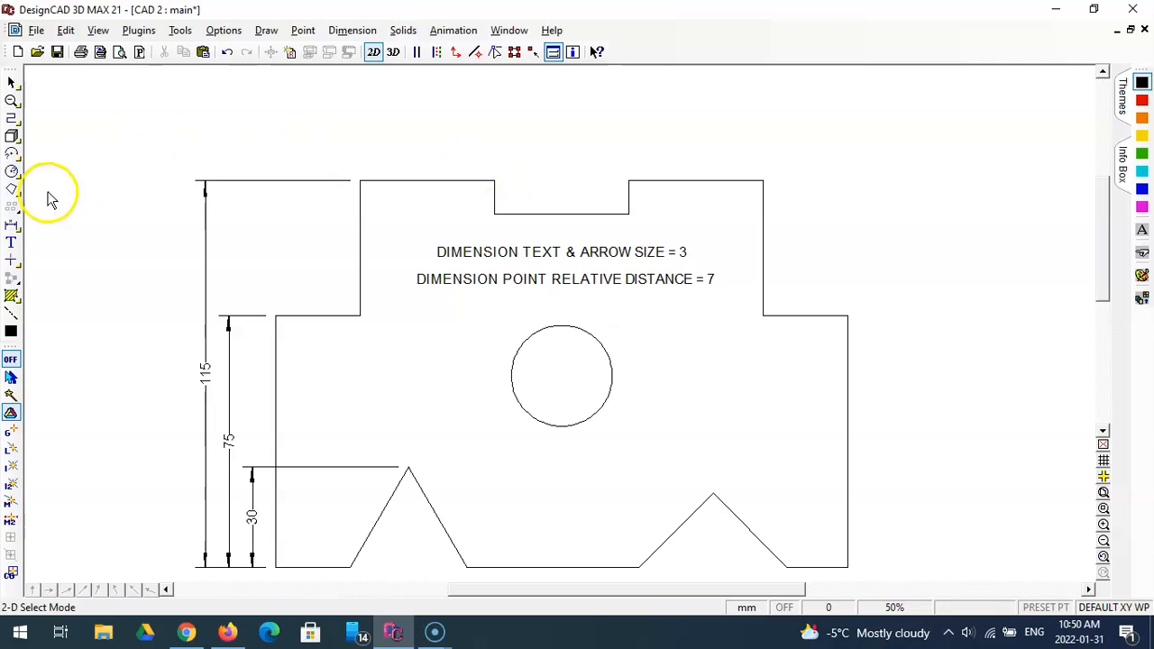
{"action": "left_click", "coordinate": [11, 225]}
{"action": "left_click", "coordinate": [361, 181]}
{"action": "left_click", "coordinate": [494, 181]}
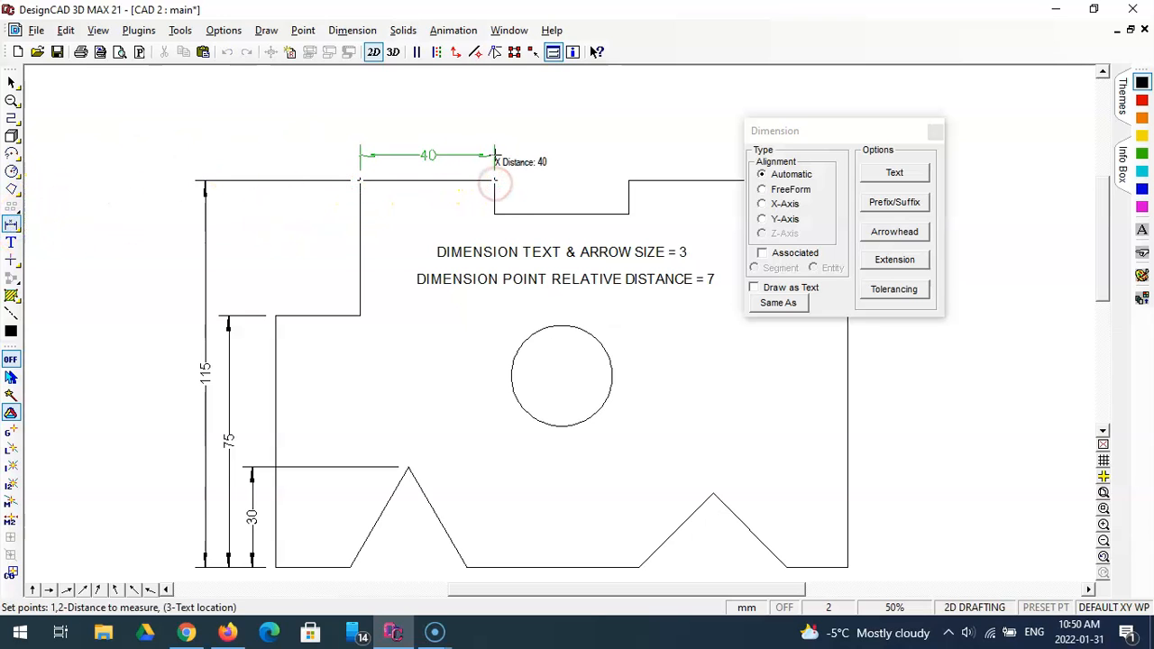
{"action": "key", "text": "'"}
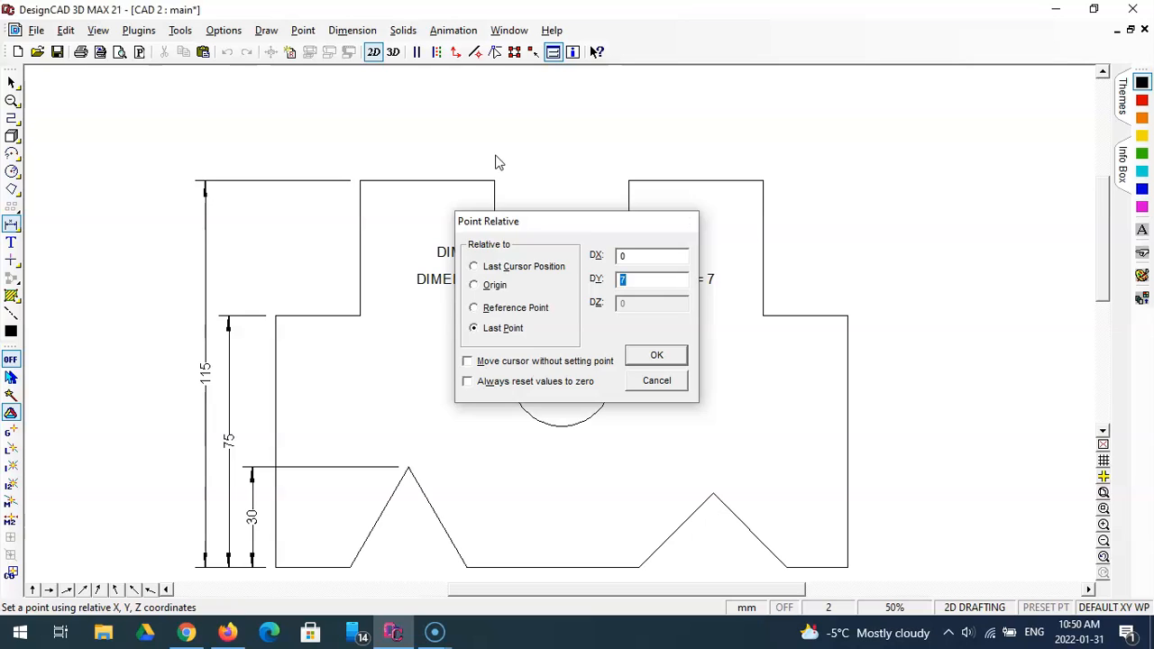
{"action": "key", "text": "Return"}
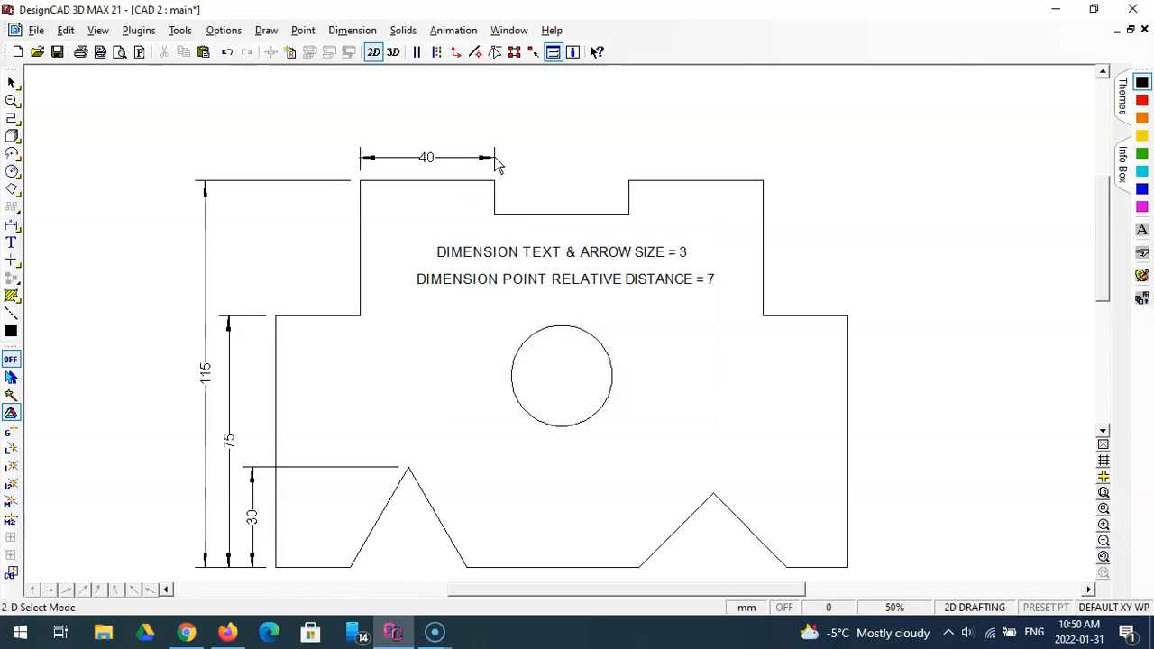
Dimension the widths of the top recess and the top edge's right segment, both in line with the left segment's dimension
{"action": "left_click", "coordinate": [13, 226]}
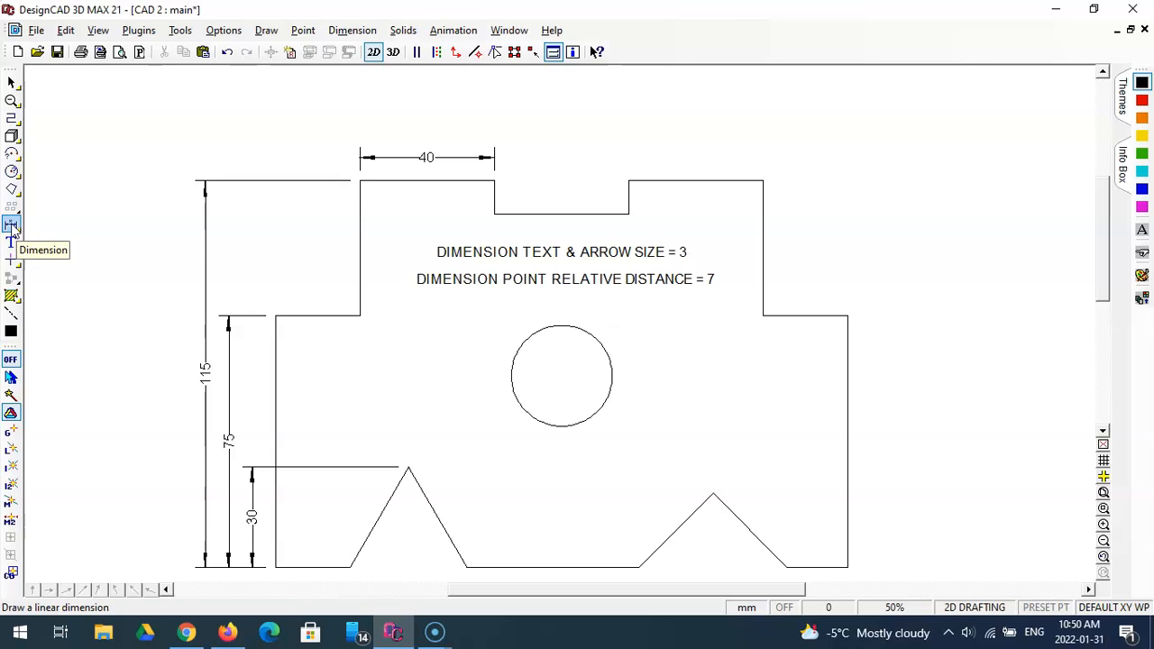
{"action": "left_click", "coordinate": [13, 226]}
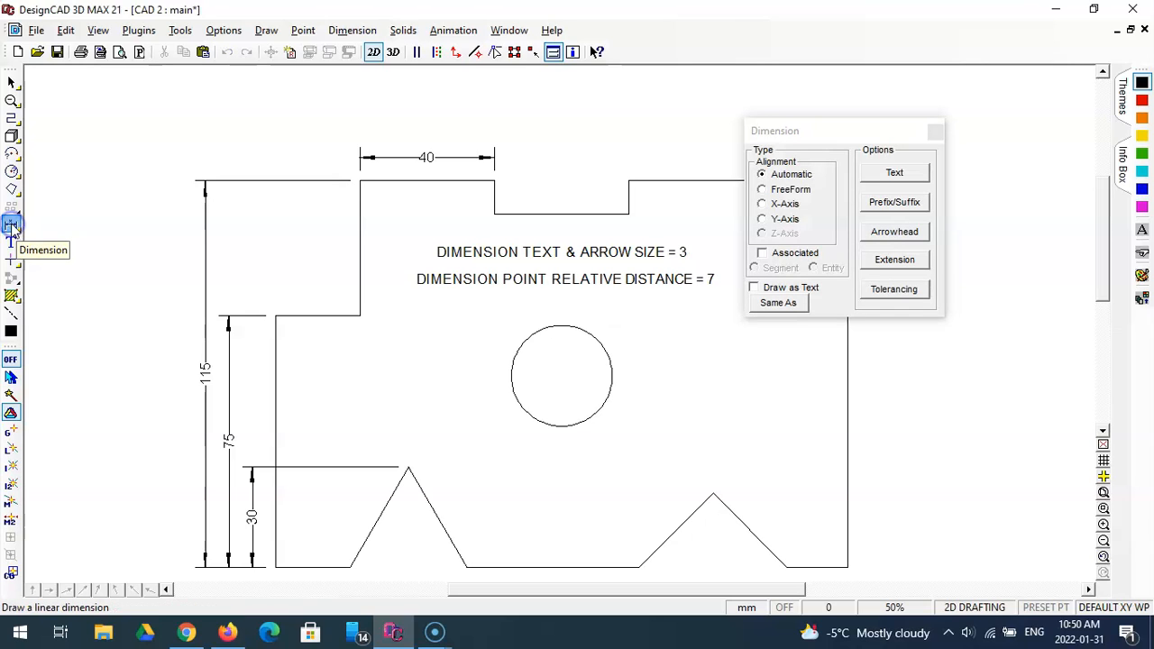
{"action": "mouse_move", "coordinate": [829, 127]}
{"action": "left_mouse_down"}
{"action": "mouse_move", "coordinate": [670, 311]}
{"action": "mouse_move", "coordinate": [633, 335]}
{"action": "left_mouse_up"}
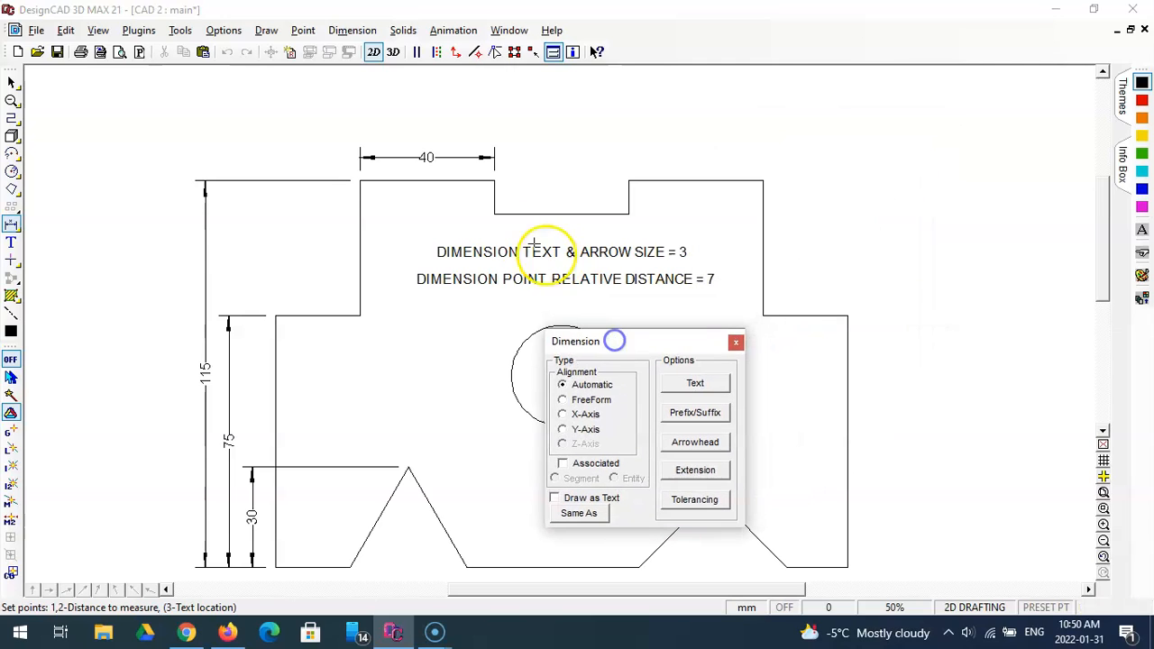
{"action": "left_click", "coordinate": [494, 181]}
{"action": "left_click", "coordinate": [628, 181]}
{"action": "left_click", "coordinate": [499, 157]}
{"action": "left_click", "coordinate": [628, 184]}
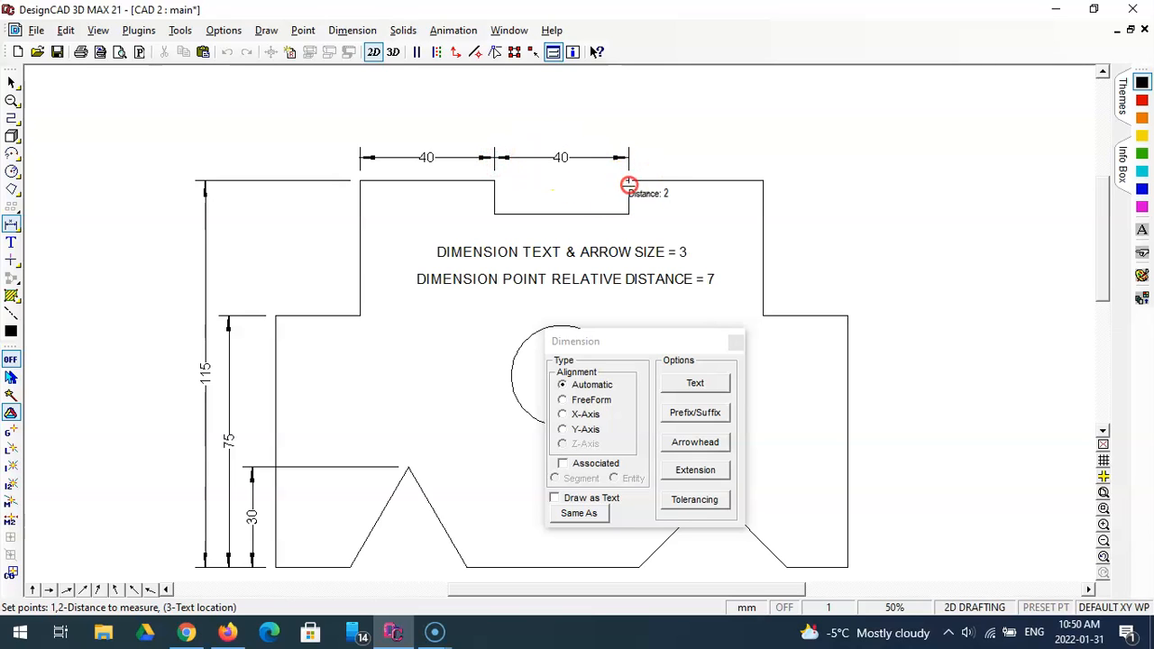
{"action": "left_click", "coordinate": [763, 181]}
{"action": "left_click", "coordinate": [629, 158]}
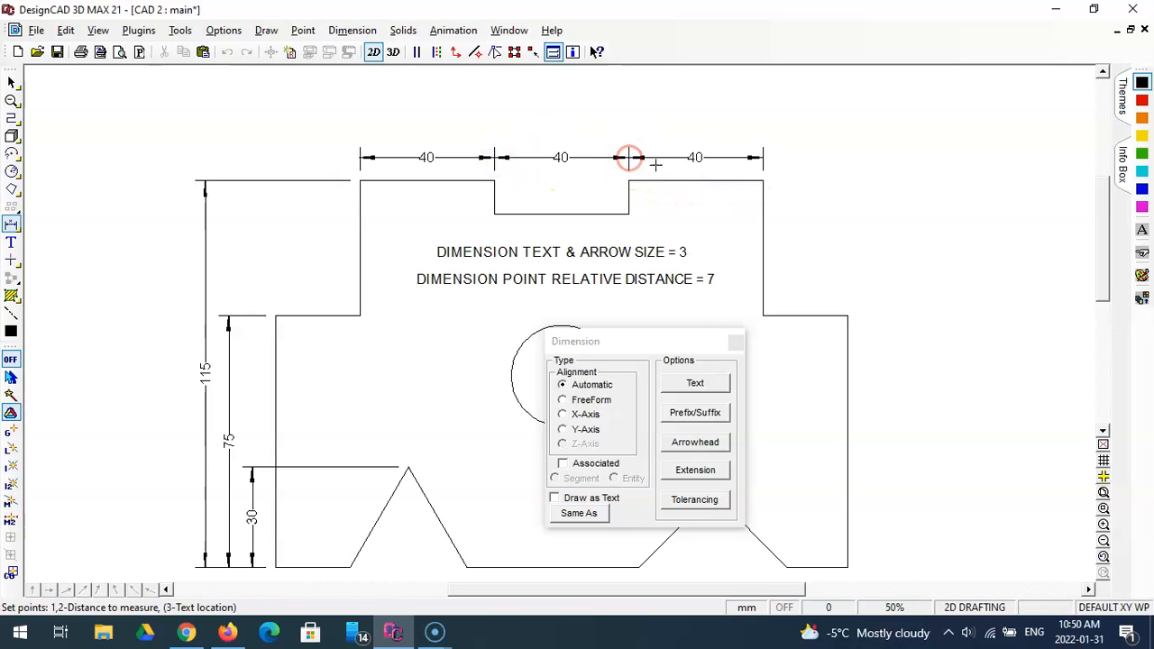
Dimension from the upper-right top corner to the right shoulder's outer corner, placed at the end of the top dimension row
{"action": "left_click", "coordinate": [763, 183]}
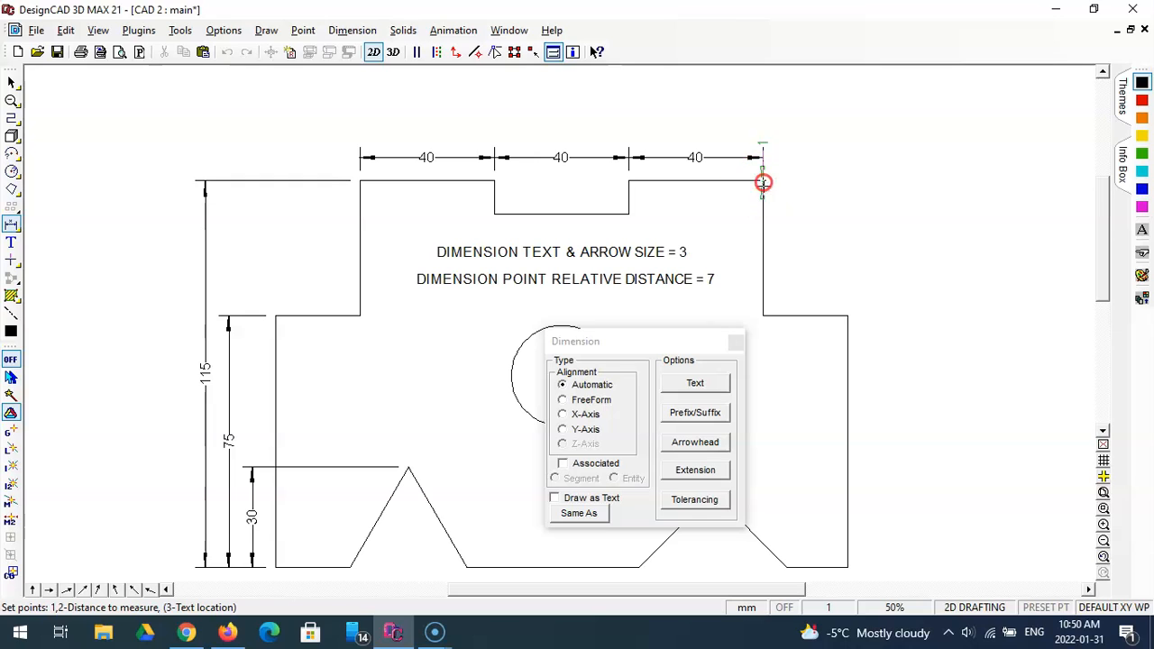
{"action": "left_click", "coordinate": [850, 316]}
{"action": "left_click", "coordinate": [762, 158]}
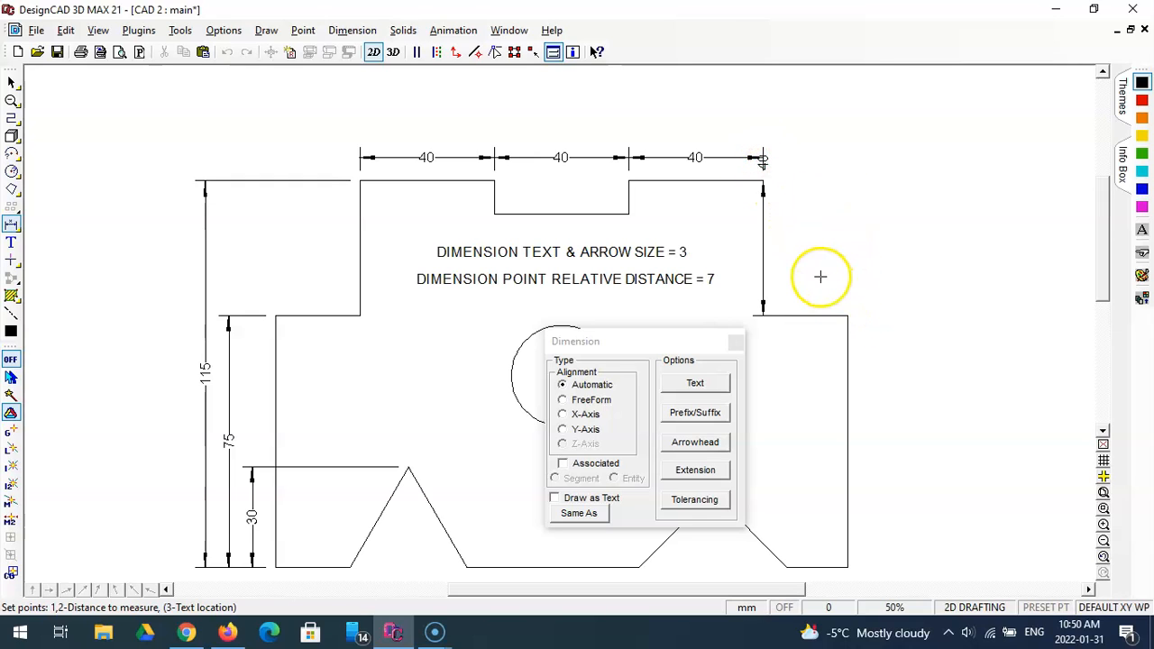
Redo the right shoulder's width dimension from its outer corner to the upper-right top corner, offset 7 in Y
{"action": "key", "text": "Escape"}
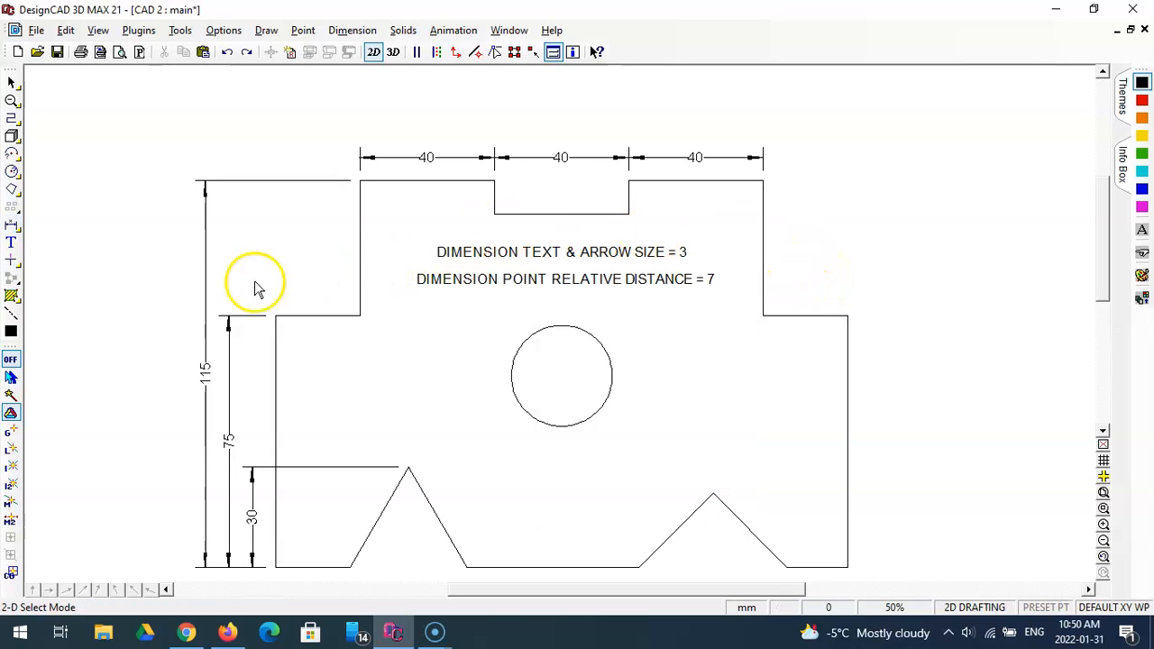
{"action": "left_click", "coordinate": [11, 225]}
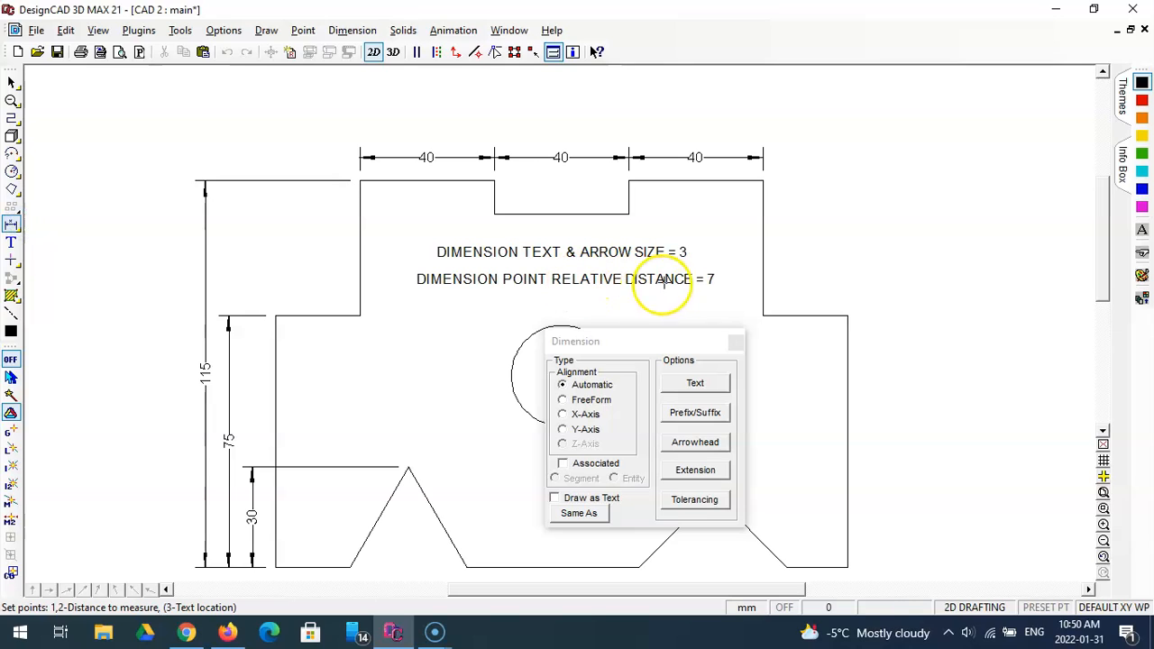
{"action": "left_click", "coordinate": [763, 180]}
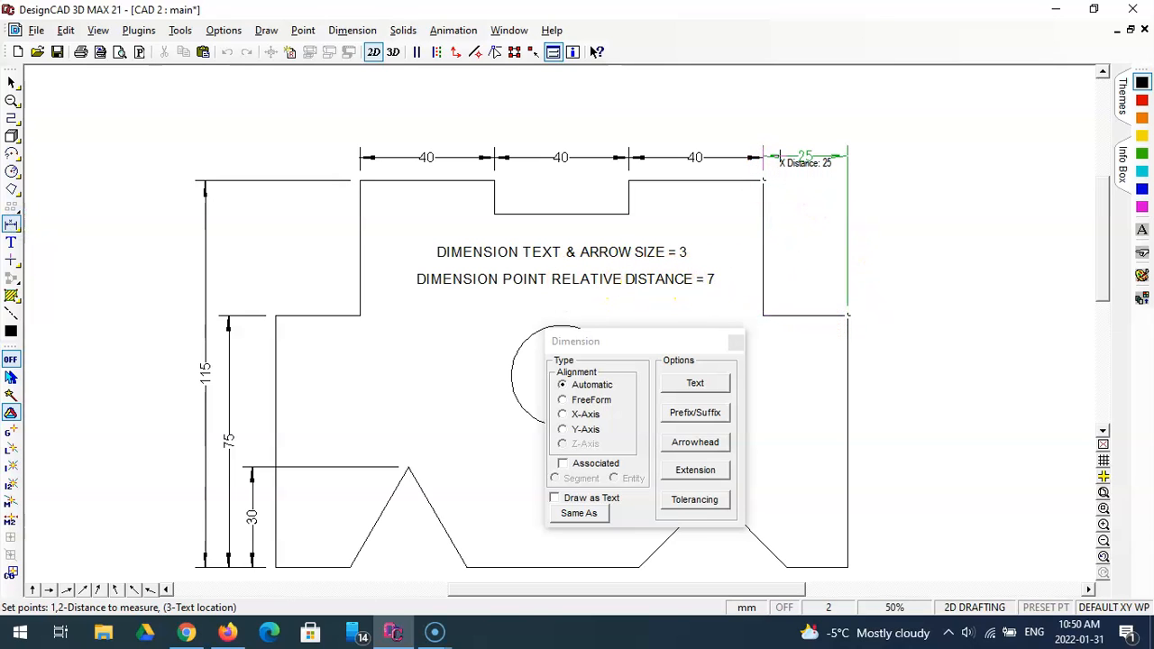
{"action": "key", "text": "apostrophe"}
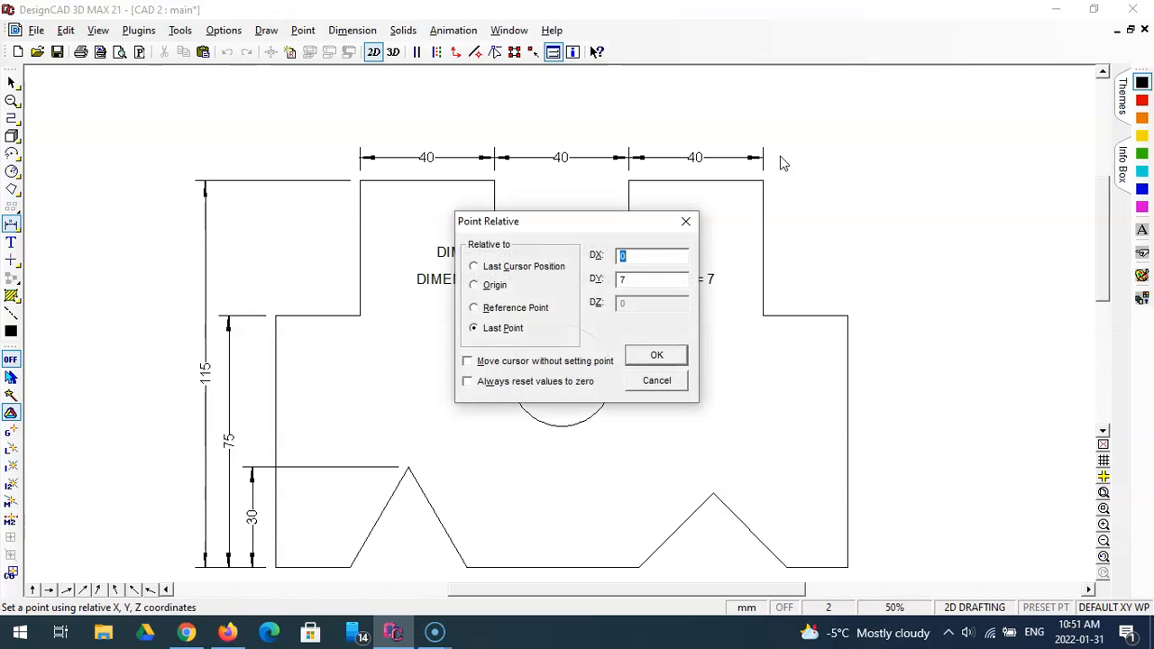
{"action": "key", "text": "Return"}
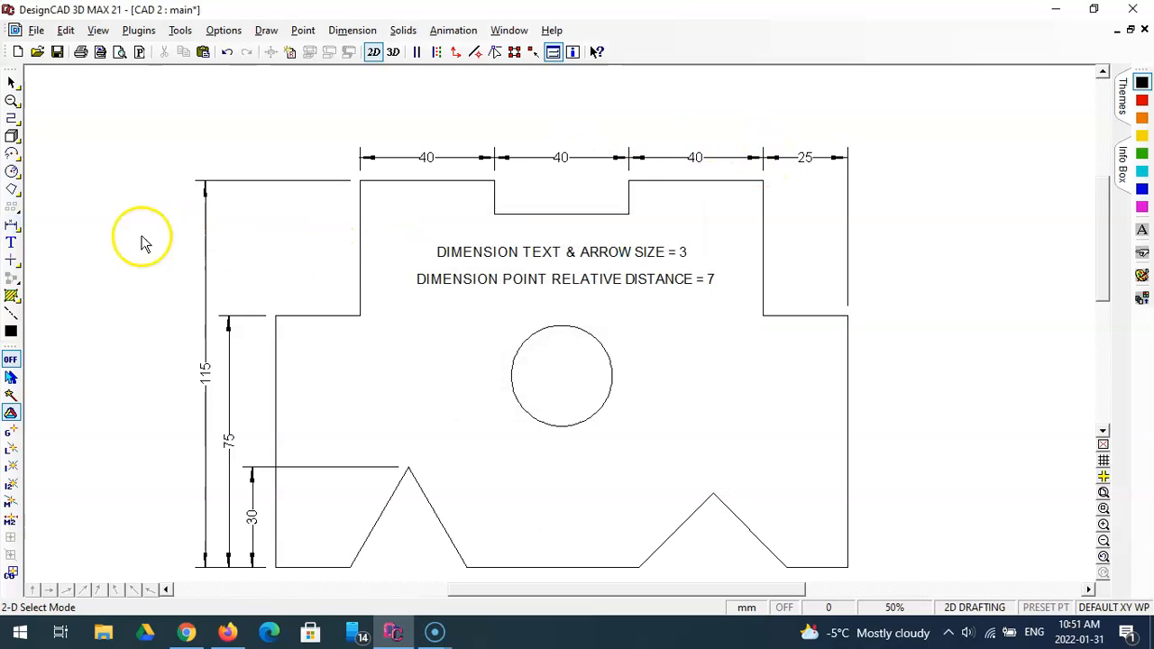
Dimension the left shoulder's width from its outer corner to the upper-left top corner, offset 7 in Y
{"action": "left_click", "coordinate": [12, 225]}
{"action": "left_click", "coordinate": [266, 312]}
{"action": "left_click", "coordinate": [360, 180]}
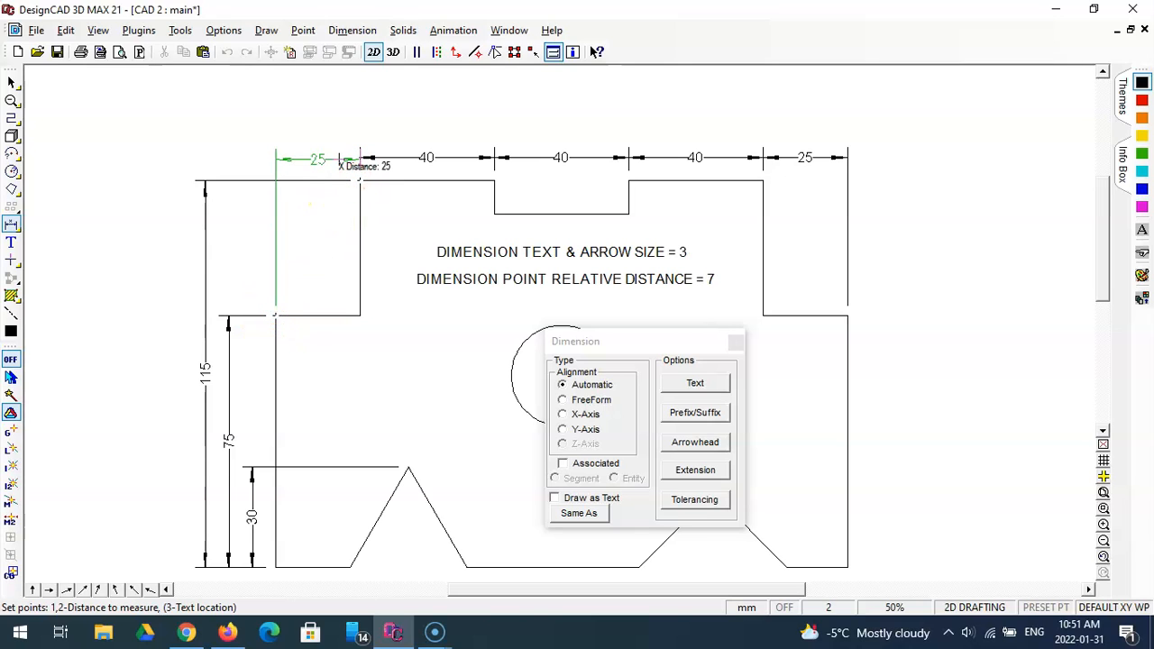
{"action": "key", "text": "apostrophe"}
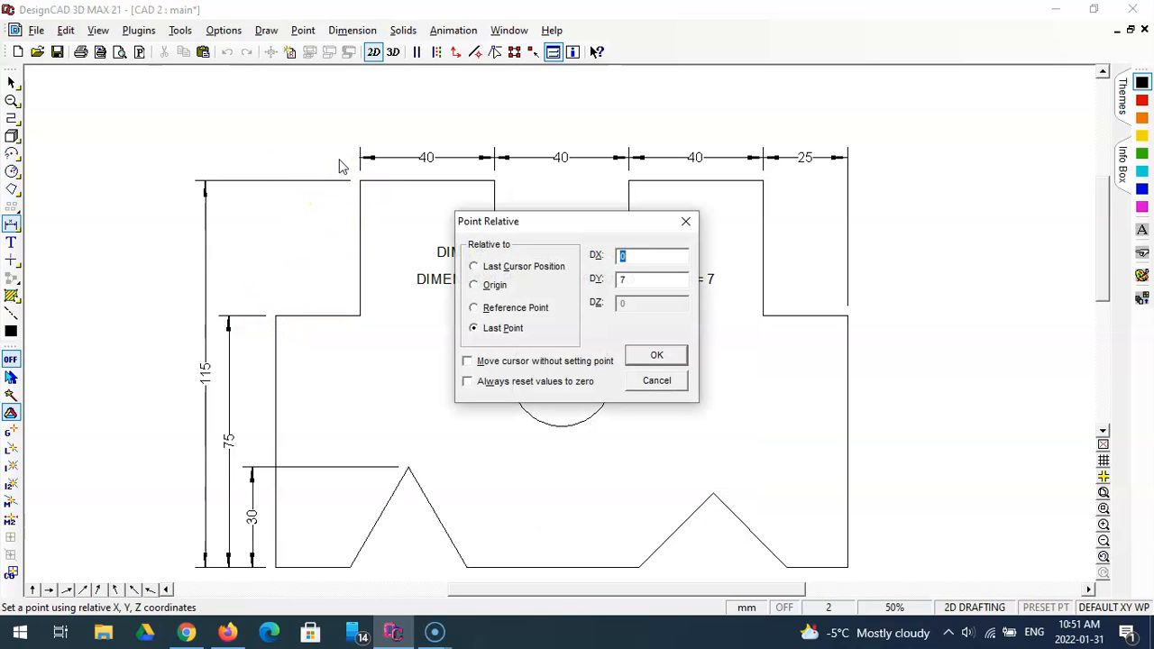
{"action": "key", "text": "Return"}
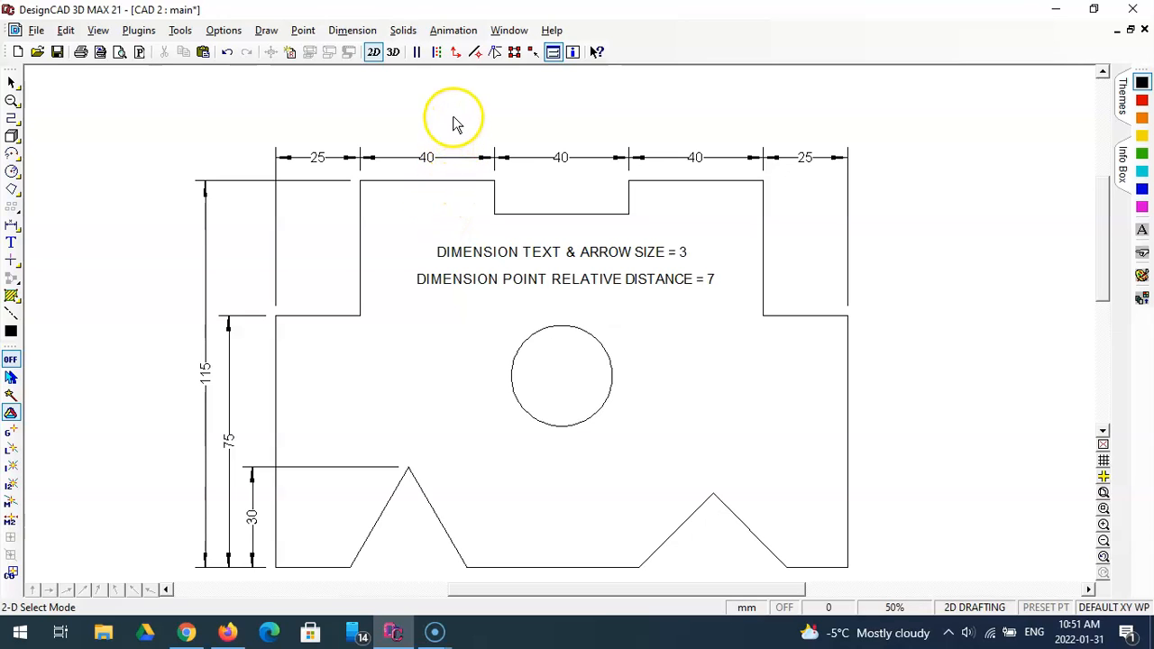
Dimension the plate's overall width from the left to the right shoulder's outer corner, offset 54 in Y
{"action": "left_click", "coordinate": [11, 222]}
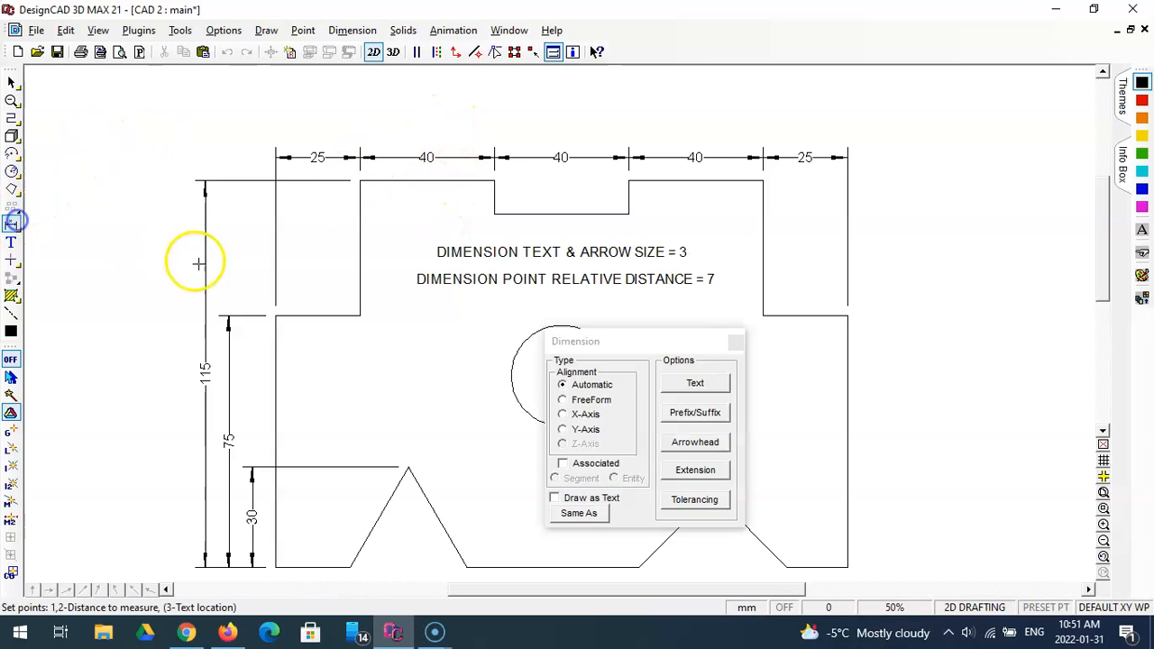
{"action": "left_click", "coordinate": [276, 316]}
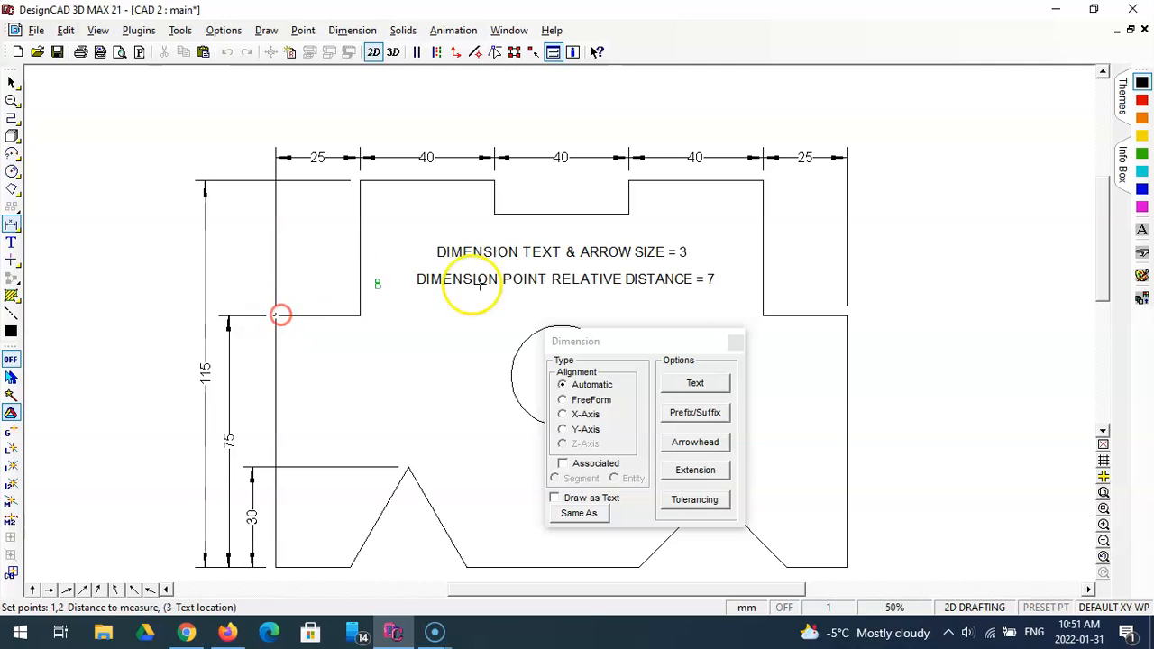
{"action": "left_click", "coordinate": [847, 318]}
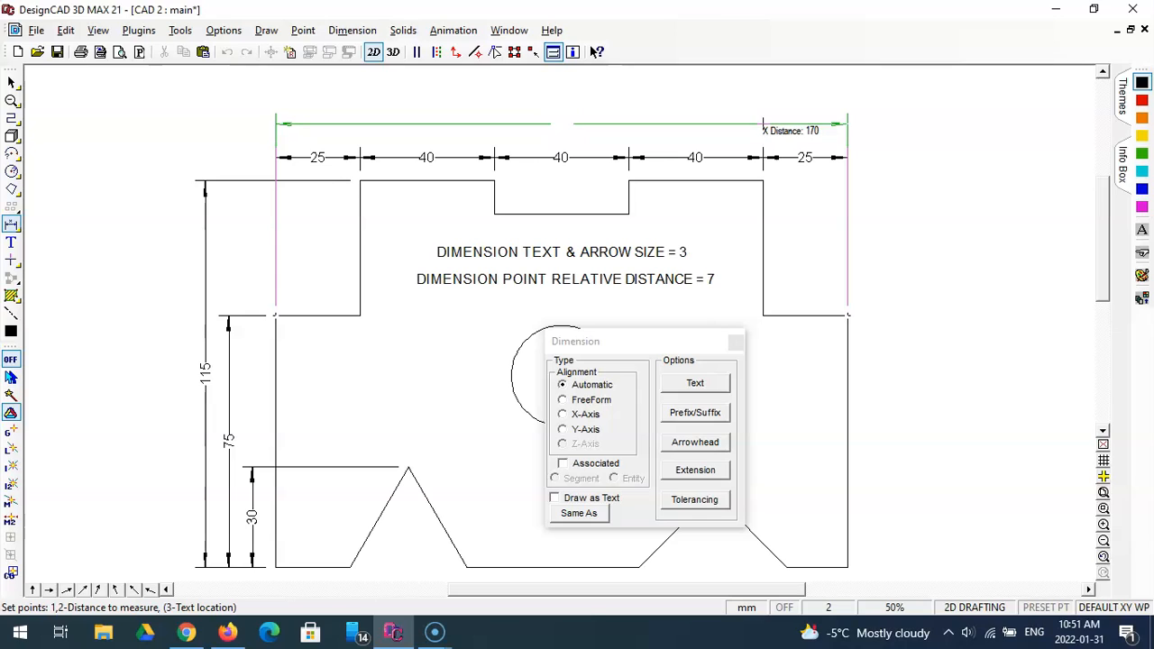
{"action": "key", "text": "apostrophe"}
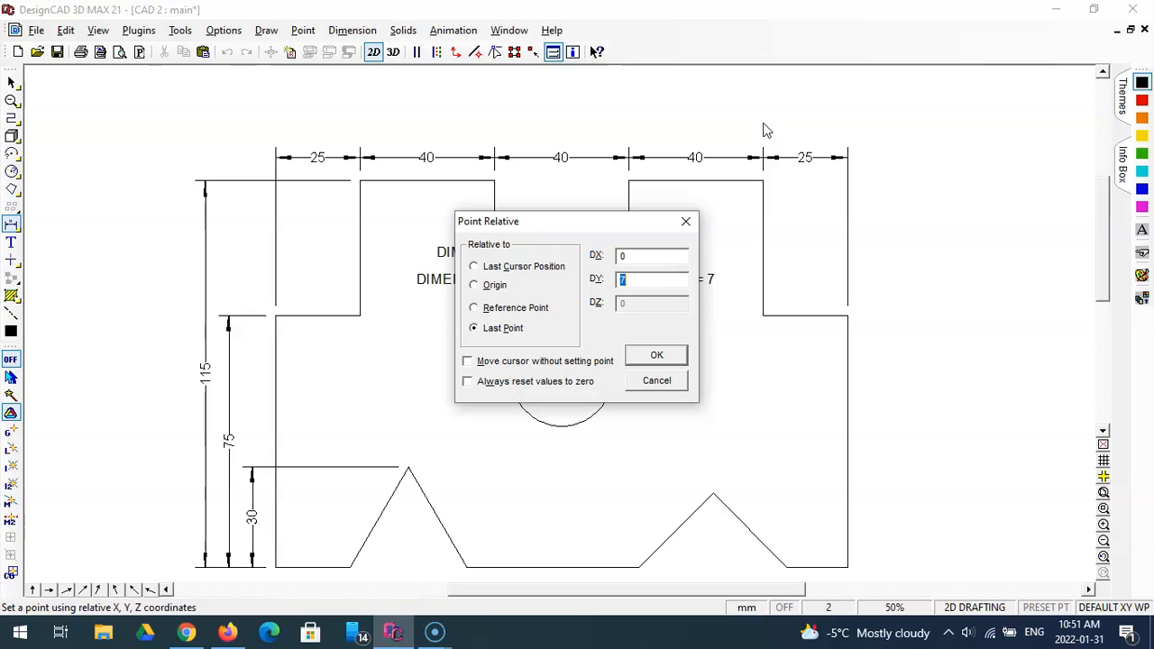
{"action": "left_click", "coordinate": [665, 382]}
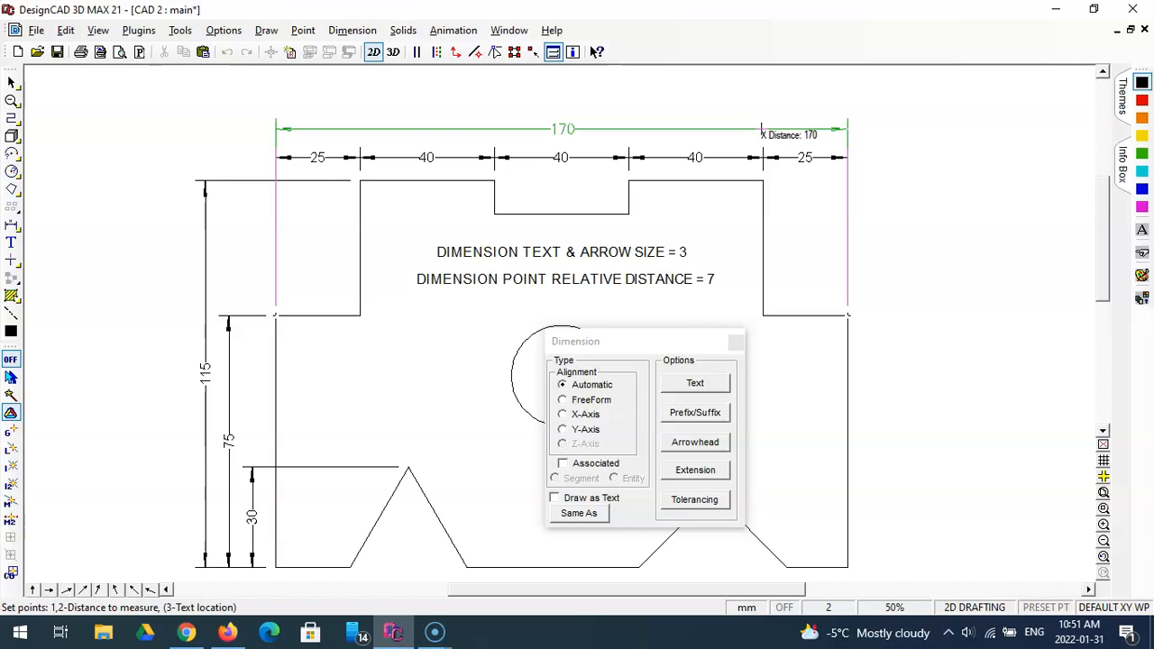
{"action": "key", "text": "apostrophe"}
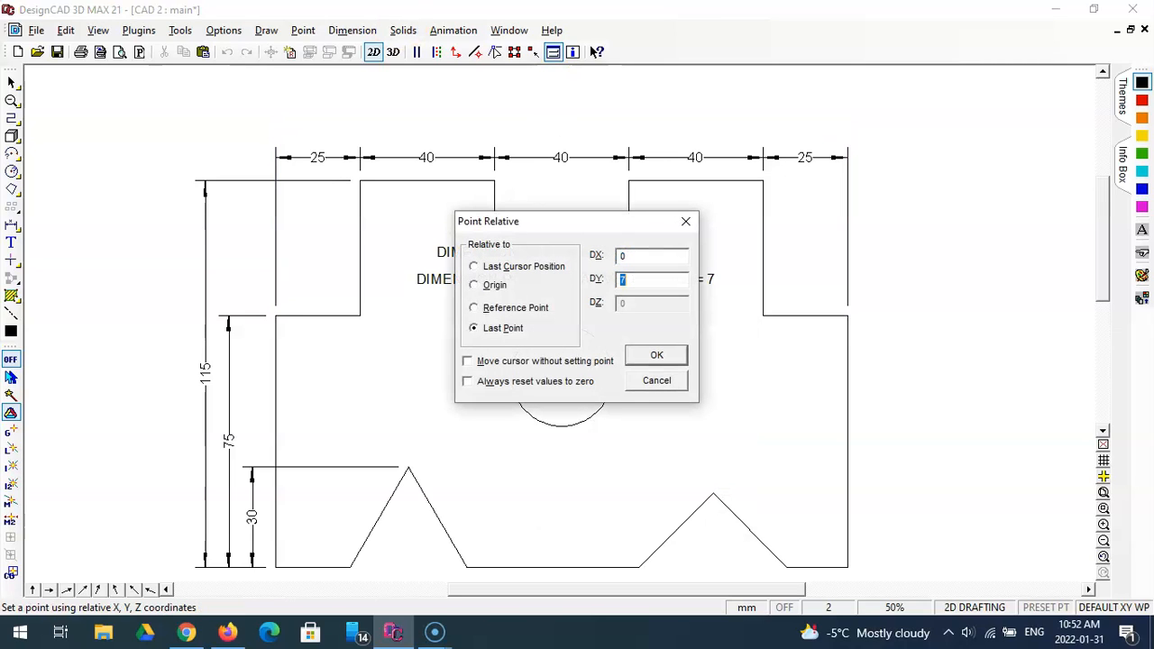
{"action": "key", "text": "Return"}
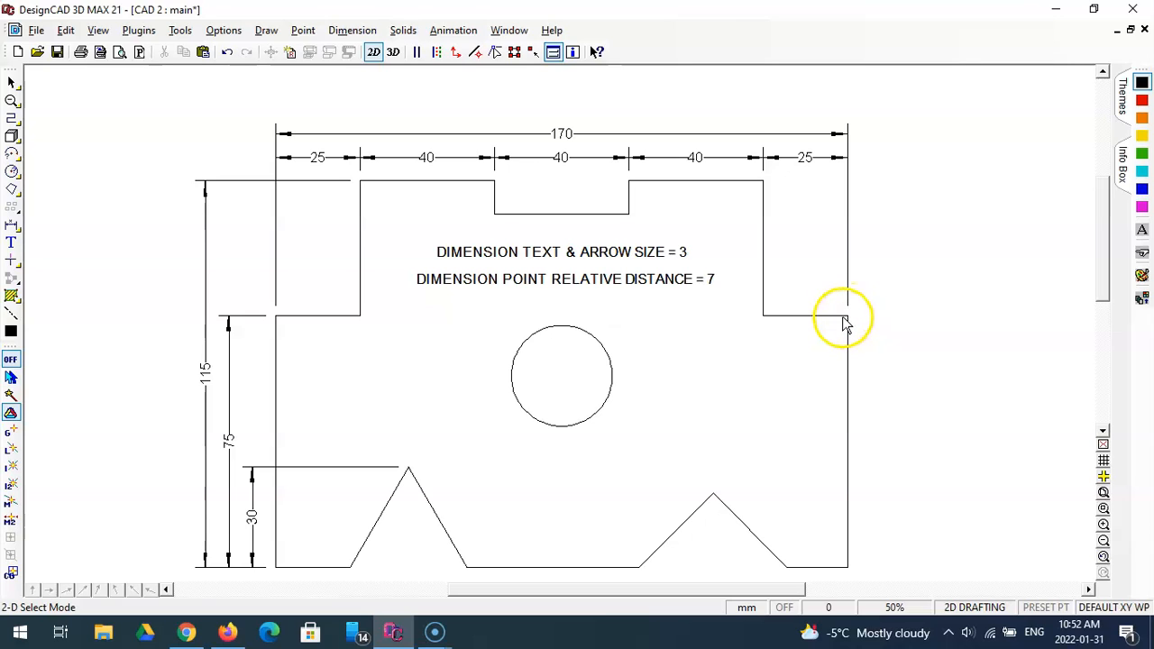
Dimension the right notch's height from its peak to the plate's lower-right corner, offset 7 in X
{"action": "scroll", "coordinate": [843, 323], "scroll_direction": "down", "scroll_amount": 1}
{"action": "scroll", "coordinate": [844, 324], "scroll_direction": "down", "scroll_amount": 1}
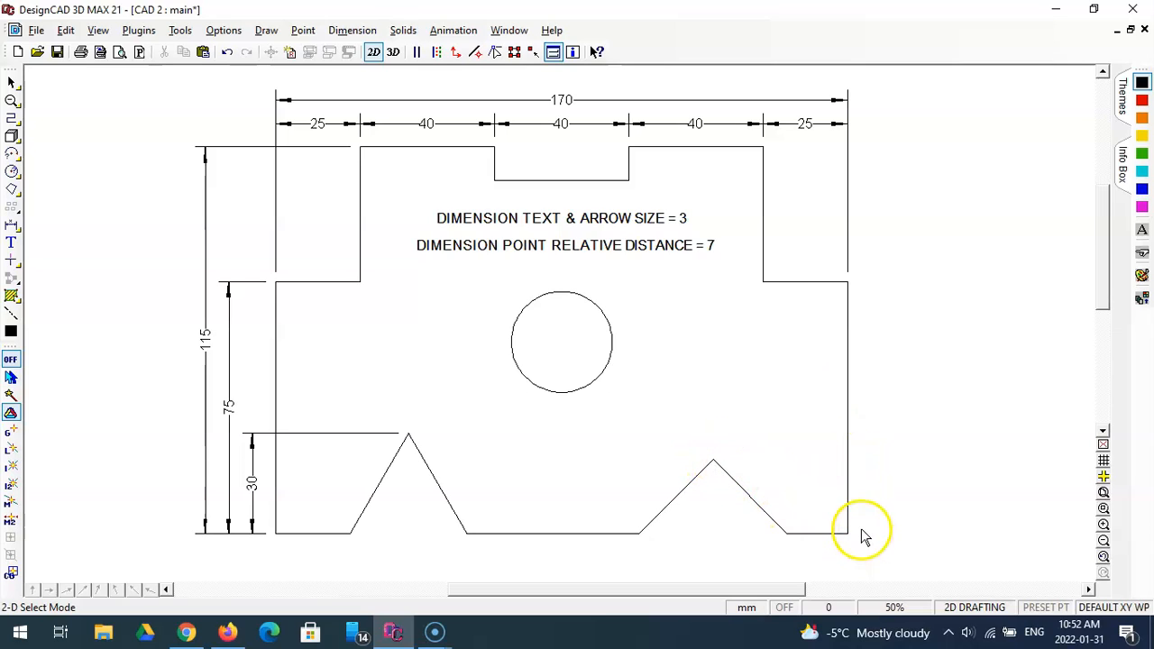
{"action": "left_click", "coordinate": [11, 224]}
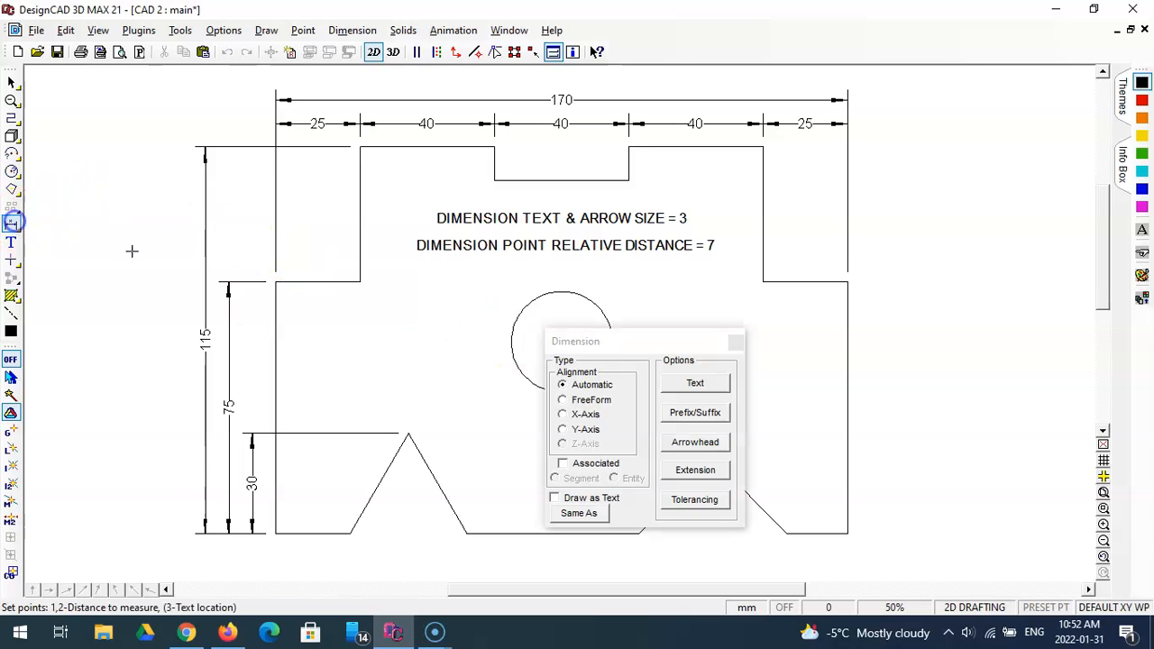
{"action": "left_click_drag", "start_coordinate": [708, 341], "coordinate": [504, 269]}
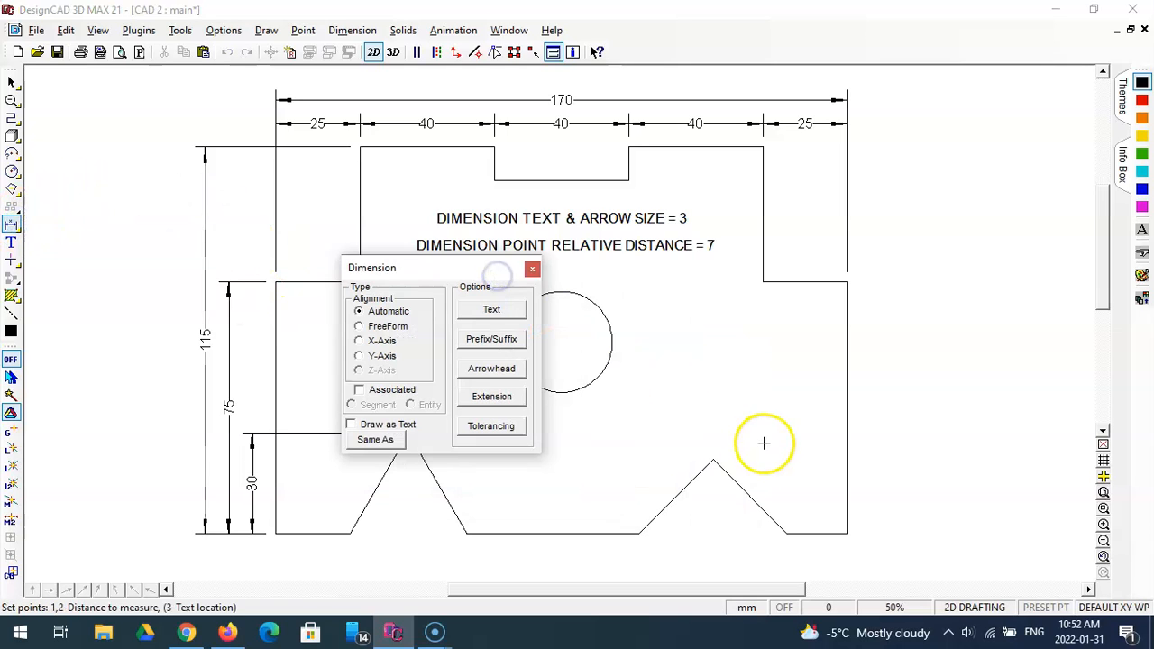
{"action": "left_click", "coordinate": [735, 448]}
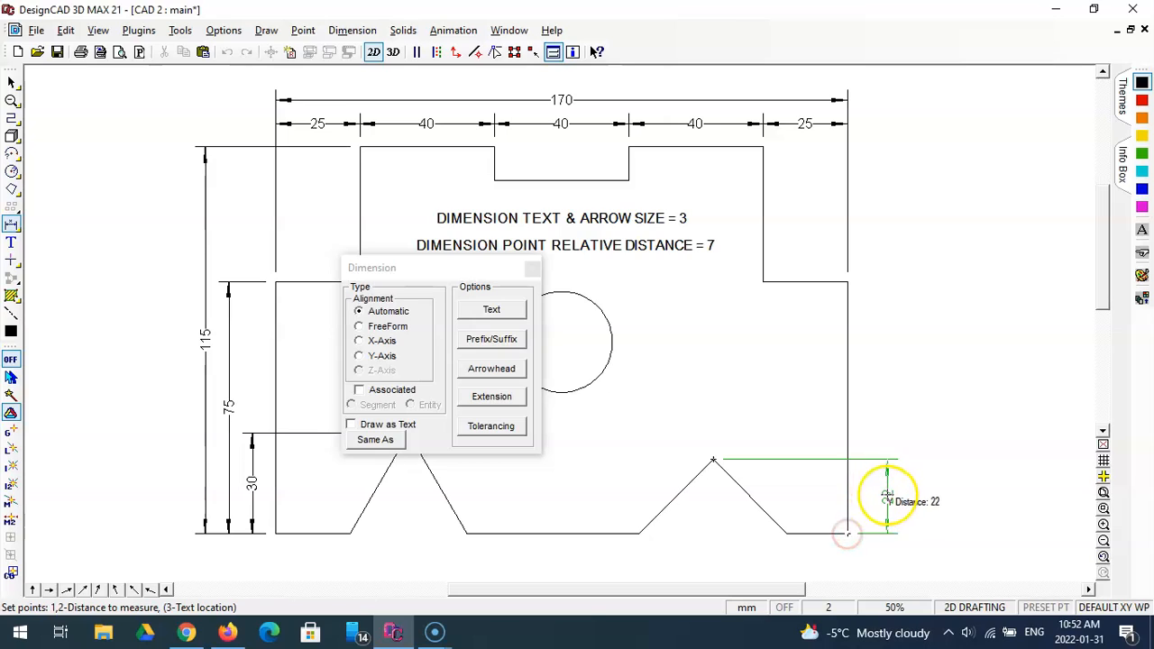
{"action": "key", "text": "apostrophe"}
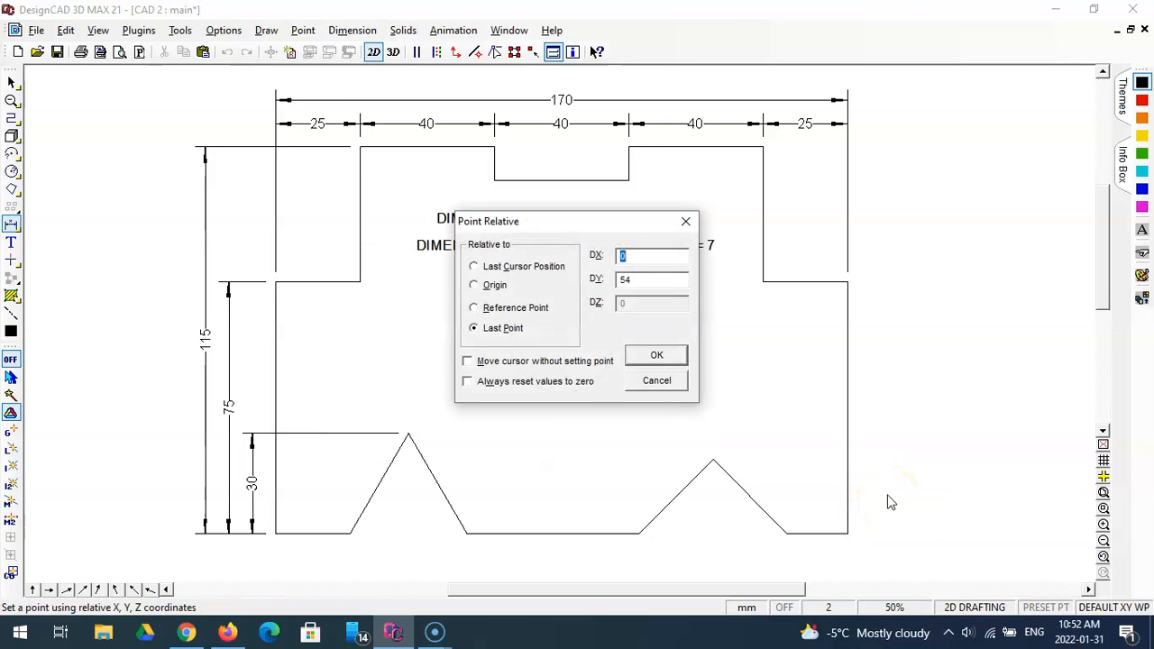
{"action": "type", "text": "22"}
{"action": "key", "text": "Return"}
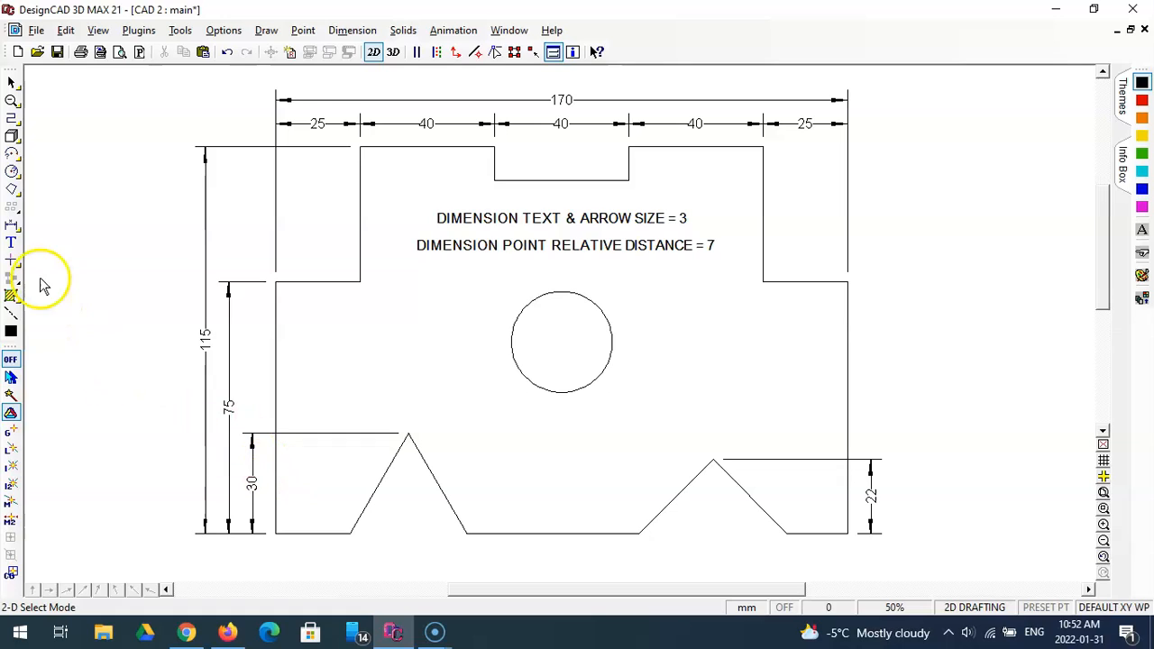
Dimension the bottom edge's right segment, from the right notch to the lower-right corner, offset -7 in Y
{"action": "left_click", "coordinate": [12, 225]}
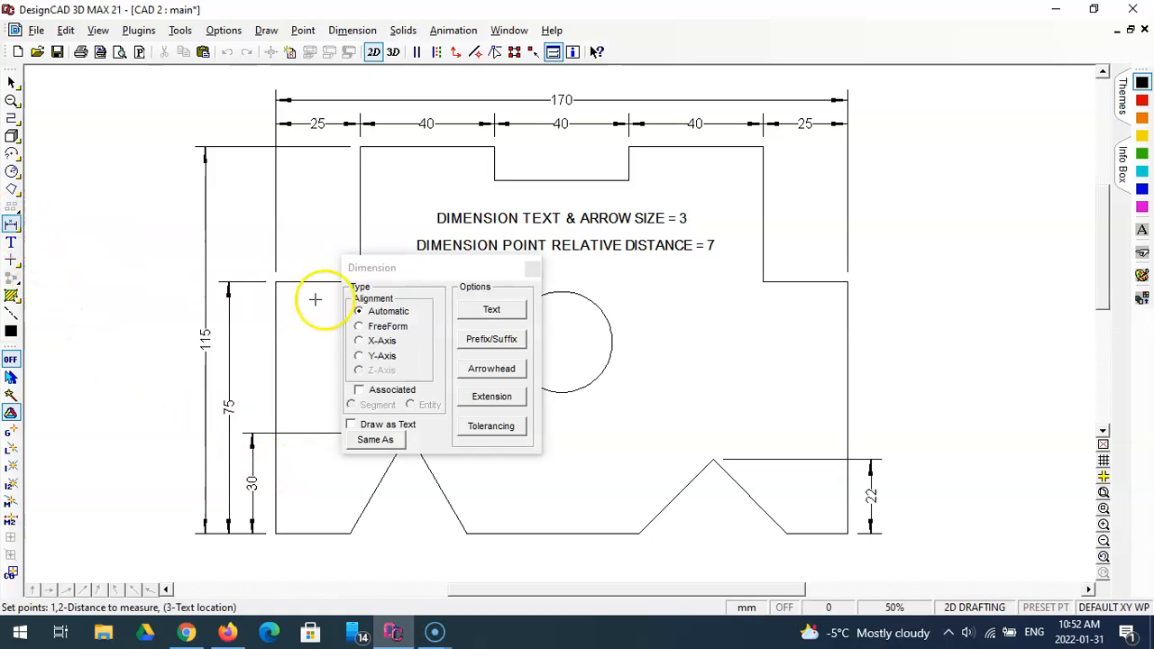
{"action": "mouse_move", "coordinate": [507, 270]}
{"action": "left_mouse_down"}
{"action": "mouse_move", "coordinate": [345, 178]}
{"action": "mouse_move", "coordinate": [315, 144]}
{"action": "mouse_move", "coordinate": [331, 130]}
{"action": "left_mouse_up"}
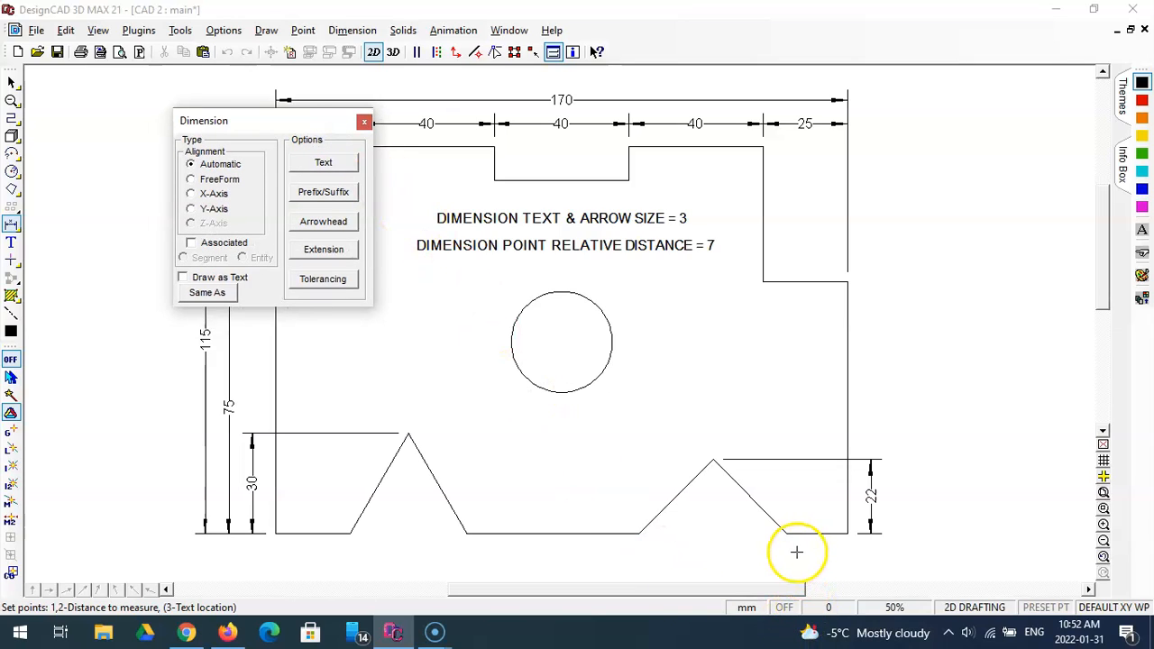
{"action": "scroll", "coordinate": [795, 551], "scroll_direction": "down", "scroll_amount": 1}
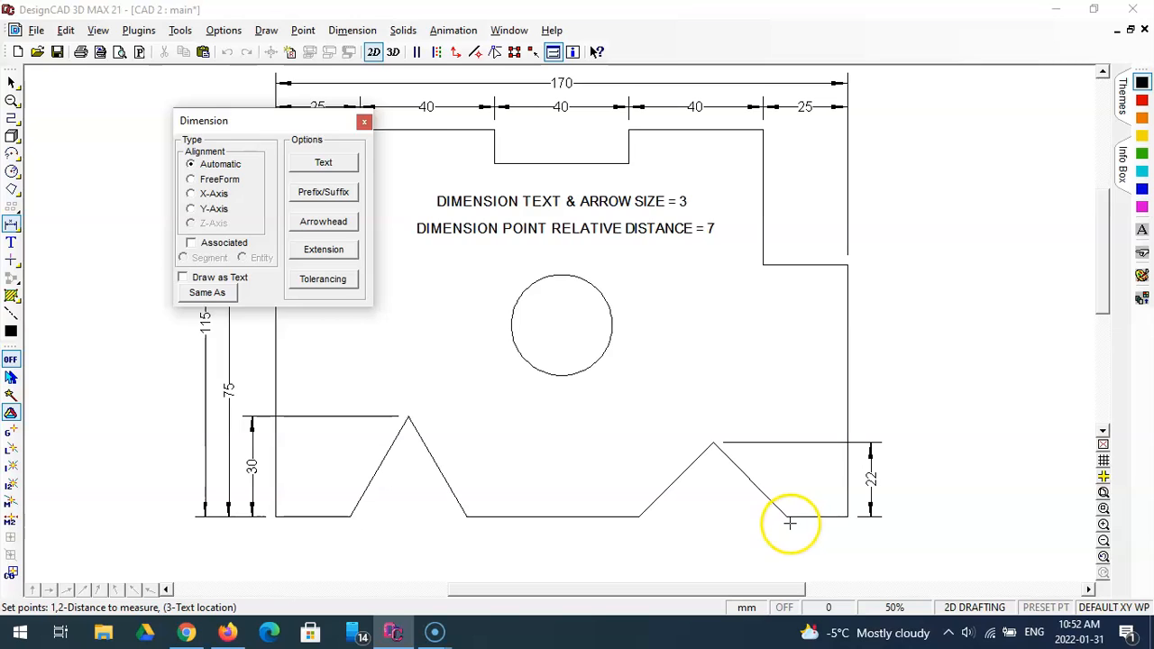
{"action": "left_click", "coordinate": [788, 517]}
{"action": "left_click", "coordinate": [847, 516]}
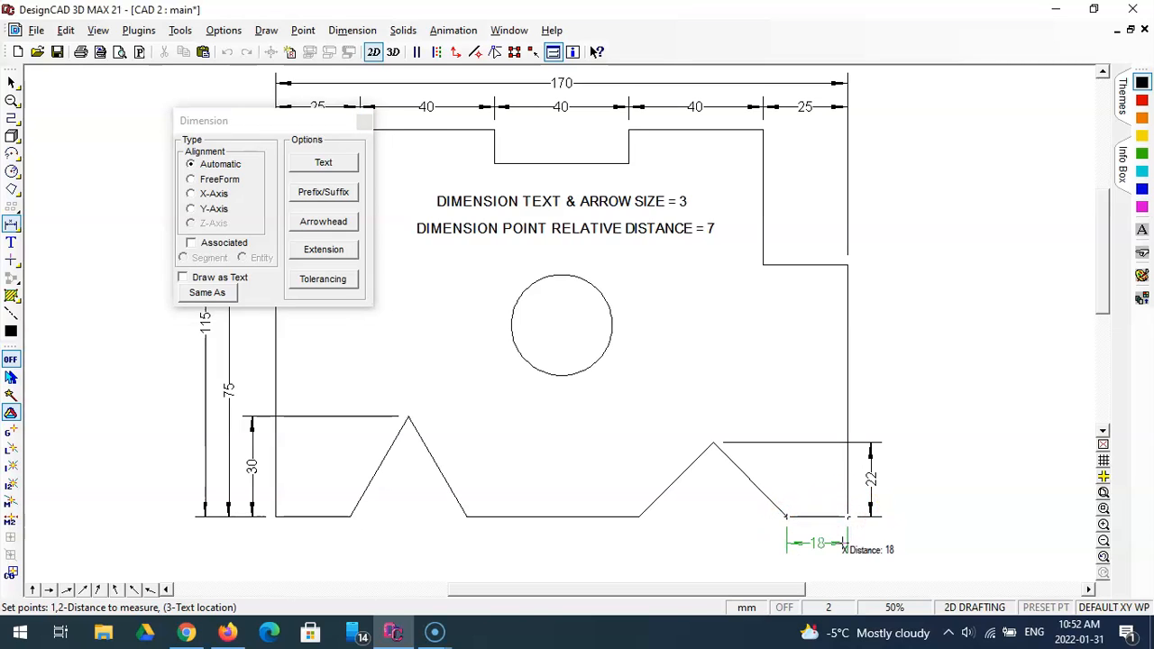
{"action": "key", "text": "space"}
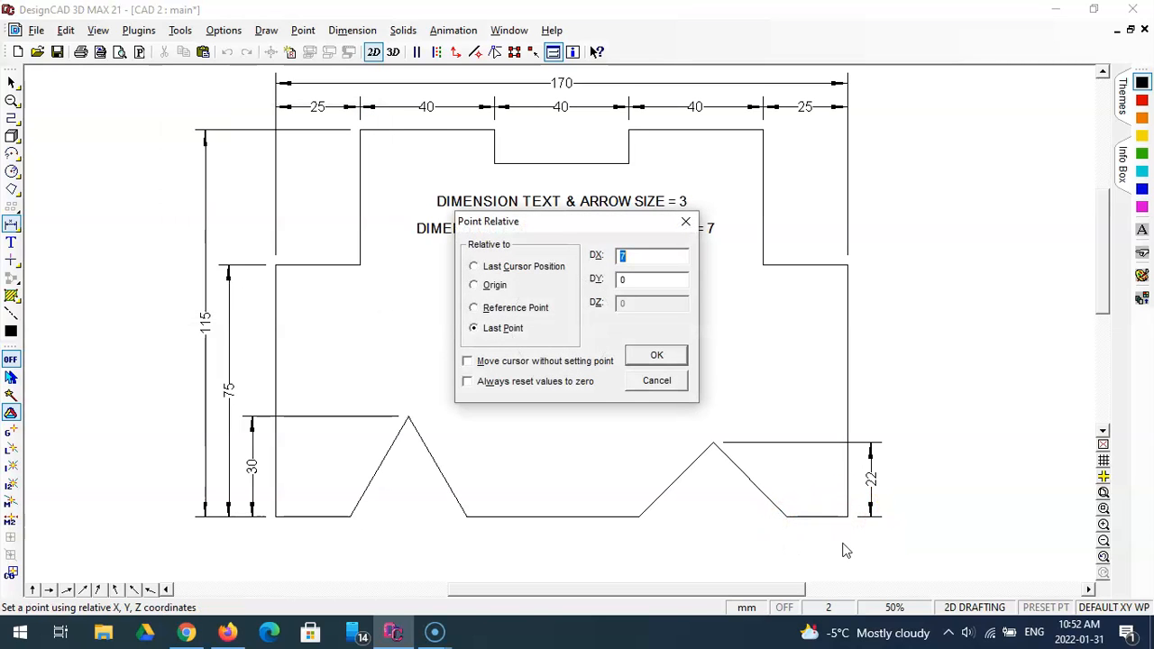
{"action": "type", "text": "0"}
{"action": "key", "text": "Return"}
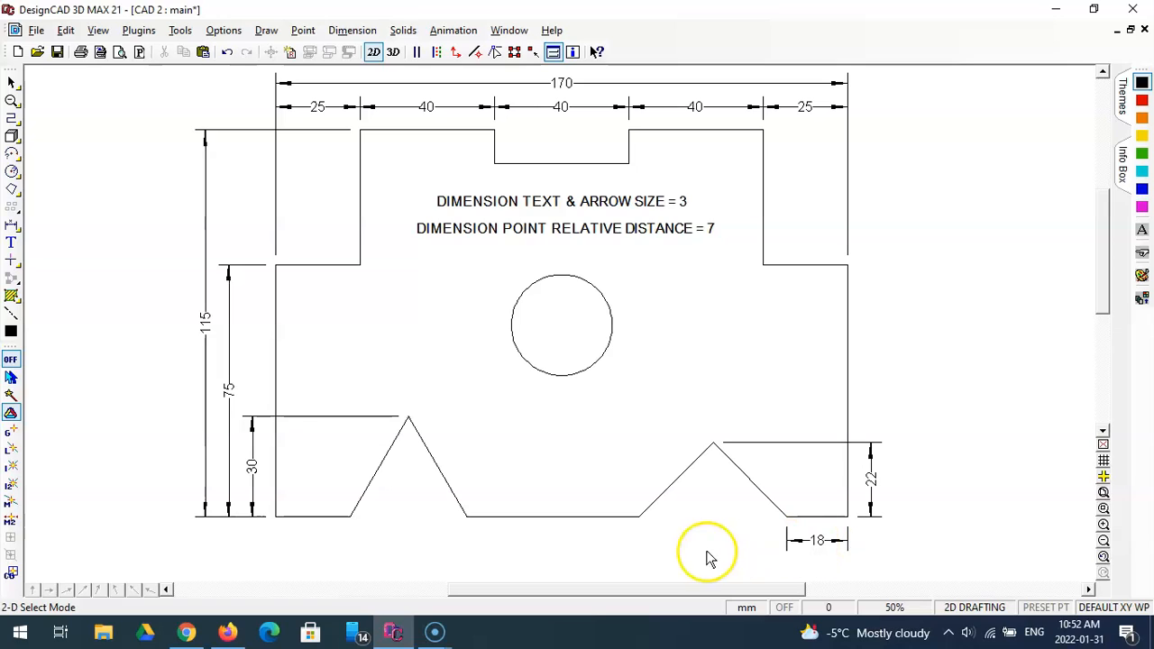
Dimension the bottom edge's left segment, from the lower-left corner to the left notch, offset -7 in Y, and save the drawing
{"action": "left_click", "coordinate": [11, 225]}
{"action": "left_click", "coordinate": [276, 516]}
{"action": "left_click", "coordinate": [349, 516]}
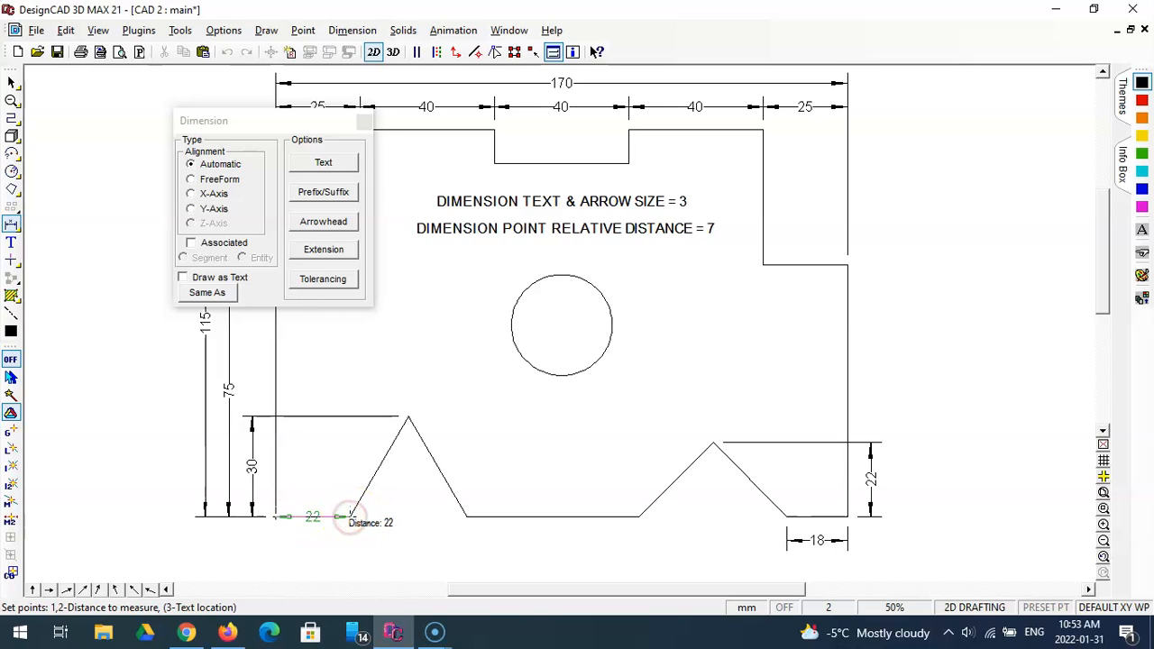
{"action": "key", "text": "apostrophe"}
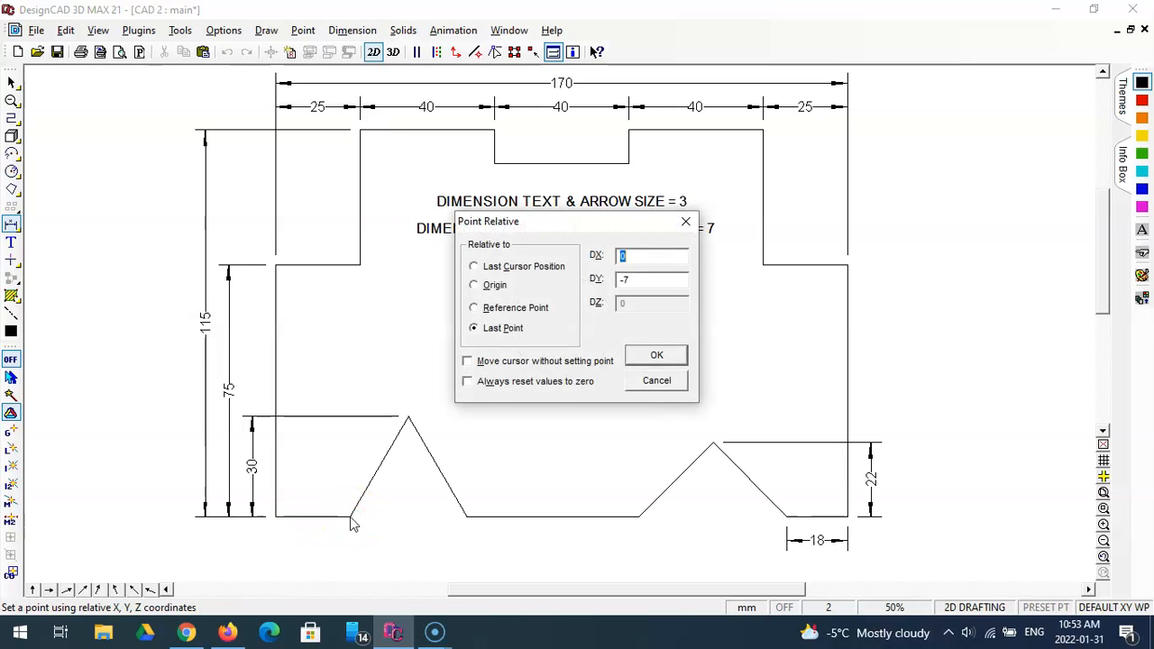
{"action": "key", "text": "Return"}
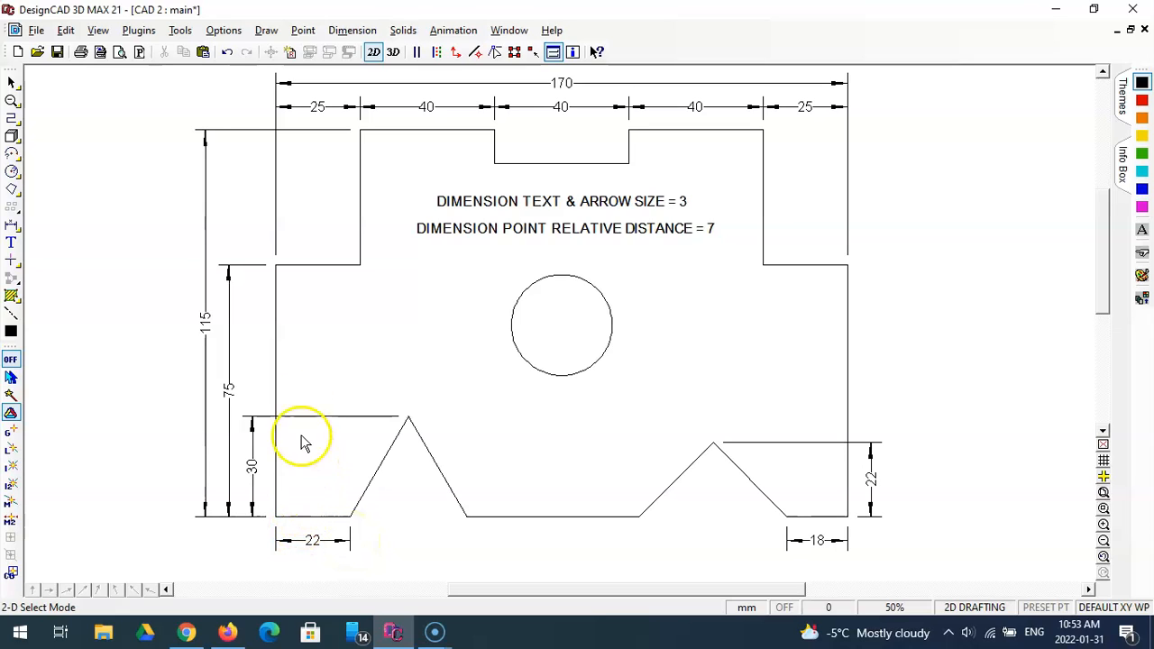
{"action": "left_click", "coordinate": [57, 52]}
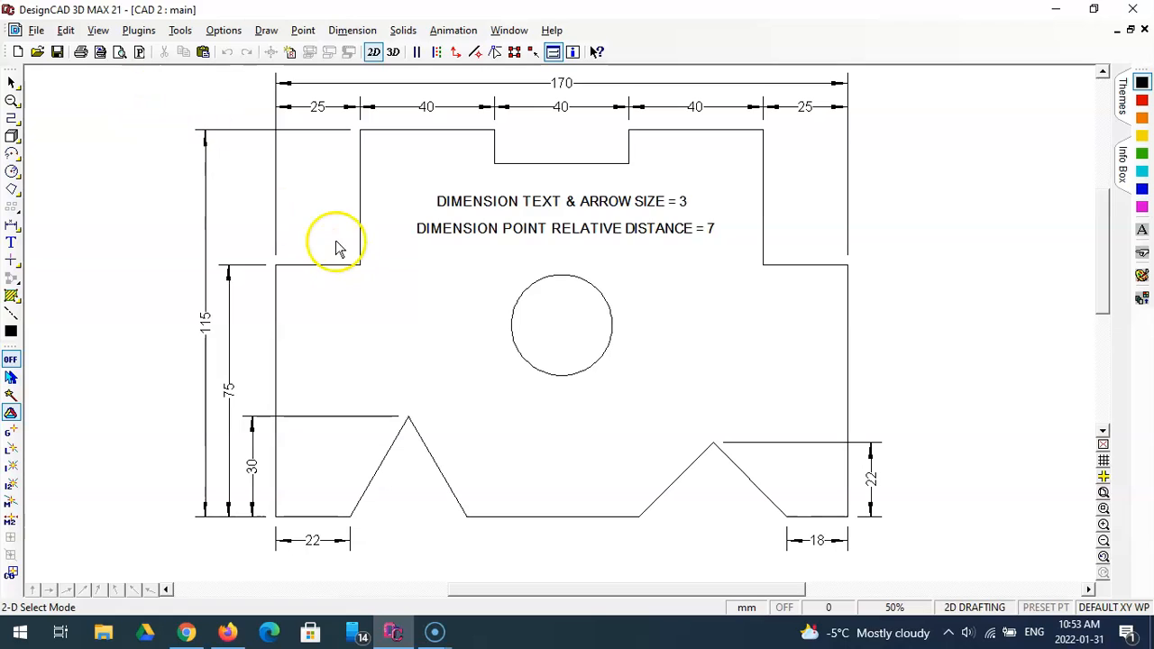
Draw an orthogonal line from the circle's centre to a relative point 2 in X and 0 in Y
{"action": "left_click", "coordinate": [12, 118]}
{"action": "left_click", "coordinate": [561, 325]}
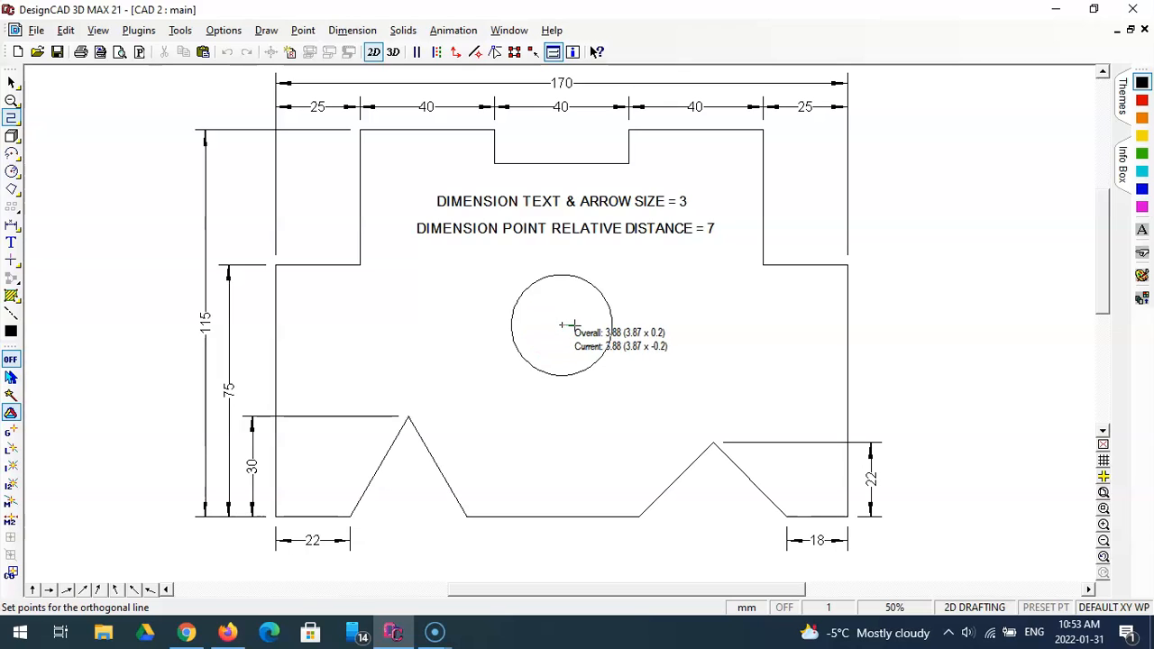
{"action": "key", "text": "space"}
{"action": "type", "text": "2"}
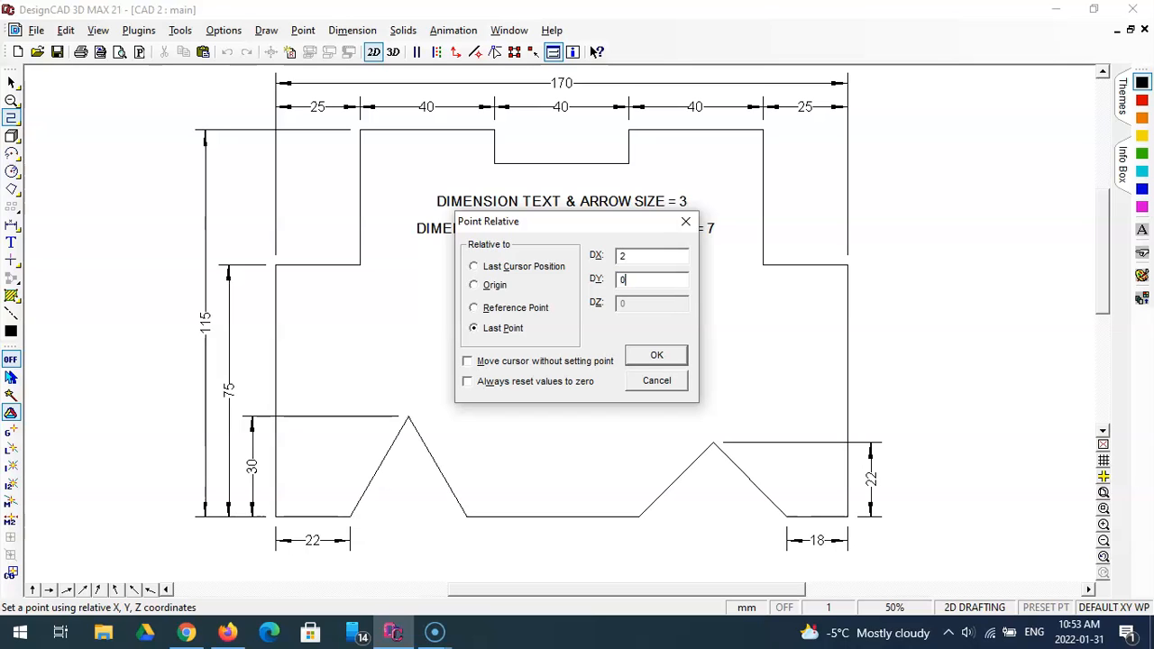
{"action": "key", "text": "Return"}
{"action": "key", "text": "Return"}
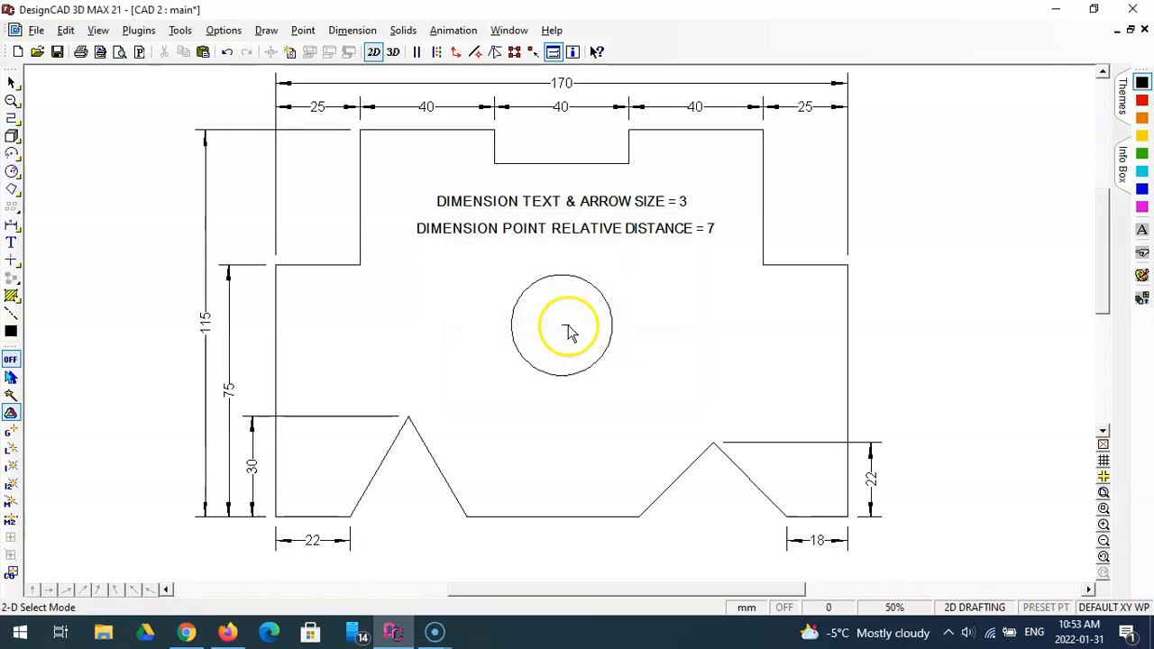
Draw an orthogonal line from the circle's centre to a relative point -2 in X and 0 in Y
{"action": "left_click", "coordinate": [11, 117]}
{"action": "left_click", "coordinate": [540, 326]}
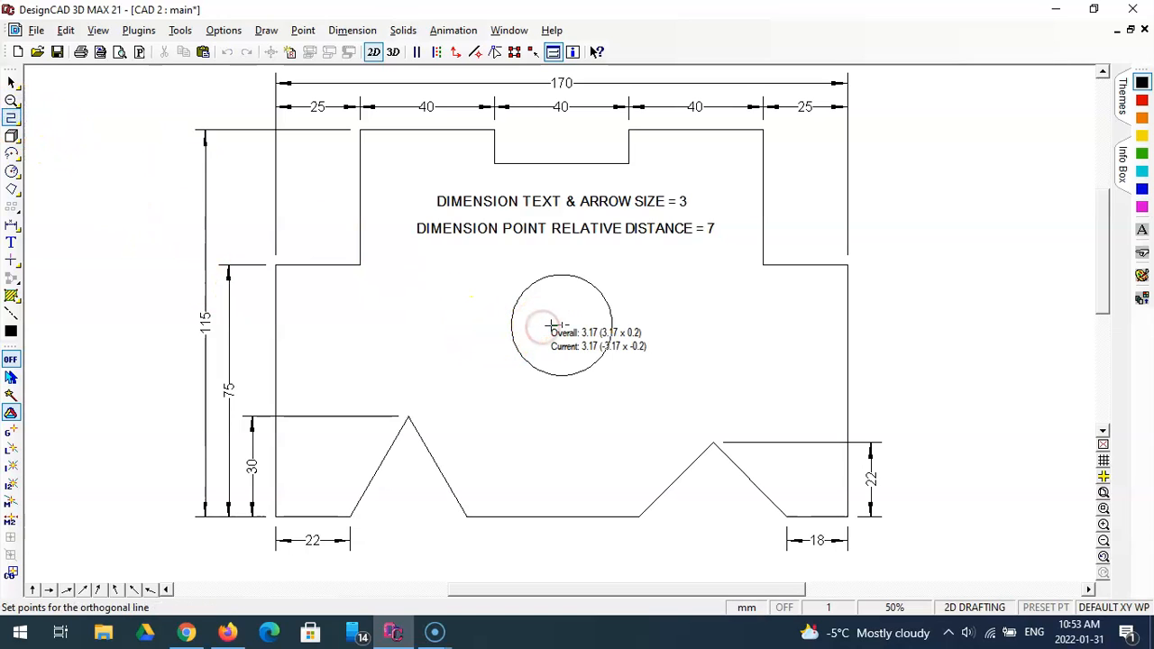
{"action": "key", "text": "apostrophe"}
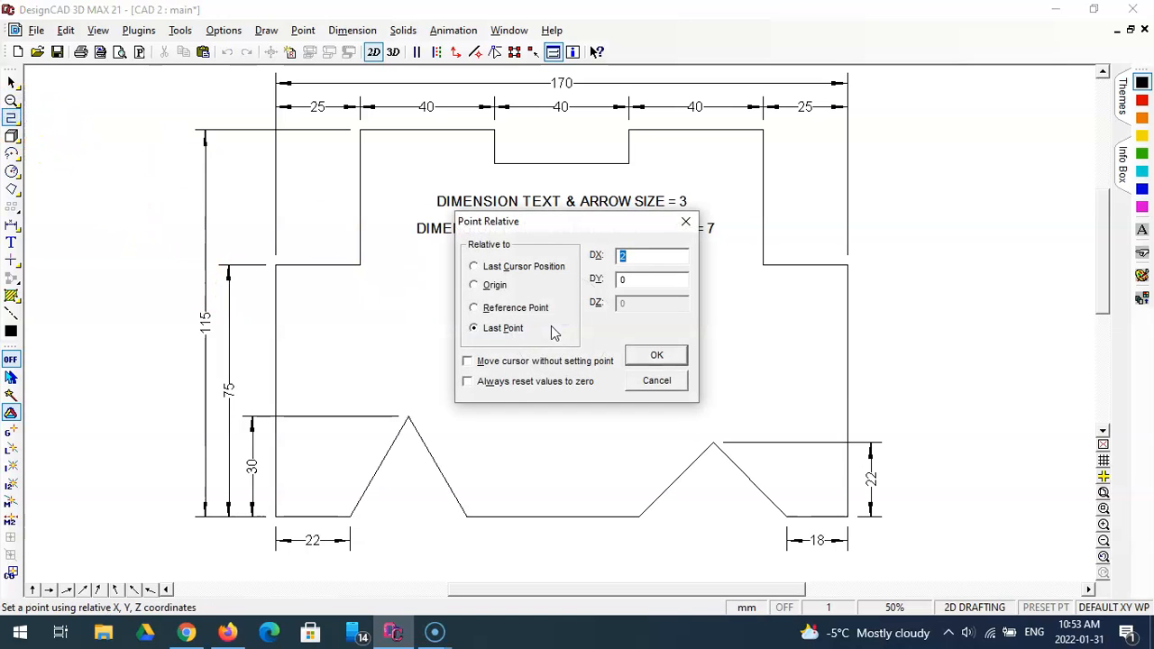
{"action": "key", "text": "Return"}
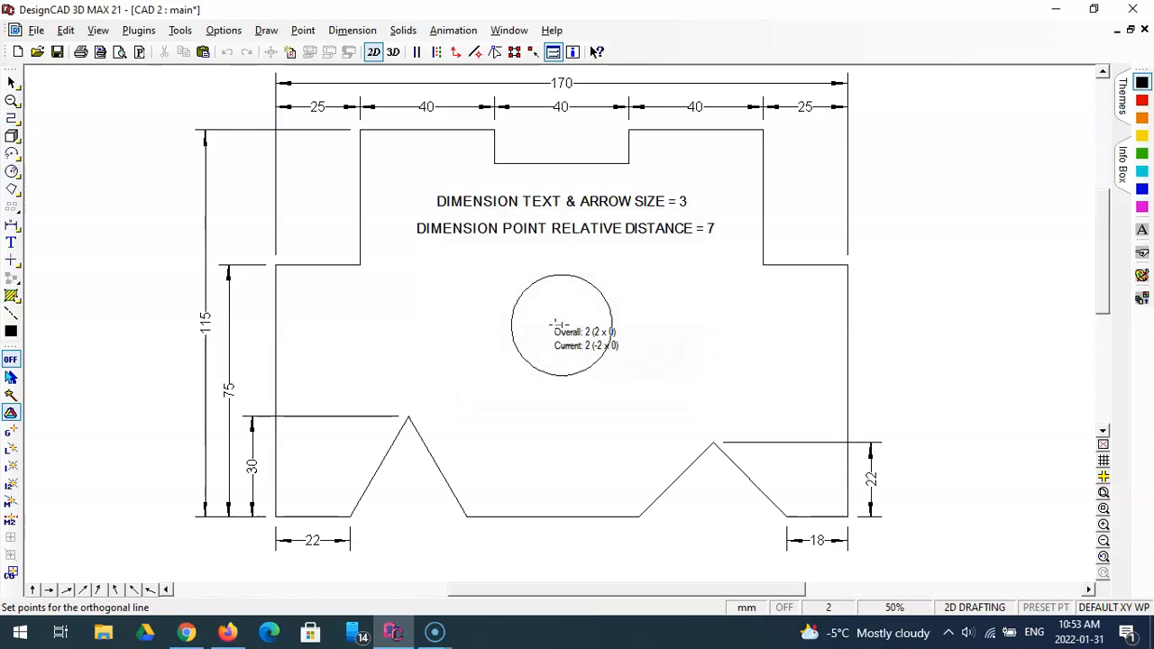
{"action": "key", "text": "Return"}
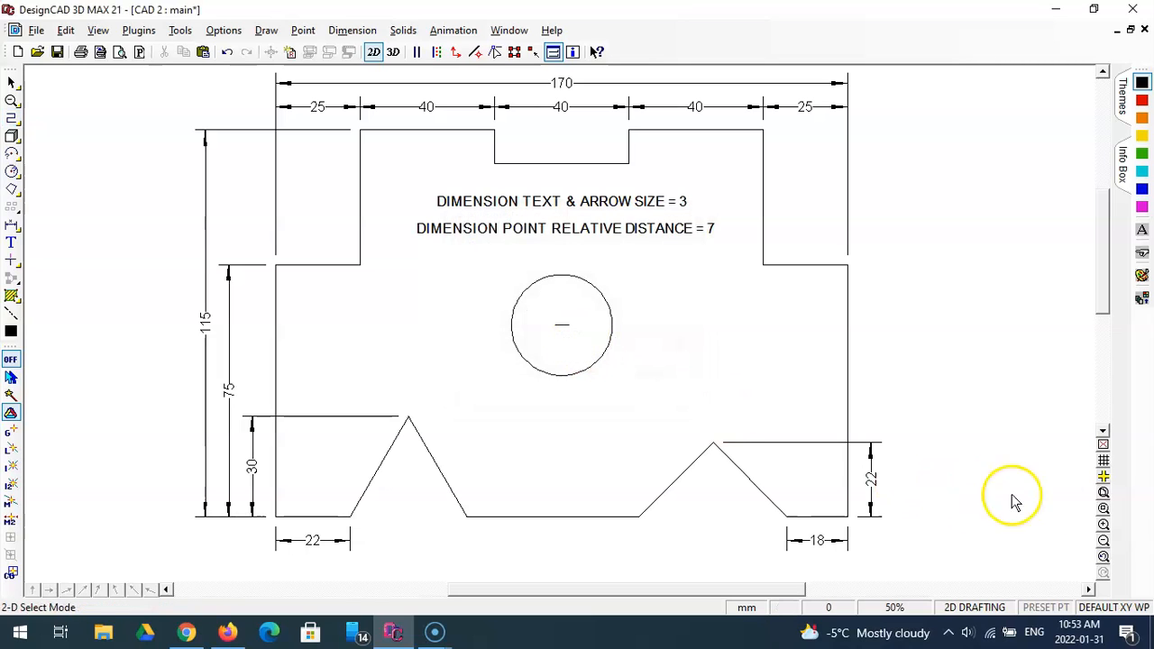
Draw an orthogonal line from the circle's centre to a relative point 0 in X and 2 in Y
{"action": "left_click", "coordinate": [1103, 492]}
{"action": "left_click", "coordinate": [494, 259]}
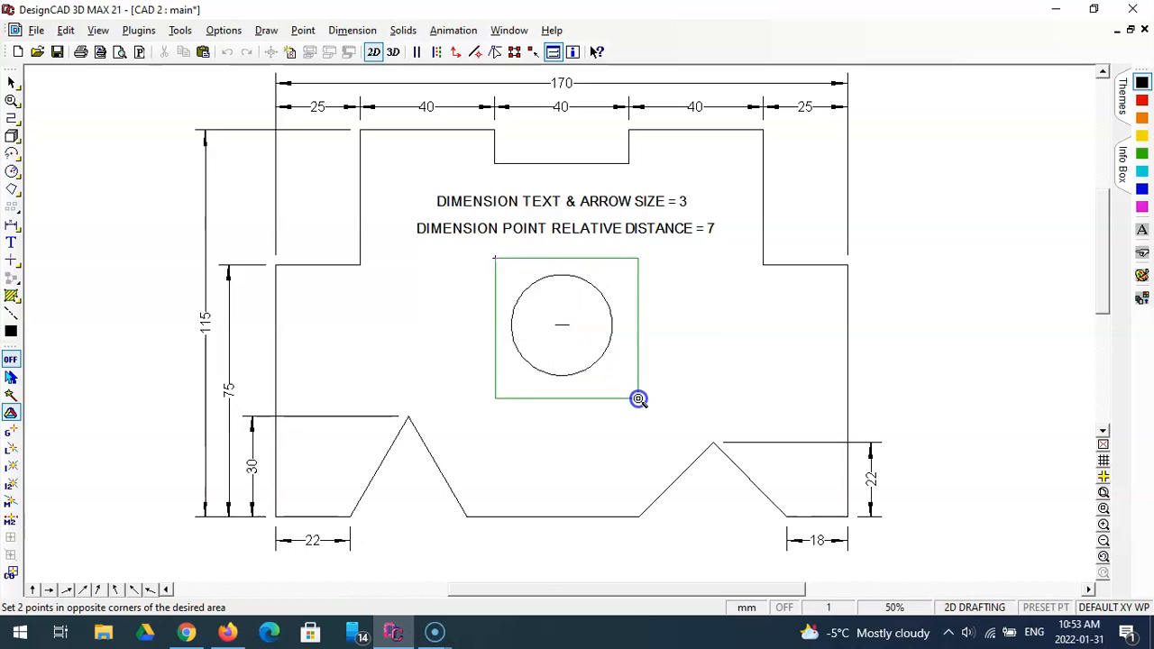
{"action": "left_click", "coordinate": [639, 397]}
{"action": "left_click", "coordinate": [10, 117]}
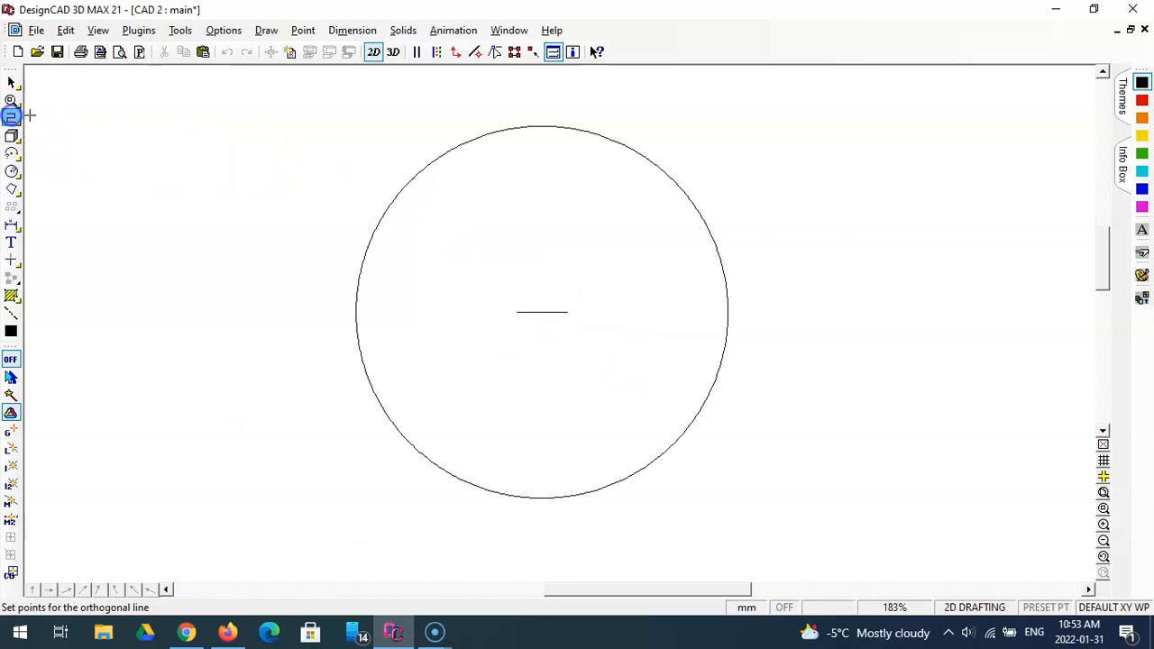
{"action": "left_click", "coordinate": [541, 312]}
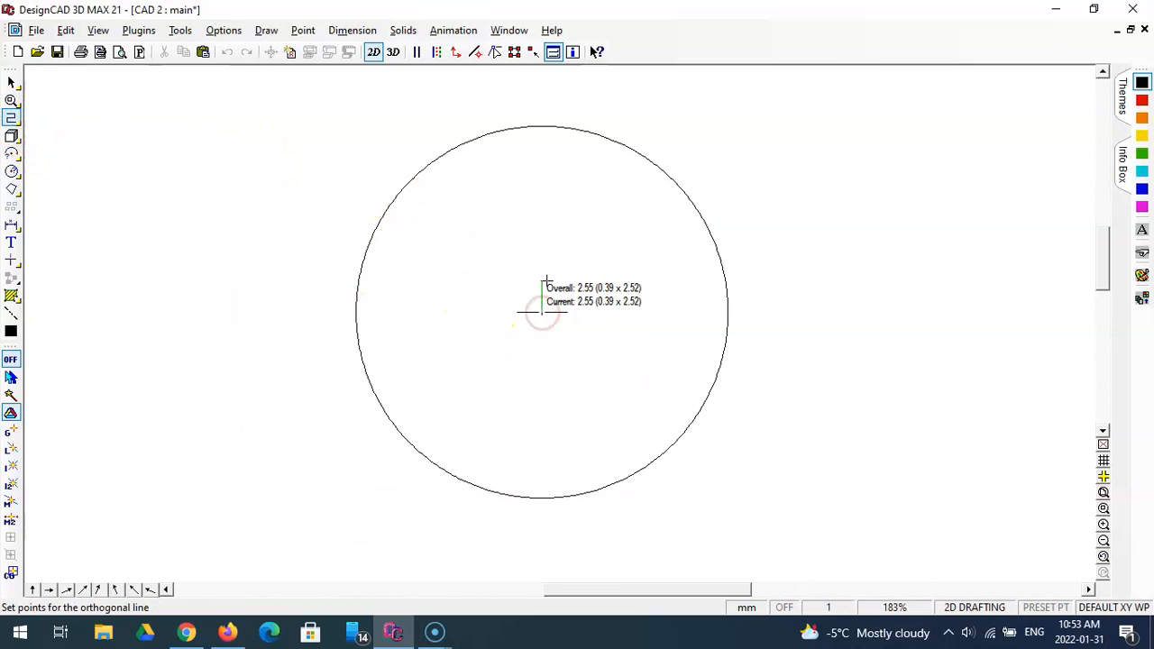
{"action": "key", "text": "apostrophe"}
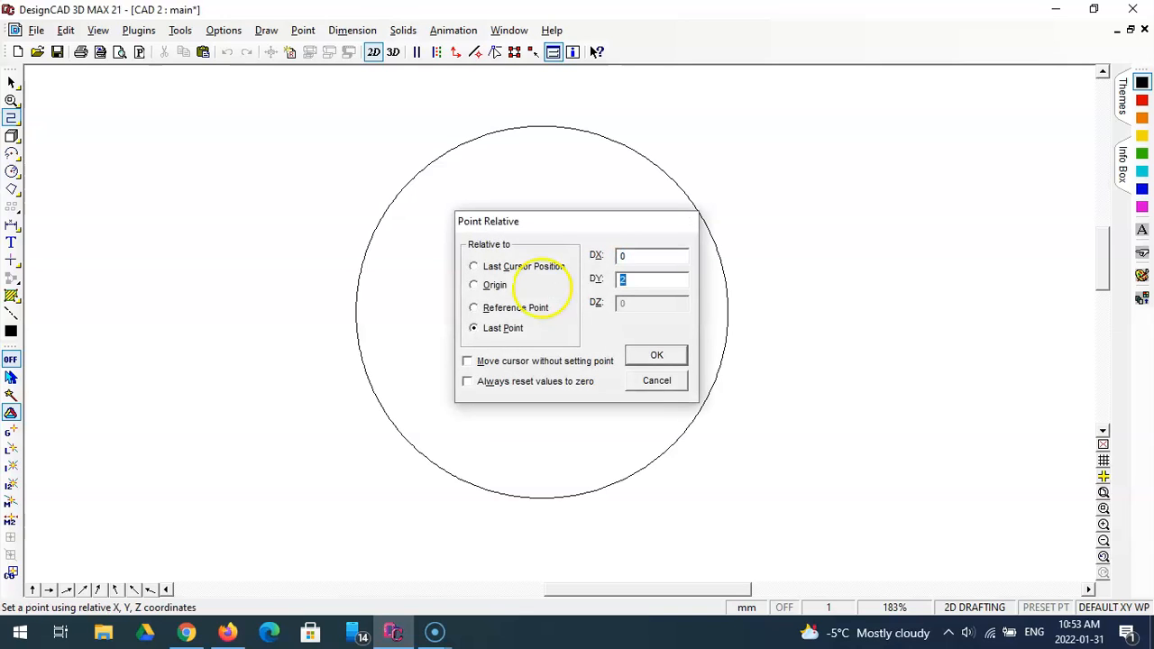
{"action": "key", "text": "Return"}
Complete the centre mark with an orthogonal line from the circle's centre to a relative point 0 in X and -2 in Y
{"action": "left_click", "coordinate": [11, 117]}
{"action": "left_click", "coordinate": [542, 312]}
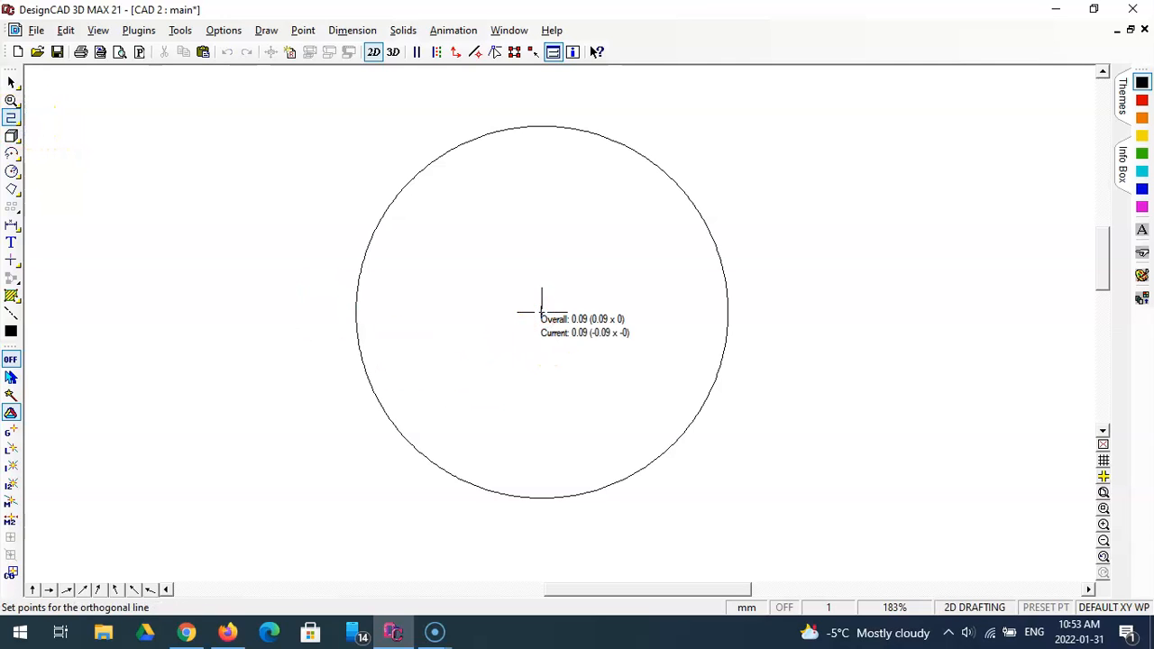
{"action": "key", "text": "apostrophe"}
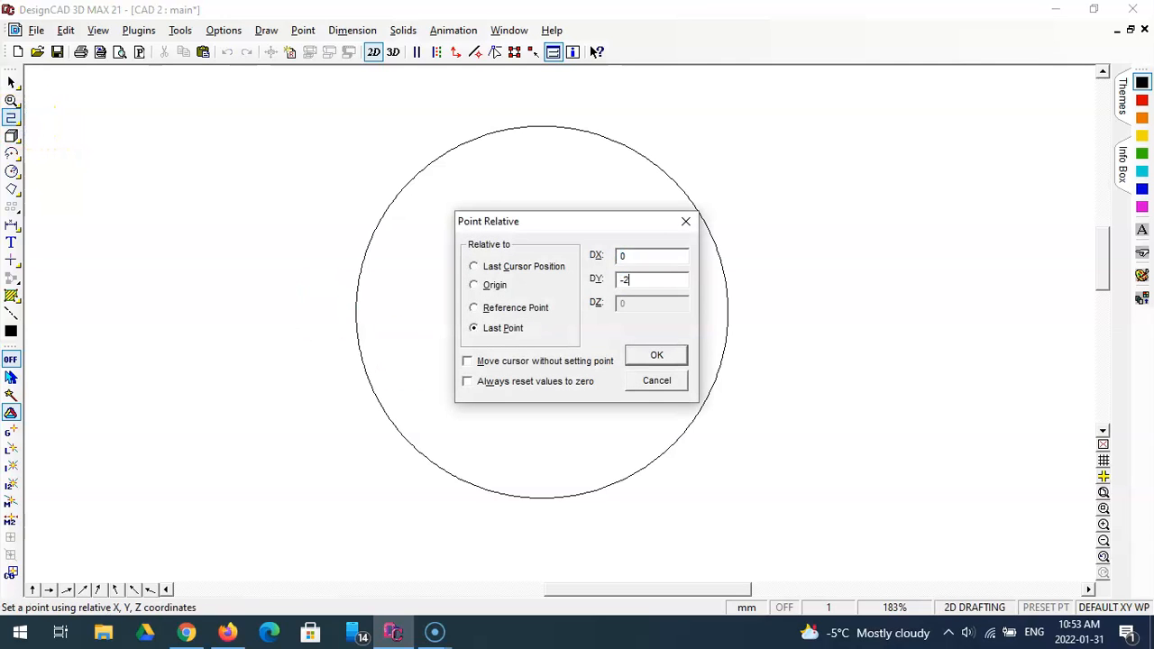
{"action": "key", "text": "Return"}
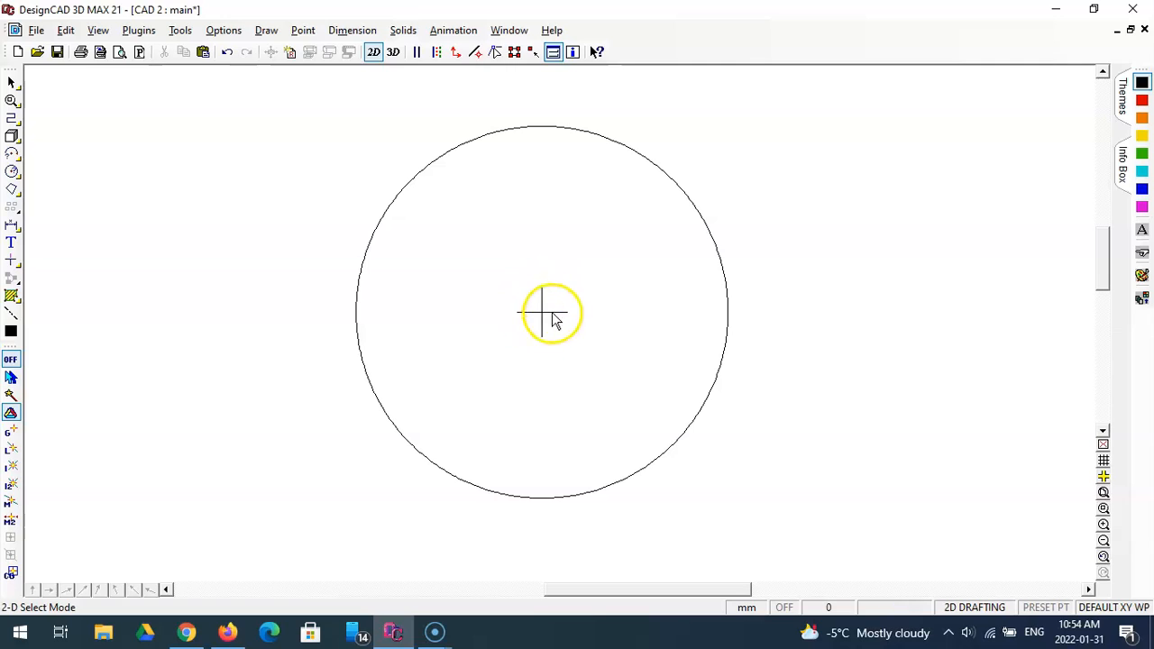
Dimension the height of the circle's centre above the plate's lower-right corner, offset 14 in X and 0 in Y
{"action": "left_click", "coordinate": [1103, 491]}
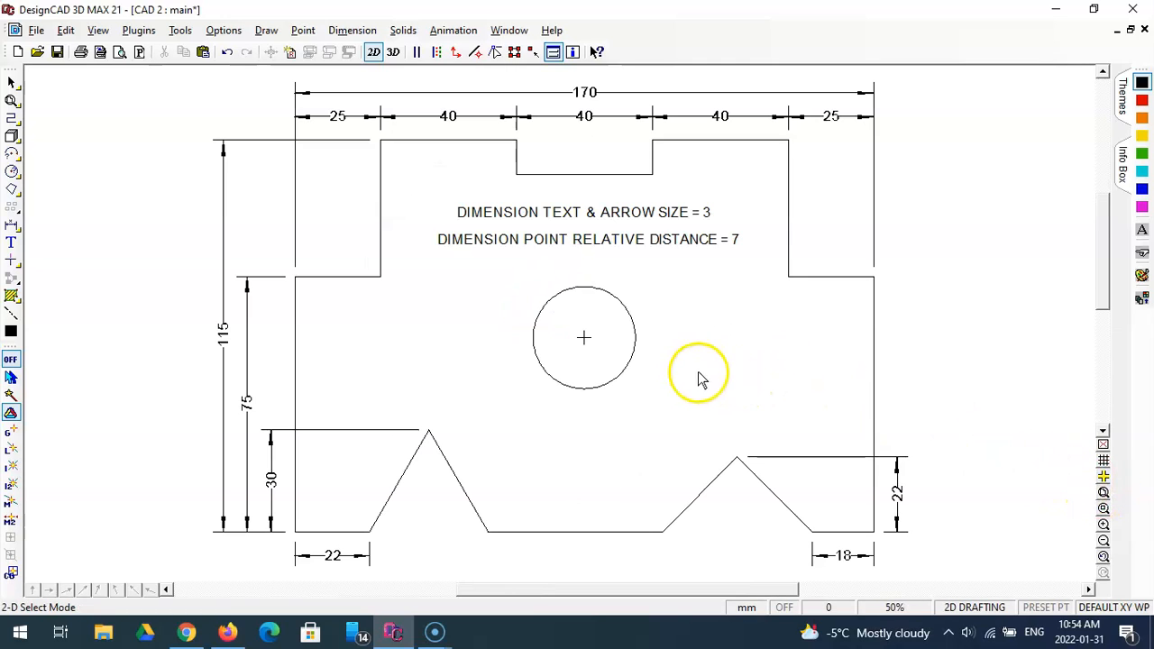
{"action": "left_click", "coordinate": [12, 224]}
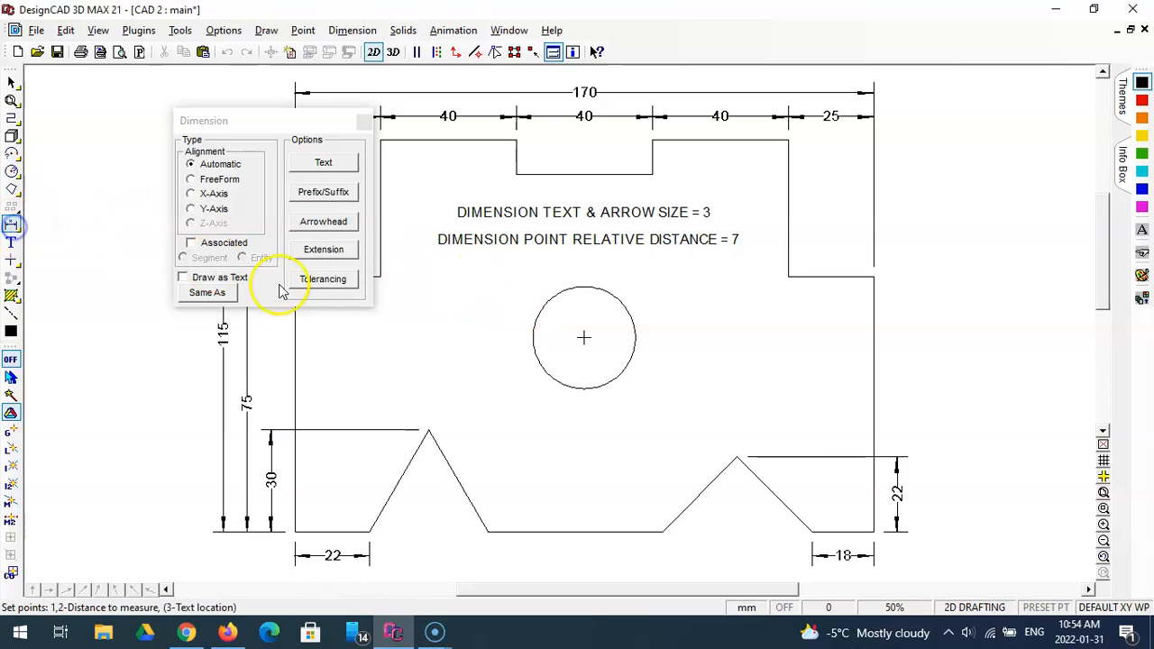
{"action": "left_click", "coordinate": [584, 338]}
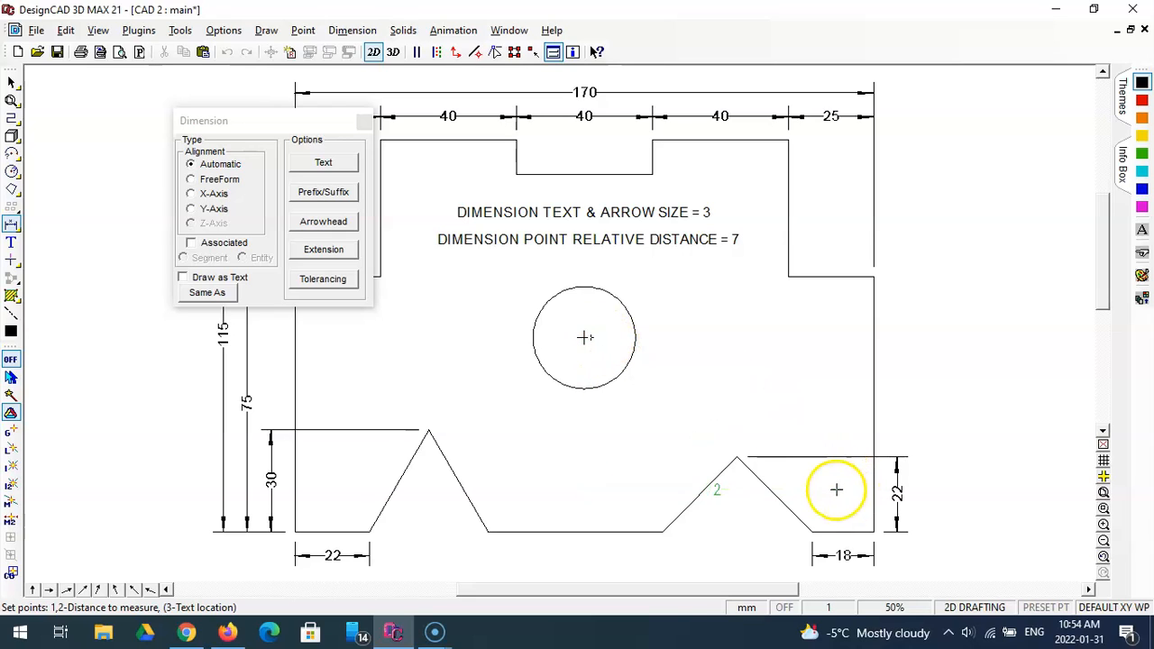
{"action": "left_click", "coordinate": [872, 533]}
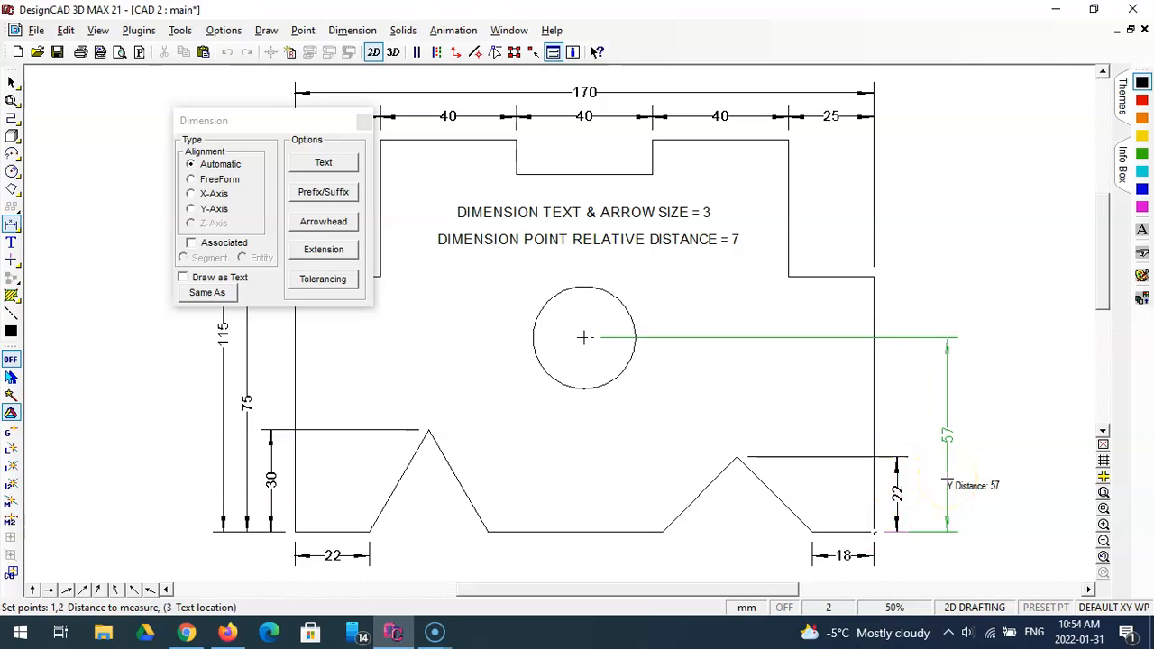
{"action": "key", "text": "space"}
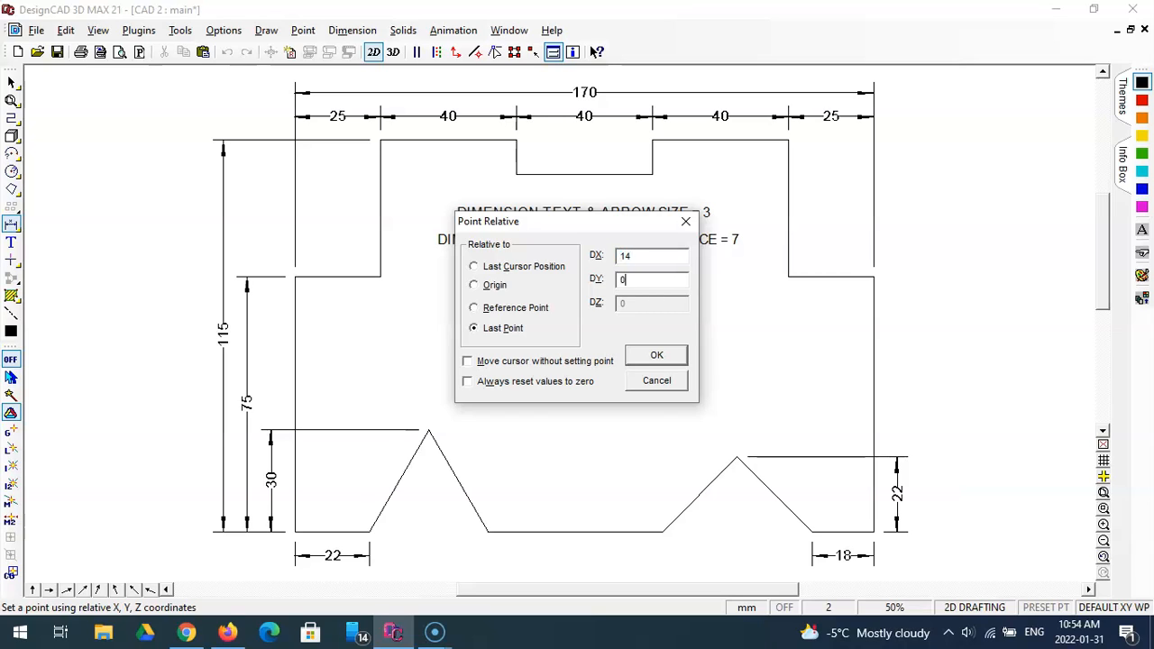
{"action": "key", "text": "Return"}
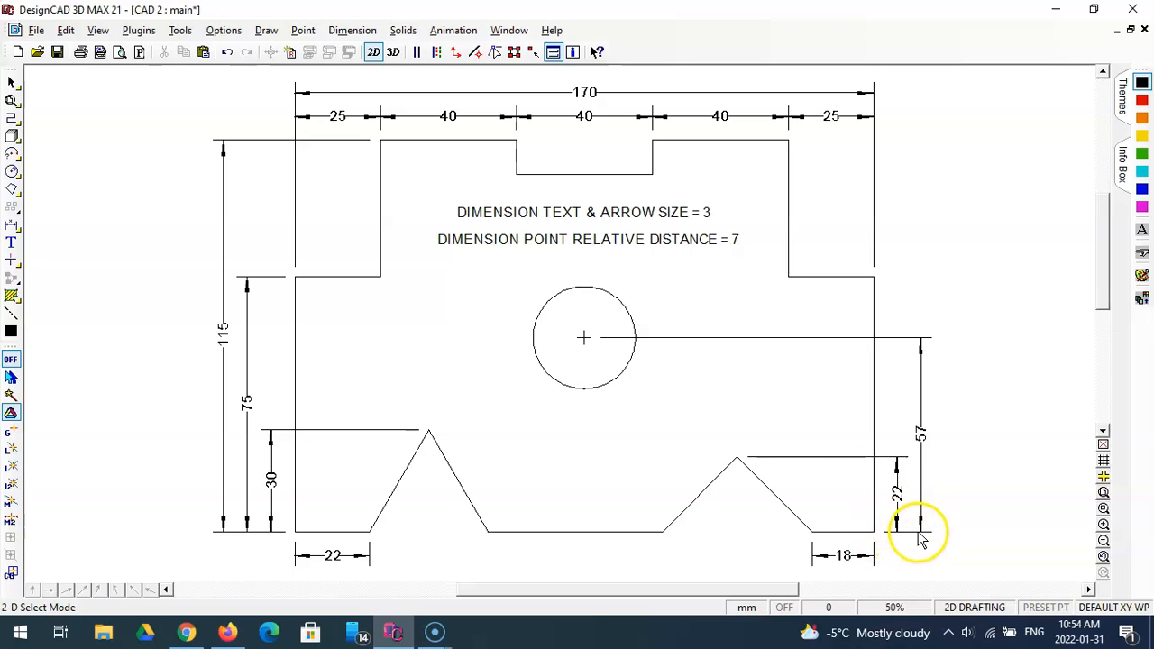
Dimension the horizontal distance from the circle's centre to the plate's lower-left corner, placing the dimension line below the 22 mm dimension
{"action": "scroll", "coordinate": [911, 535], "scroll_direction": "down", "scroll_amount": 1}
{"action": "scroll", "coordinate": [577, 468], "scroll_direction": "down", "scroll_amount": 1}
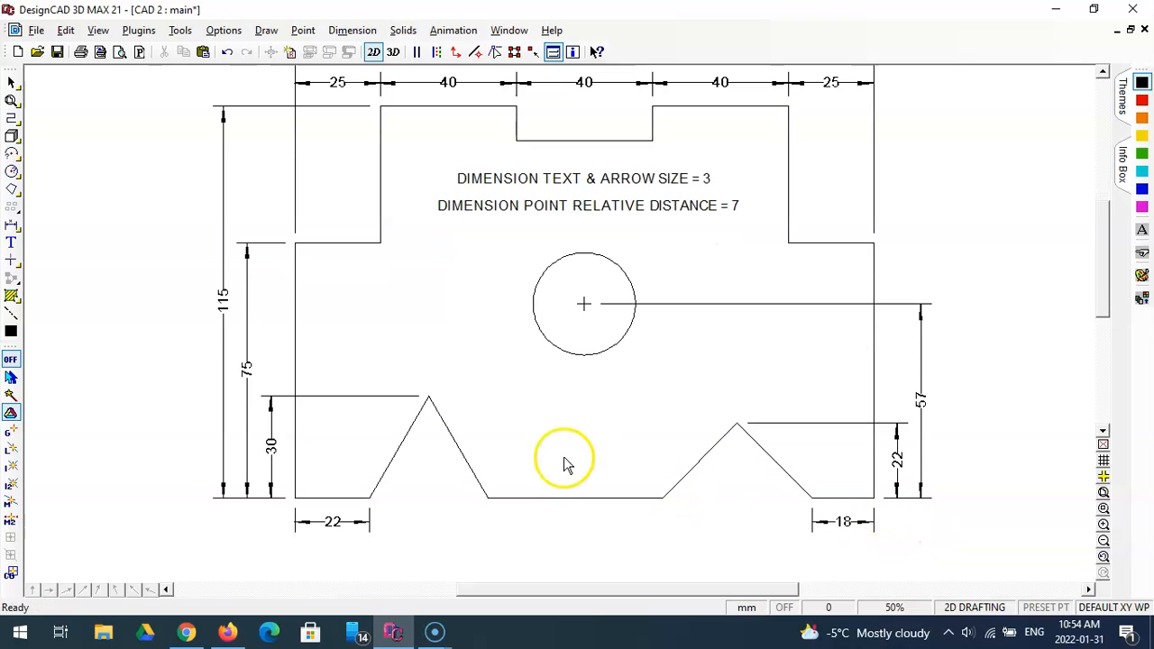
{"action": "left_click", "coordinate": [11, 224]}
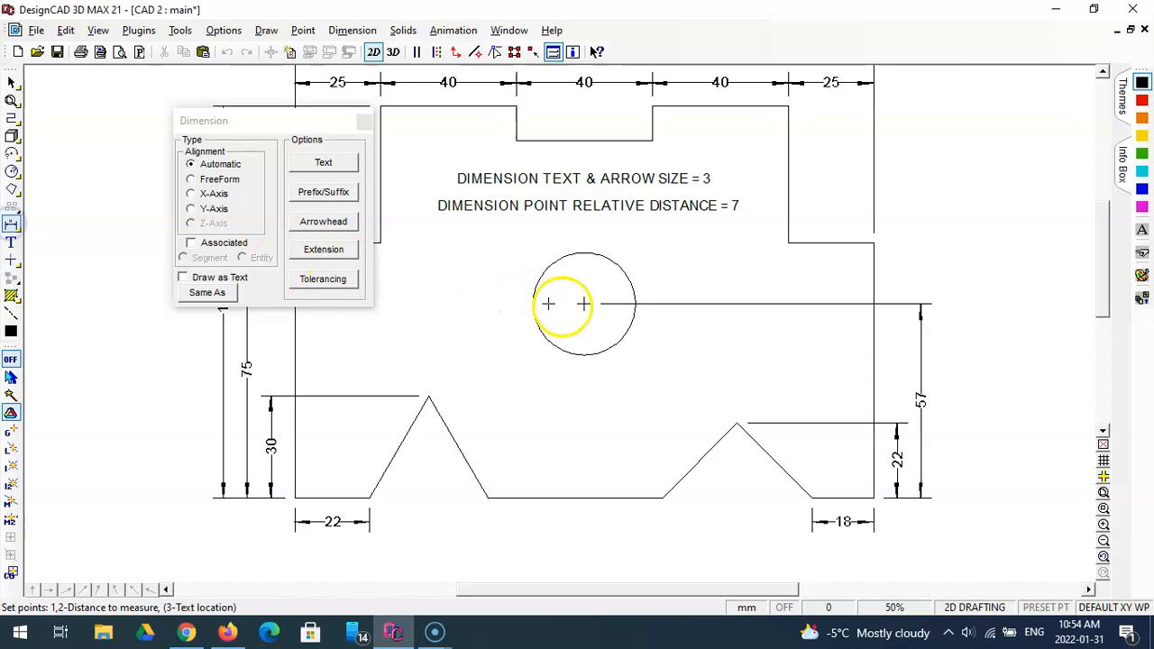
{"action": "left_click", "coordinate": [584, 304]}
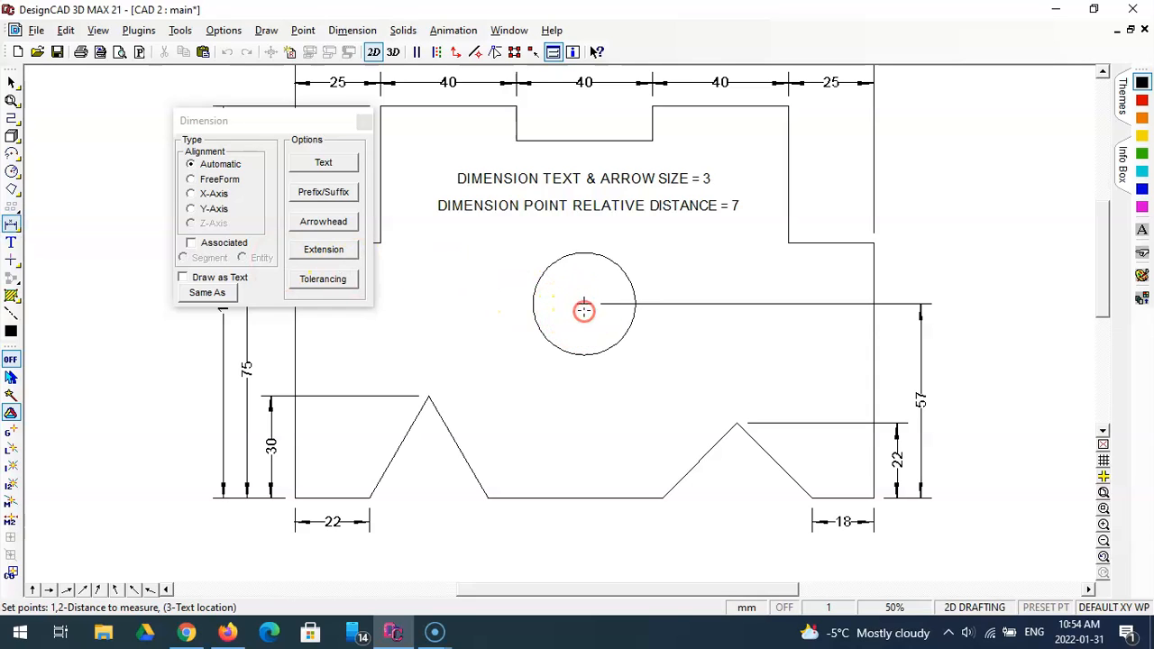
{"action": "left_click", "coordinate": [295, 498]}
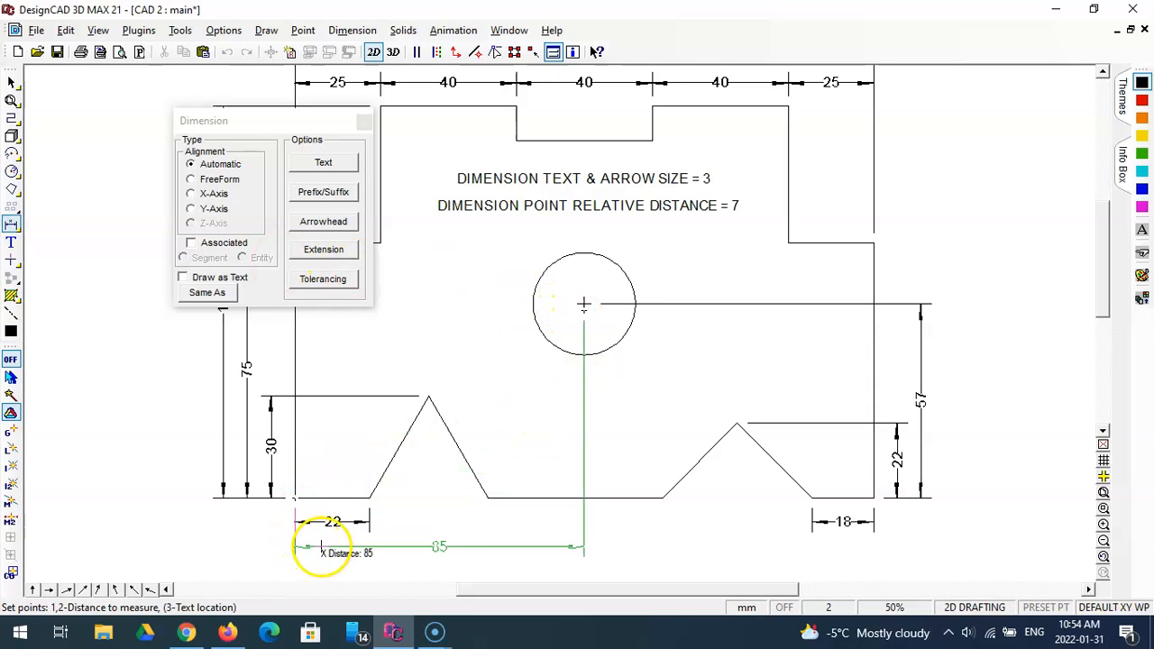
{"action": "key", "text": "Tab"}
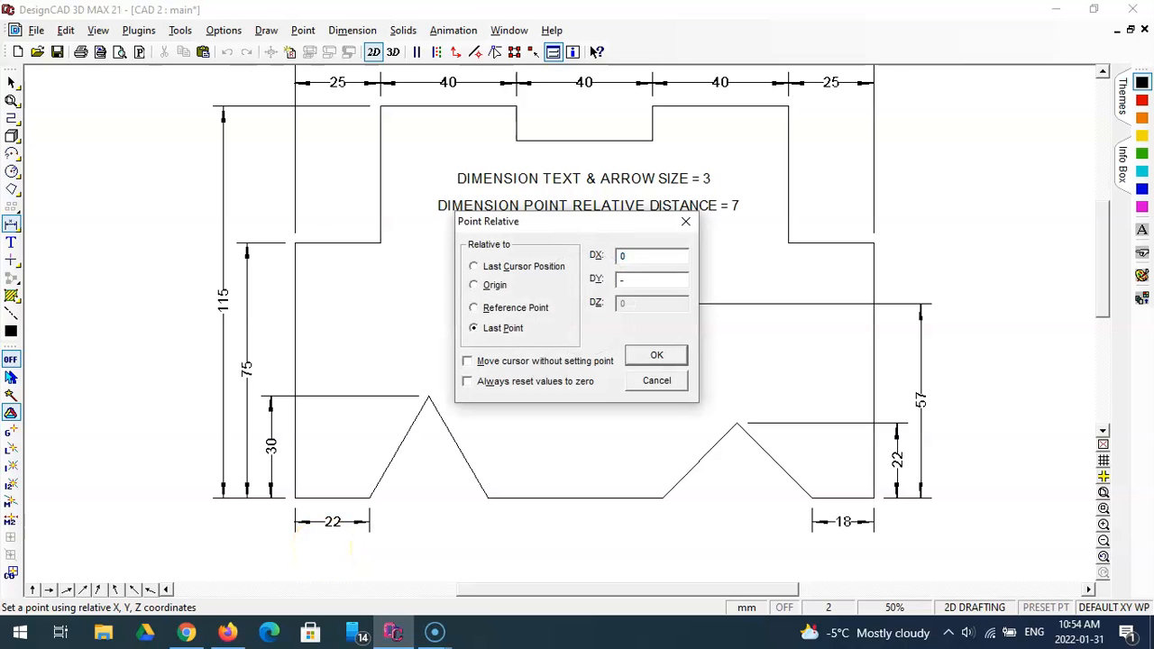
{"action": "key", "text": "Return"}
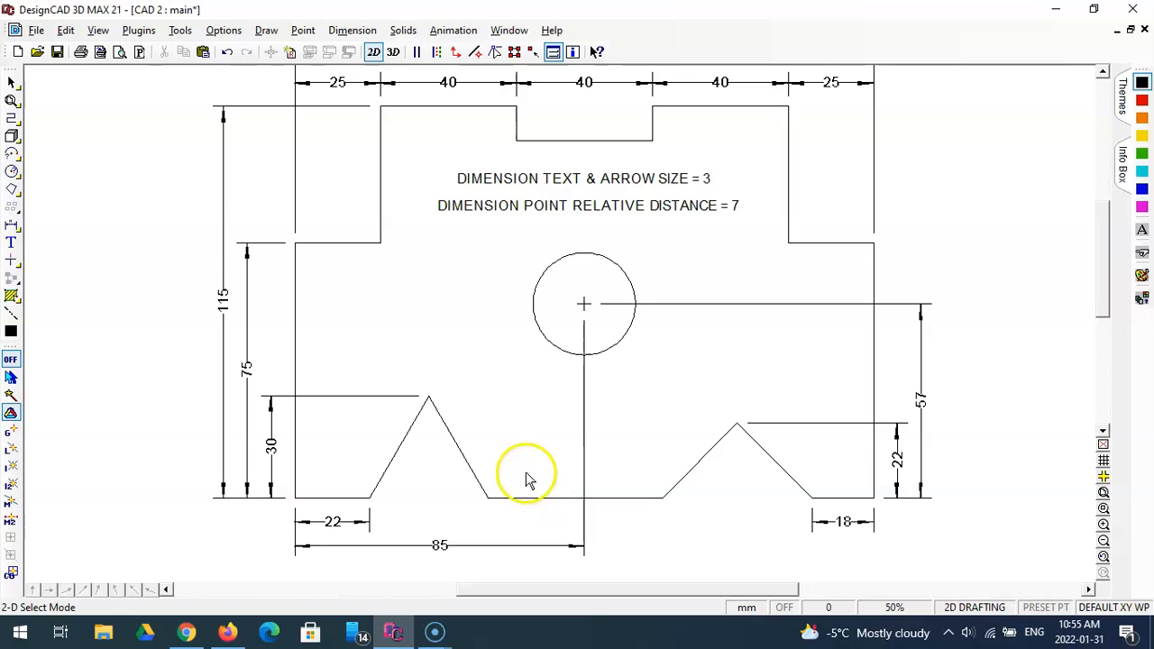
Start an angular dimension and save its text settings with Arial, text size 3, 45.0° format and precision 1
{"action": "left_click", "coordinate": [10, 222]}
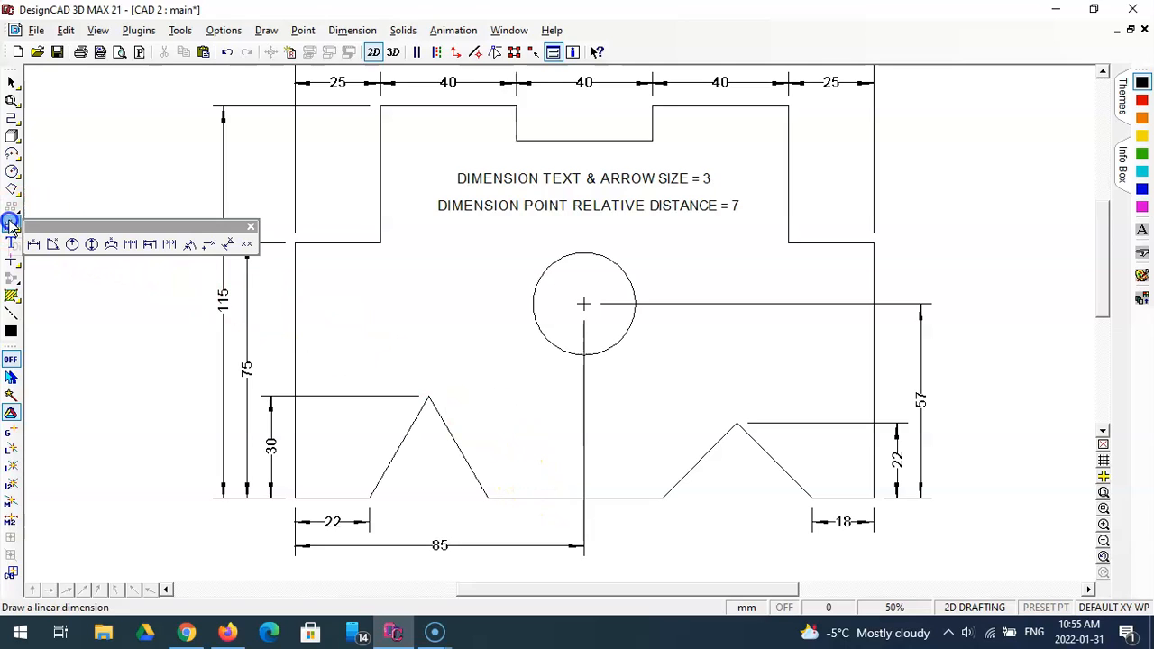
{"action": "left_click", "coordinate": [49, 244]}
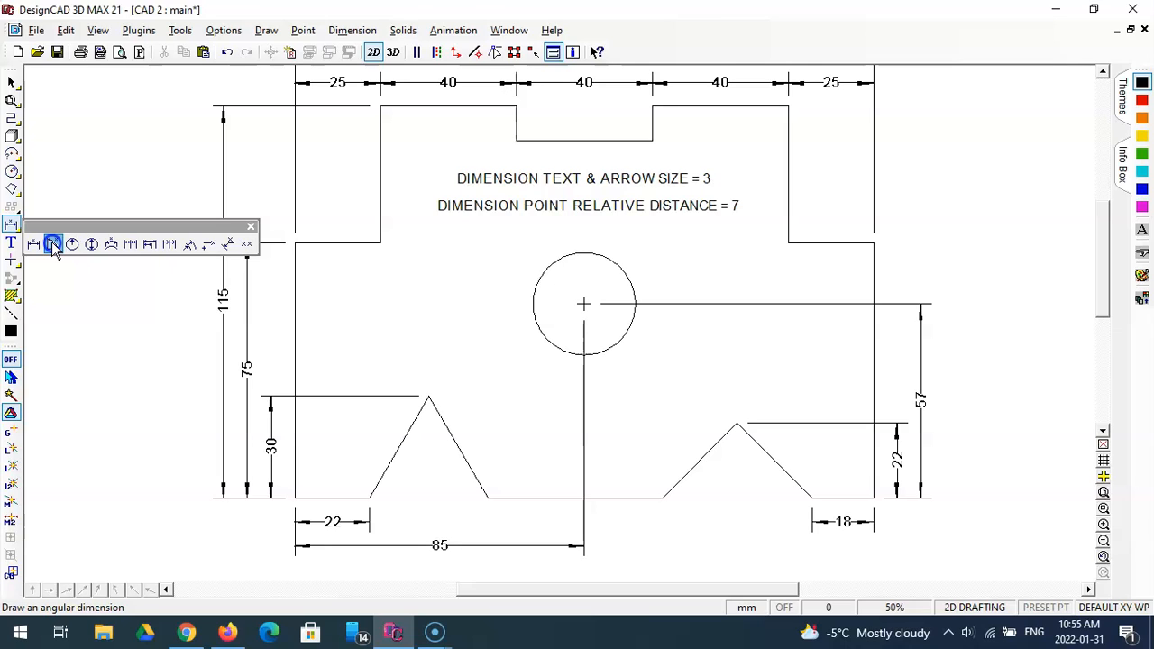
{"action": "left_click", "coordinate": [51, 243]}
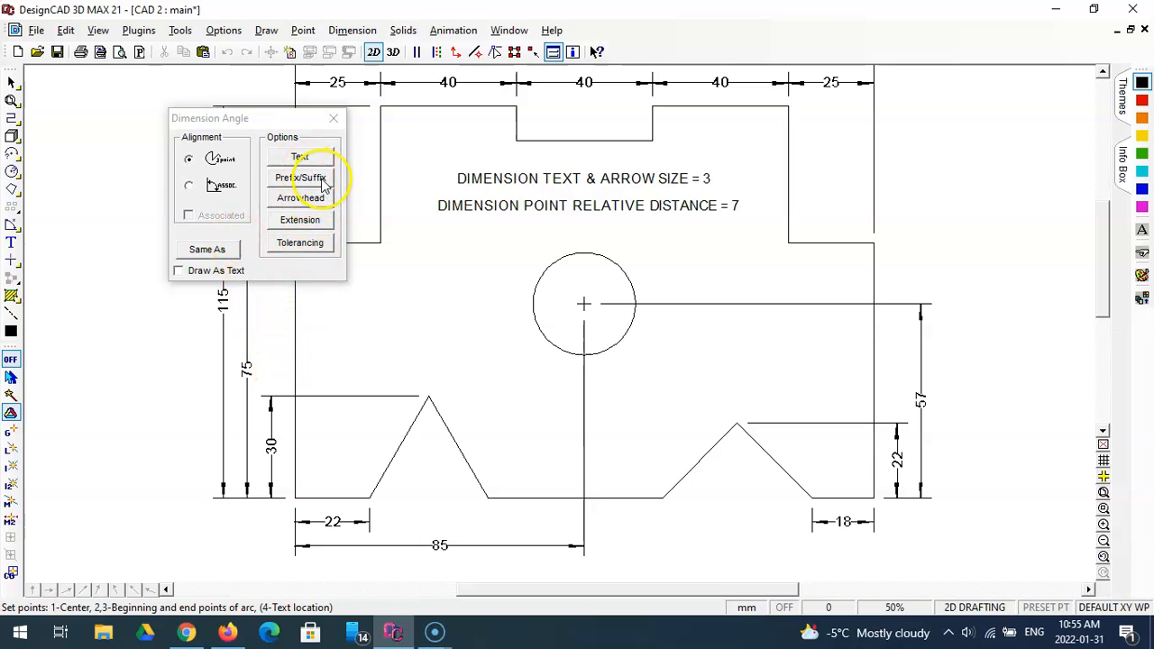
{"action": "left_click", "coordinate": [301, 158]}
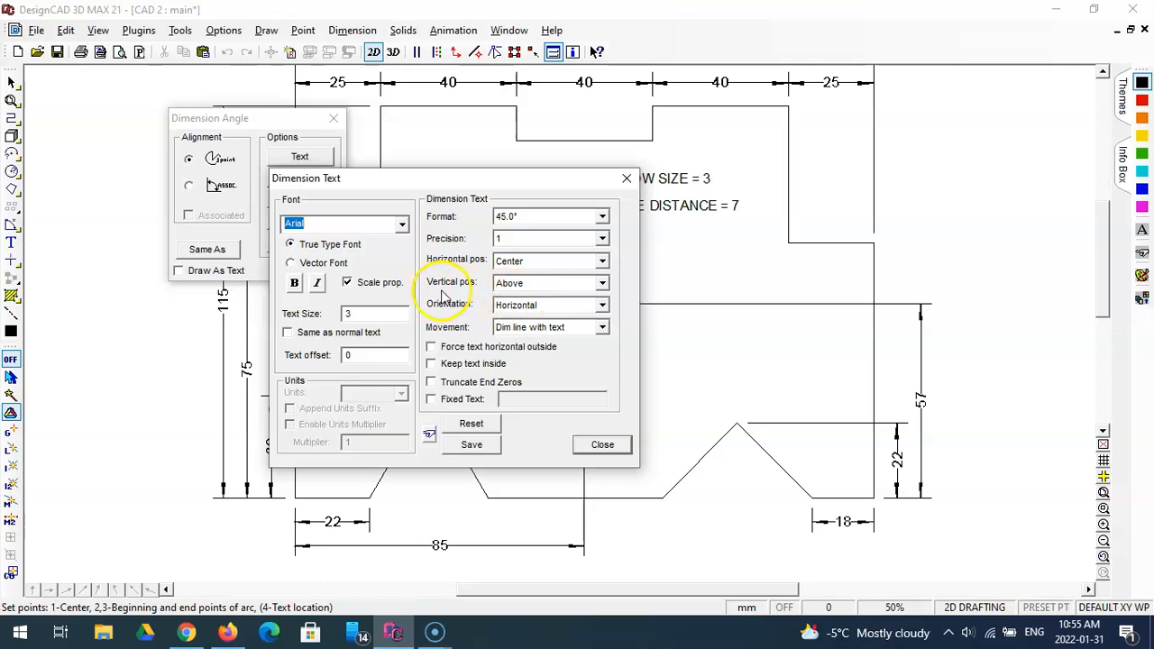
{"action": "left_click", "coordinate": [472, 444]}
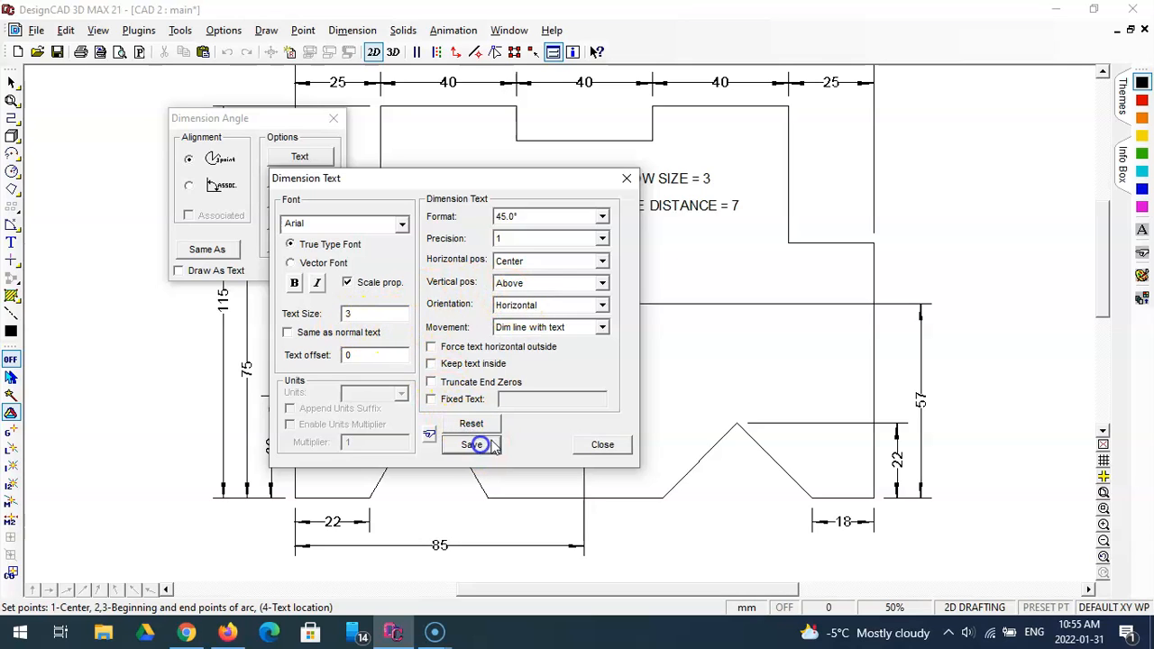
{"action": "left_click", "coordinate": [604, 445]}
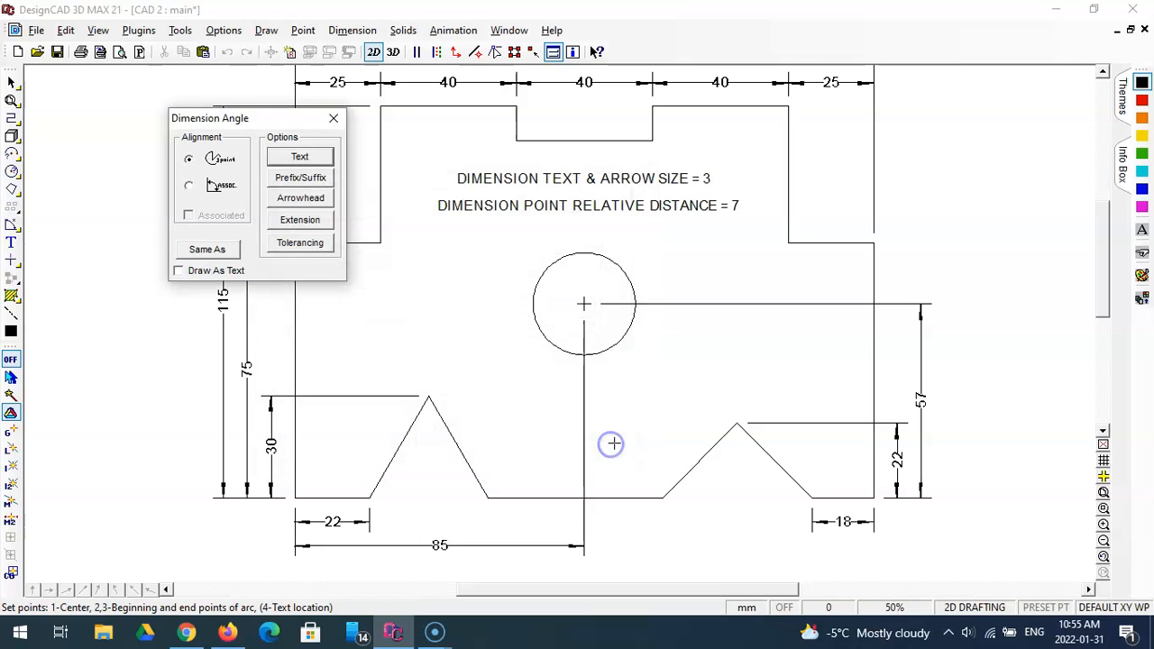
Save the angular dimension's prefix and suffix as None
{"action": "left_click", "coordinate": [306, 178]}
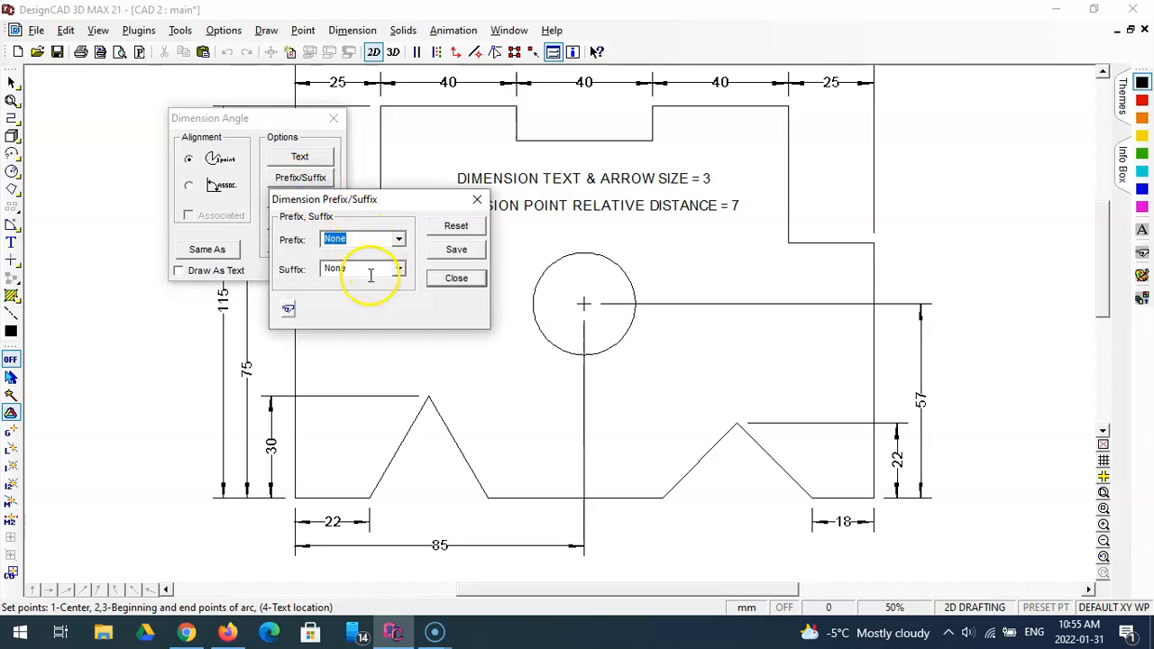
{"action": "left_click", "coordinate": [457, 251]}
{"action": "left_click", "coordinate": [457, 278]}
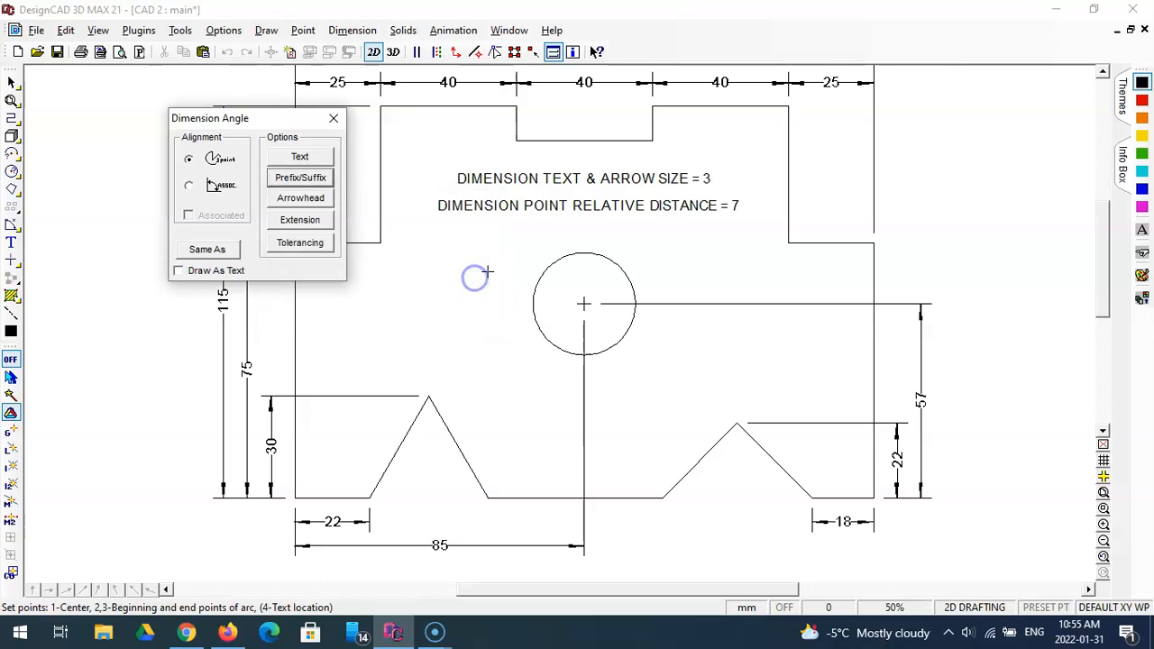
Set the angular dimension's arrowhead size to 3 and save the arrowhead settings
{"action": "left_click", "coordinate": [305, 199]}
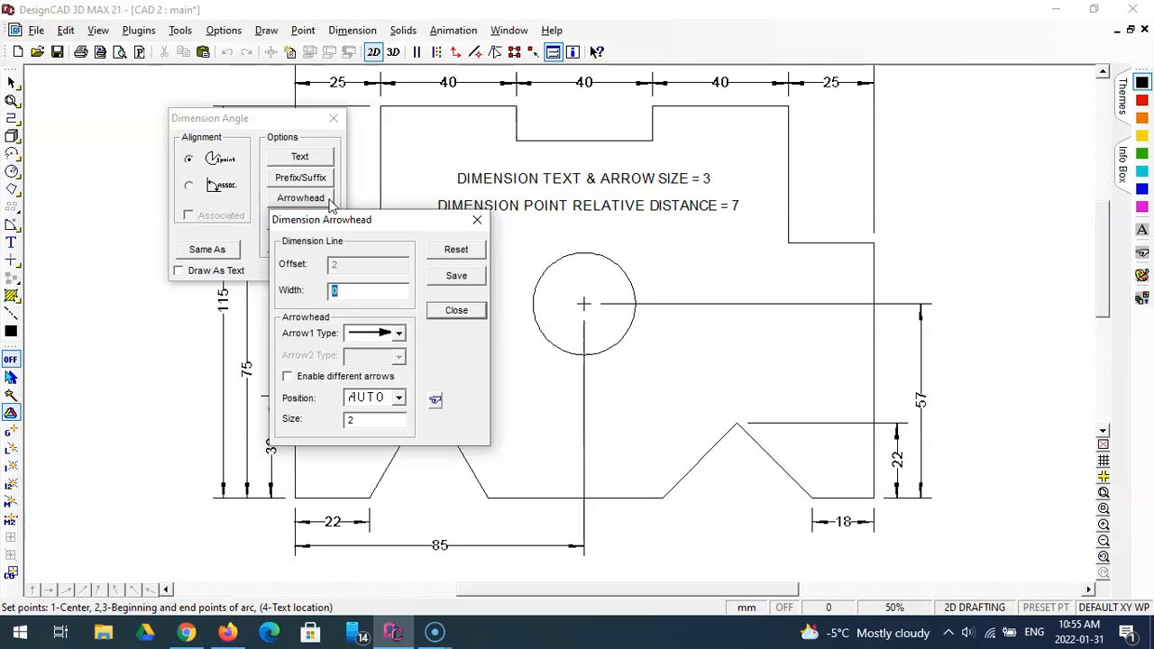
{"action": "left_click", "coordinate": [354, 420]}
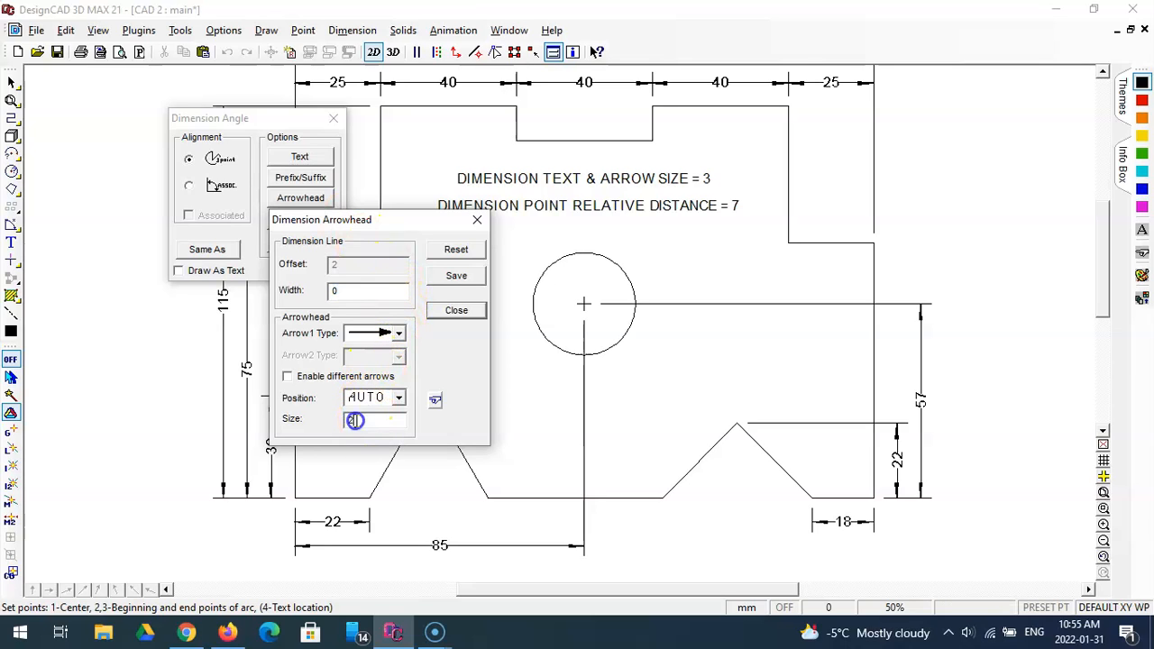
{"action": "type", "text": "3"}
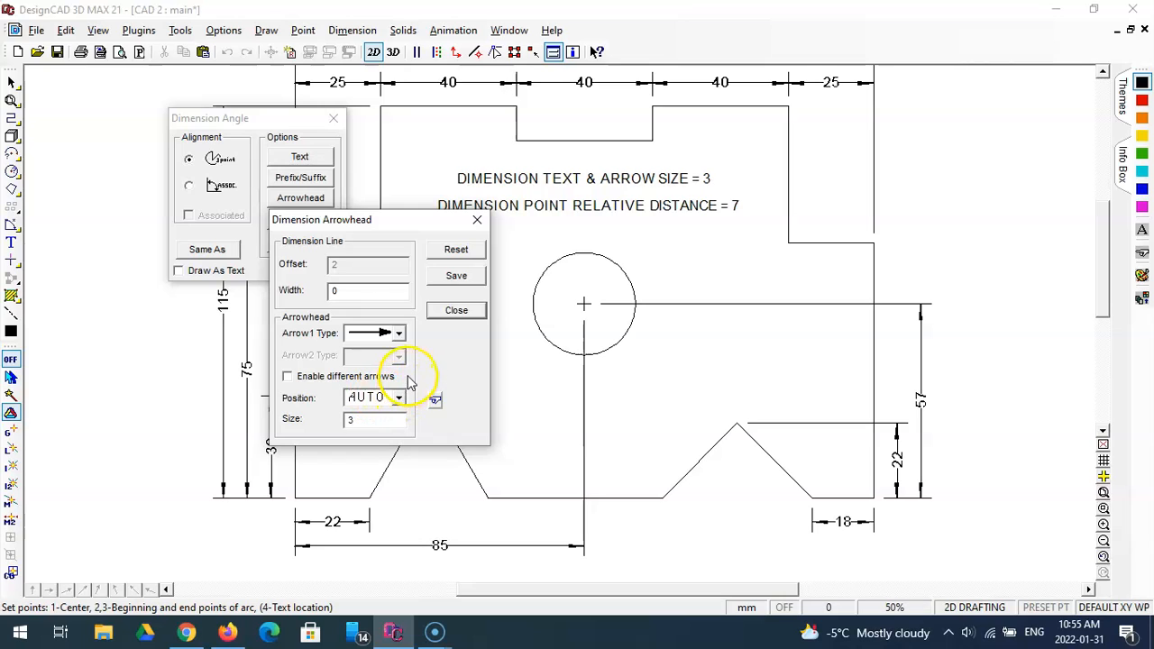
{"action": "left_click", "coordinate": [446, 280]}
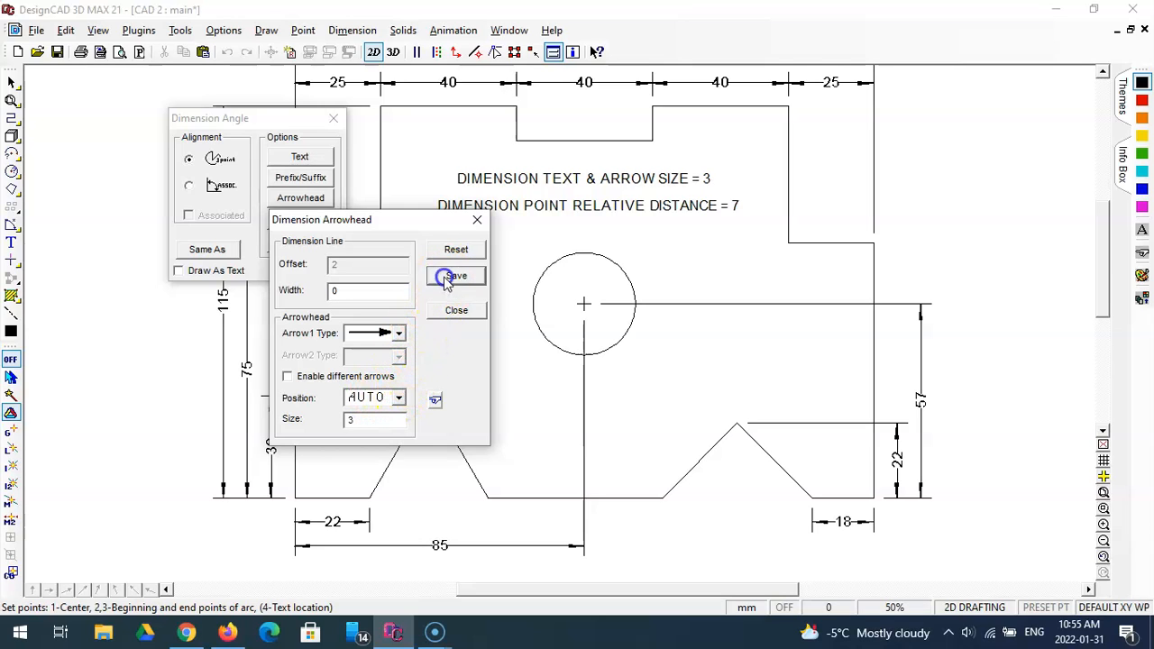
Save the angular dimension's extension line settings with variable length, overshoot 0.2963 and gap 0.5926
{"action": "left_click", "coordinate": [457, 310]}
{"action": "left_click", "coordinate": [305, 219]}
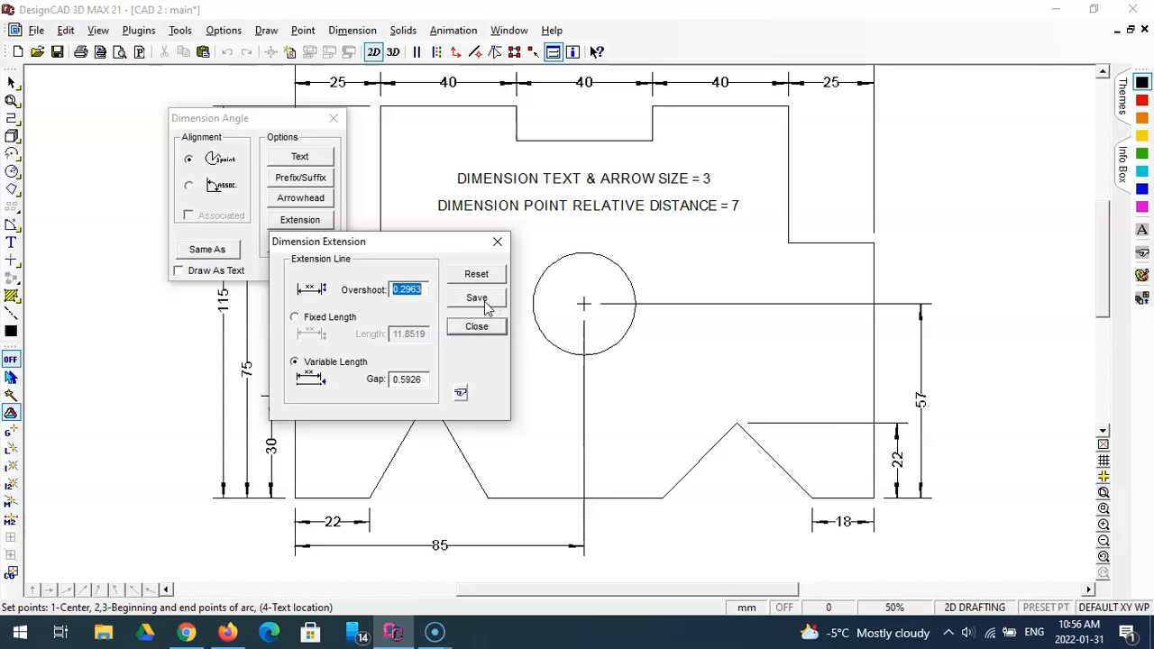
{"action": "left_click", "coordinate": [487, 300]}
{"action": "left_click", "coordinate": [481, 326]}
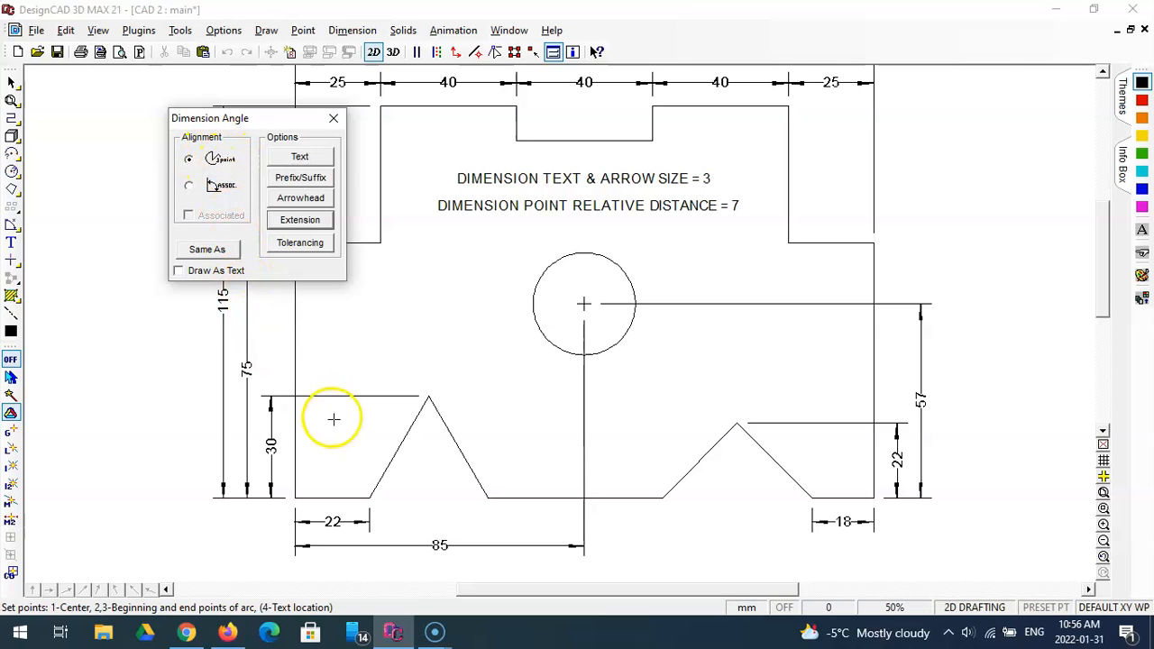
Dimension the outer angle between the left notch's left side and the plate's bottom edge, placing the text above that edge
{"action": "left_click", "coordinate": [369, 498]}
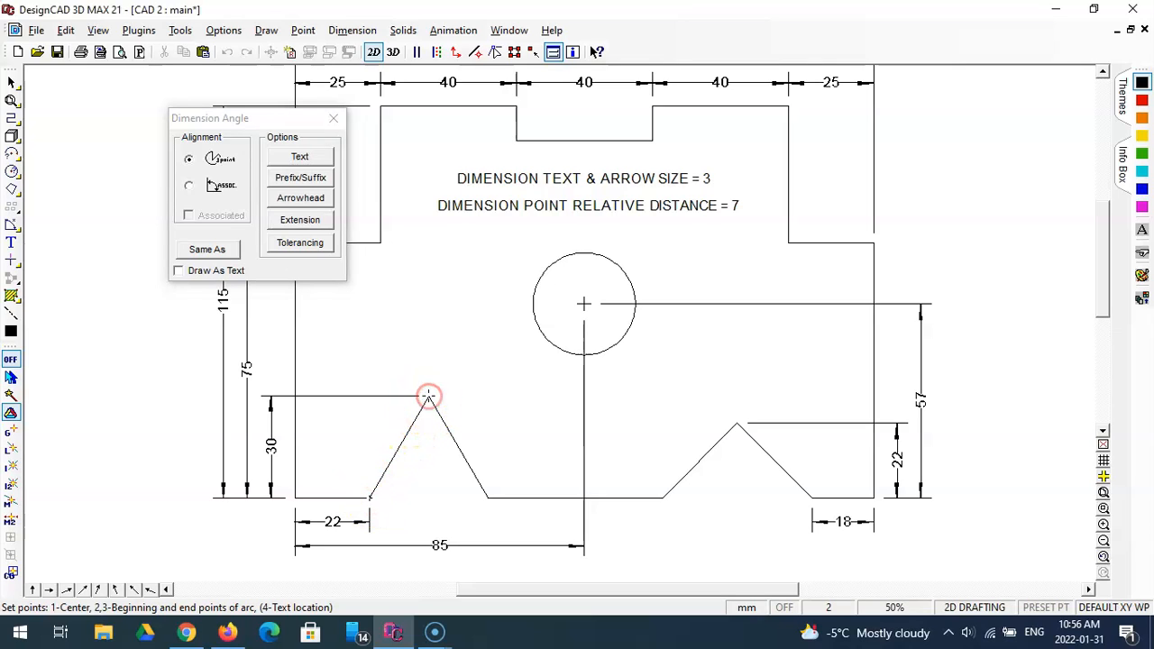
{"action": "left_click", "coordinate": [296, 496]}
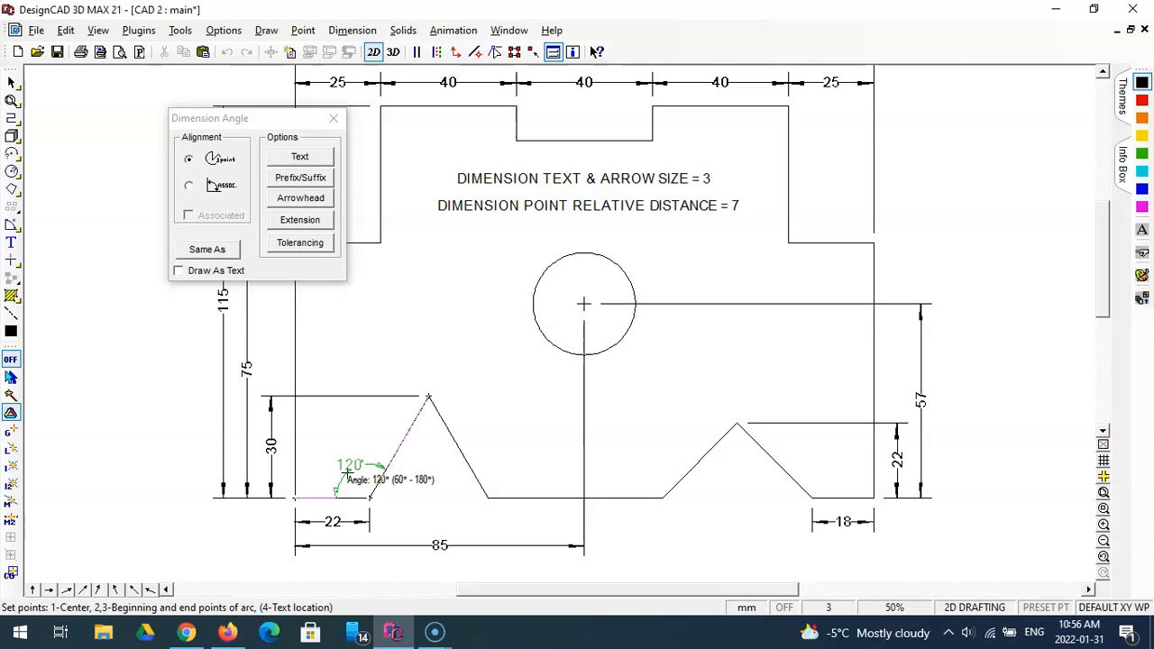
{"action": "left_click", "coordinate": [347, 470]}
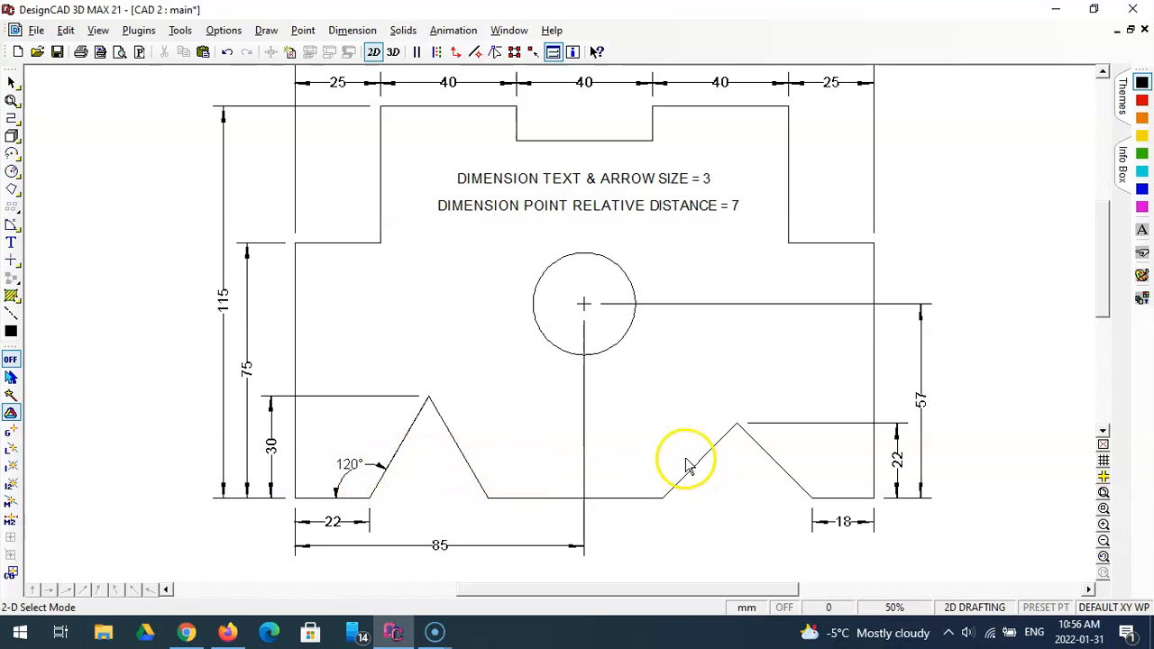
Draw a horizontal guide line at the height of the first angle text, running across both notches
{"action": "left_click", "coordinate": [11, 118]}
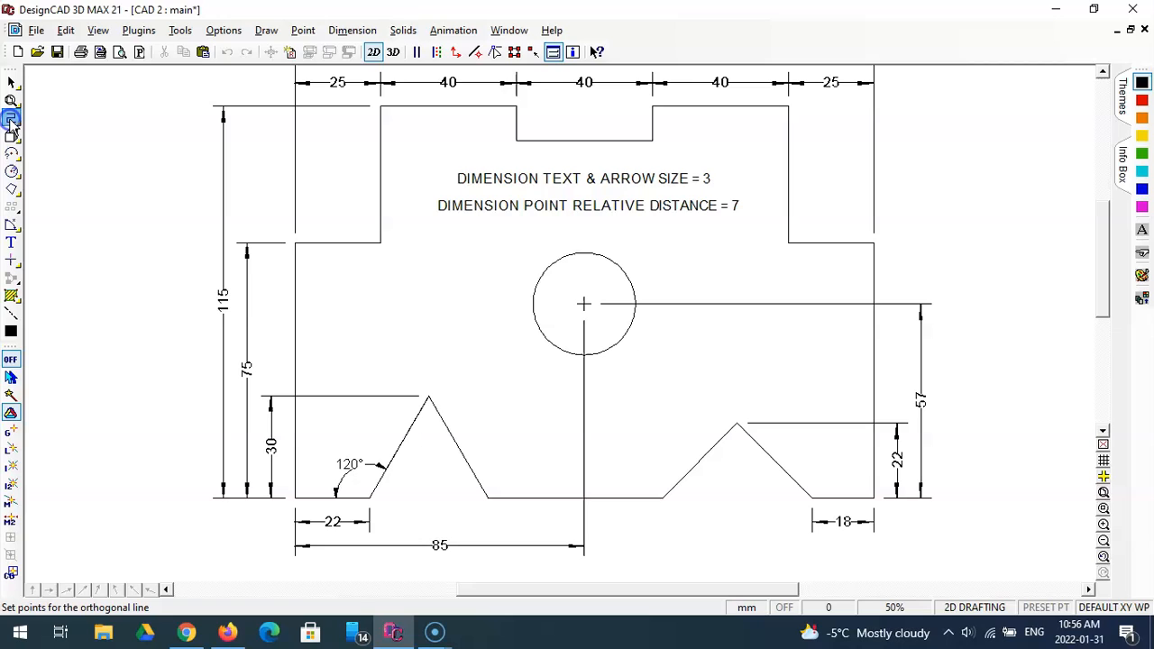
{"action": "left_click", "coordinate": [370, 464]}
{"action": "left_click", "coordinate": [851, 466]}
{"action": "key", "text": "Return"}
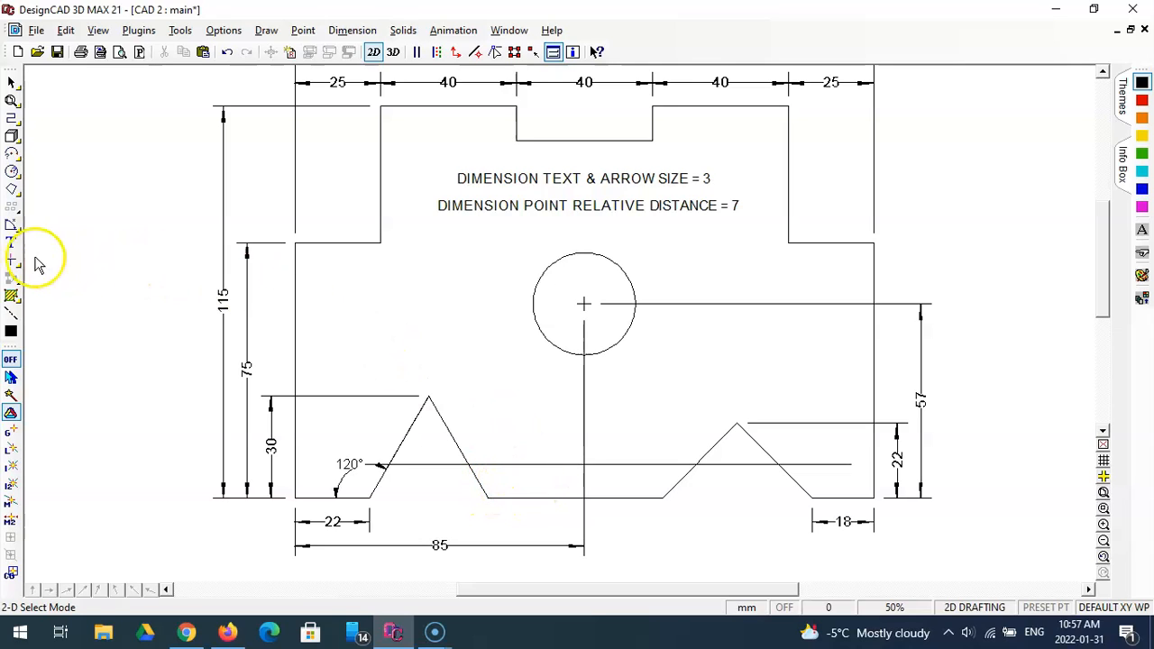
Dimension the outer angle between the left notch's right side and the bottom edge, aligning the text with the guide line
{"action": "left_click", "coordinate": [11, 225]}
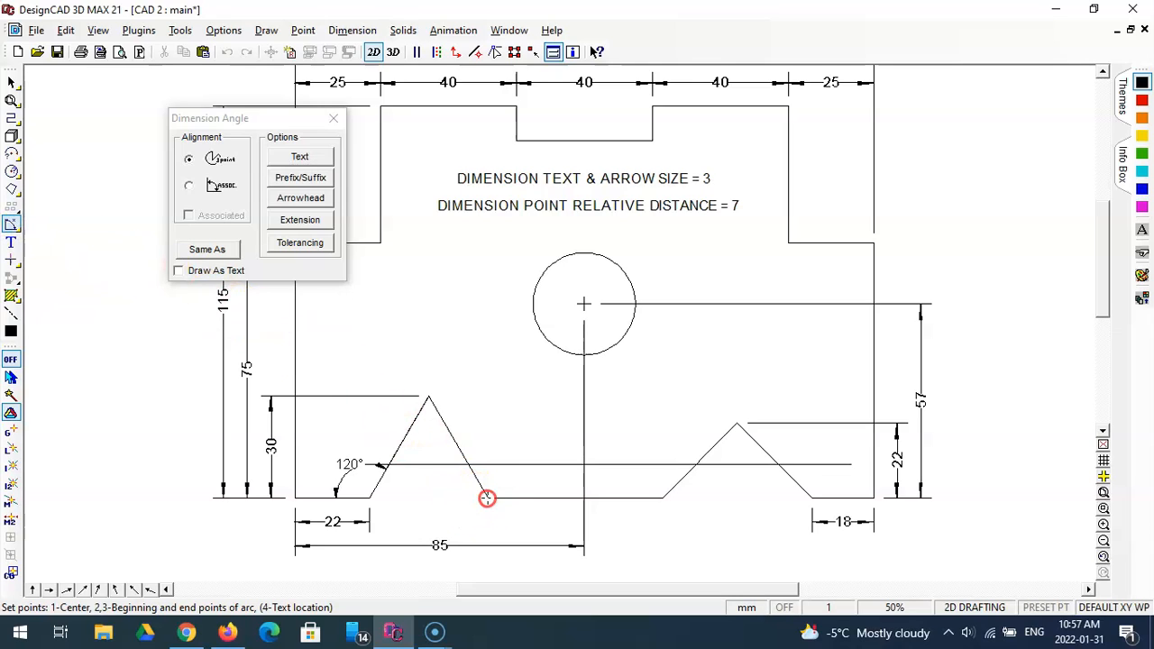
{"action": "left_click", "coordinate": [428, 396]}
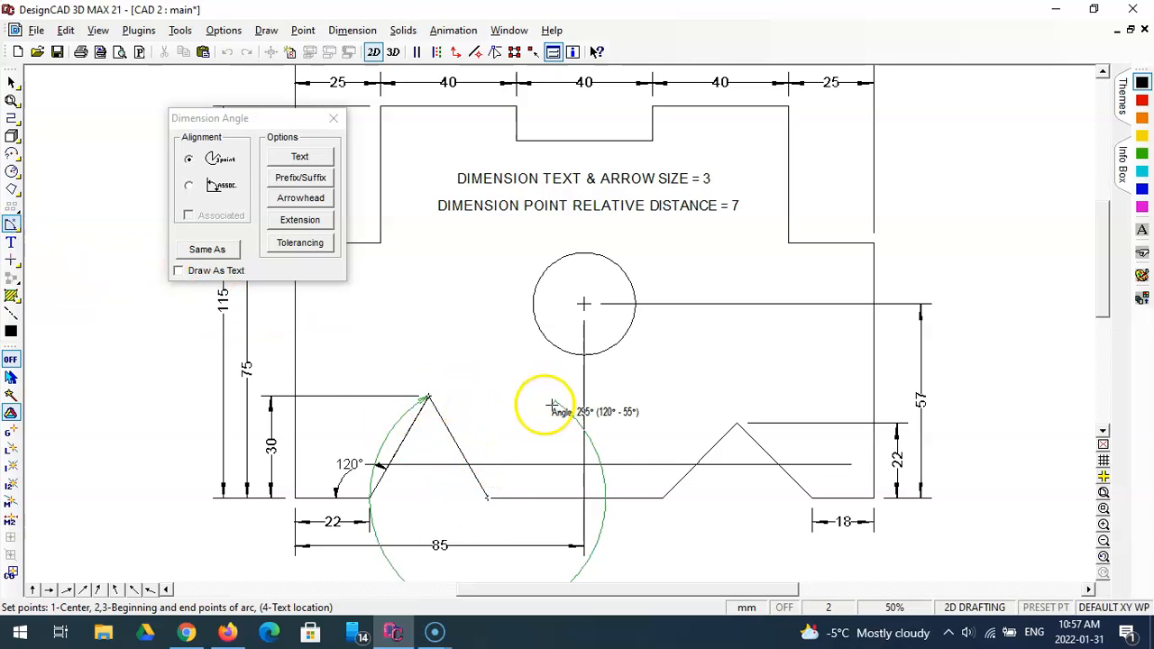
{"action": "left_click", "coordinate": [662, 497]}
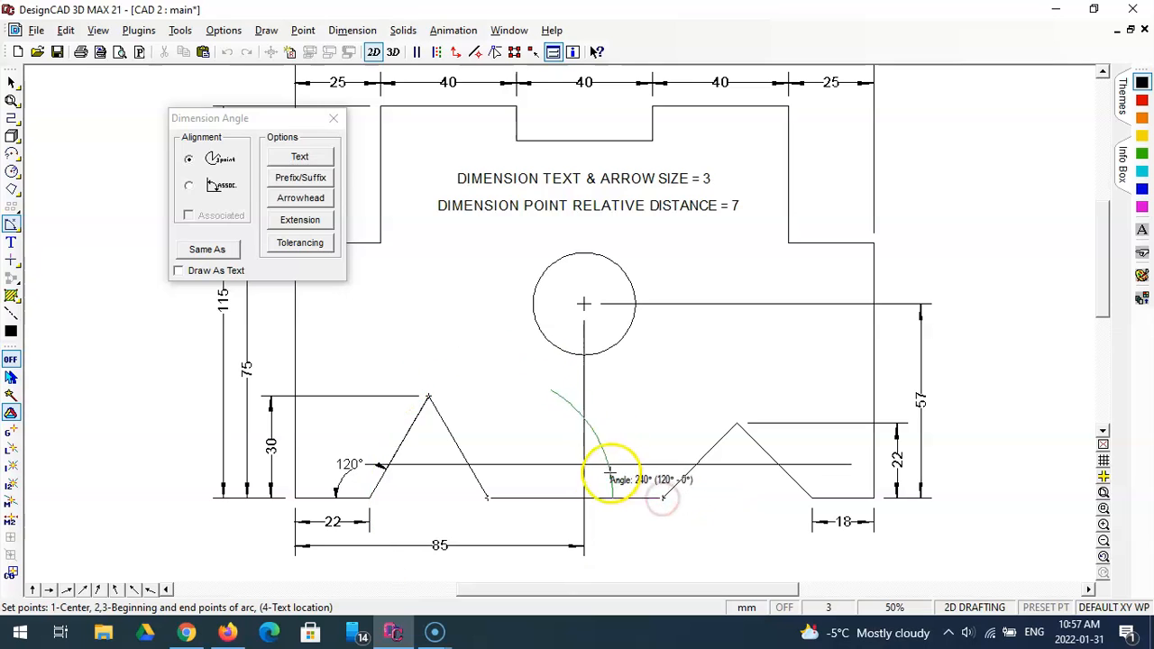
{"action": "left_click", "coordinate": [519, 486]}
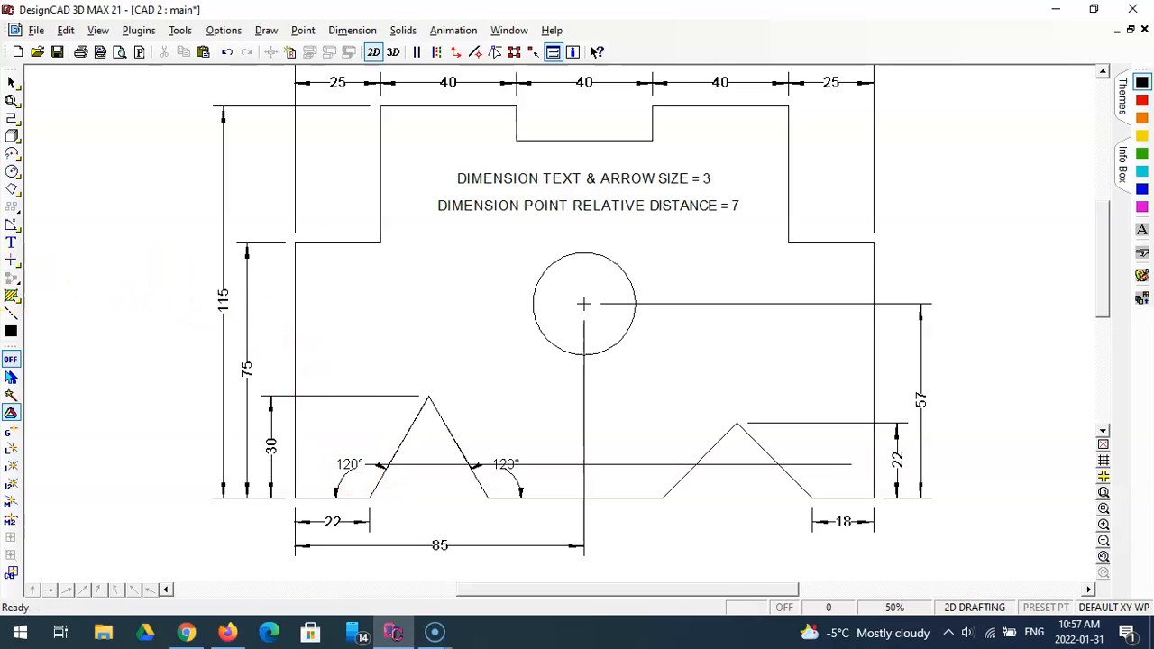
Dimension the outer angle between the right notch's left side and the bottom edge, placing the text near the guide line
{"action": "left_click", "coordinate": [10, 225]}
{"action": "left_click", "coordinate": [662, 496]}
{"action": "left_click", "coordinate": [735, 424]}
{"action": "left_click", "coordinate": [487, 496]}
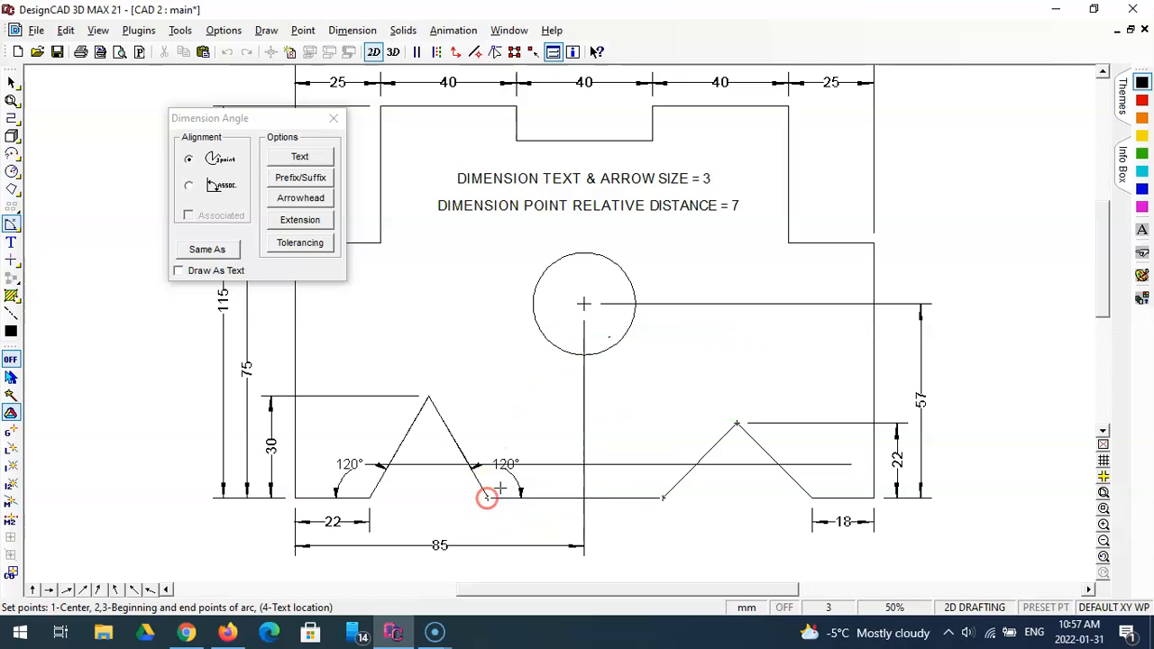
{"action": "left_click", "coordinate": [636, 476]}
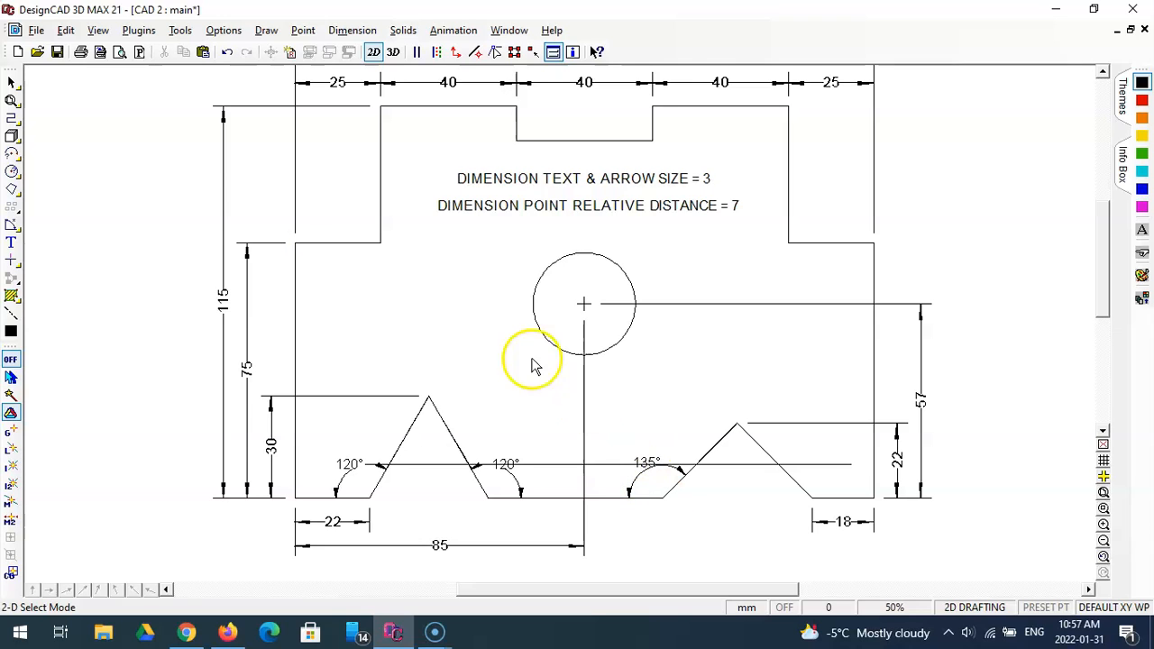
Dimension the outer angle between the right notch's right side and the bottom edge near the guide line, and delete the guide line
{"action": "left_click", "coordinate": [12, 225]}
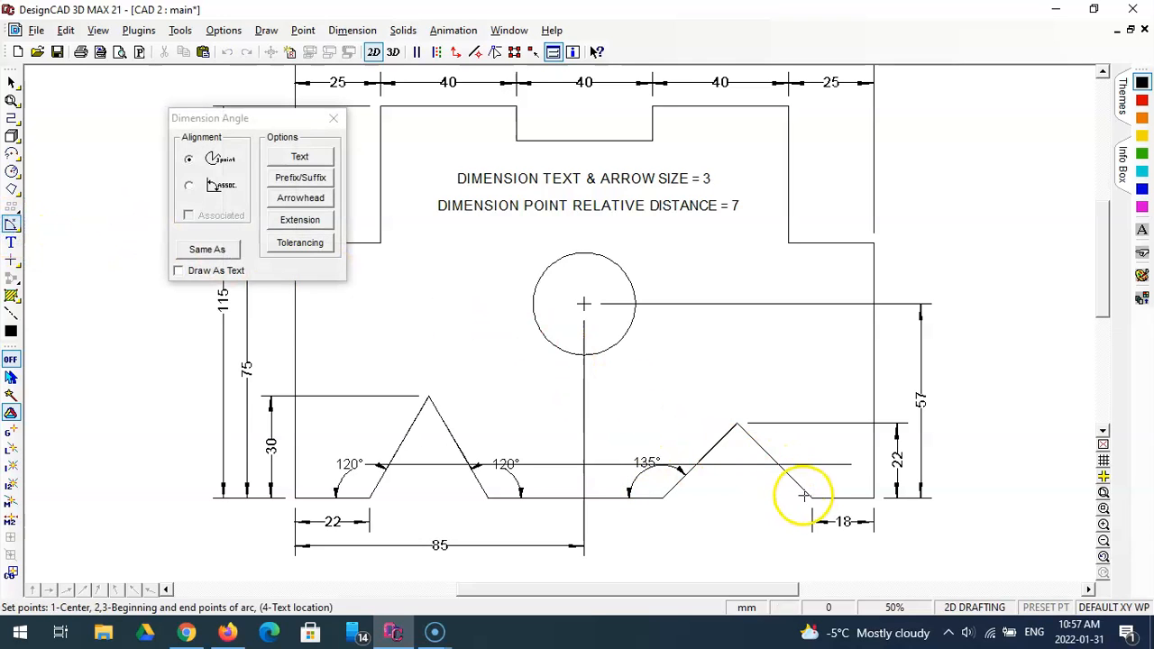
{"action": "left_click", "coordinate": [736, 424]}
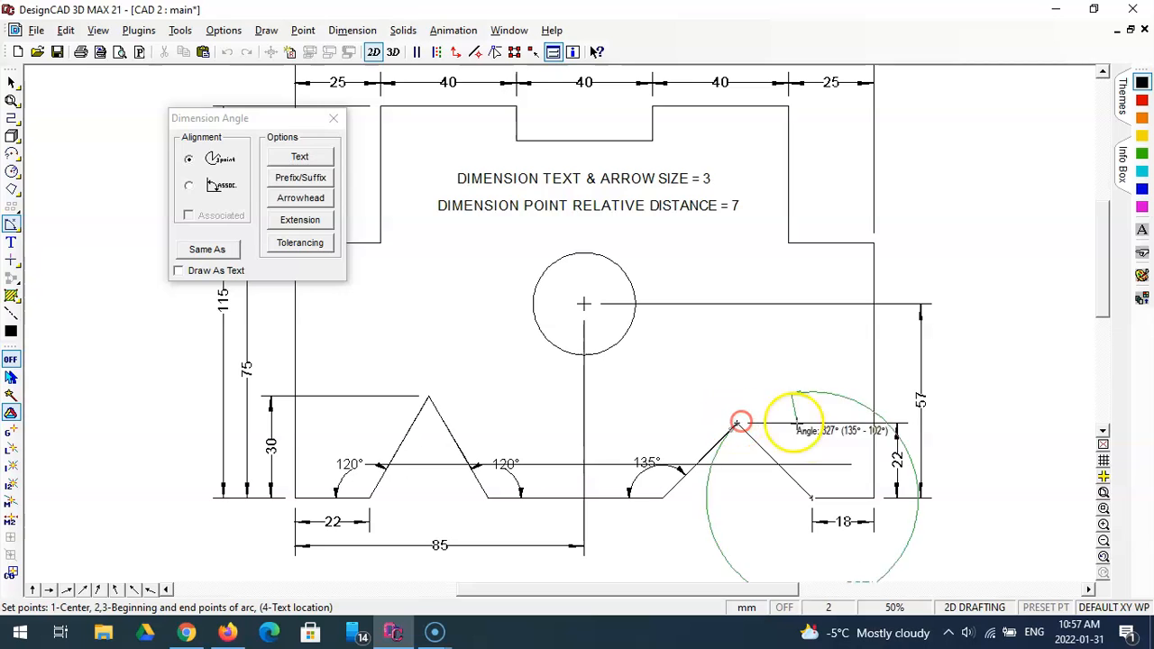
{"action": "left_click", "coordinate": [862, 495]}
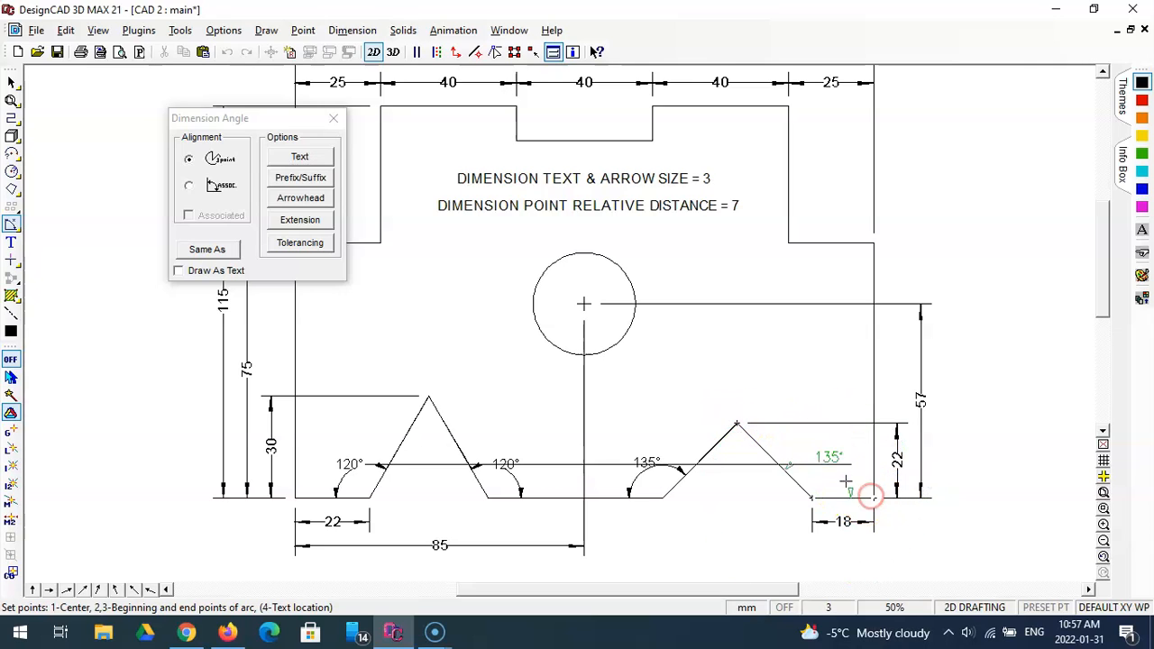
{"action": "left_click", "coordinate": [839, 484]}
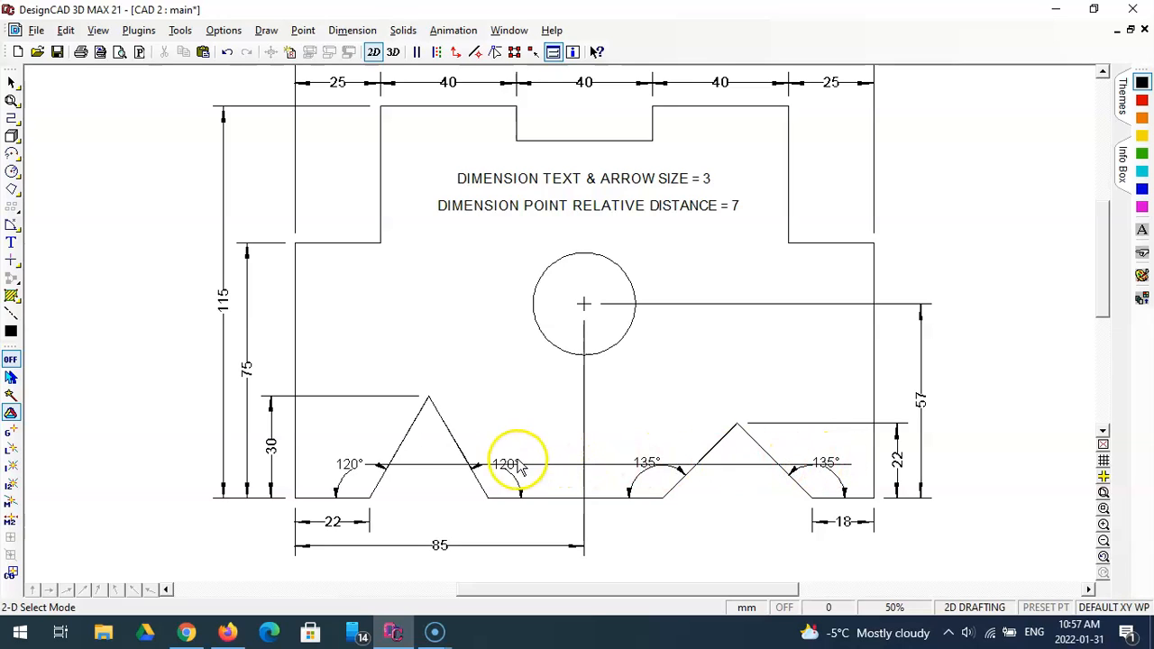
{"action": "left_click", "coordinate": [546, 464]}
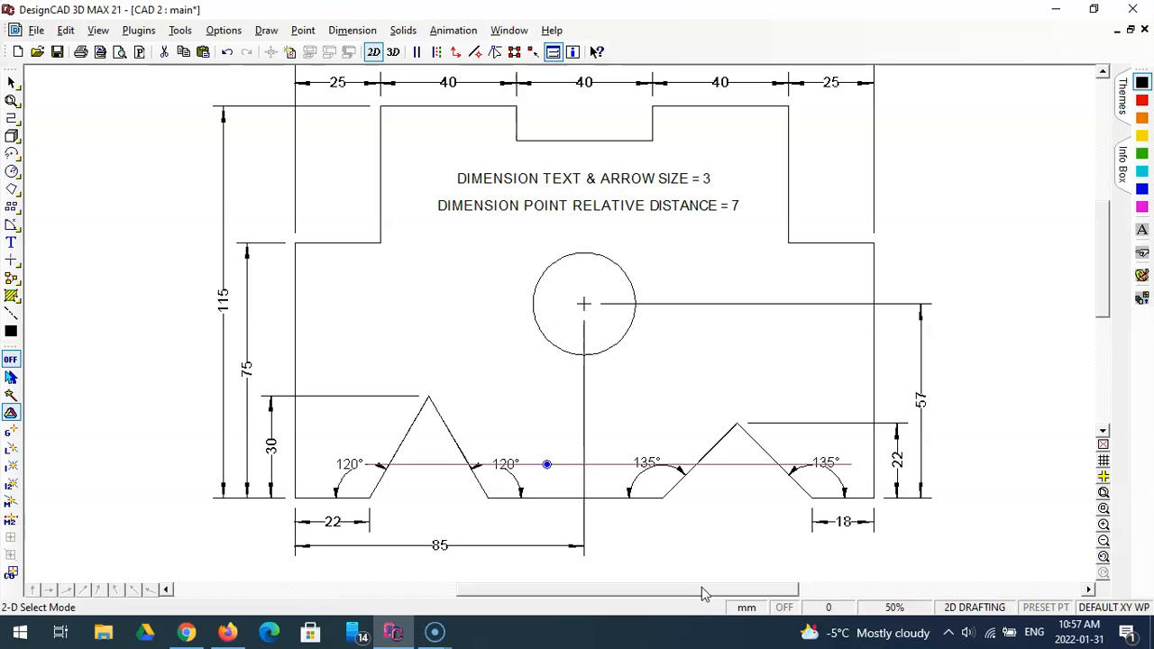
{"action": "key", "text": "Delete"}
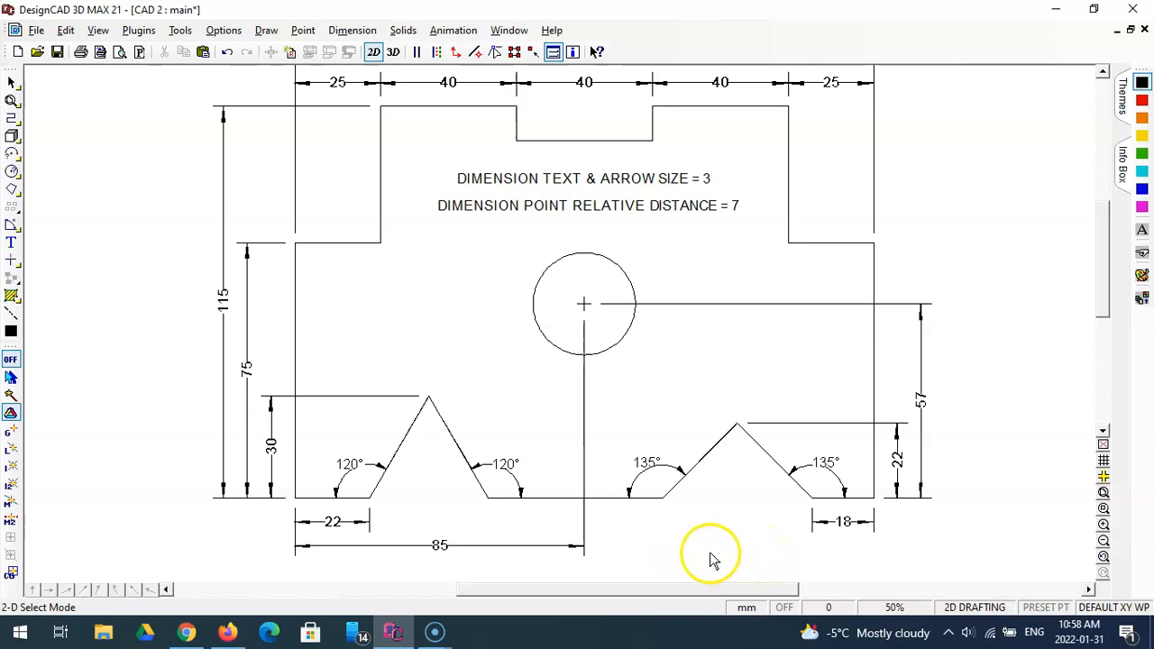
Check the reference drawing CAD 2A for remaining dimensions and return to CAD 2 with the whole drawing in view
{"action": "left_click", "coordinate": [1118, 30]}
{"action": "left_click", "coordinate": [1118, 30]}
{"action": "left_click", "coordinate": [249, 589]}
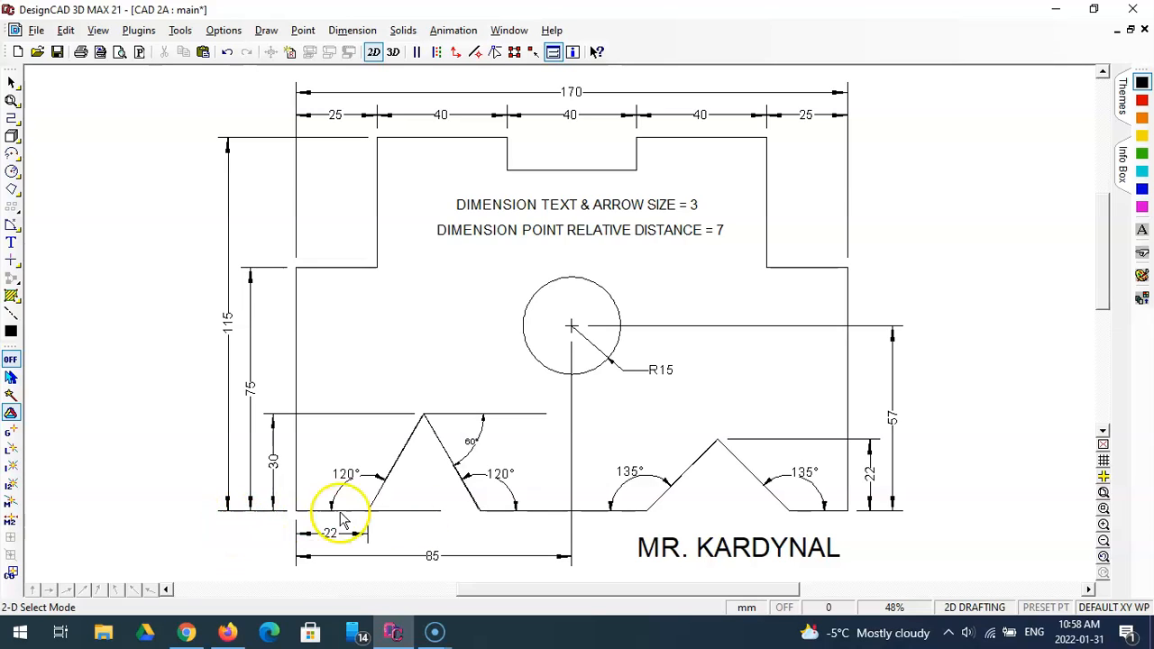
{"action": "left_click", "coordinate": [1115, 31]}
{"action": "left_click", "coordinate": [1116, 31]}
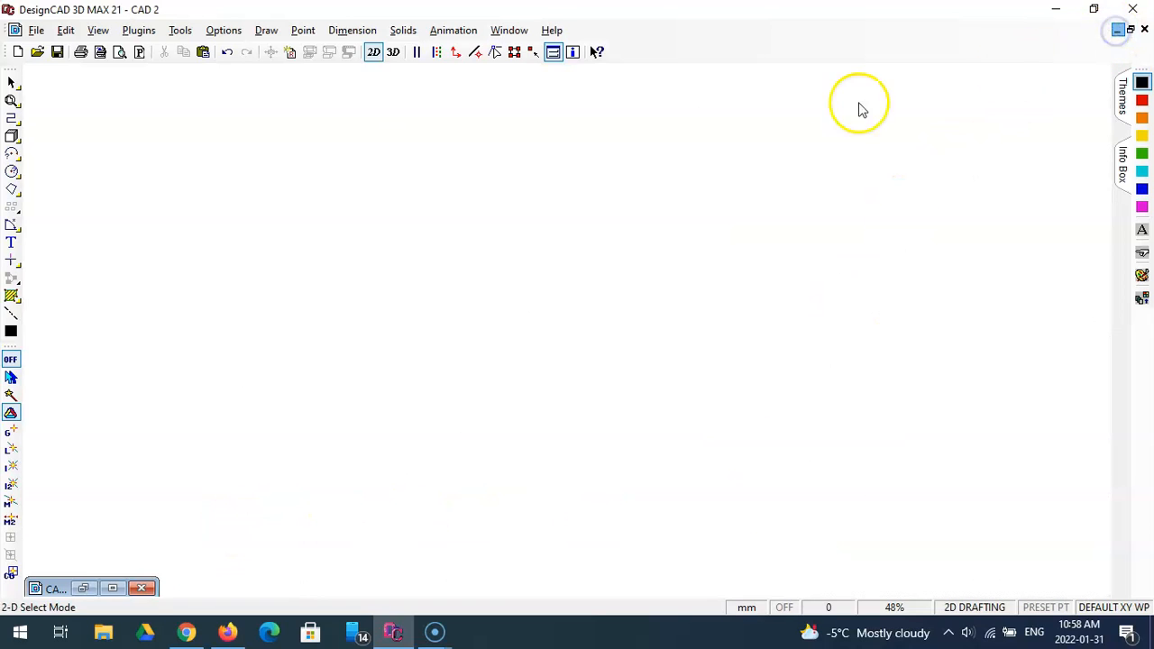
{"action": "left_click", "coordinate": [114, 588]}
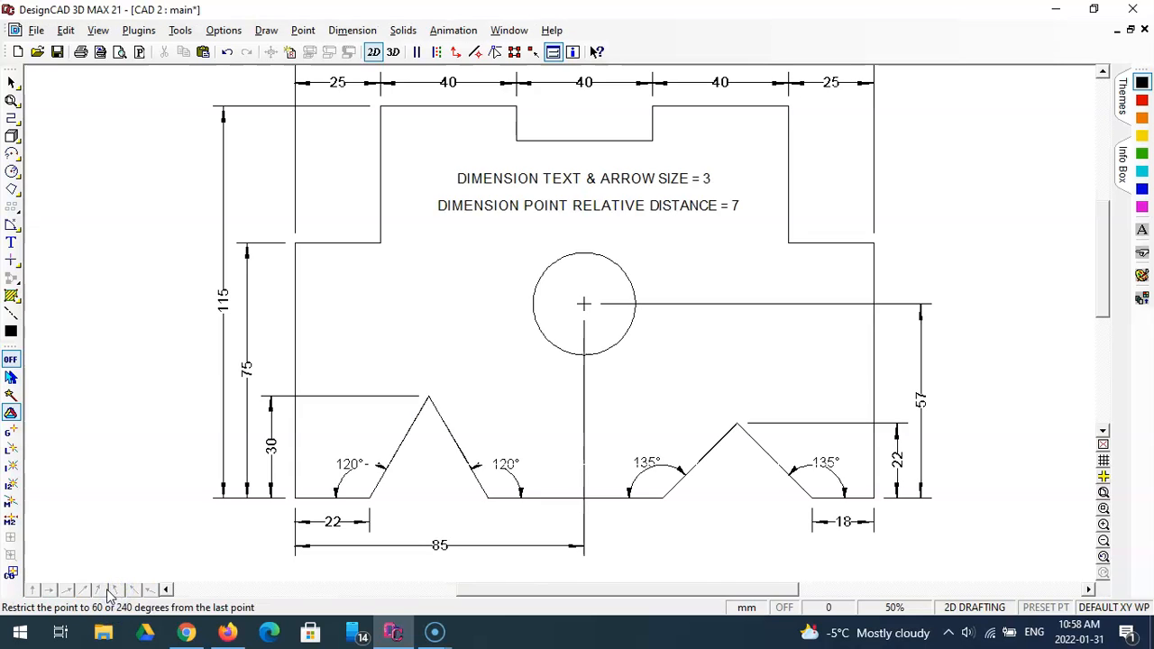
{"action": "left_click", "coordinate": [1103, 493]}
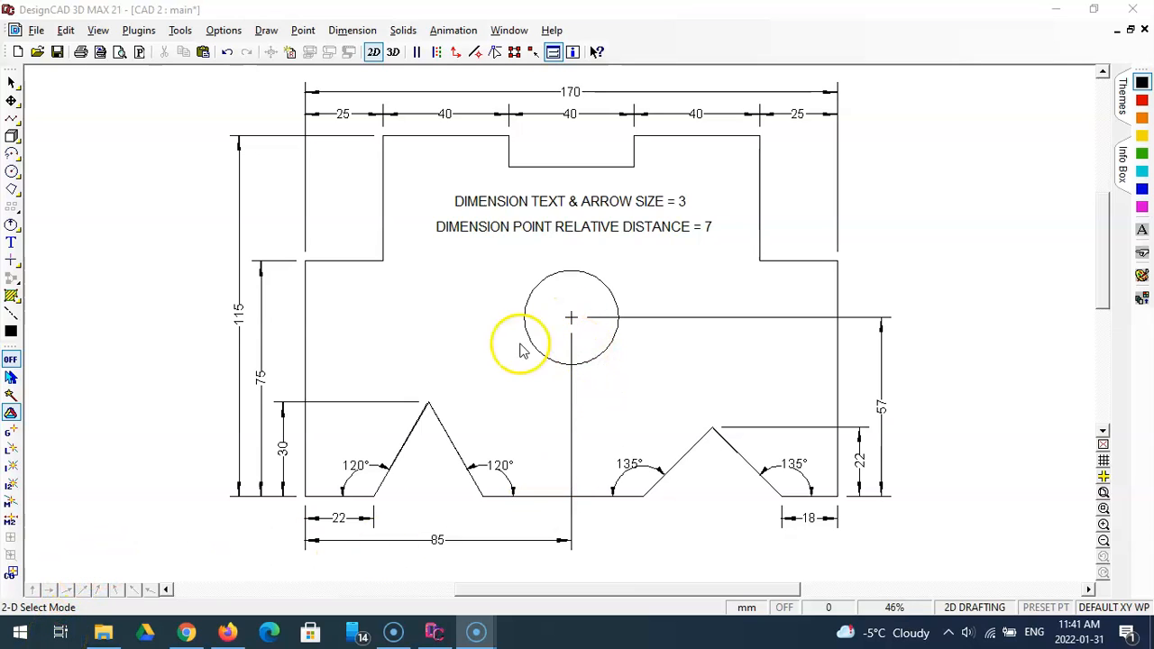
Dimension the circle's radius with text and arrowhead size 3, placing an angled leader with horizontal text below and right of the circle
{"action": "left_click", "coordinate": [13, 226]}
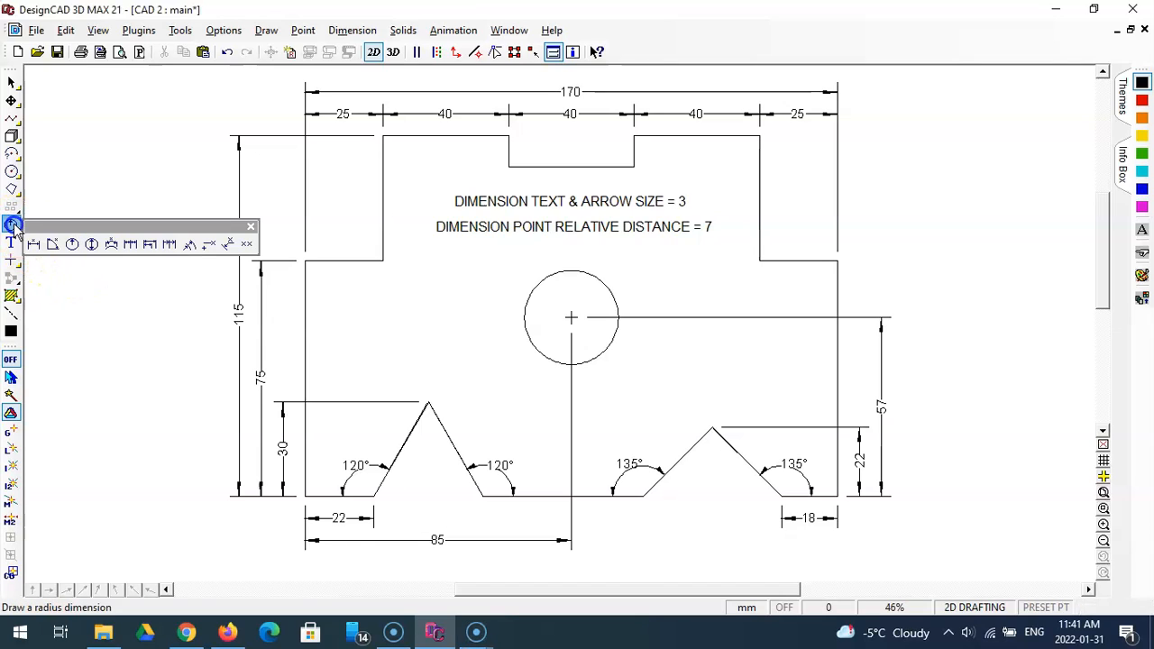
{"action": "left_click", "coordinate": [70, 246]}
{"action": "left_click_drag", "start_coordinate": [291, 142], "coordinate": [372, 153]}
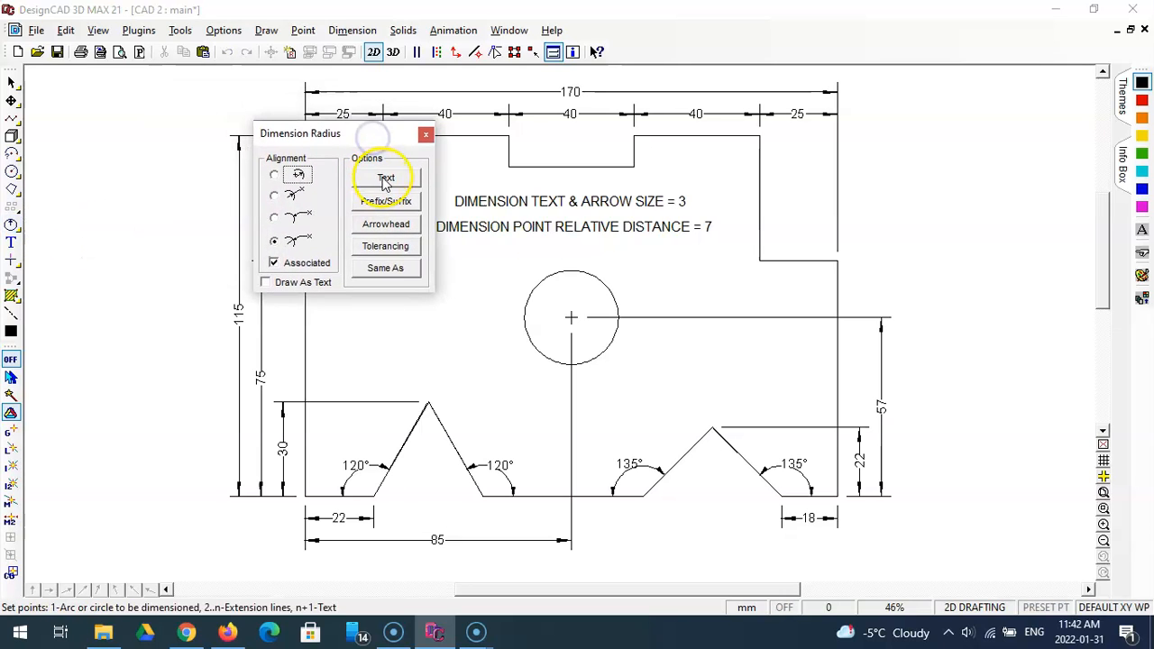
{"action": "left_click", "coordinate": [386, 179]}
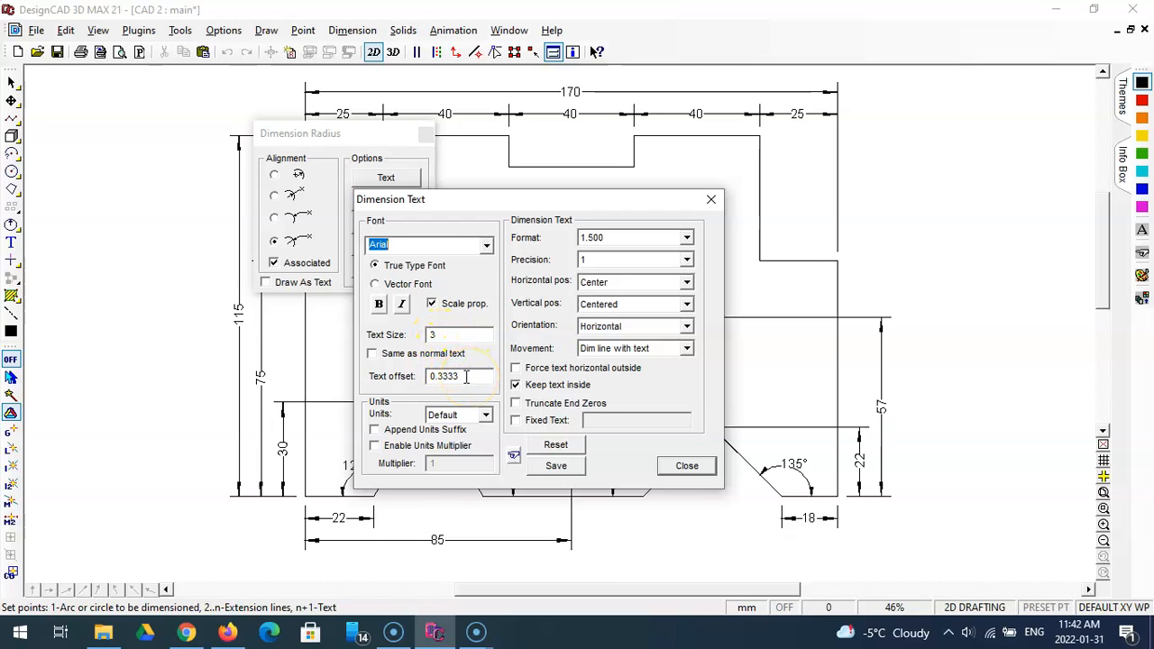
{"action": "left_click", "coordinate": [683, 465]}
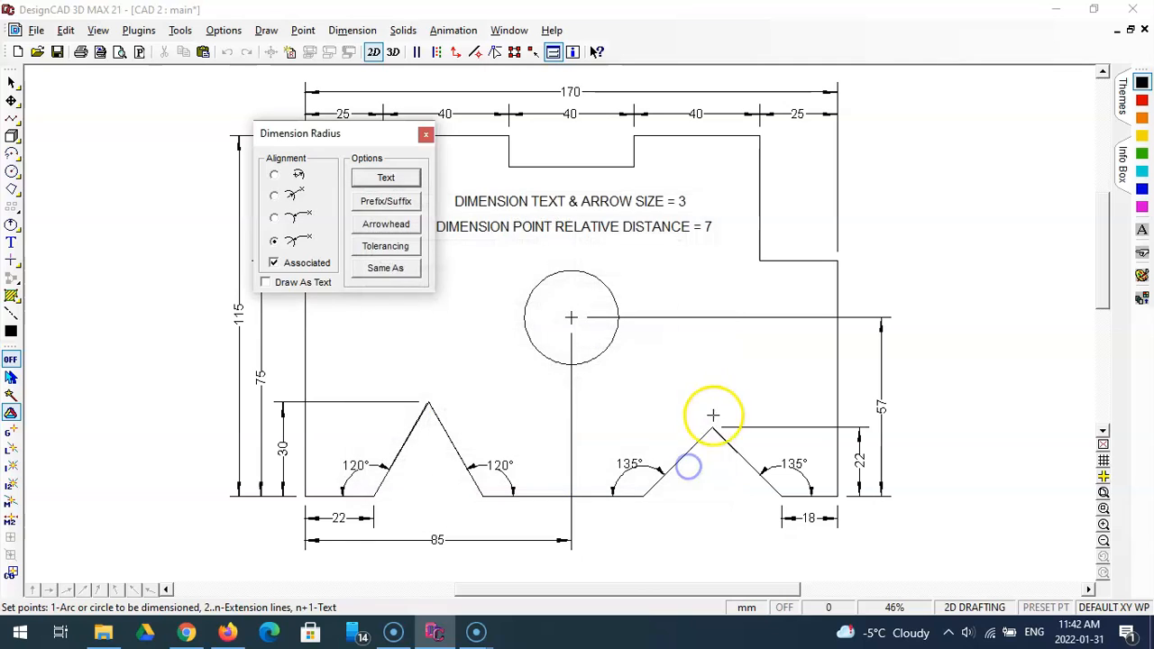
{"action": "left_click", "coordinate": [382, 225]}
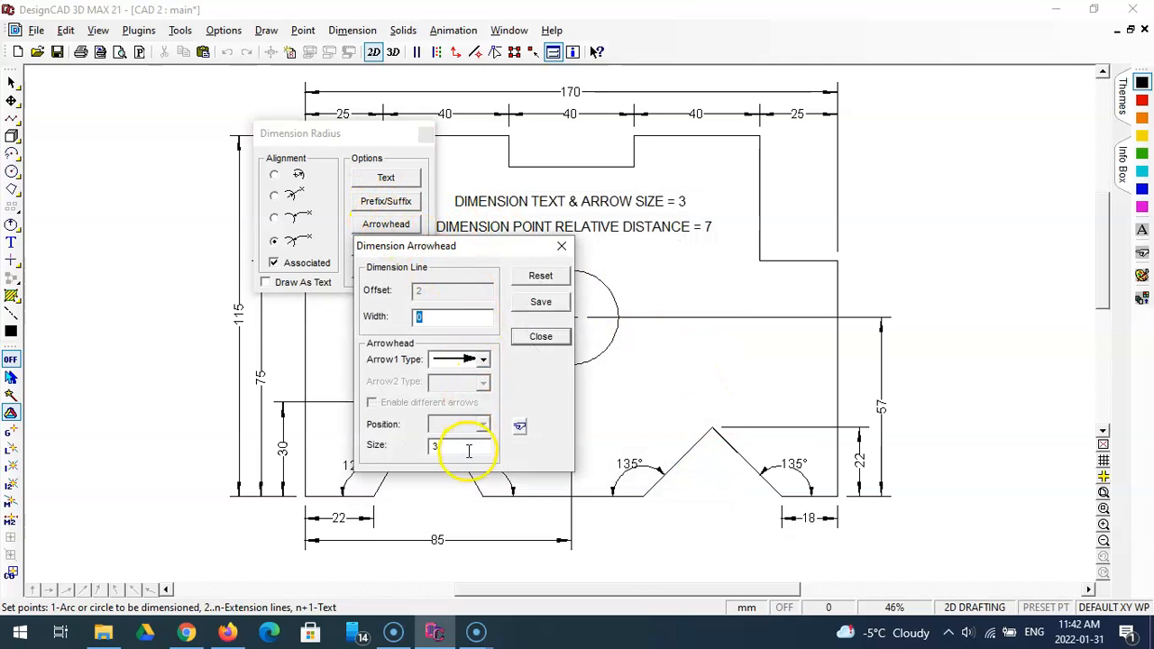
{"action": "left_click", "coordinate": [541, 335]}
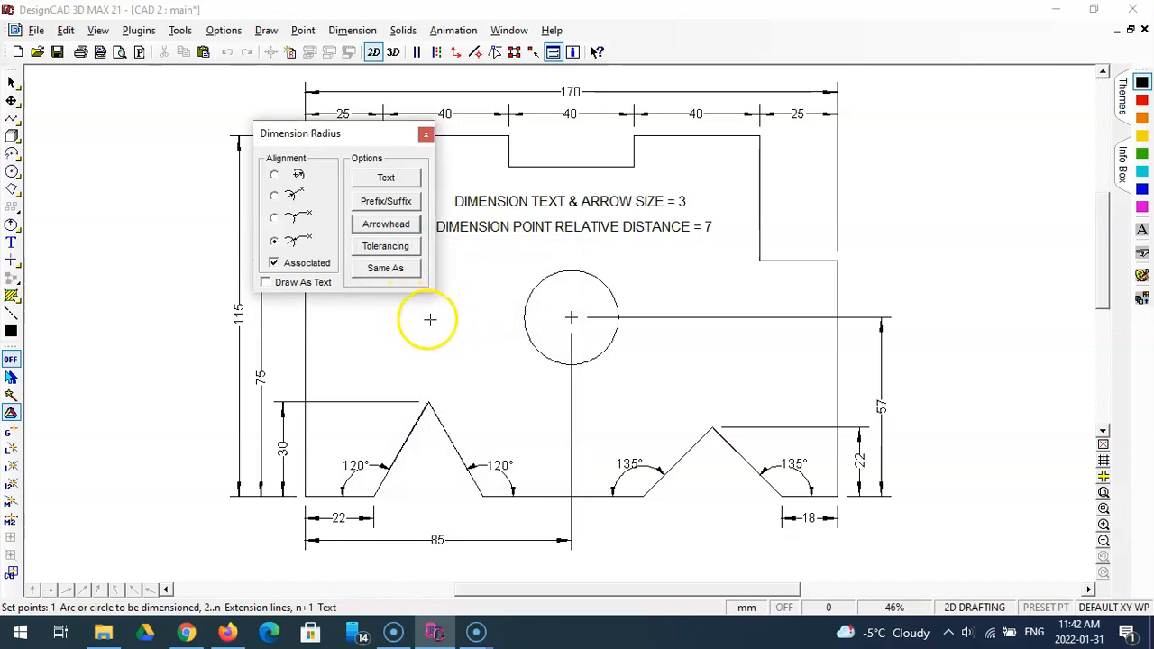
{"action": "left_click", "coordinate": [570, 318]}
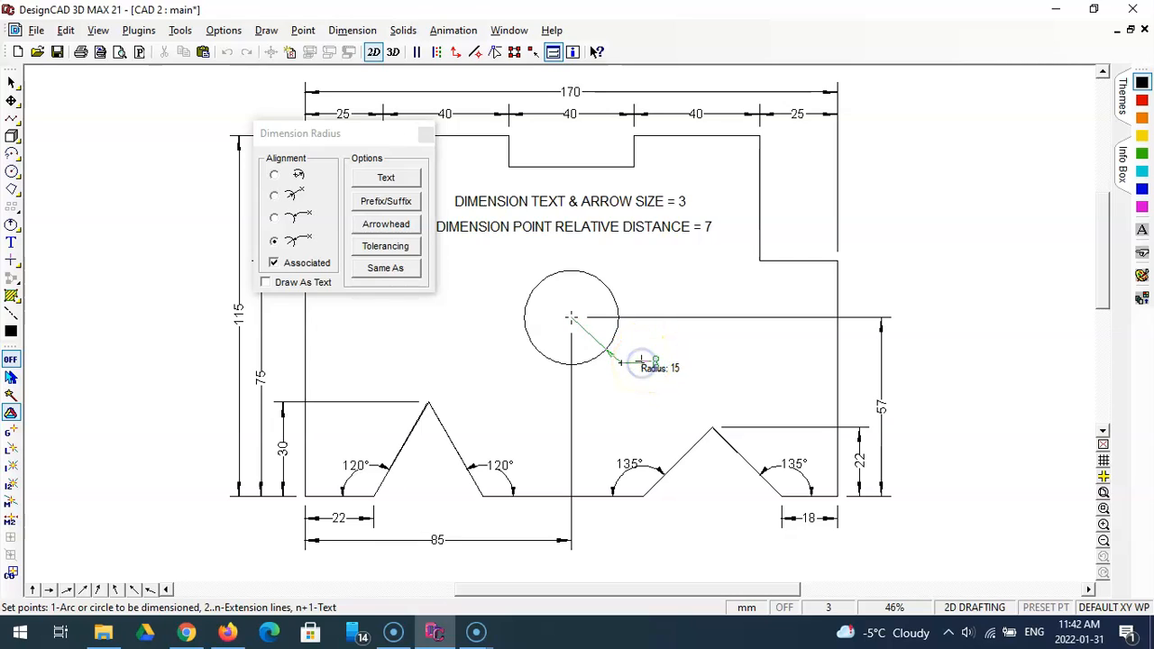
{"action": "key", "text": "Return"}
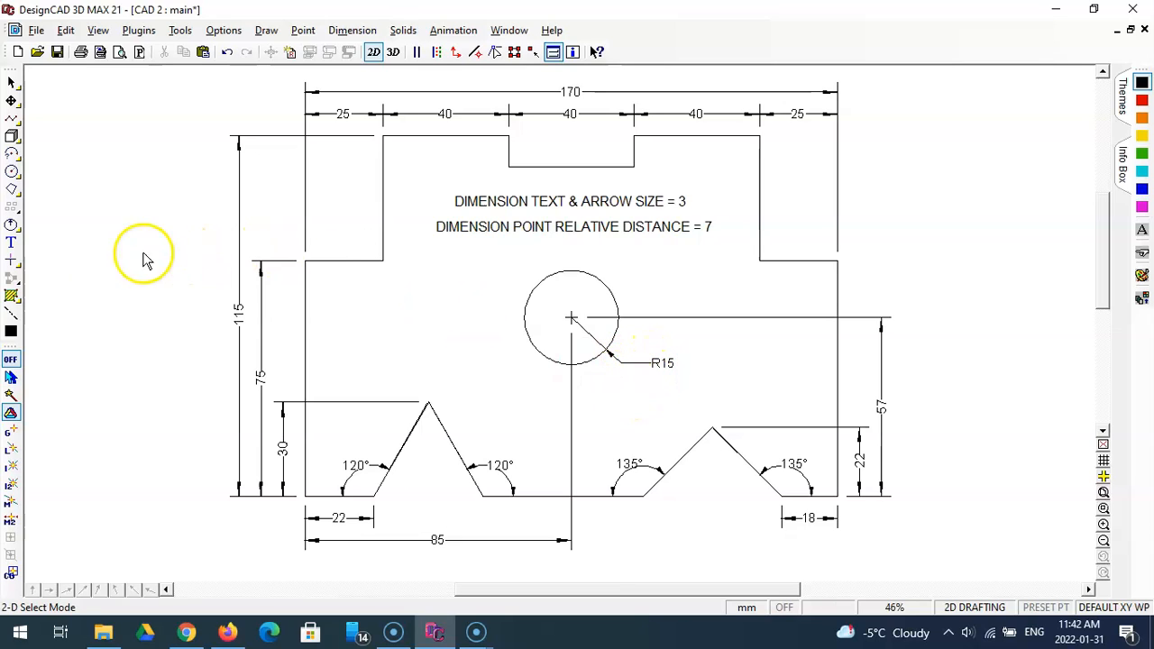
Add the drafter's name as horizontal Arial text of size 6 below the right half of the plate
{"action": "left_click", "coordinate": [11, 241]}
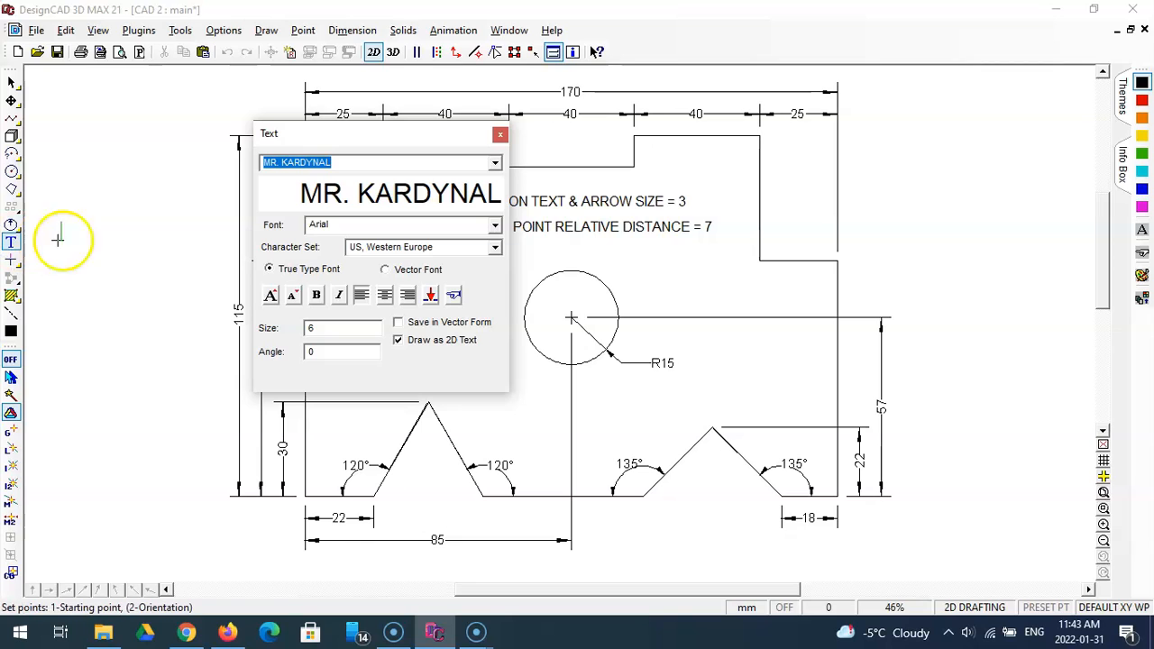
{"action": "left_click_drag", "start_coordinate": [335, 135], "coordinate": [358, 137]}
{"action": "left_click_drag", "start_coordinate": [354, 327], "coordinate": [315, 327]}
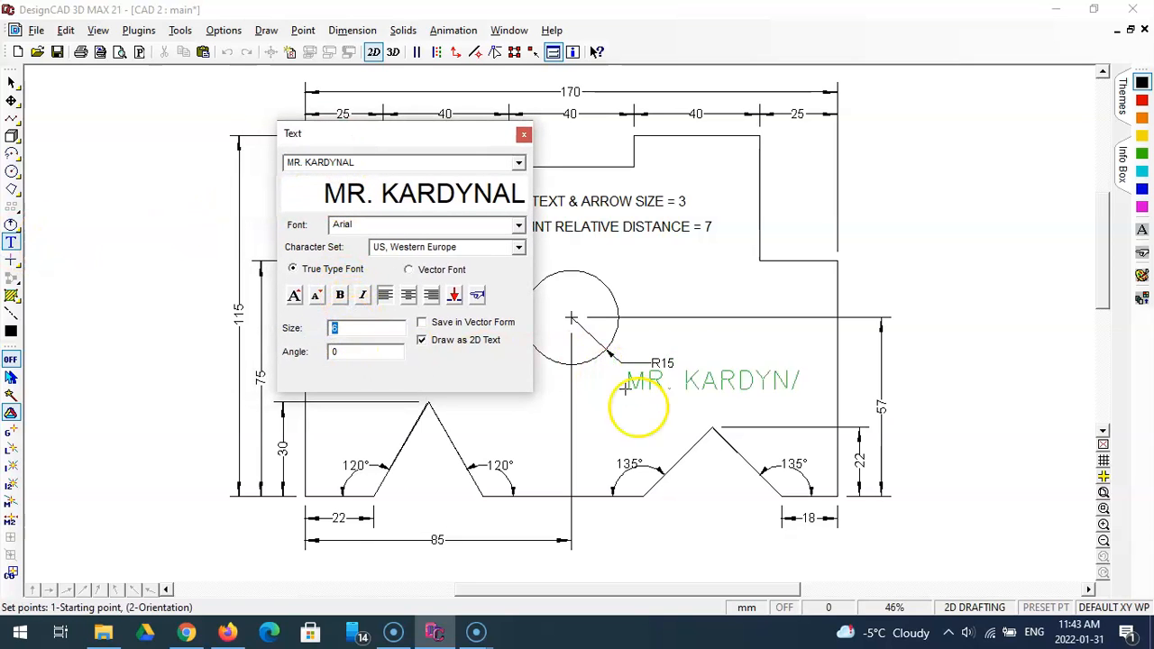
{"action": "scroll", "coordinate": [636, 414], "scroll_direction": "down", "scroll_amount": 2}
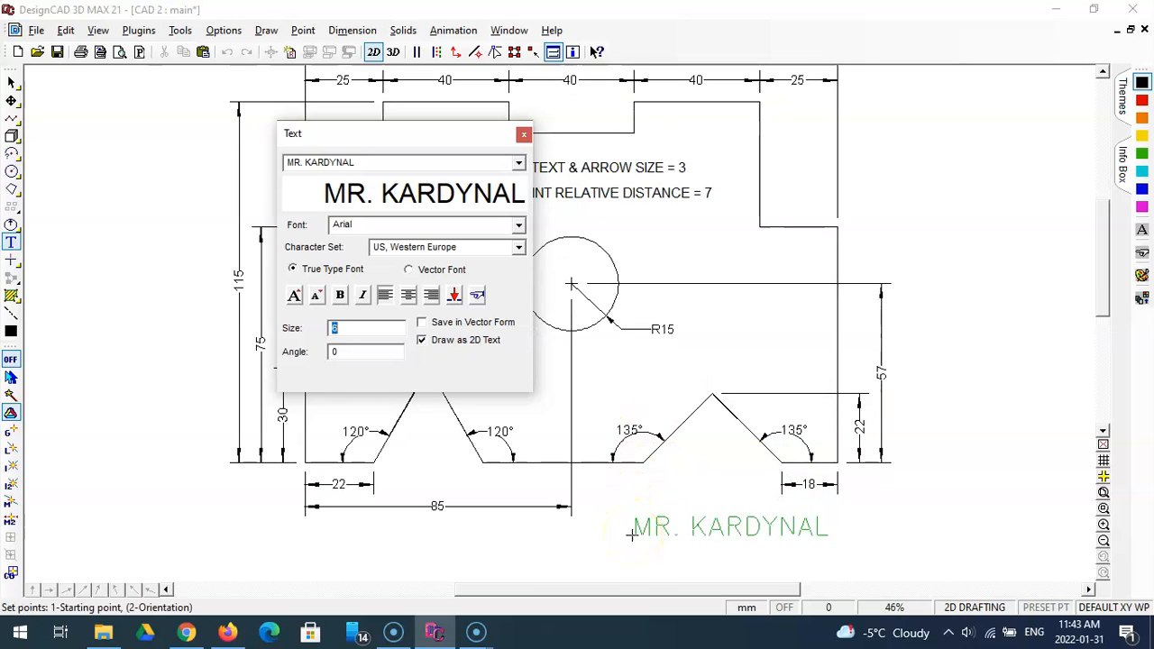
{"action": "left_click", "coordinate": [631, 534]}
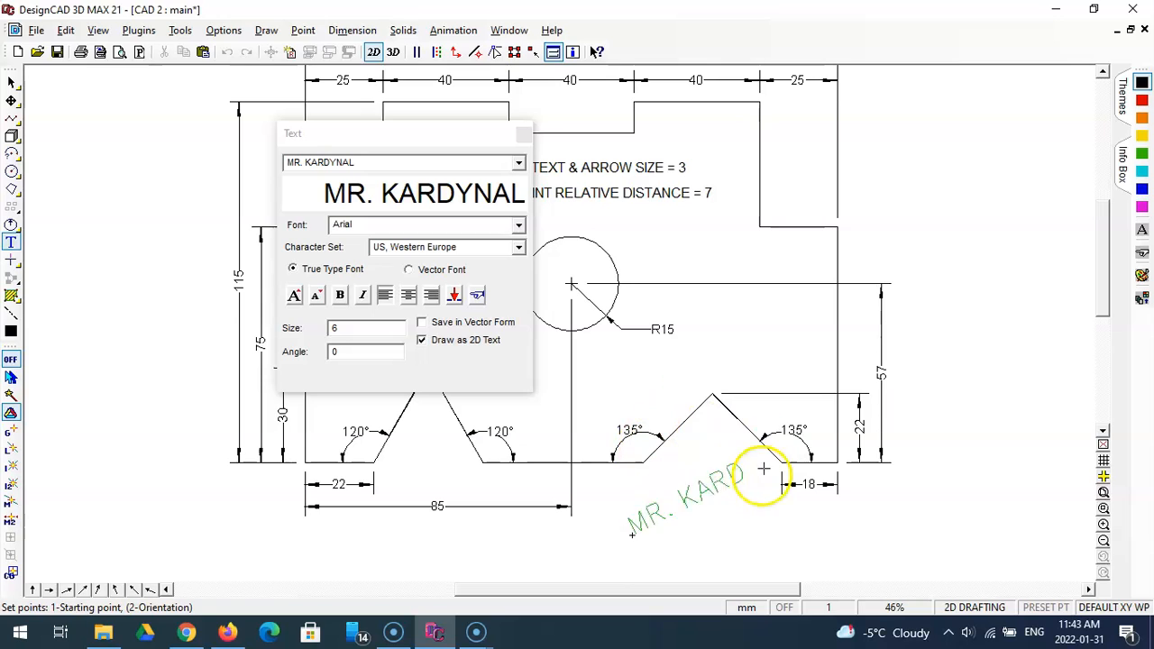
{"action": "key", "text": "Return"}
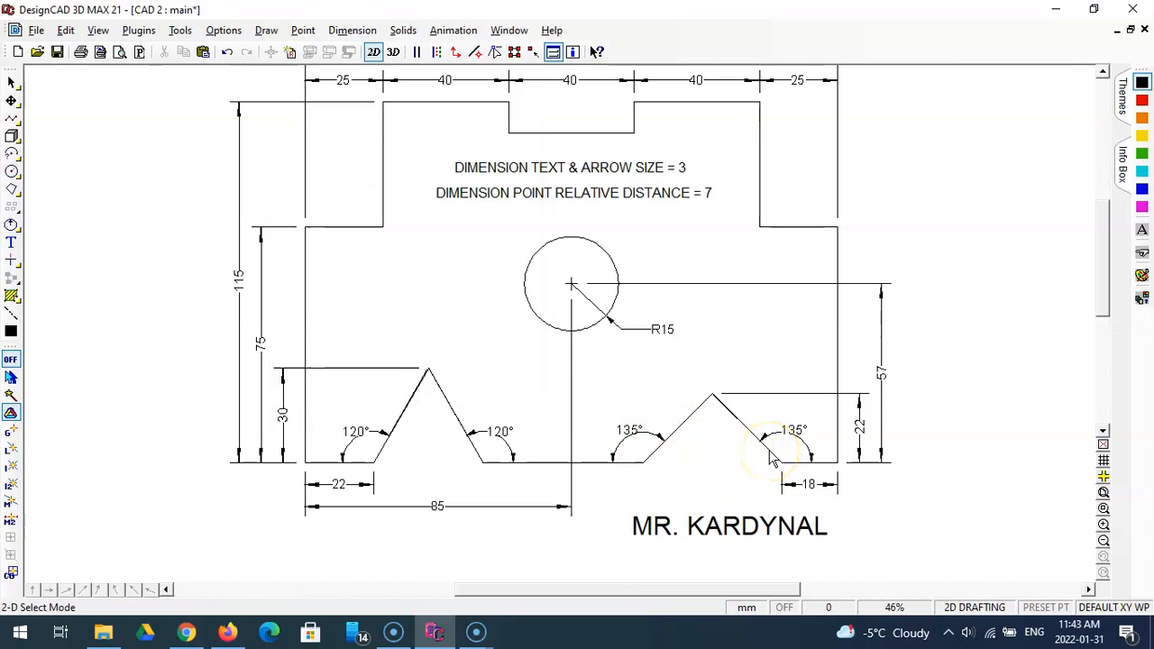
{"action": "left_click", "coordinate": [1103, 492]}
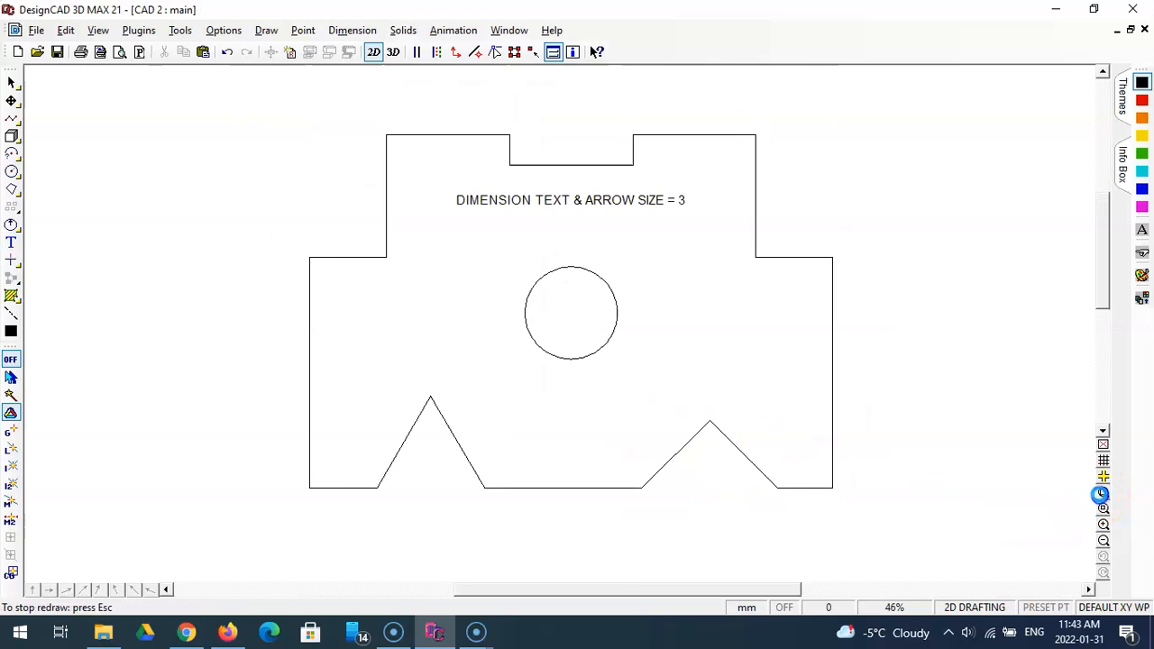